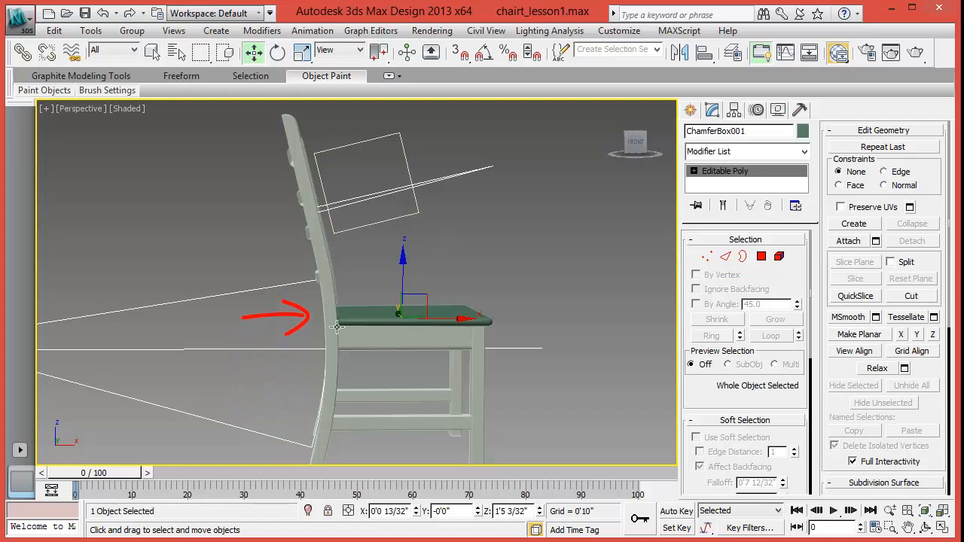
- Examine the finished chair model from the side, from below, from the front and from above
middle_drag(330, 414, 338, 368)
alt+middle_drag(446, 376, 345, 374)
scroll(402, 350, up, 3)
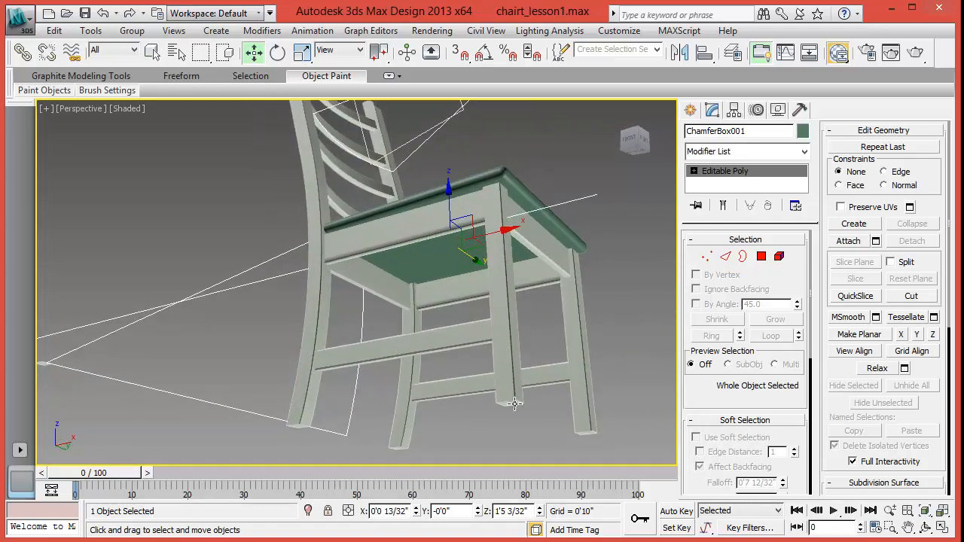
alt+middle_drag(514, 404, 386, 338)
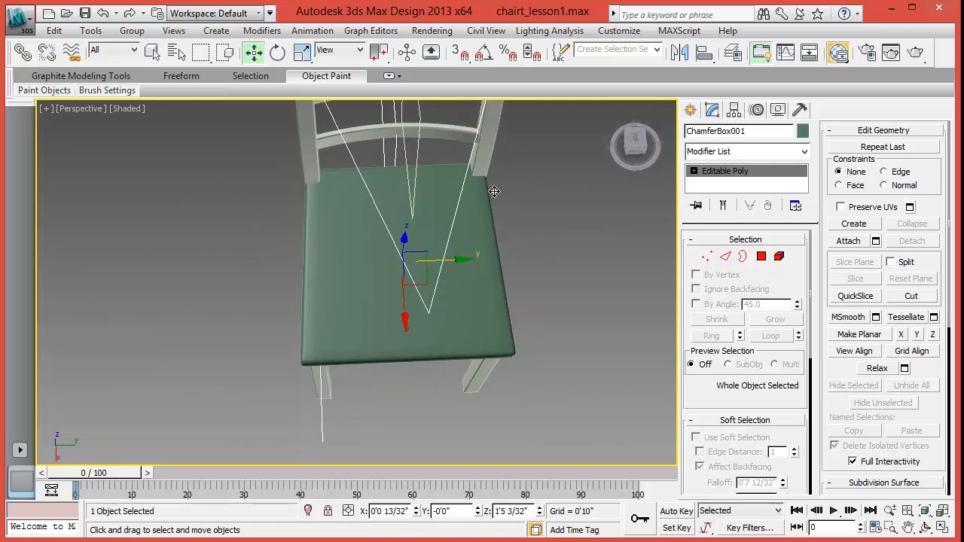
alt+middle_drag(414, 221, 415, 285)
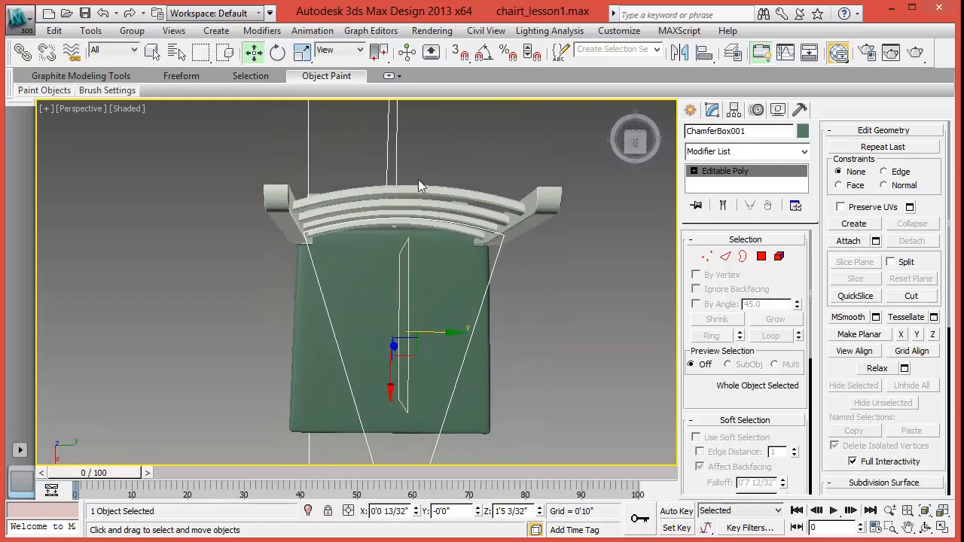
alt+middle_drag(458, 201, 314, 187)
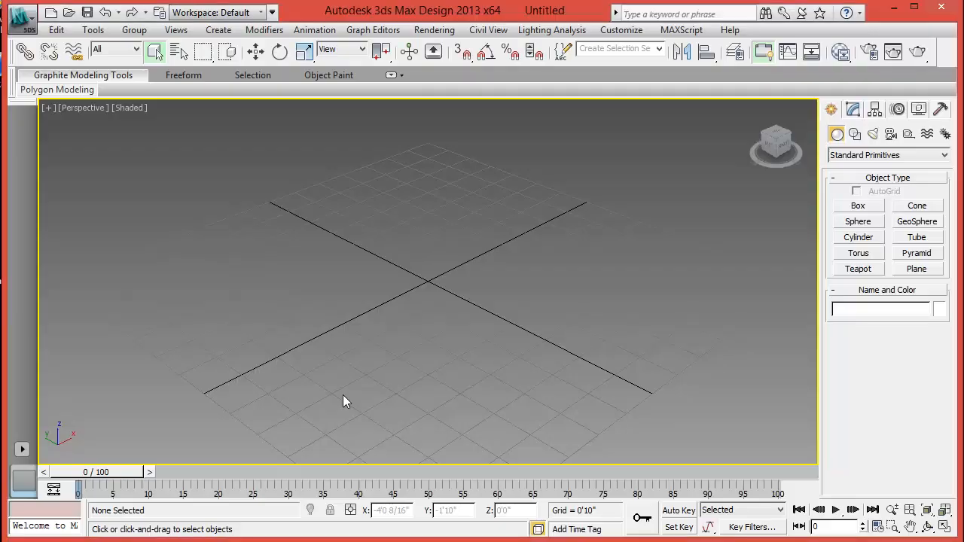
- Switch to the four-viewport layout and set the display units to US Standard feet with fractional inches at 1/32 precision
key(alt+w)
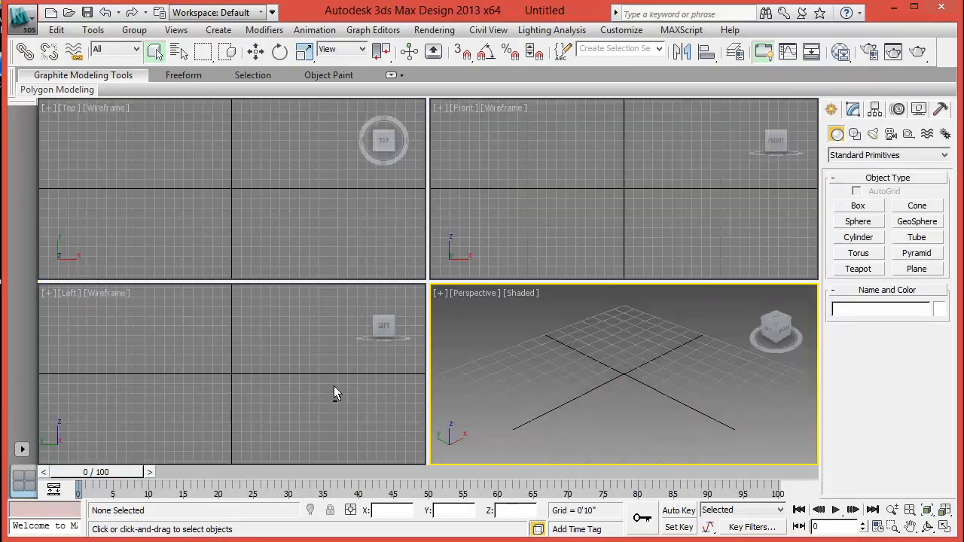
click(622, 30)
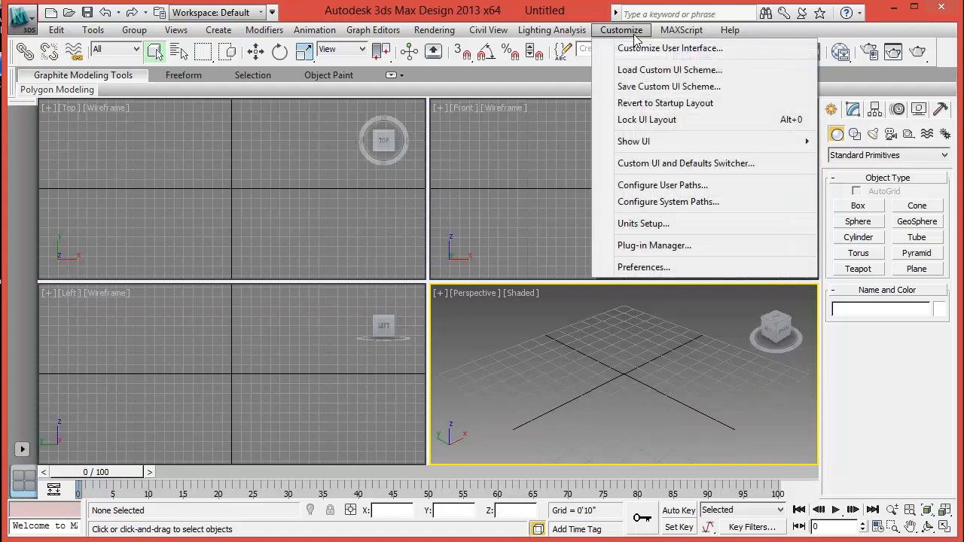
click(642, 223)
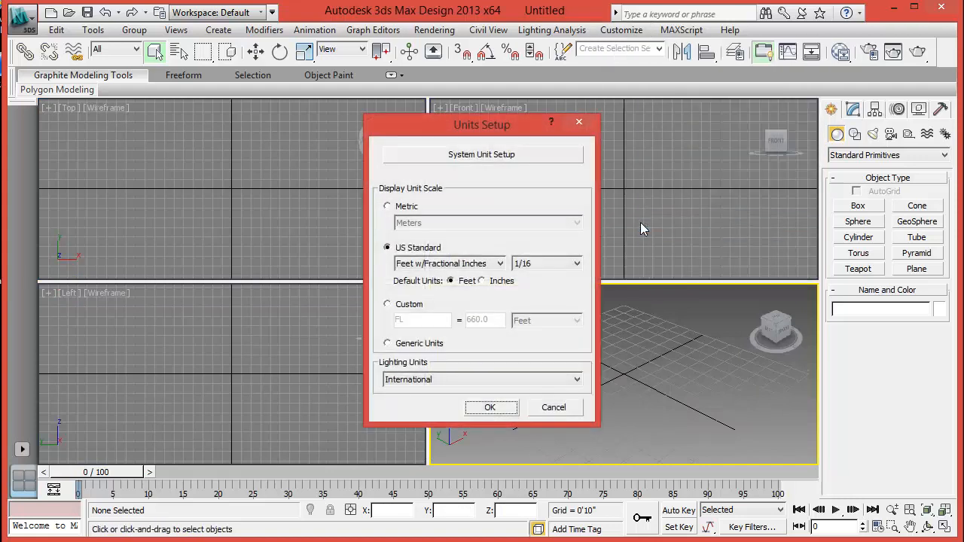
click(578, 263)
click(530, 336)
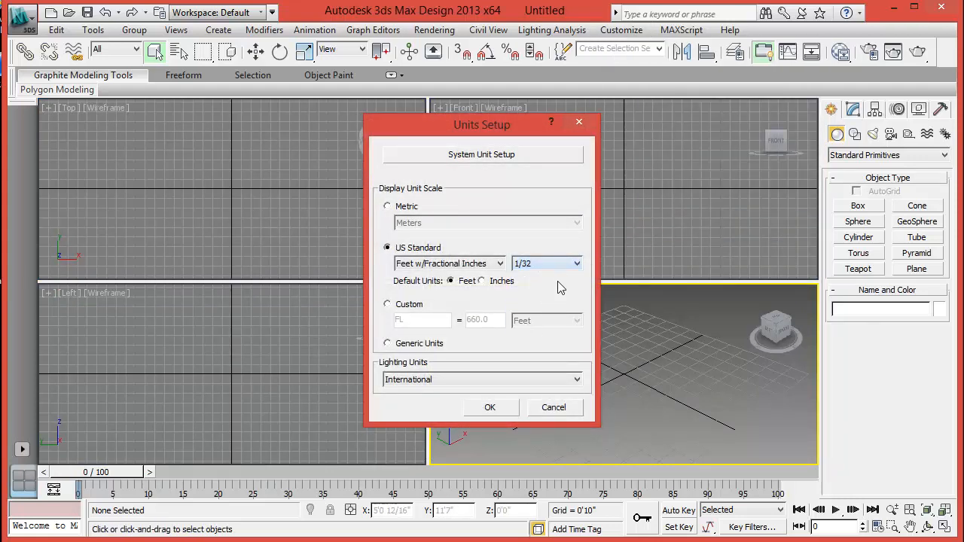
click(490, 407)
- Create a ChamferBox in the Top view about 4'10" long, 4'8" wide and 8" high with a fillet of about 2"
click(840, 156)
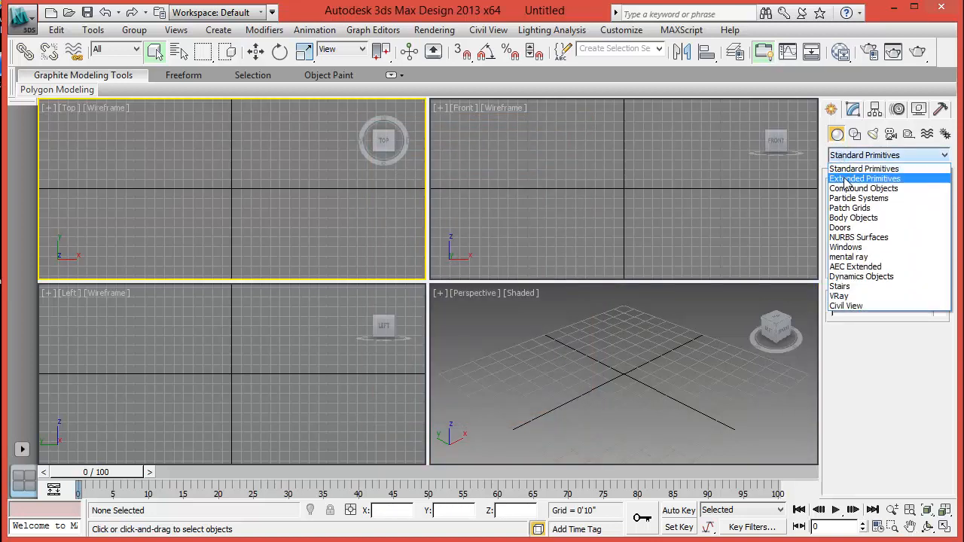
click(864, 178)
click(848, 224)
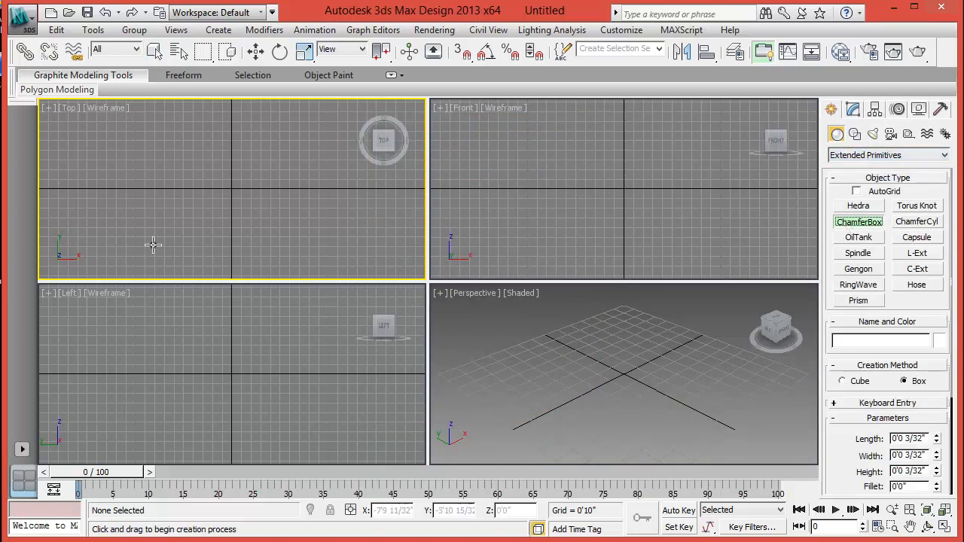
drag(210, 169, 264, 225)
click(272, 228)
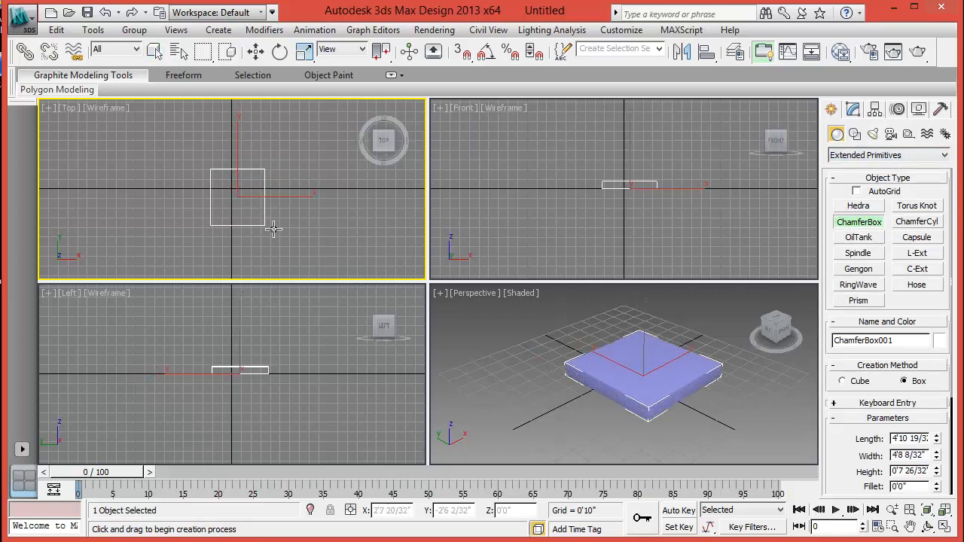
click(273, 224)
right_click(702, 399)
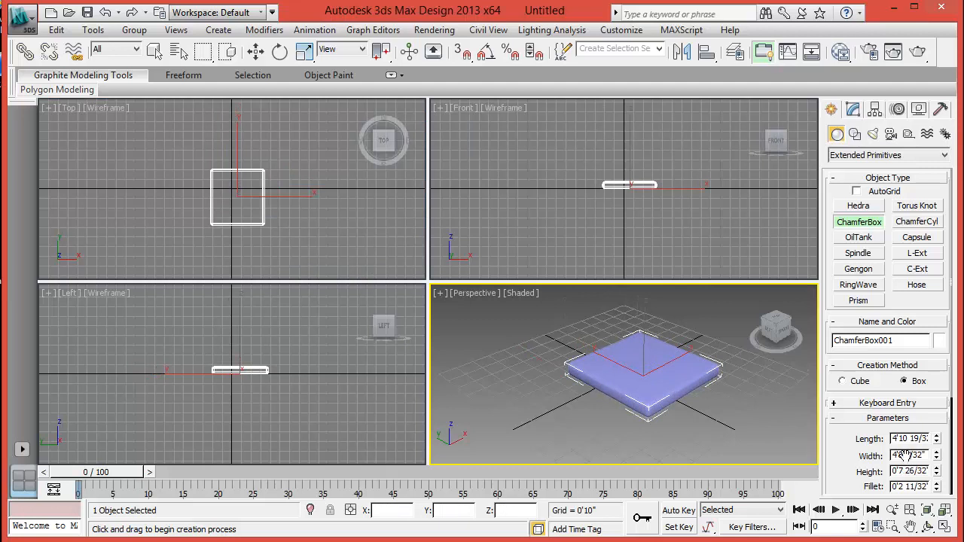
- Set the chamfer box's length to 18.5", width to 19.75" and height to 1"
drag(901, 445, 955, 451)
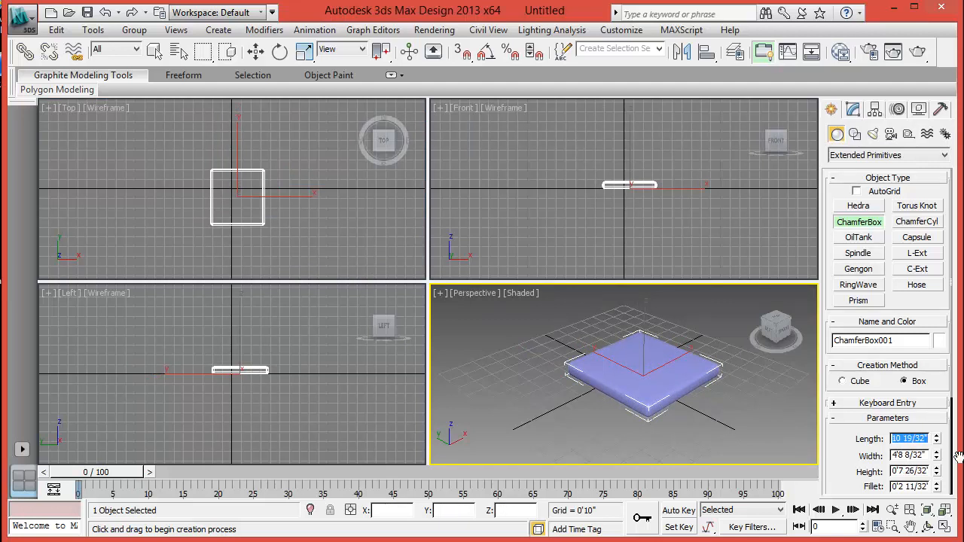
text(18.5)
key(Tab)
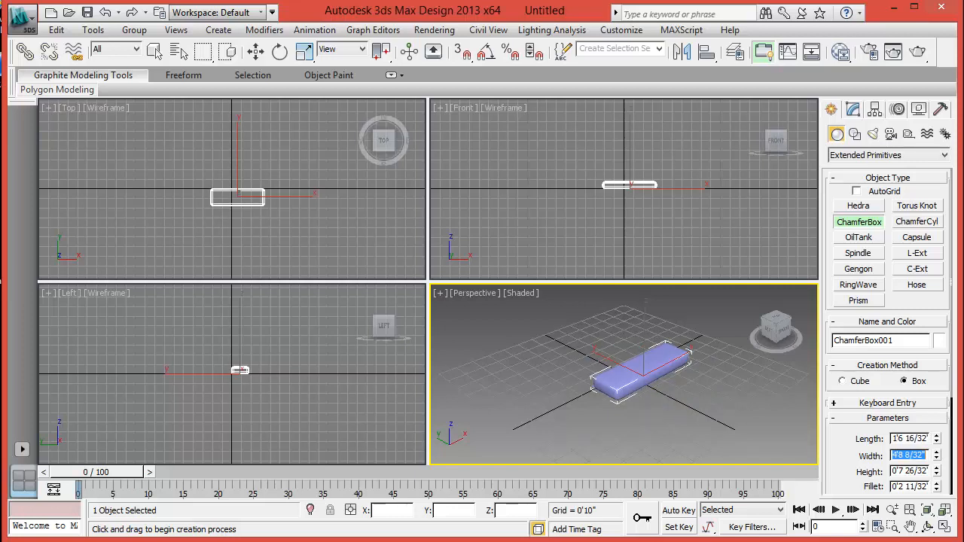
text(19.75)
key(Tab)
text(1)
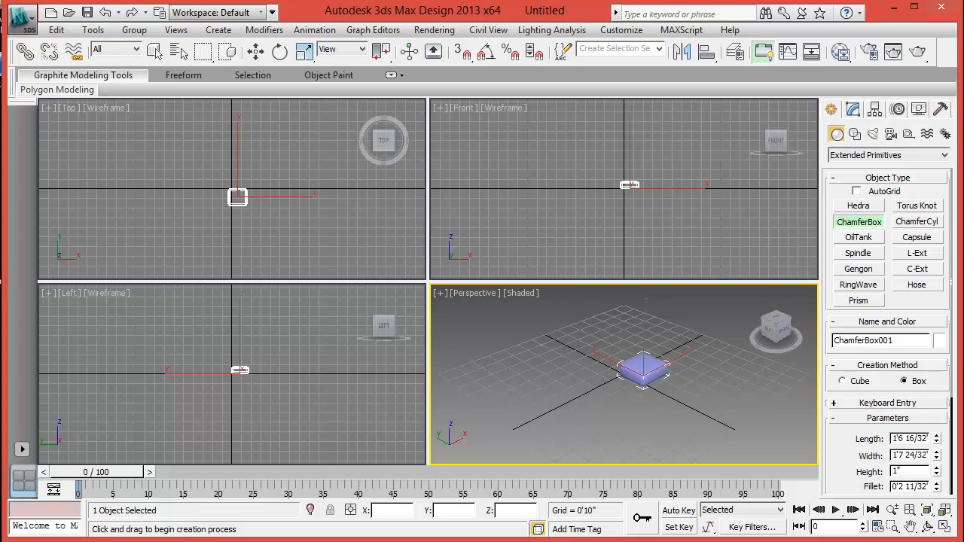
key(Tab)
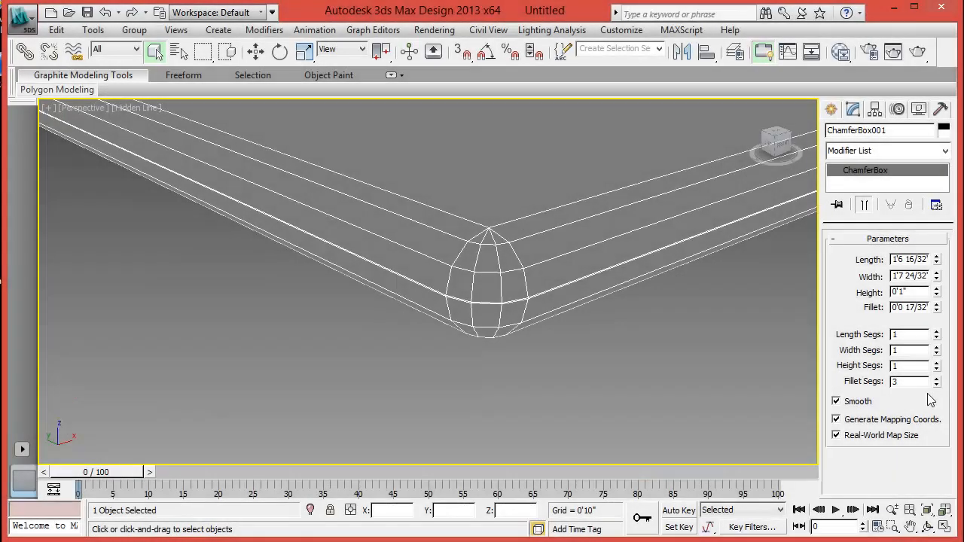
- Set the chamfer box's fillet segments to 4 and its fillet to 14/32", and test-render the rounded corner
click(936, 379)
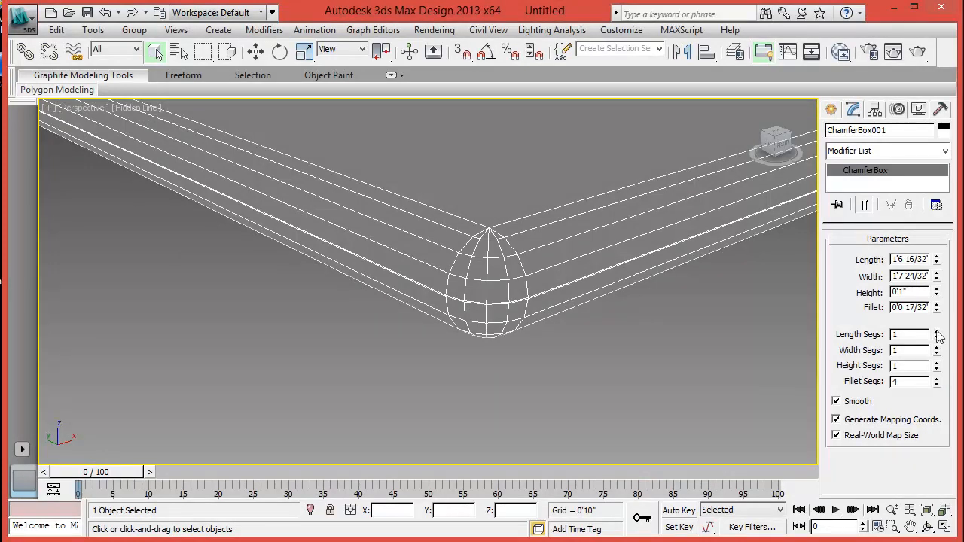
drag(937, 310, 934, 316)
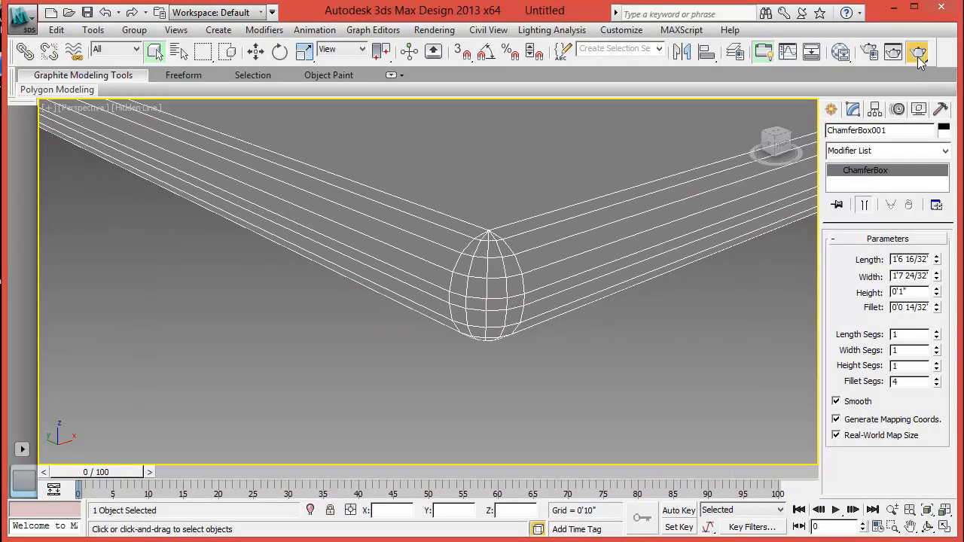
click(918, 54)
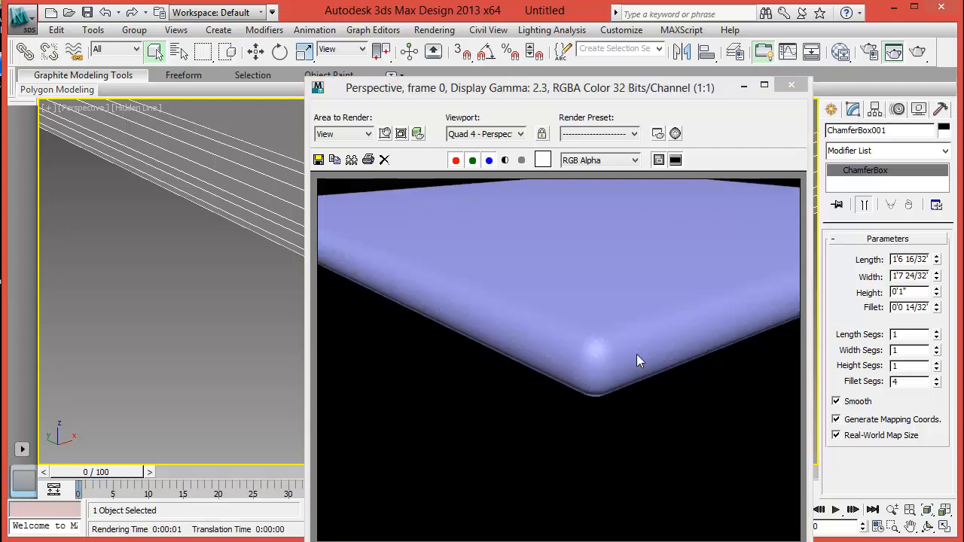
click(791, 84)
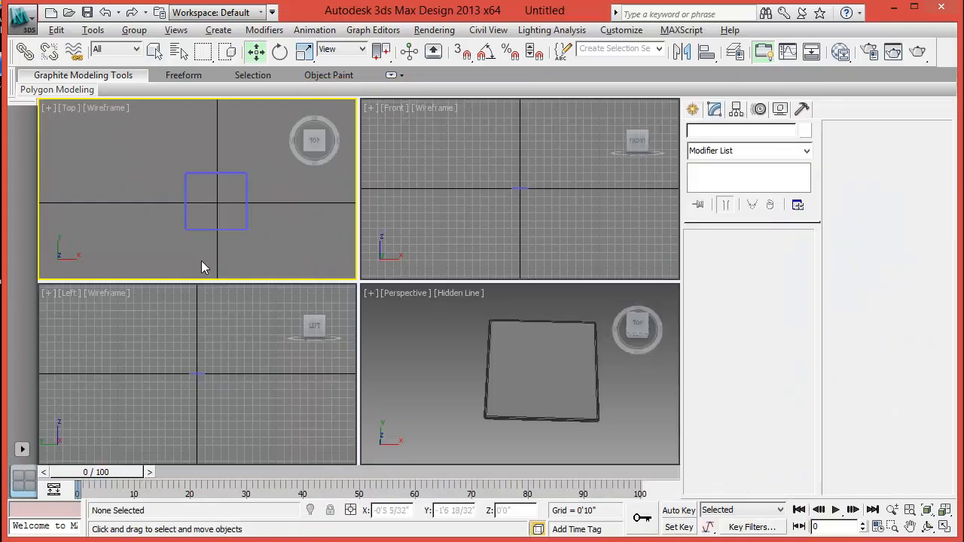
- Create a standard Box about 1 27/32" by 1 30/32" and 1'1" high at the seat's lower-left corner in the Top view
key(alt+w)
scroll(311, 320, up, 4)
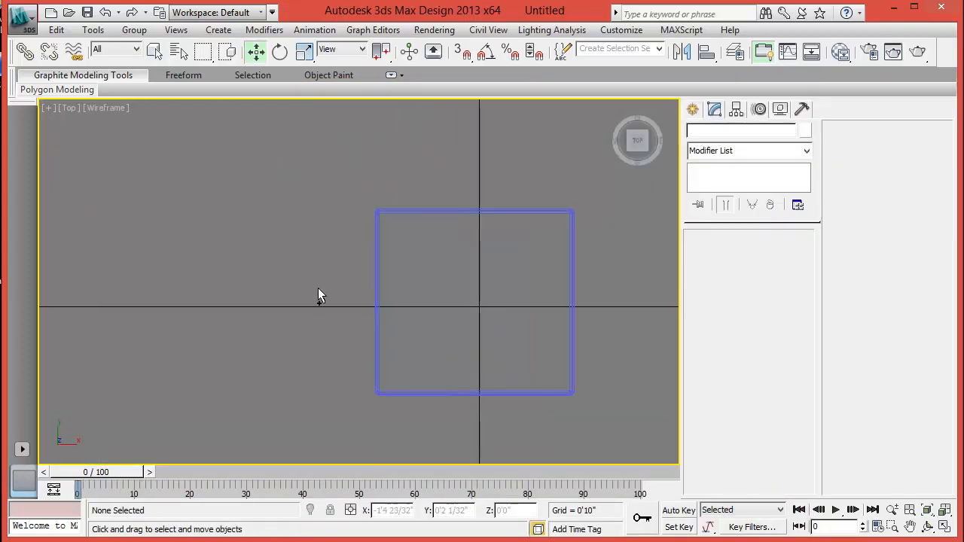
click(693, 110)
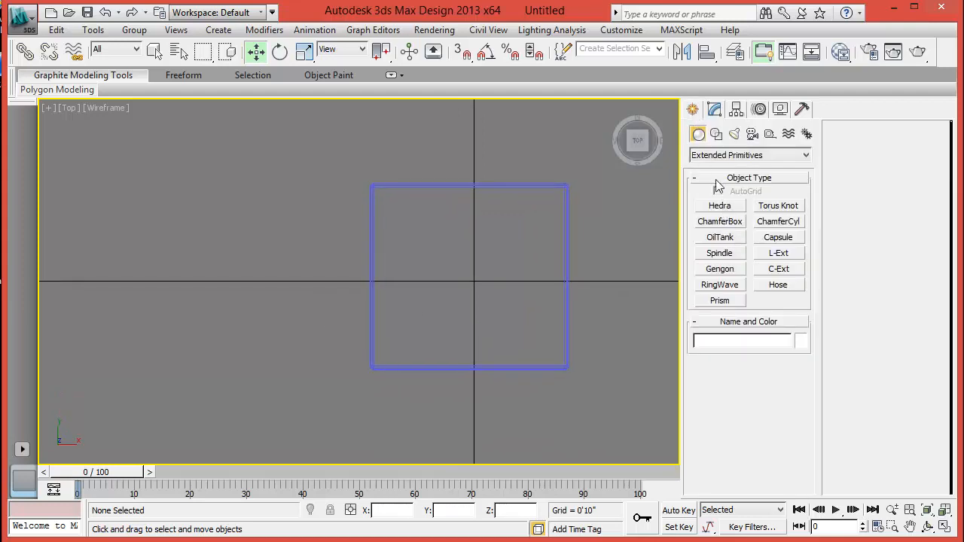
click(750, 155)
click(727, 166)
click(720, 206)
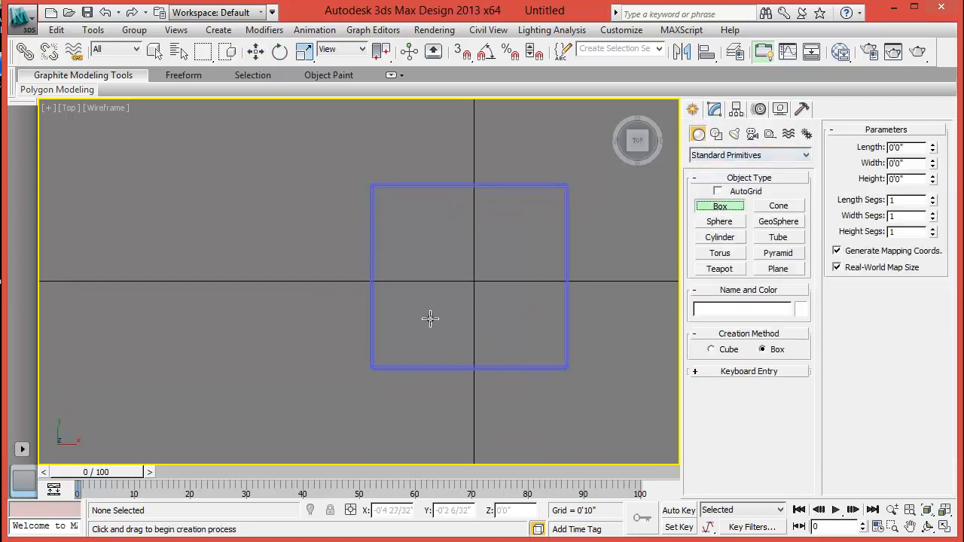
drag(380, 357, 403, 380)
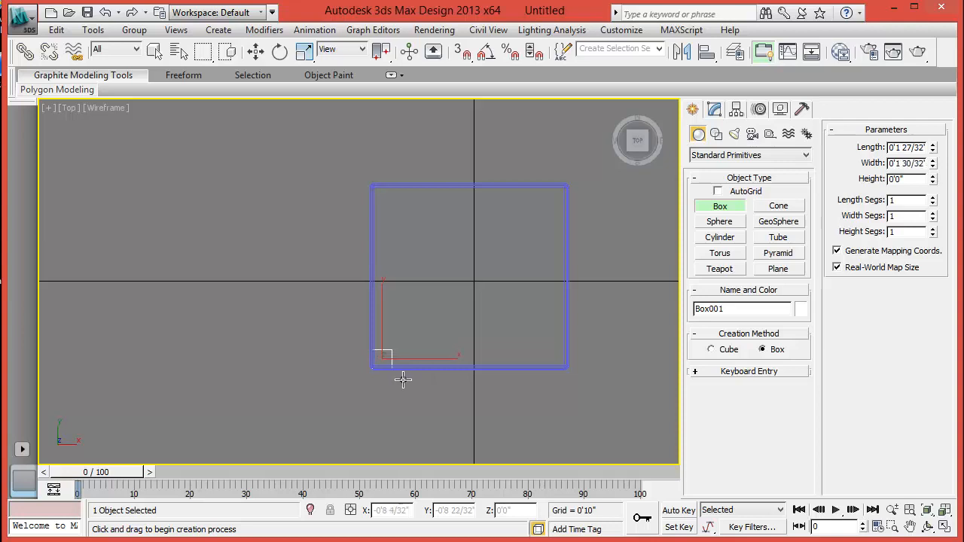
click(426, 246)
- Set the small corner box's length and width to 1.5"
double_click(907, 147)
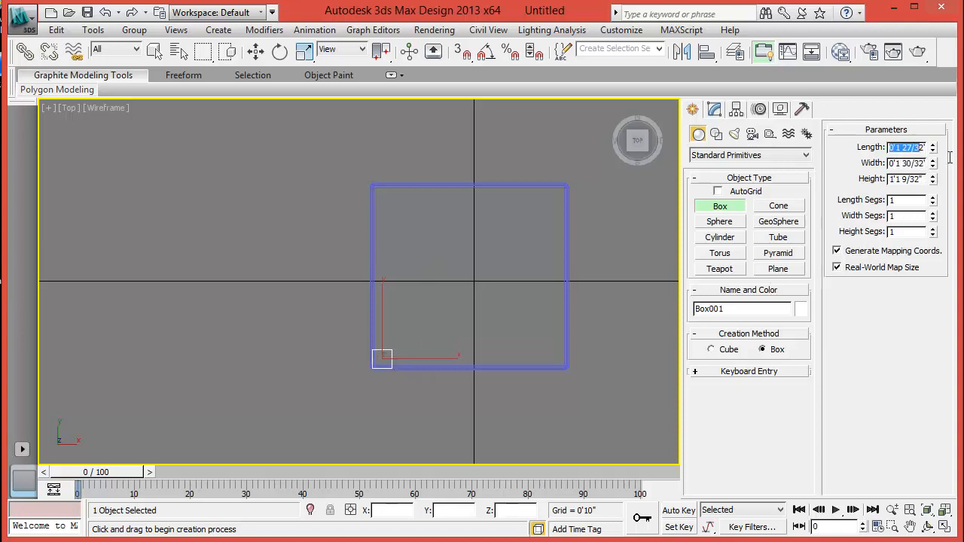
text(1.5")
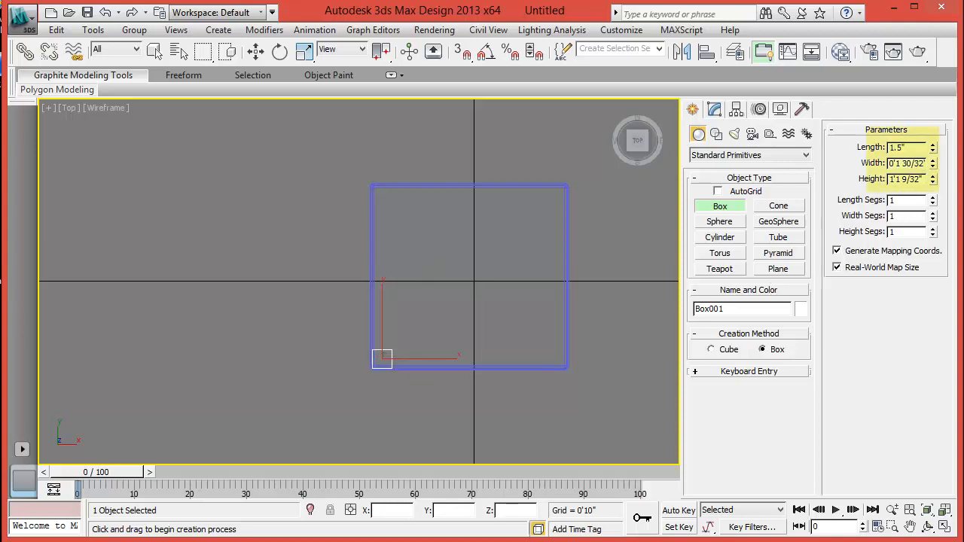
key(Tab)
text(1)
key(Return)
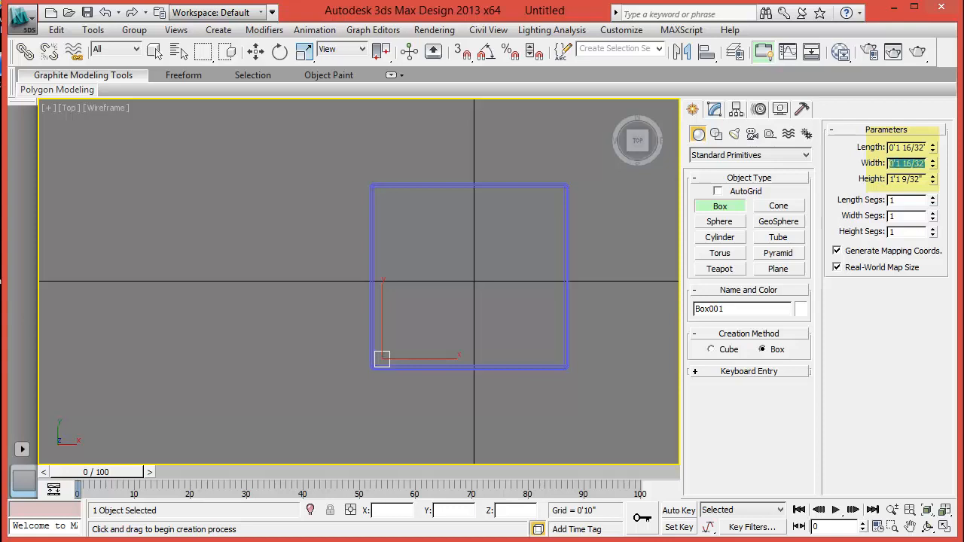
- Move the small box so its outer edges line up with the seat's lower-left corner in the Top view
scroll(367, 423, up, 2)
middle_drag(360, 402, 310, 287)
key(w)
scroll(340, 369, up, 4)
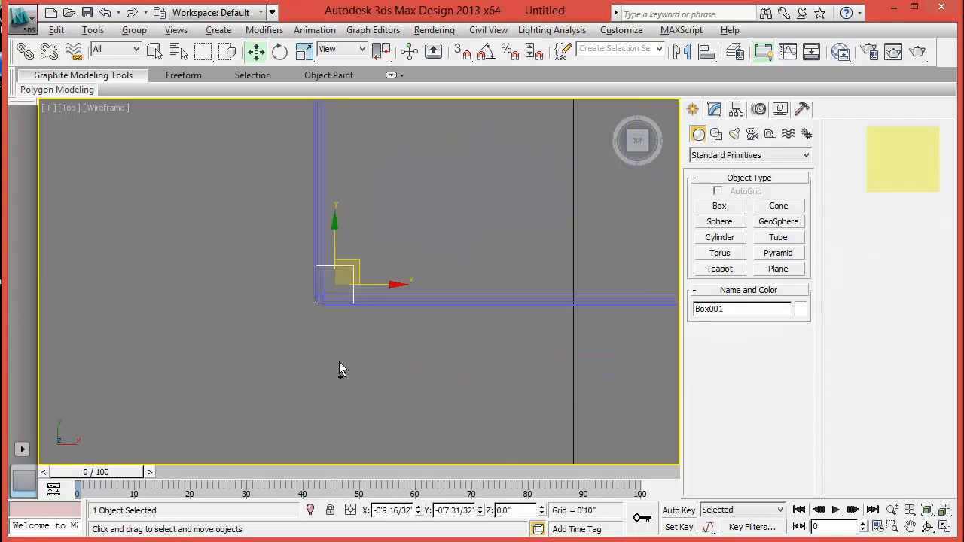
drag(357, 278, 352, 281)
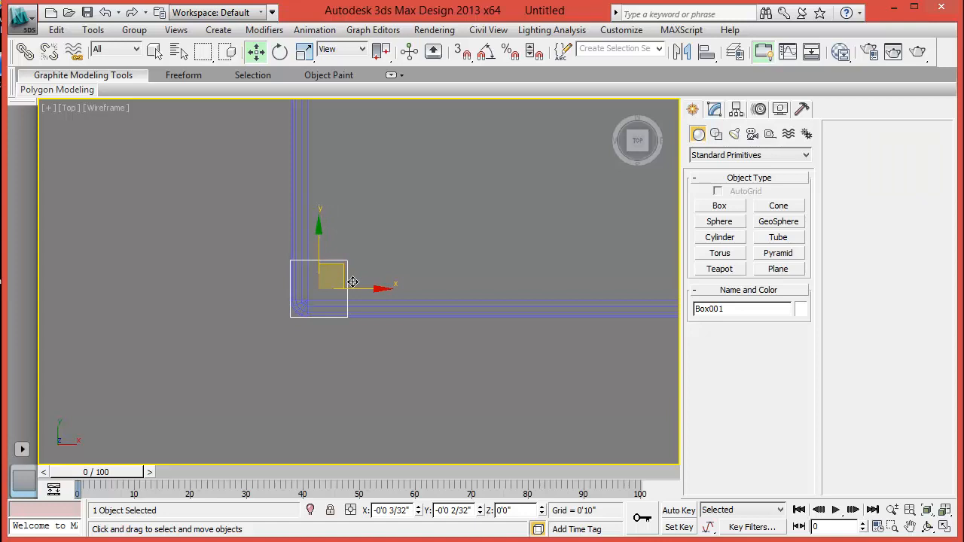
click(432, 259)
- Convert the seat to an Editable Poly and select its edges running along the X direction in the Top view
scroll(445, 256, down, 8)
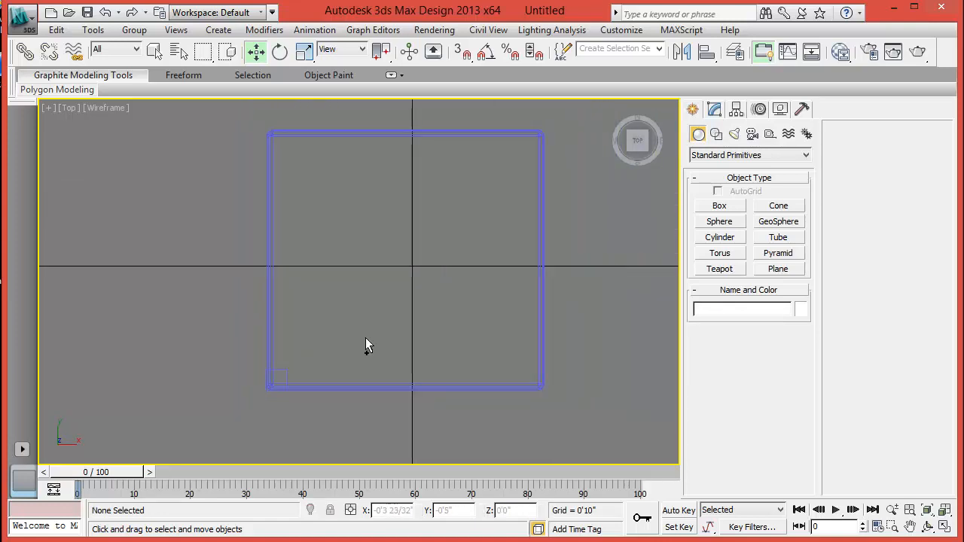
middle_drag(365, 345, 360, 357)
click(504, 159)
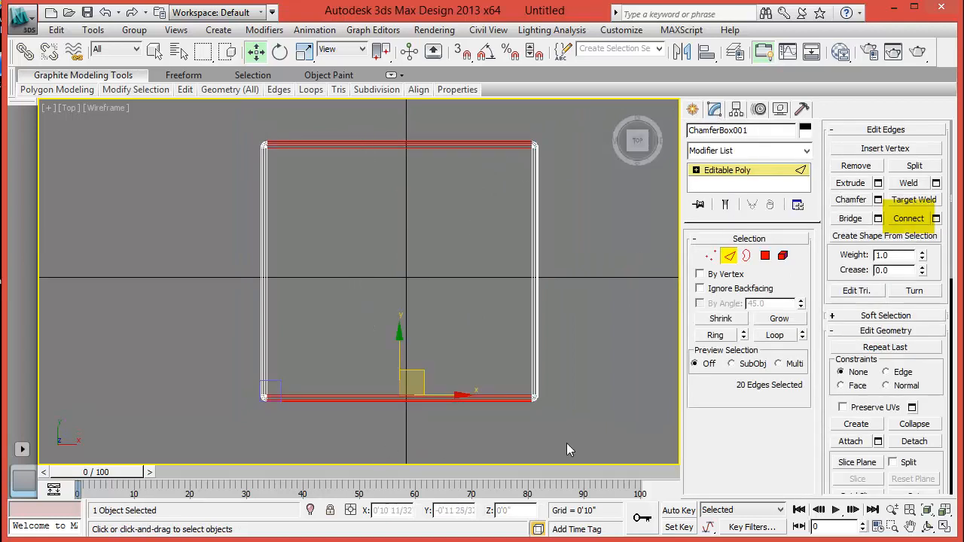
- Connect the selected seat edges with 7 segments and a pinch of 31, aligning the outer line with the small box's inner edge
click(936, 219)
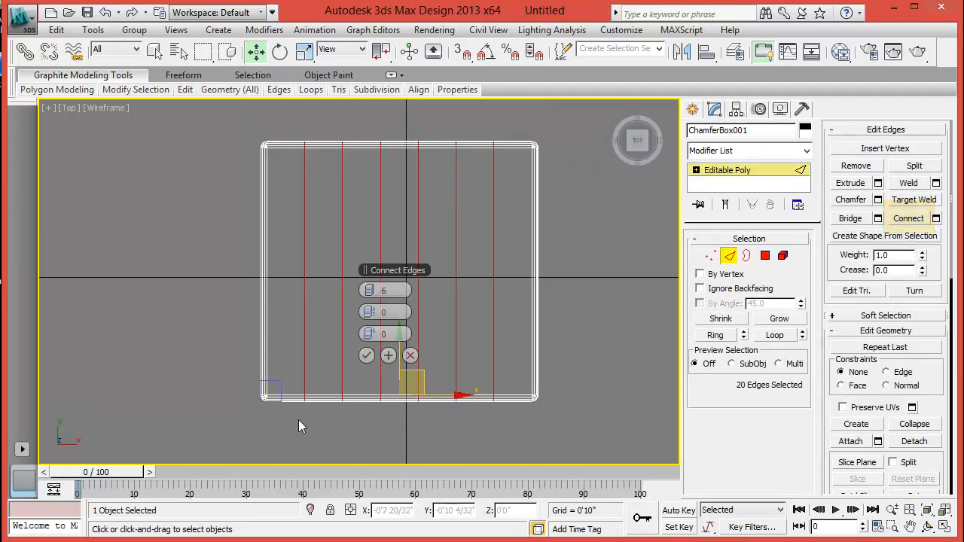
scroll(301, 414, up, 3)
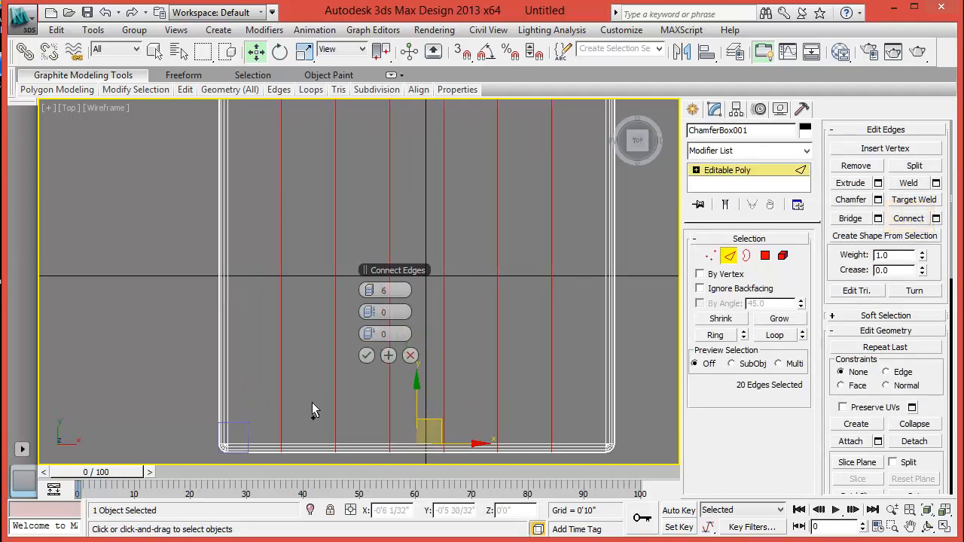
click(374, 291)
drag(373, 312, 478, 270)
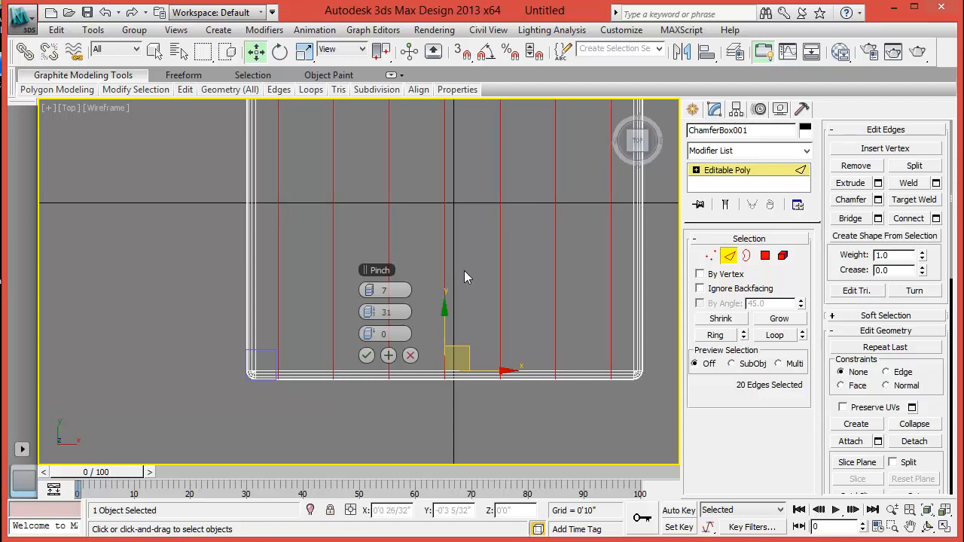
middle_drag(275, 373, 371, 359)
scroll(365, 407, up, 3)
middle_drag(275, 321, 220, 301)
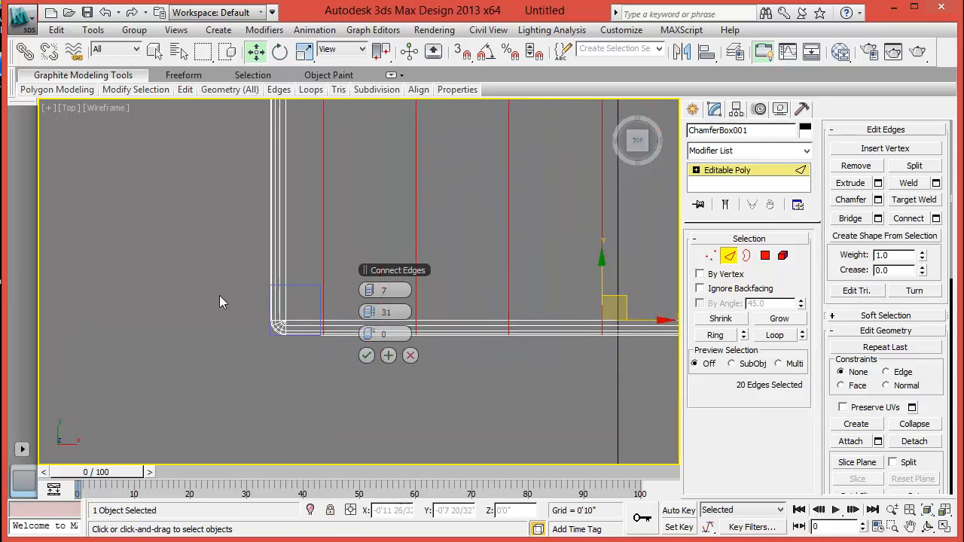
click(366, 355)
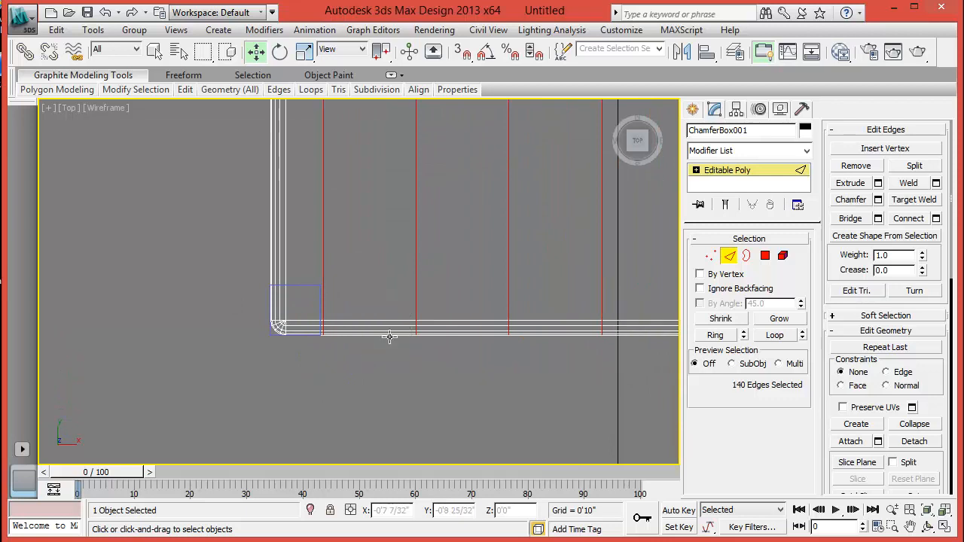
- Connect the seat's edges running along the Y direction with 7 segments and a pinch of 31
scroll(375, 385, down, 5)
drag(301, 217, 566, 245)
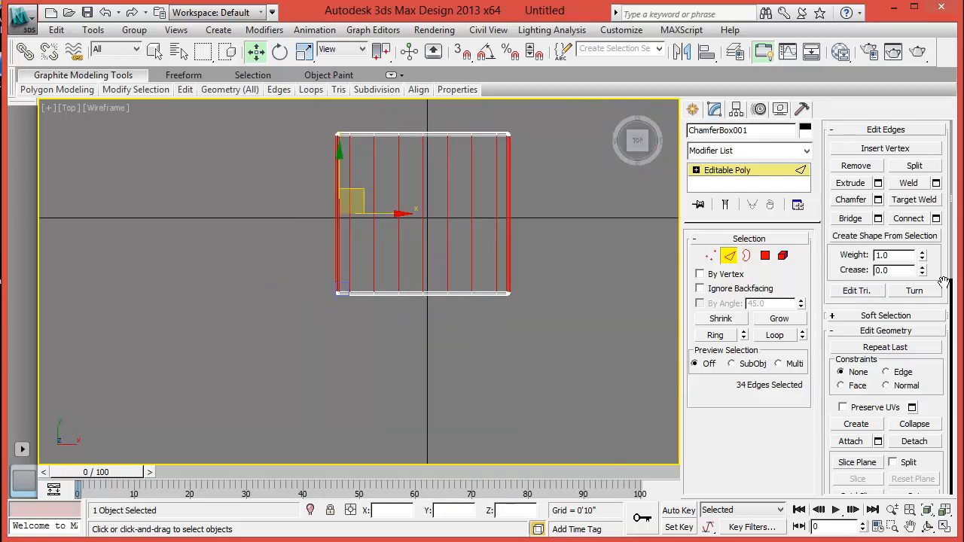
click(936, 218)
click(366, 351)
scroll(366, 350, up, 5)
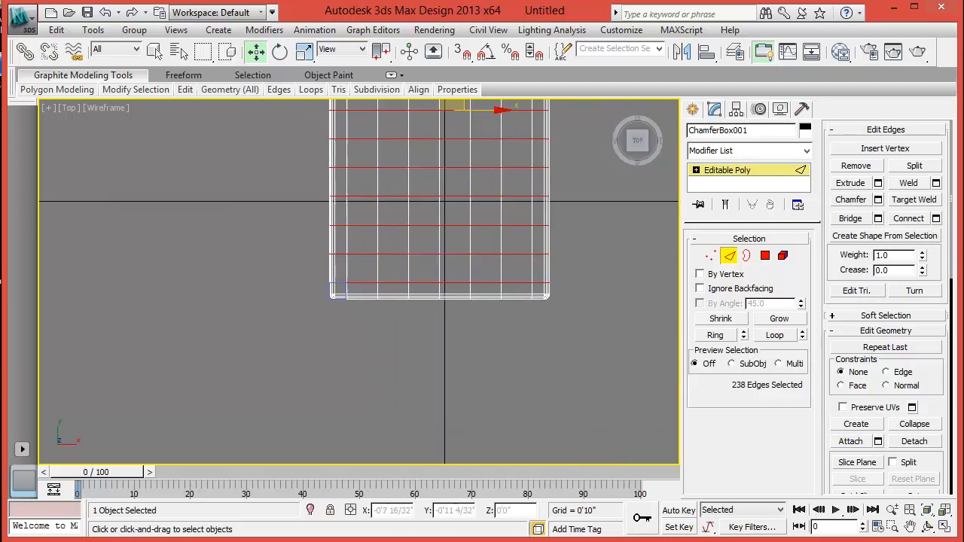
click(729, 255)
- Move the small leg-sized box along X until it stands clear outside the seat's lower-left corner
click(311, 387)
click(313, 305)
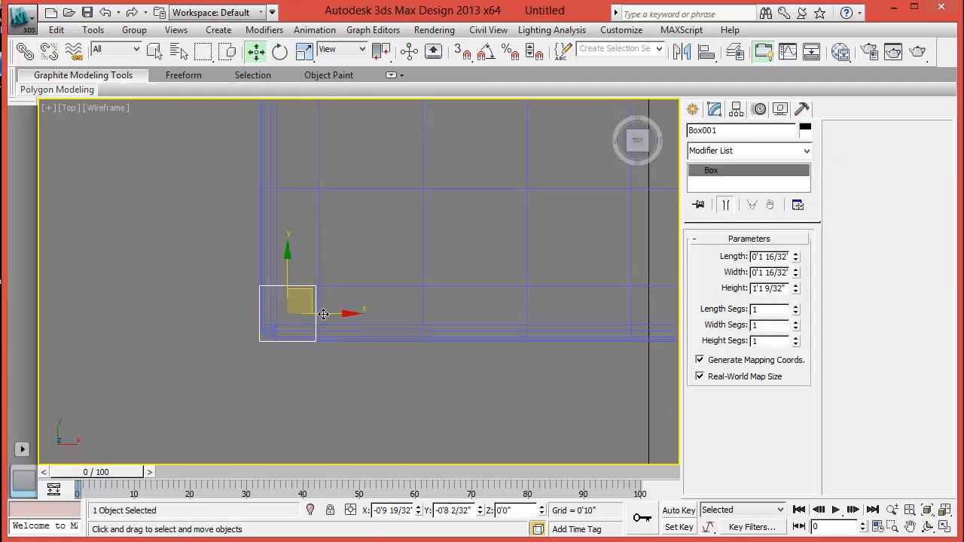
drag(324, 314, 202, 311)
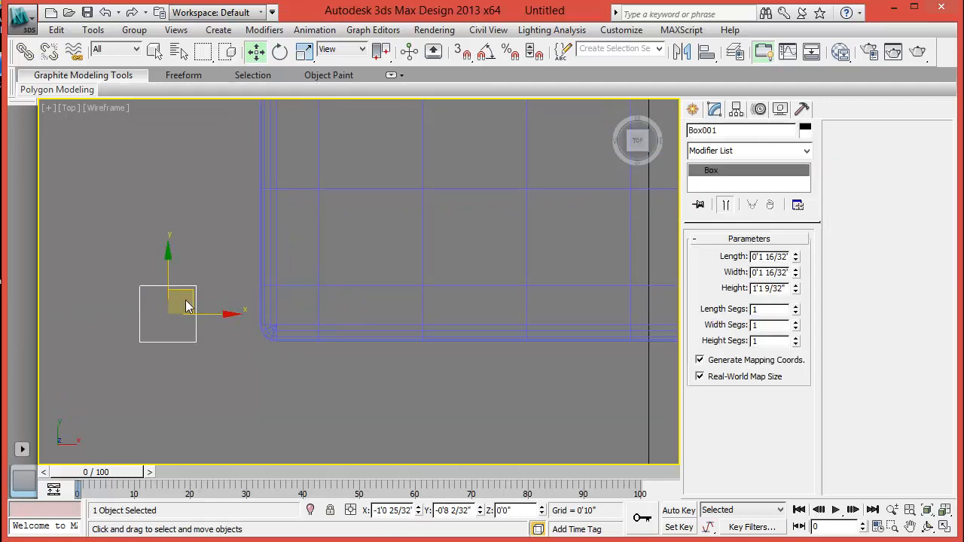
- Delete the seat's corner polygons at the lower-left and upper-left corners in the Top view to form two square notches
click(330, 349)
click(765, 256)
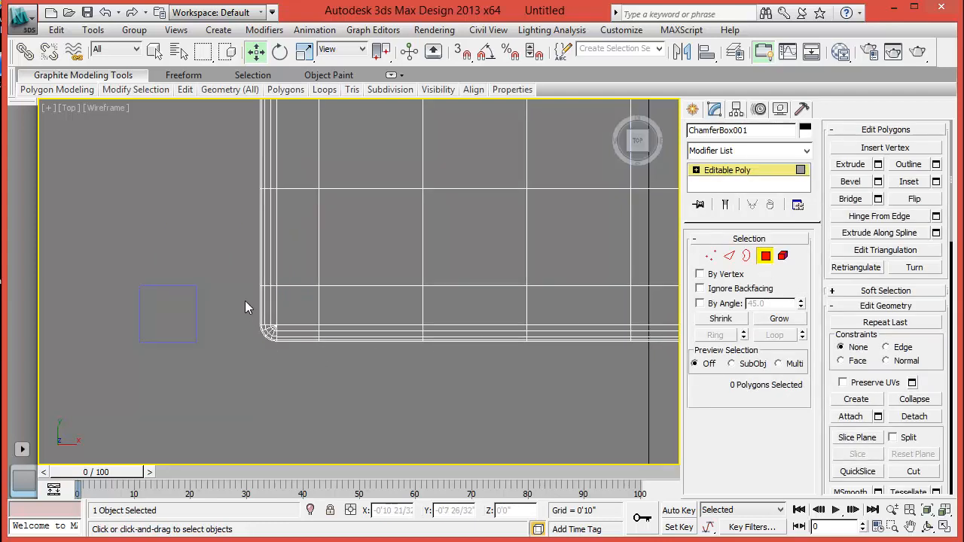
drag(313, 360, 305, 363)
scroll(407, 308, down, 5)
middle_drag(426, 277, 429, 405)
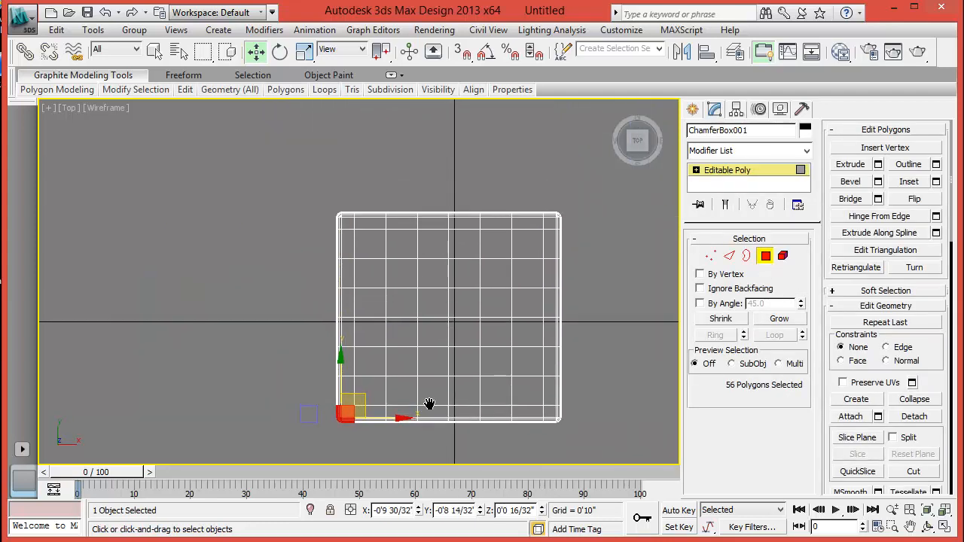
ctrl+drag(328, 217, 358, 238)
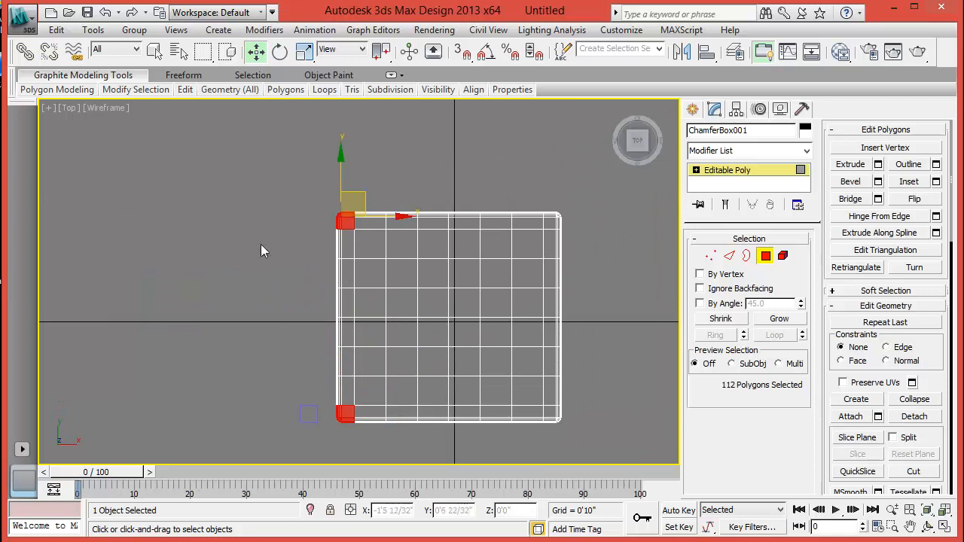
key(Delete)
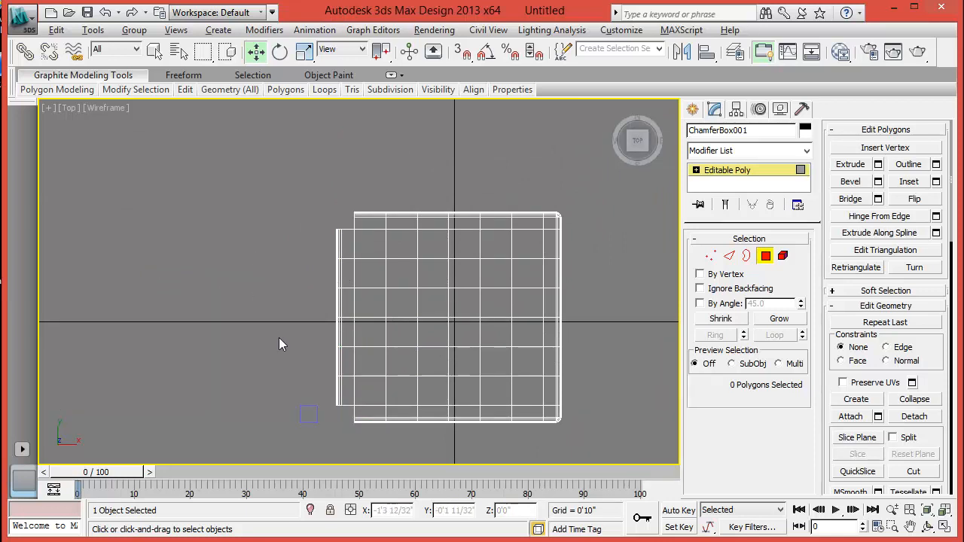
- Bridge the seat's upper and lower open edges at the first corner notch in the Perspective view
key(alt+w)
right_click(429, 366)
key(alt+w)
scroll(419, 387, down, 2)
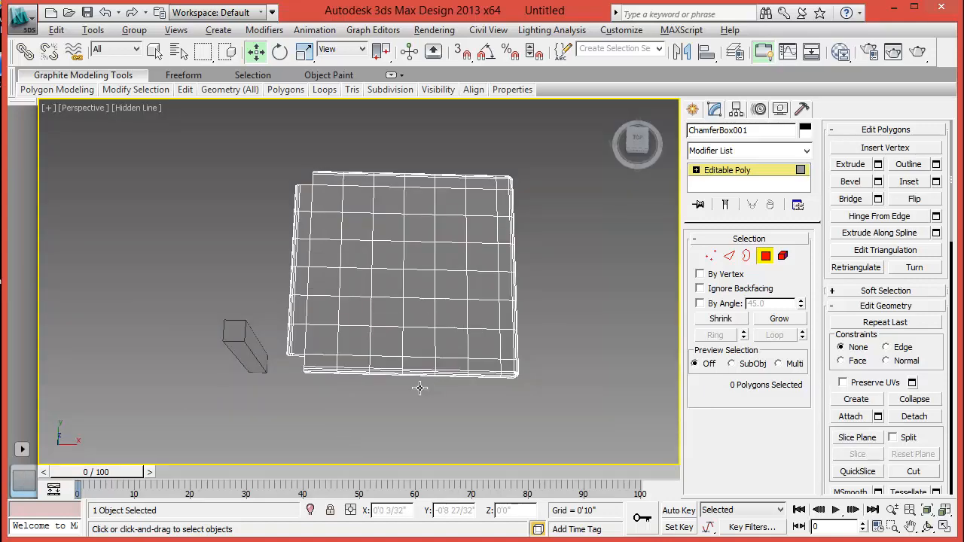
alt+middle_drag(420, 388, 410, 324)
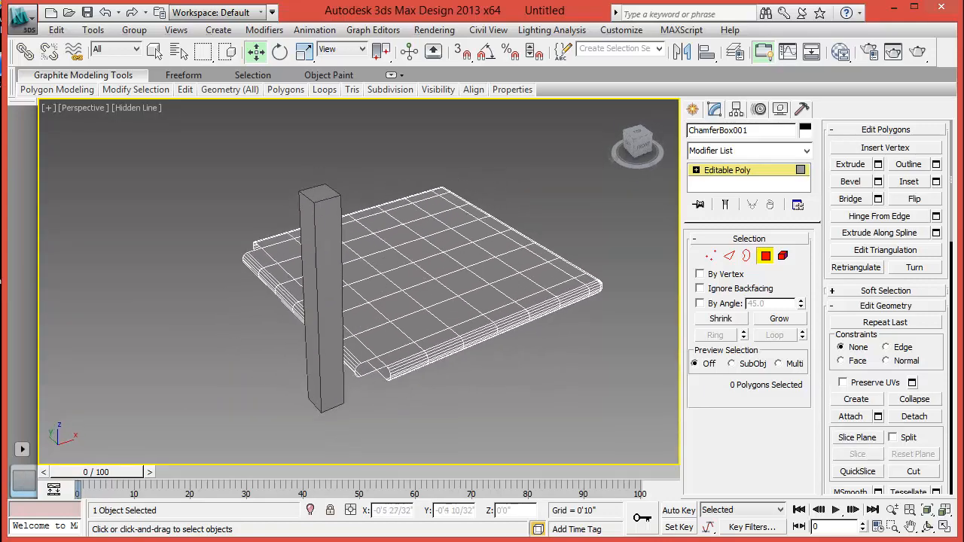
scroll(387, 366, up, 5)
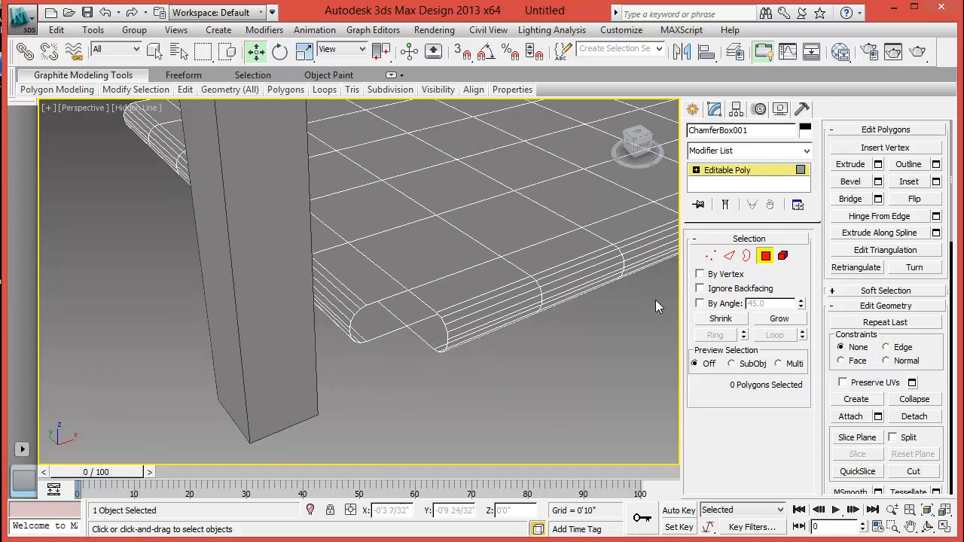
click(728, 256)
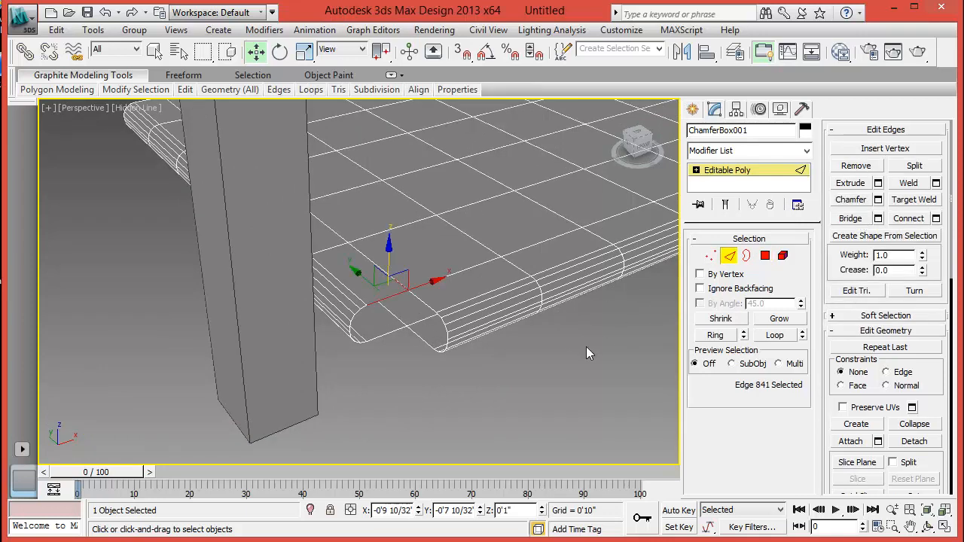
click(850, 218)
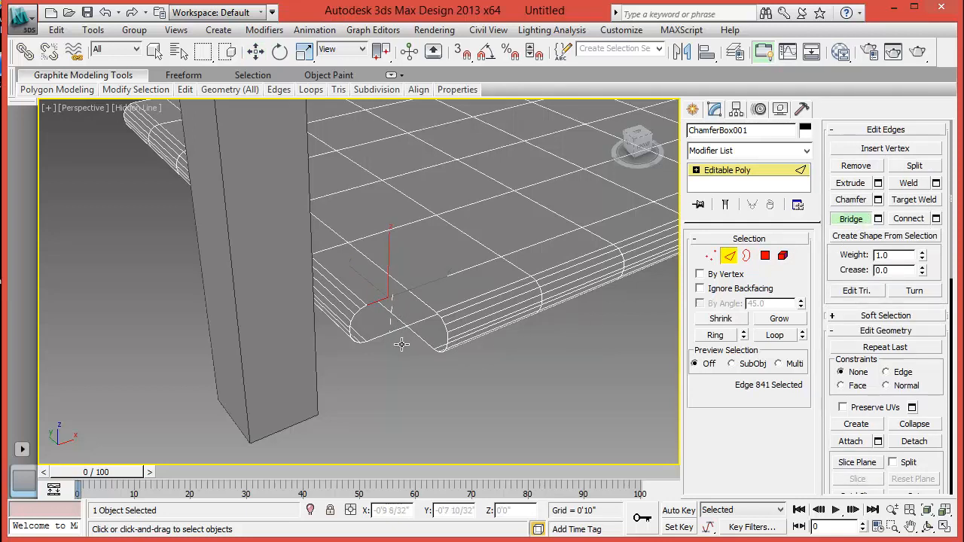
click(401, 344)
- Bridge the upper and lower open edges at the seat's second corner notch and leave edge editing
alt+middle_drag(410, 334, 317, 316)
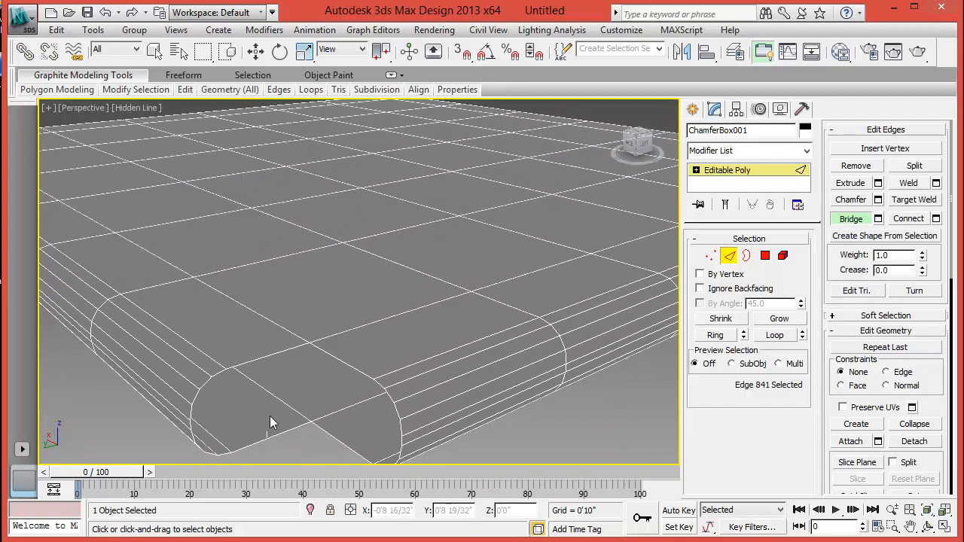
click(308, 410)
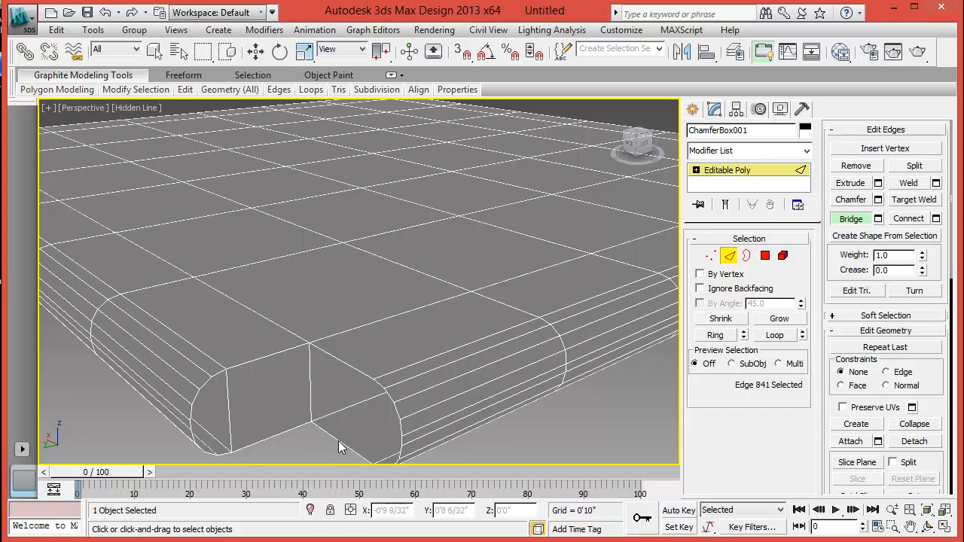
alt+middle_drag(326, 381, 335, 358)
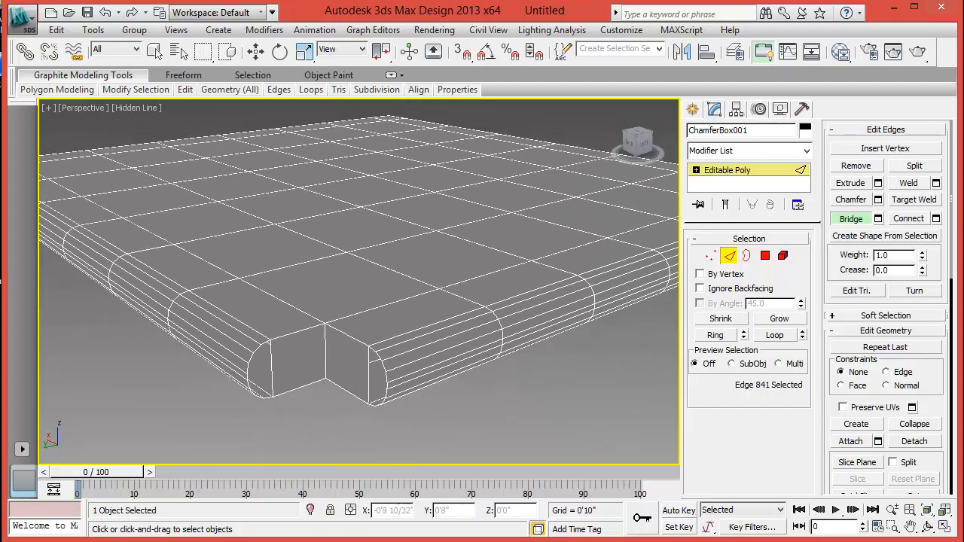
scroll(314, 374, down, 3)
click(726, 257)
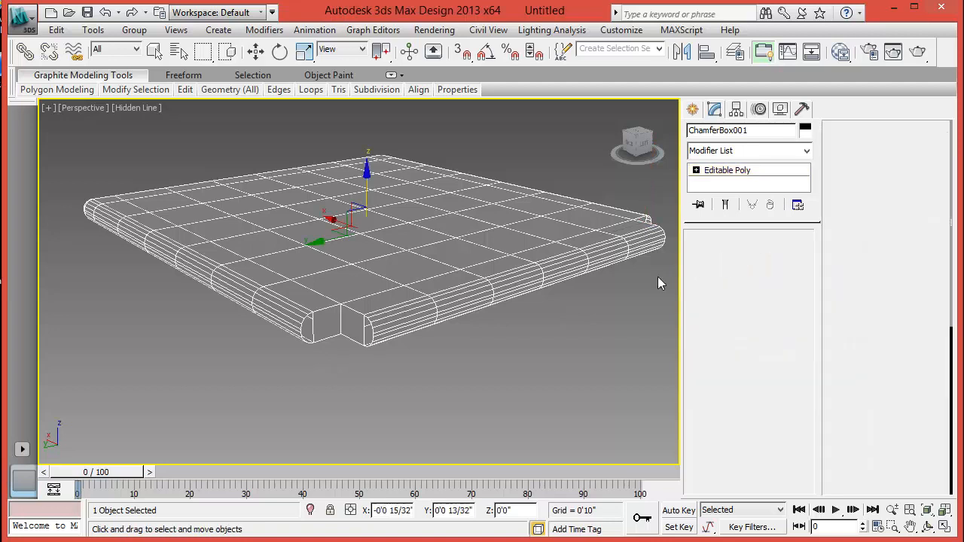
- Close the seat's remaining openings with a Cap Holes modifier and display the Perspective view as Facets
click(806, 150)
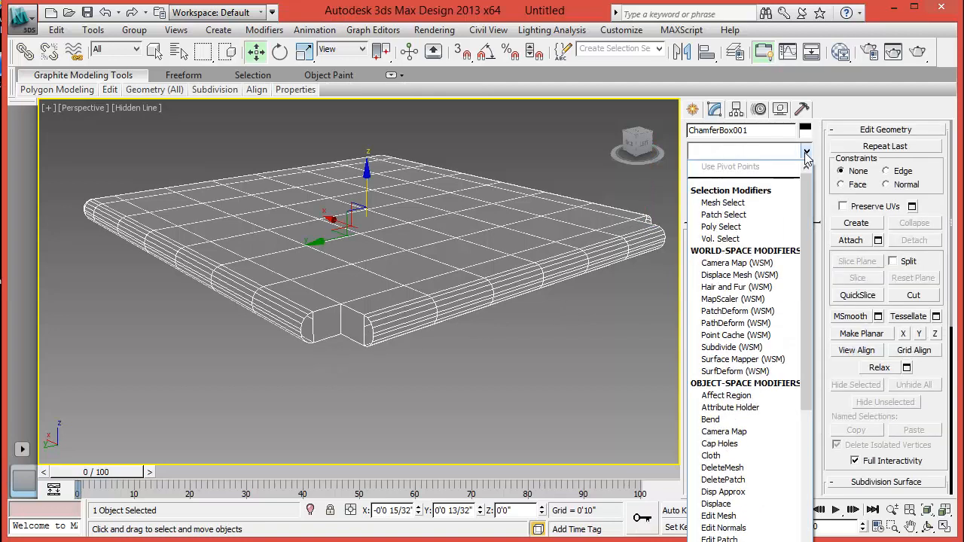
click(720, 443)
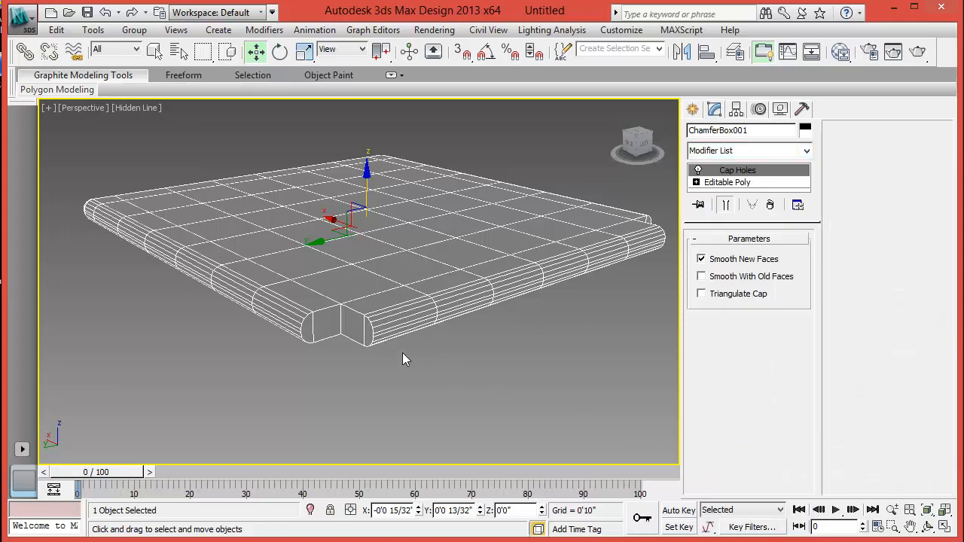
click(130, 107)
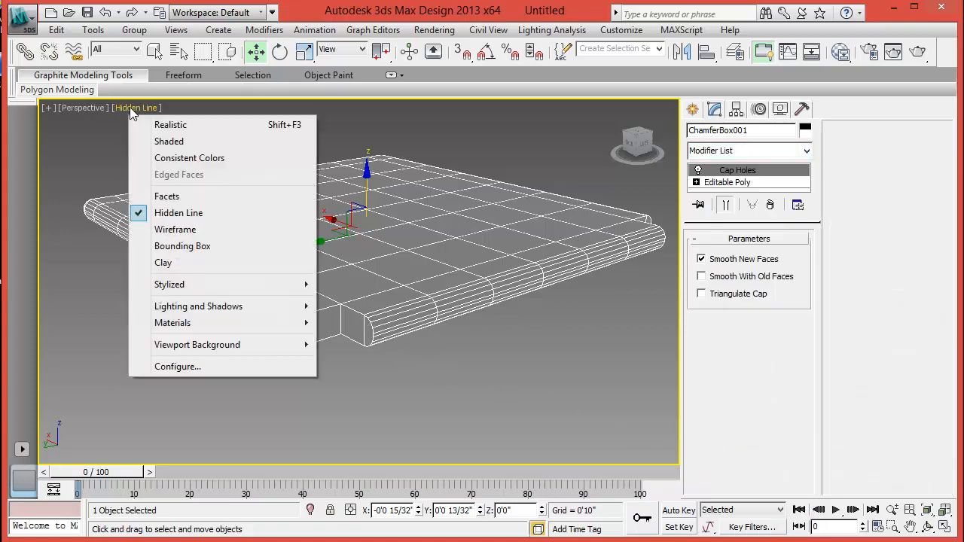
click(167, 197)
mouse_move(230, 256)
alt+middle_down()
mouse_move(220, 270)
mouse_move(129, 260)
mouse_move(112, 269)
alt+middle_up()
- Position the seat at X 0 and Y 0 in the Top view
key(alt+w)
click(293, 235)
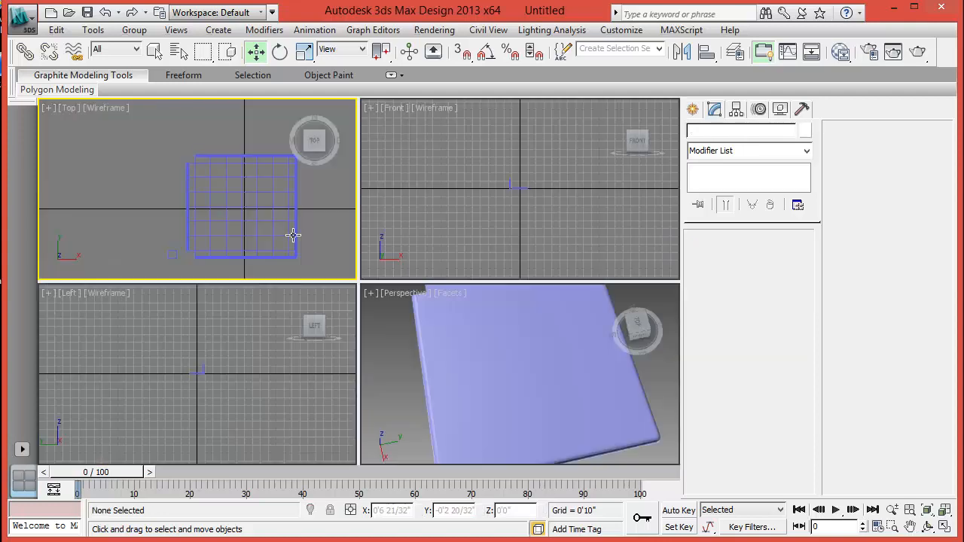
key(alt+w)
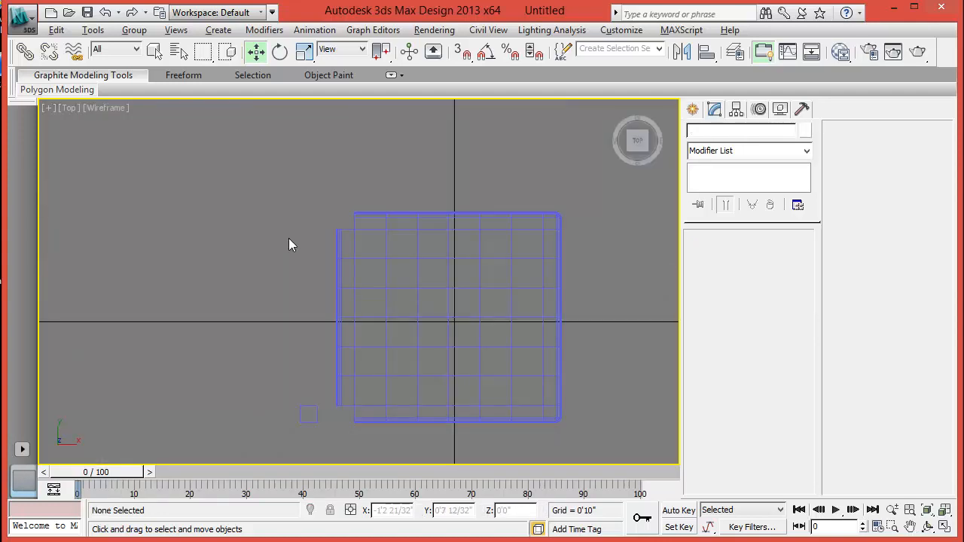
click(480, 301)
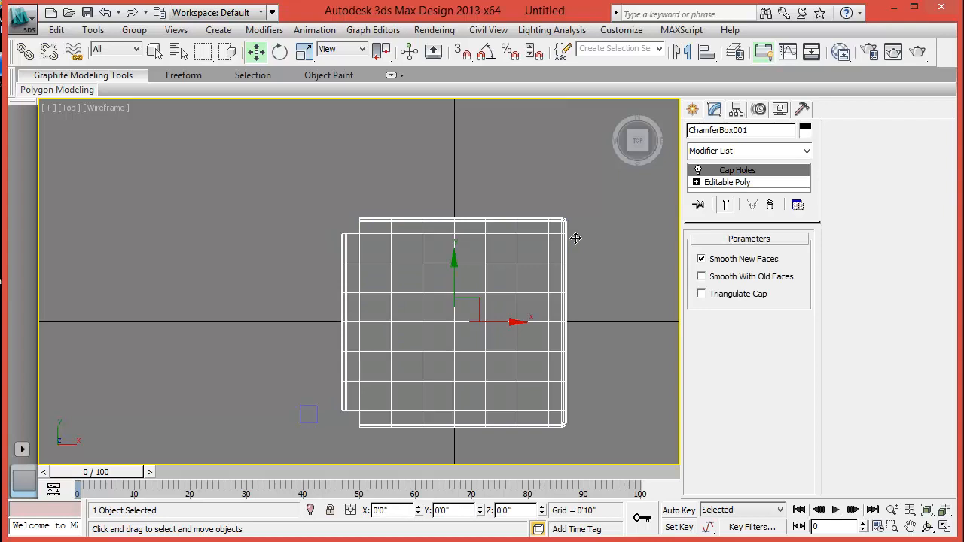
- Collapse the Cap Holes modifier into the seat's Editable Poly
right_click(725, 171)
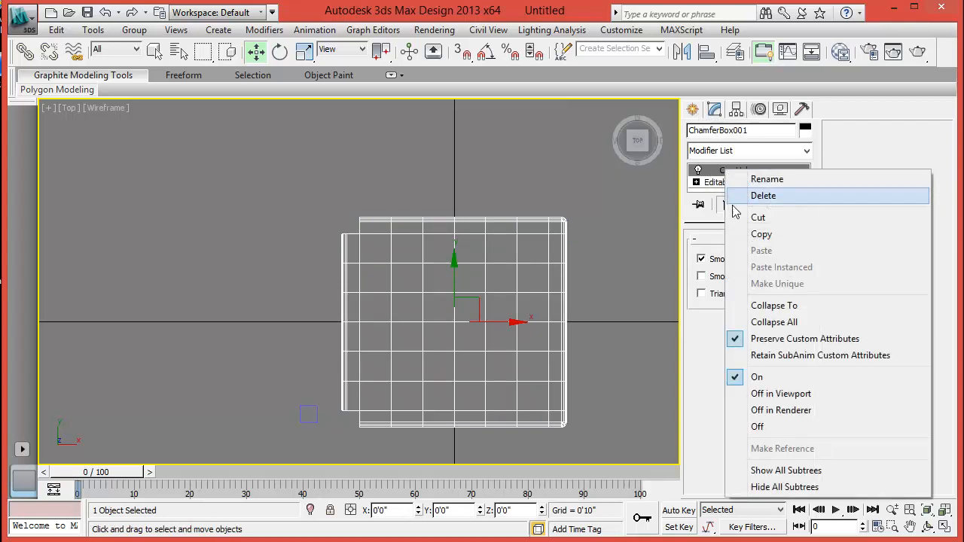
click(769, 307)
click(549, 335)
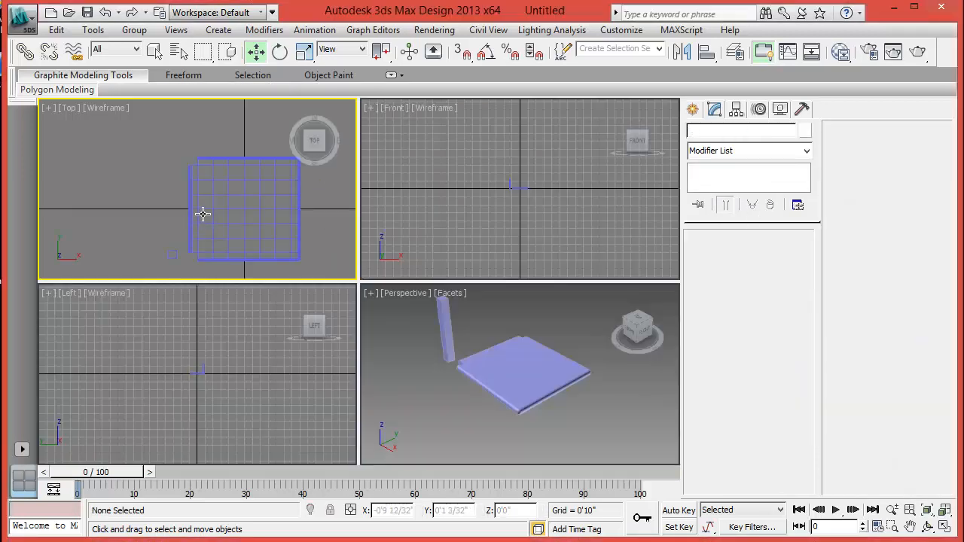
- Apply a Taper modifier to the seat
click(202, 213)
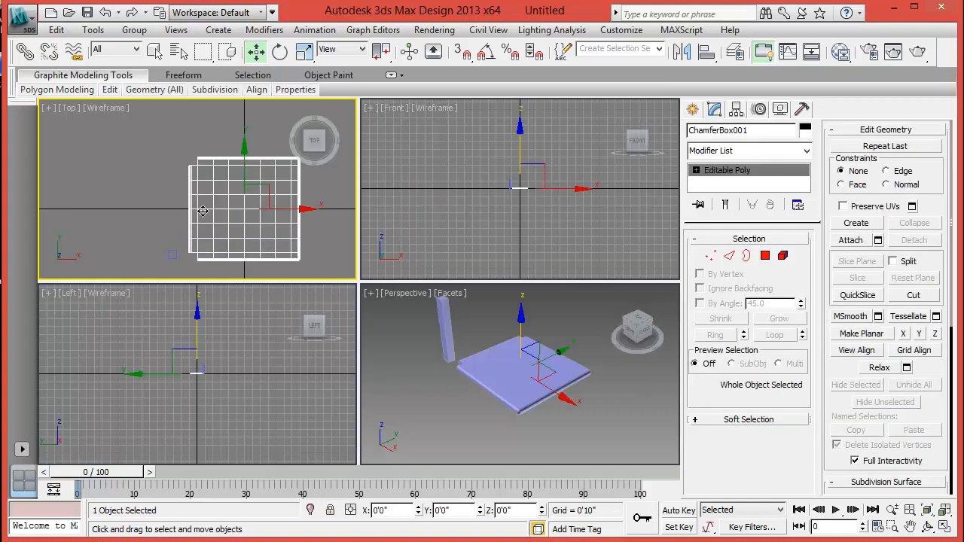
click(807, 152)
drag(809, 173, 808, 535)
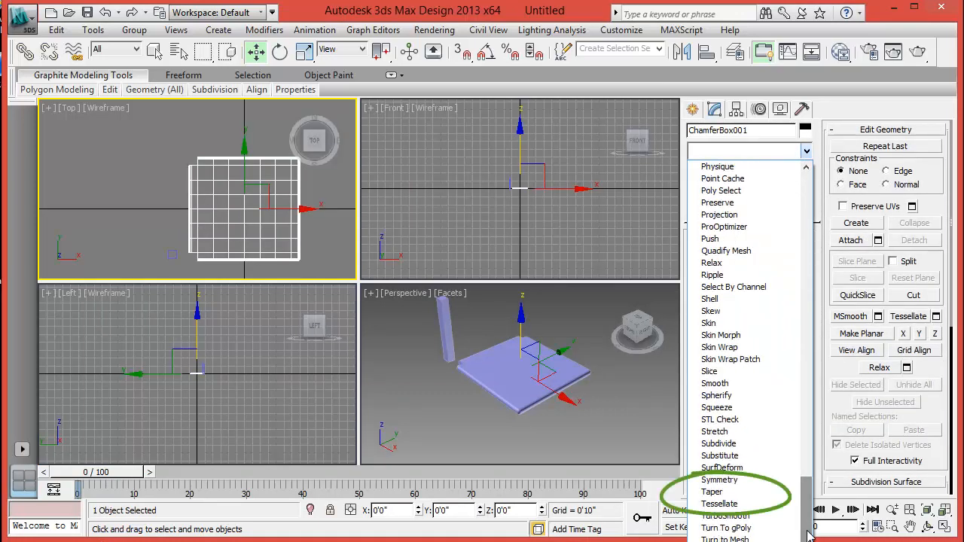
click(712, 492)
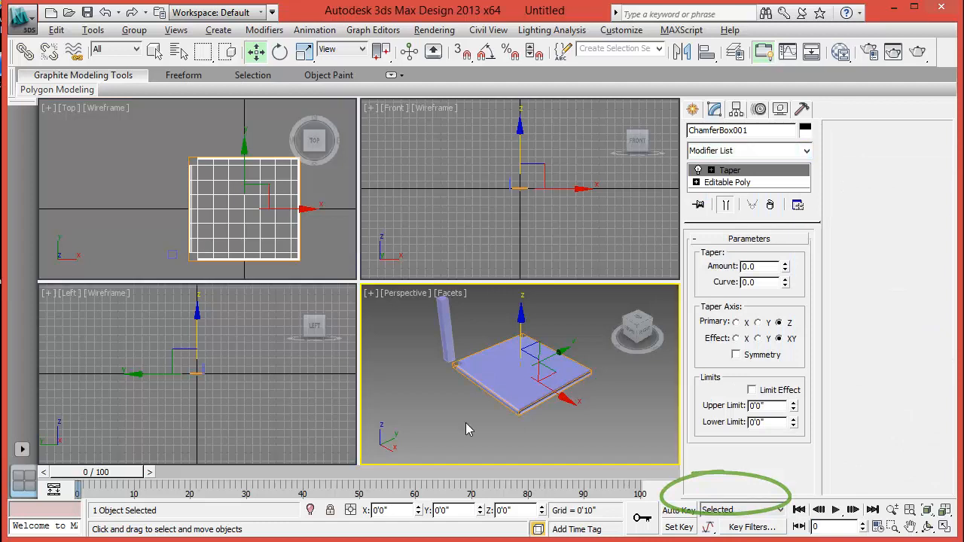
- Set the seat's Taper to primary axis X with effect ZY and an amount of 0.1
key(alt+w)
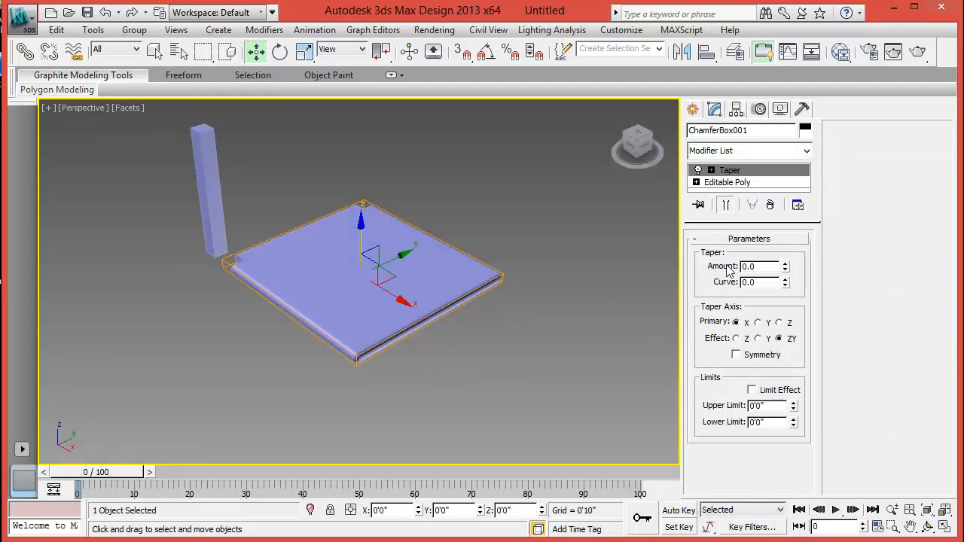
click(786, 265)
drag(801, 267, 802, 269)
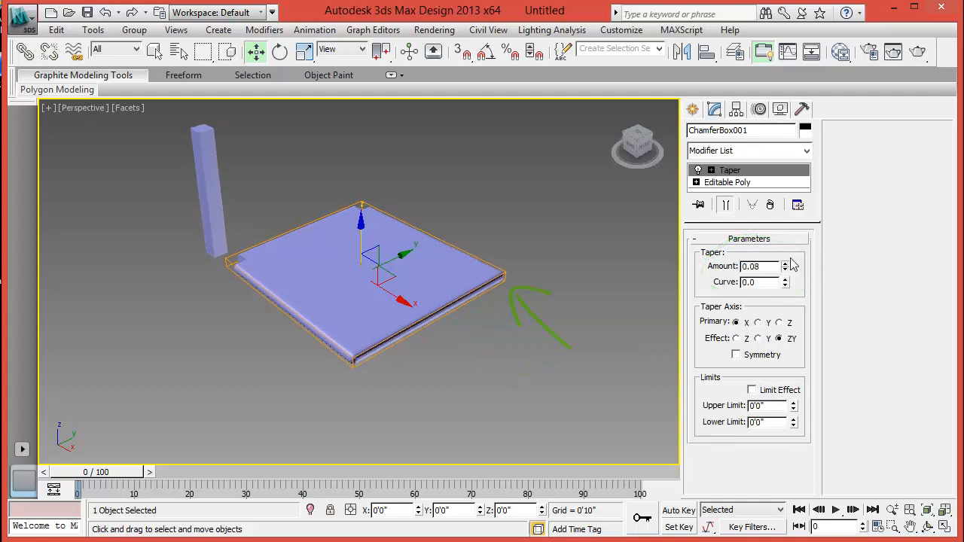
key(alt+w)
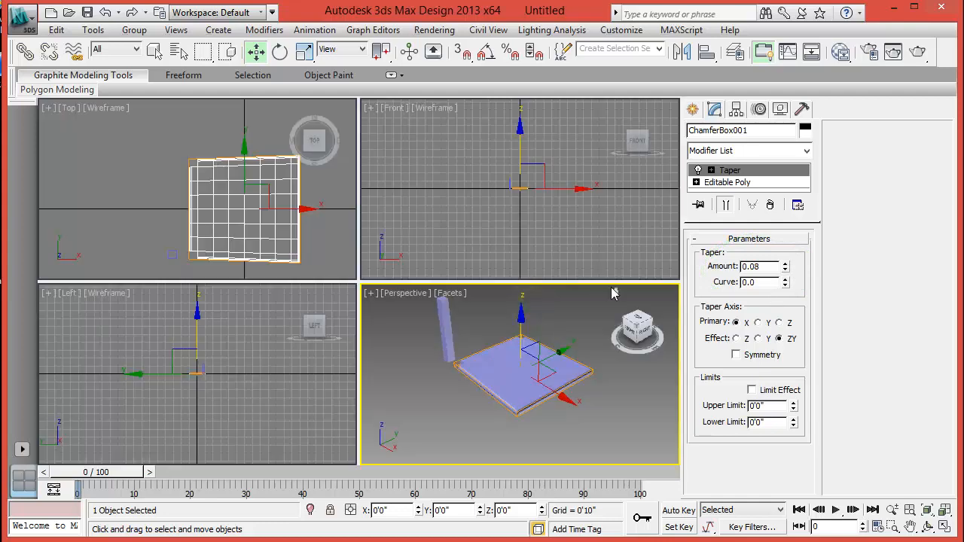
right_click(326, 234)
key(alt+w)
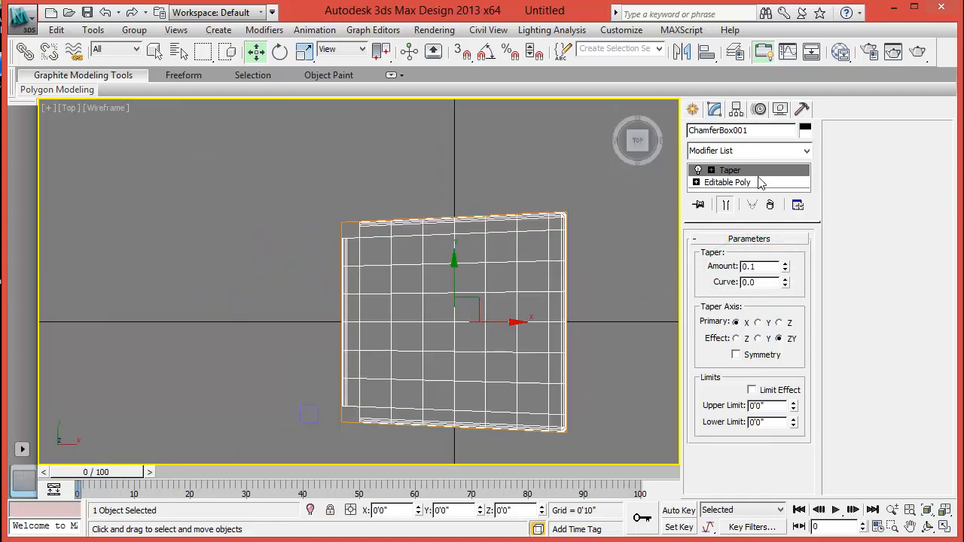
- Collapse the Taper modifier into the seat's Editable Poly
right_click(758, 171)
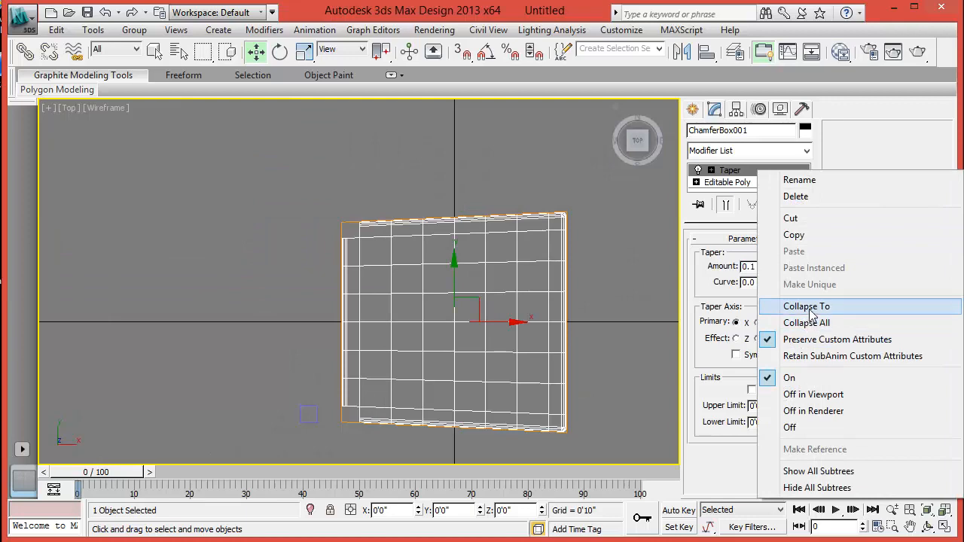
click(806, 306)
click(551, 338)
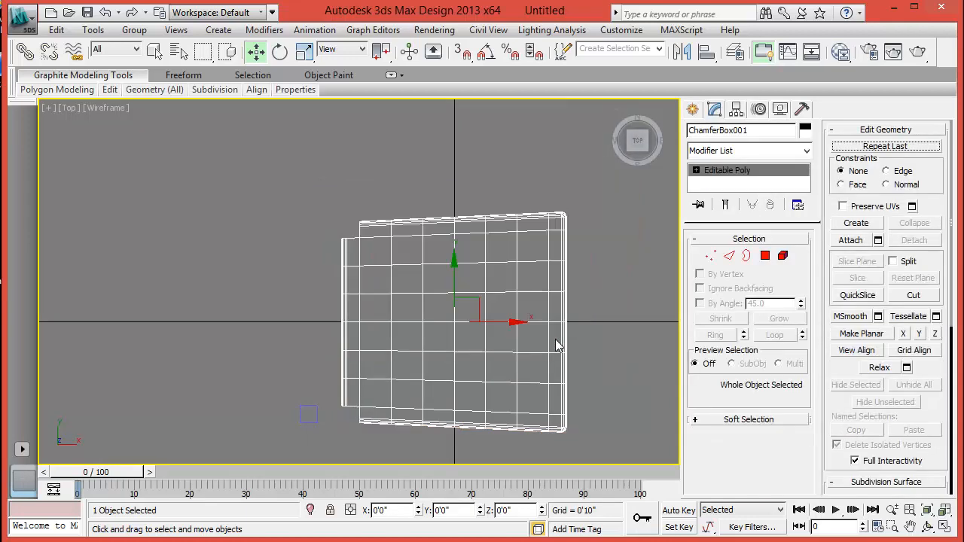
- Set the height of the leg box at the seat's corner to 40.25"
key(alt+w)
click(434, 324)
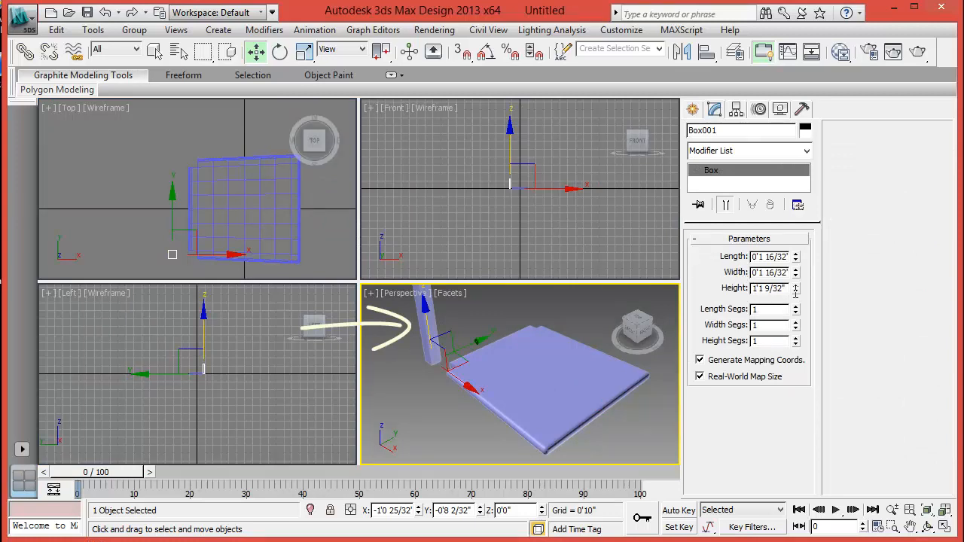
drag(785, 289, 734, 298)
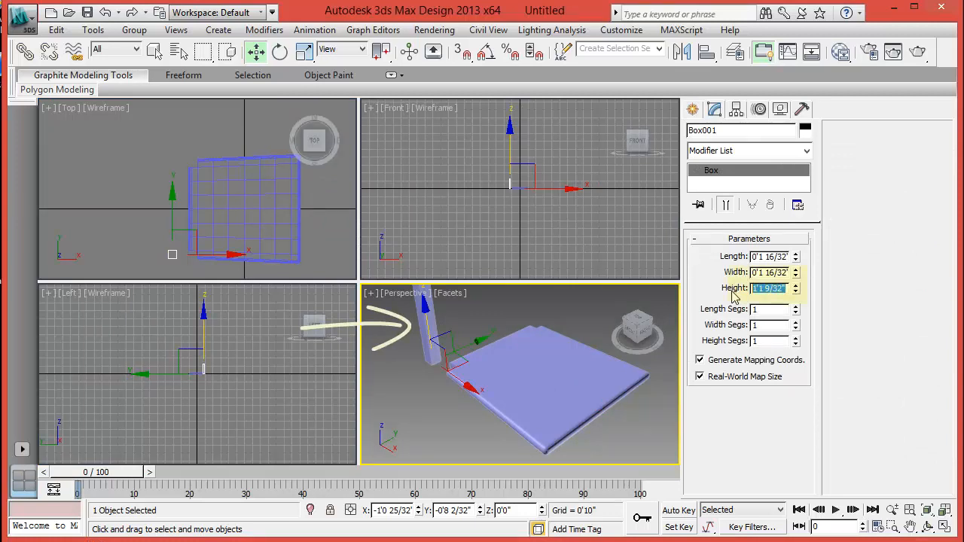
text(40.25)
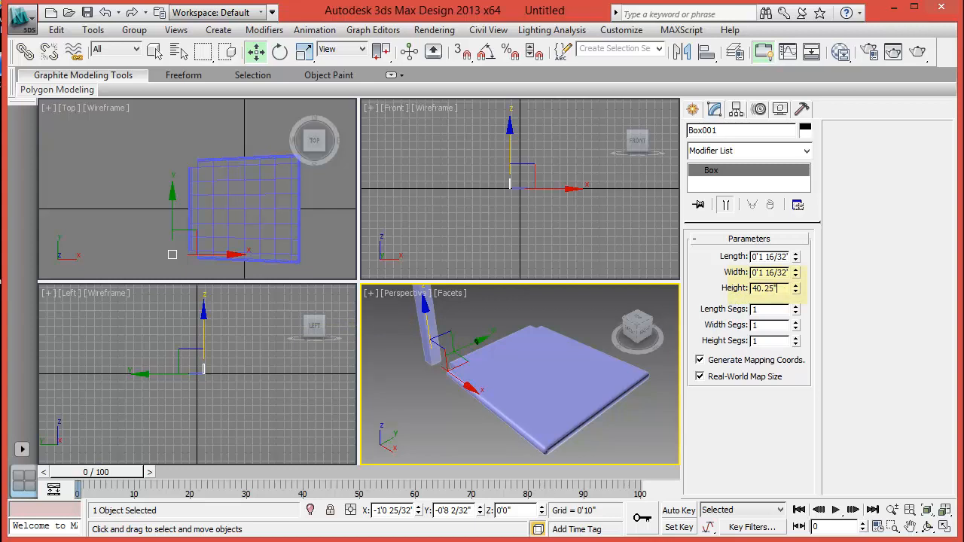
key(Return)
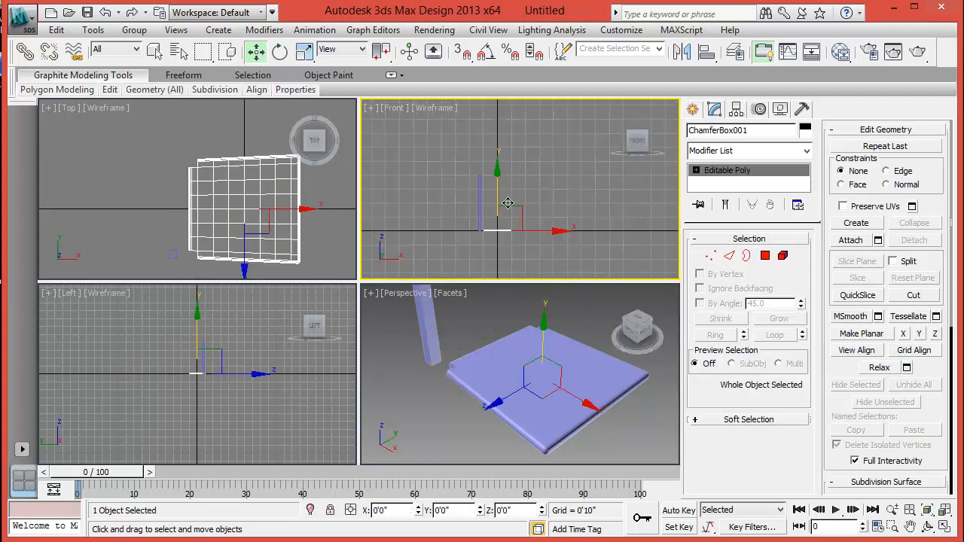
- Raise the seat to about Z 1'6 14/32" and clone the tall leg as a Copy at about X 0'8 26/32"
click(481, 223)
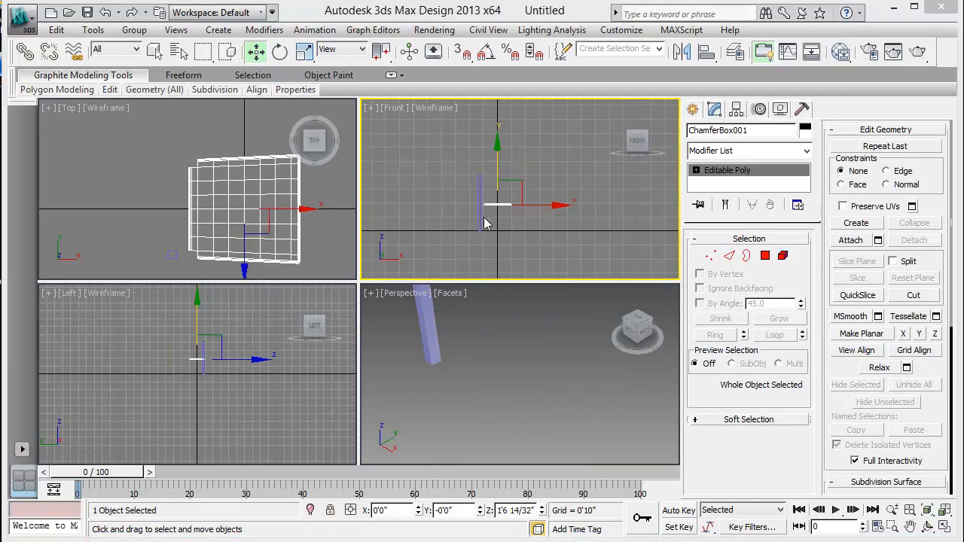
shift+drag(493, 228, 555, 242)
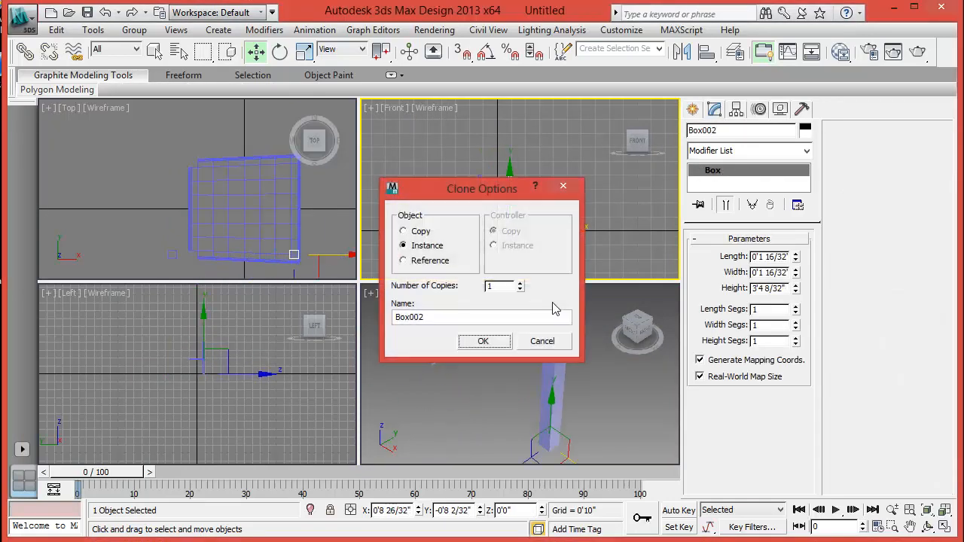
click(421, 233)
click(502, 342)
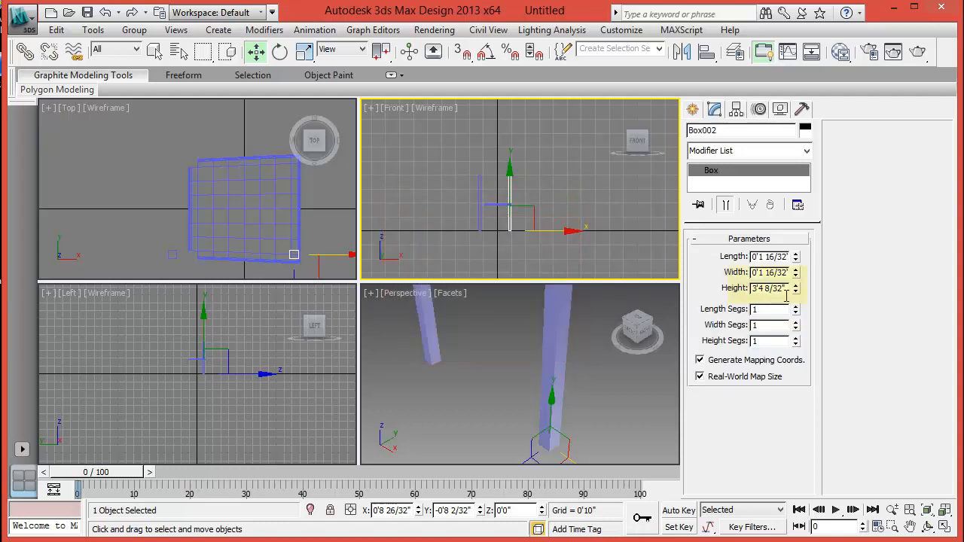
- Set the copied leg's height to 1'6" and lower the seat onto it, at about Z 1'5 3/32"
drag(786, 289, 724, 292)
text(1'6)
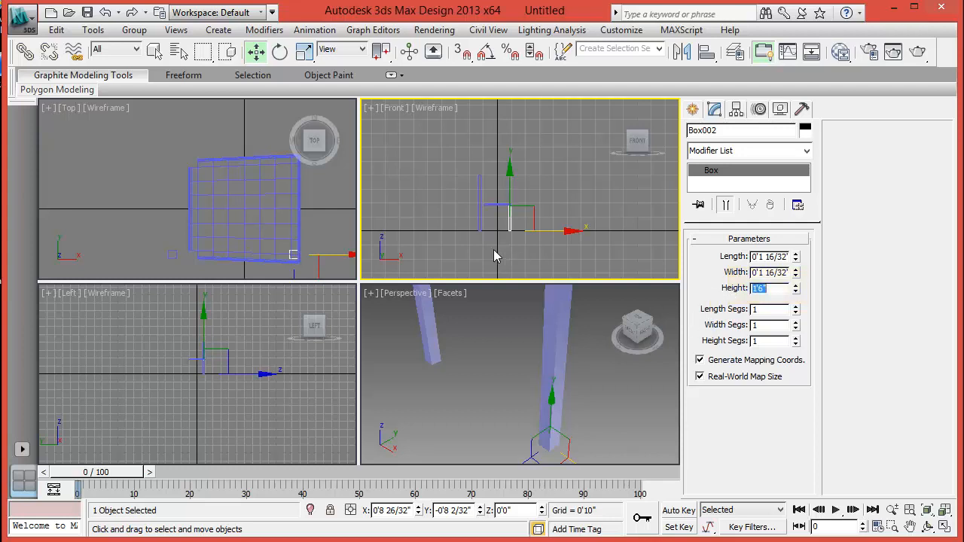
middle_drag(501, 254, 550, 218)
scroll(482, 250, up, 4)
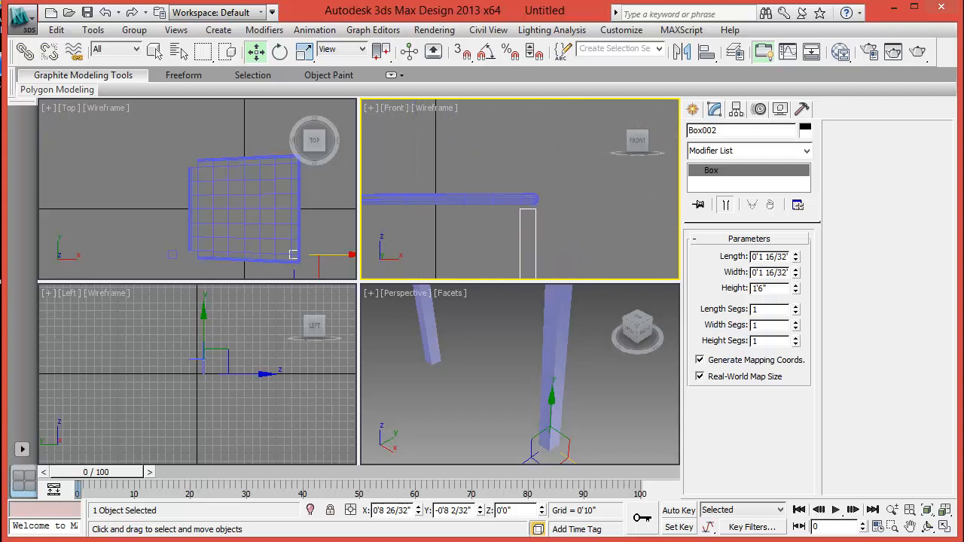
click(482, 197)
drag(445, 179, 445, 192)
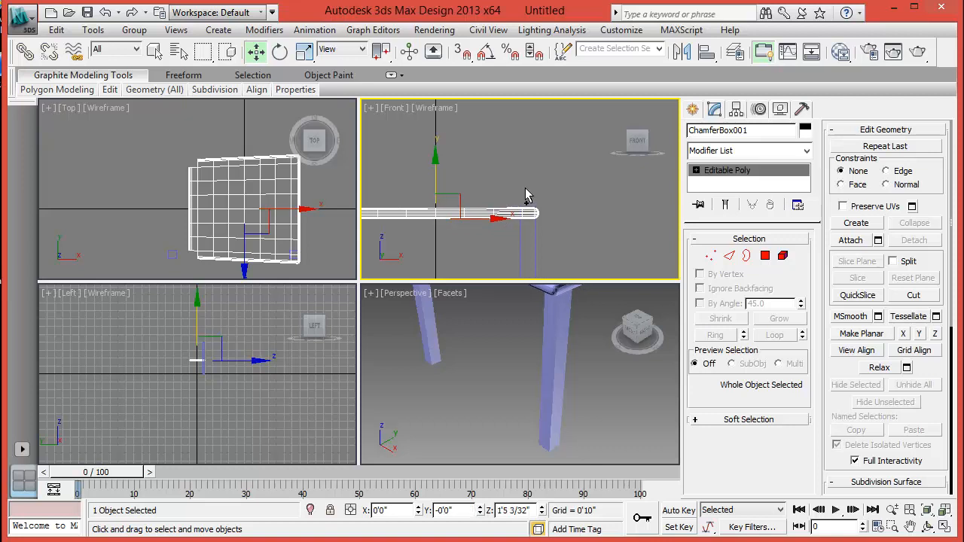
scroll(525, 195, down, 3)
middle_drag(525, 194, 545, 160)
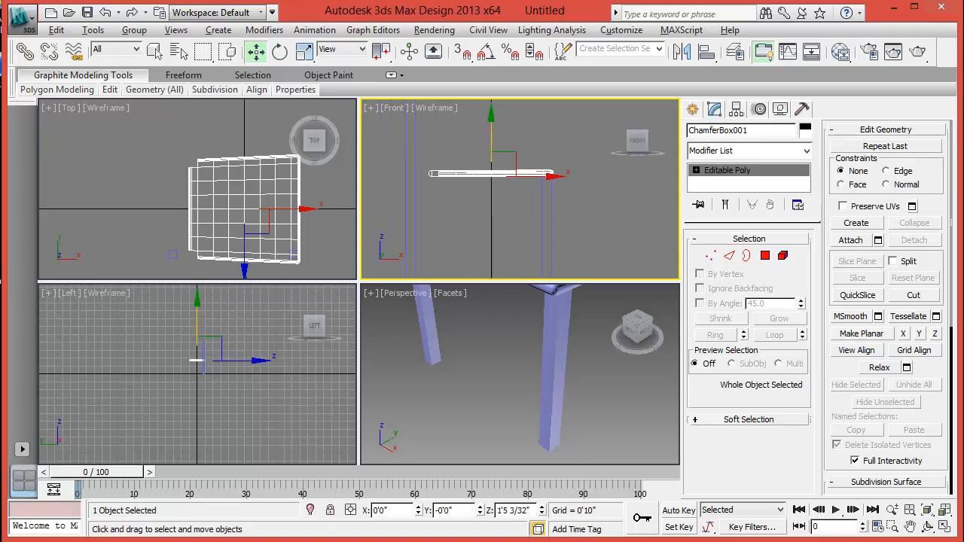
scroll(476, 253, down, 2)
- Select the seat and both legs in the Front view and assign them a white object color
key(alt+w)
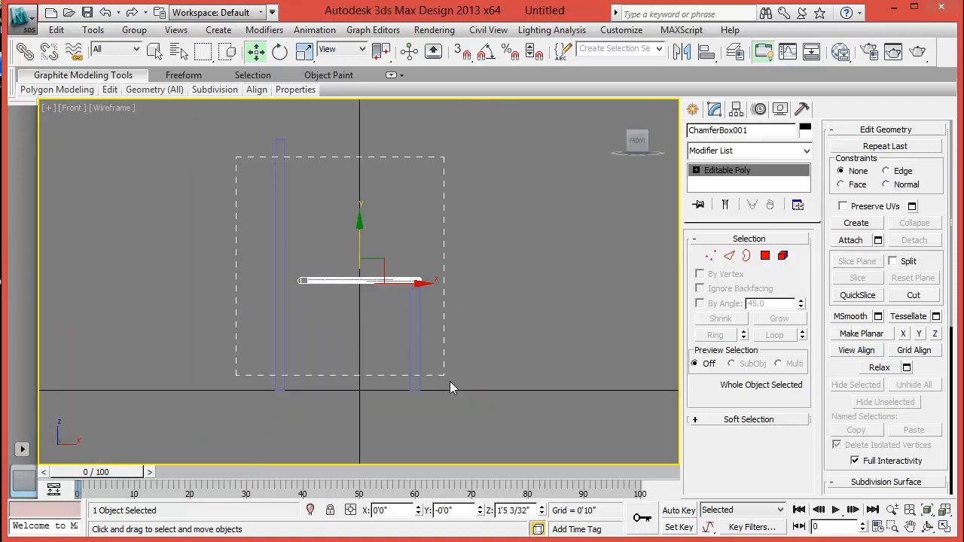
drag(449, 382, 452, 383)
click(805, 127)
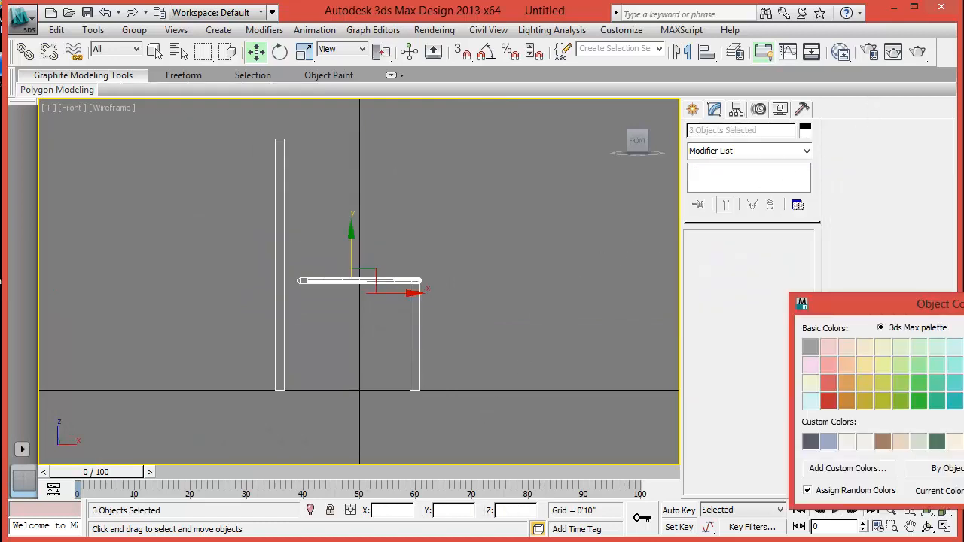
drag(934, 298, 785, 258)
click(822, 442)
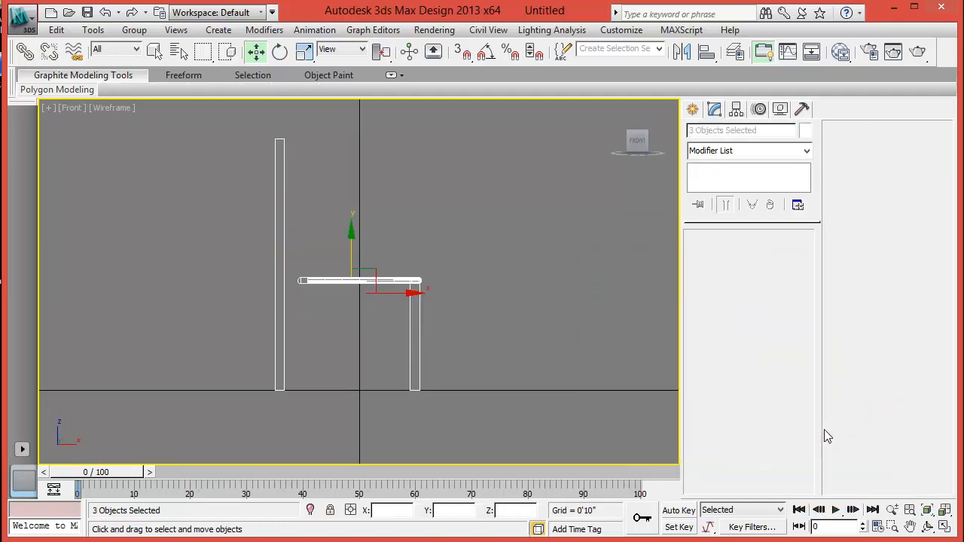
click(416, 253)
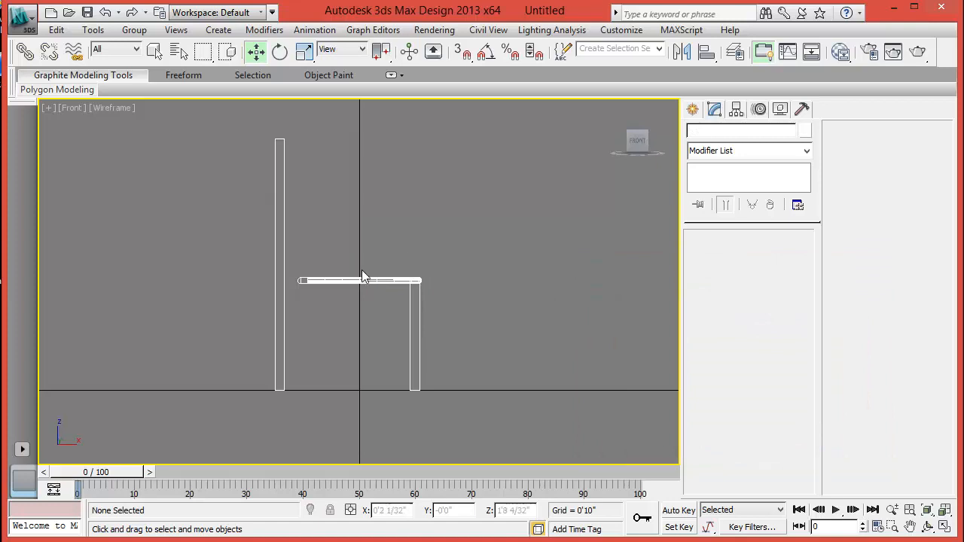
click(287, 279)
drag(338, 402, 361, 404)
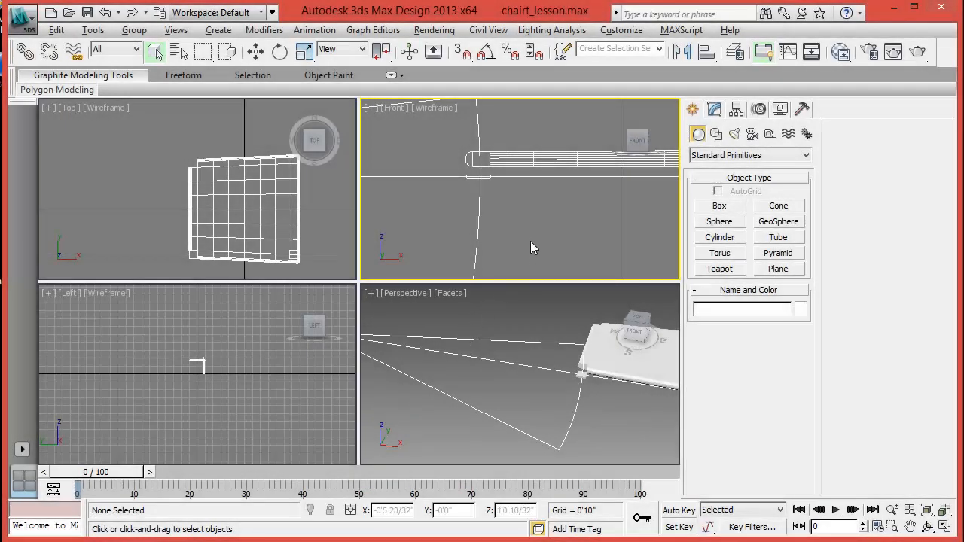
- Draw a Plane in the Front view that spans the chair's width and extends from the ground to well above the seat
key(alt+w)
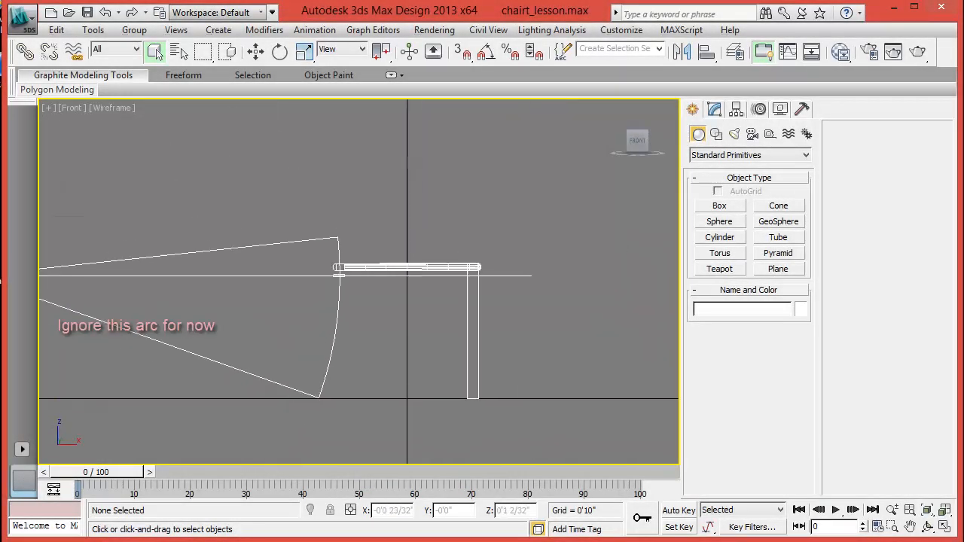
scroll(405, 381, down, 1)
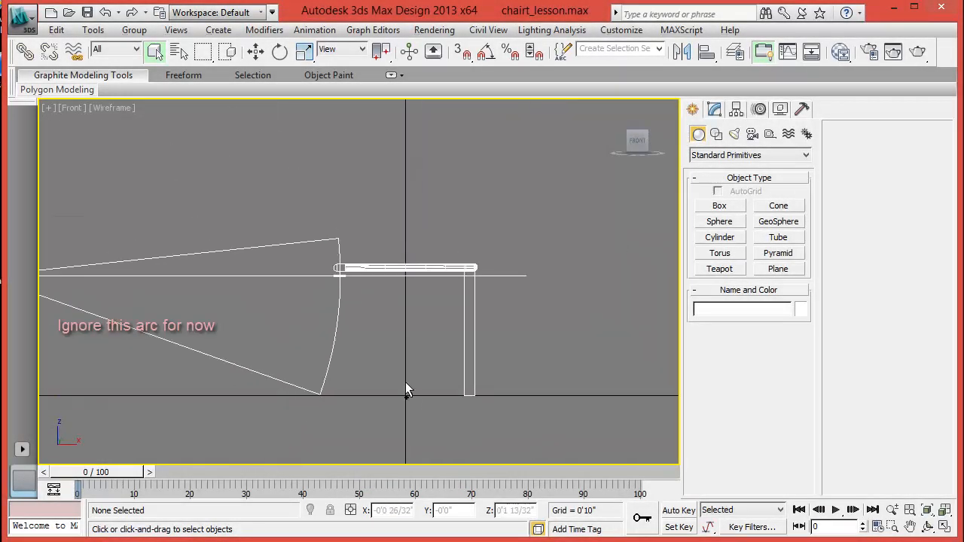
middle_drag(395, 348, 412, 380)
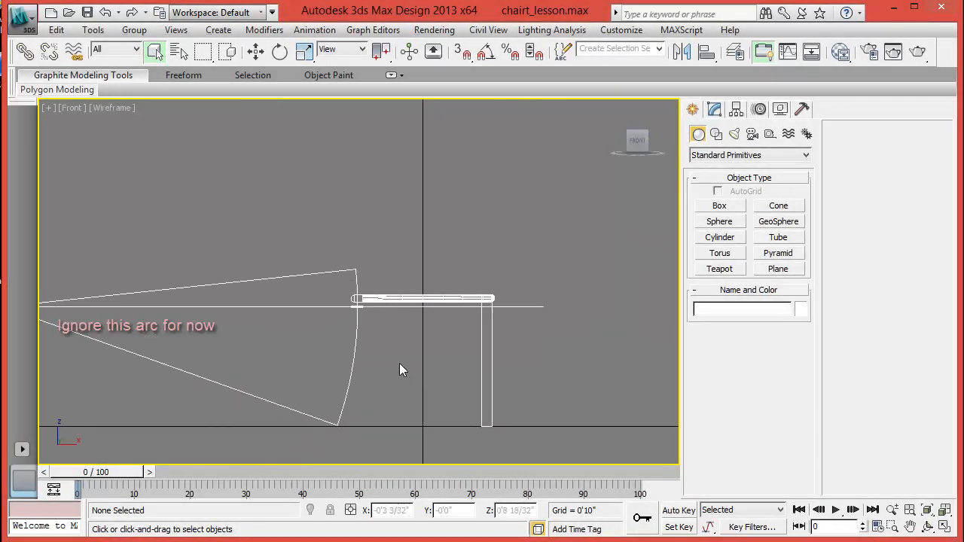
click(778, 268)
drag(345, 147, 513, 438)
right_click(562, 286)
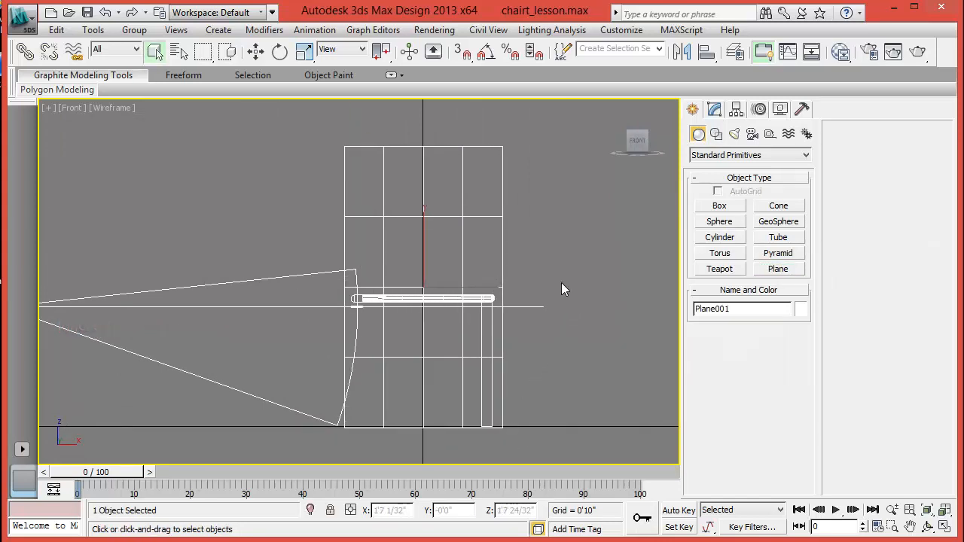
- Open the Slate Material Editor and place the 01 - Default Arch & Design sample material in the view
click(841, 52)
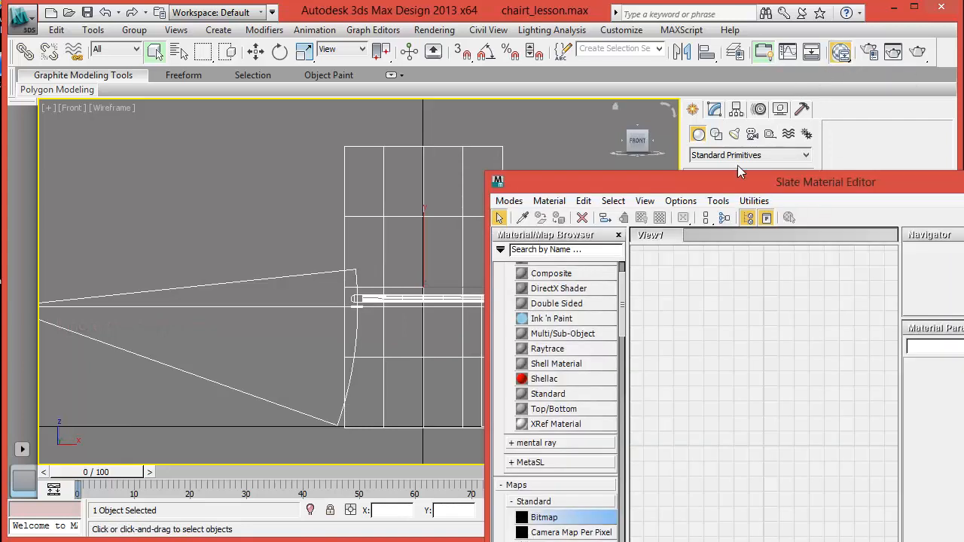
drag(738, 171, 655, 73)
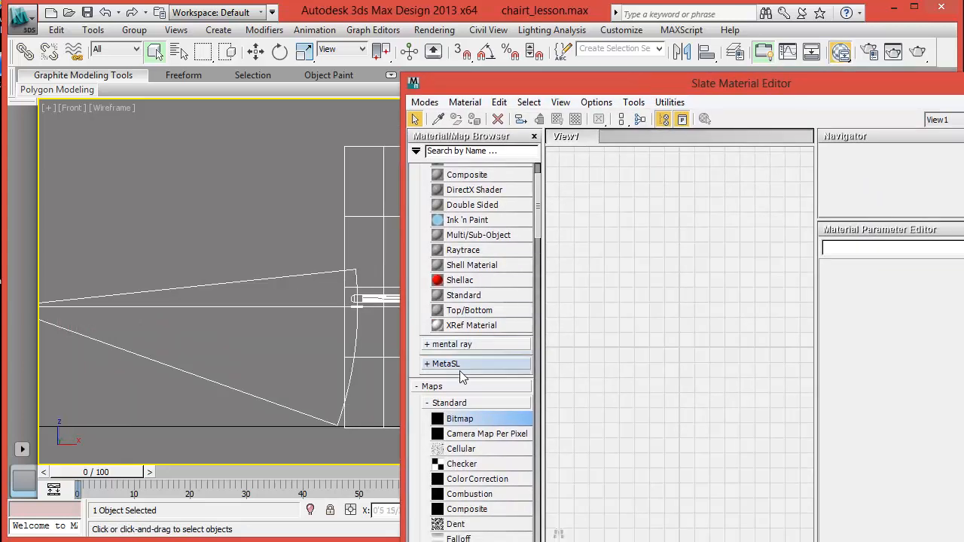
scroll(461, 399, down, 10)
drag(449, 501, 690, 204)
- Connect a Bitmap map that uses the chairprofile image to the material's Diffuse Color Map
drag(636, 226, 597, 221)
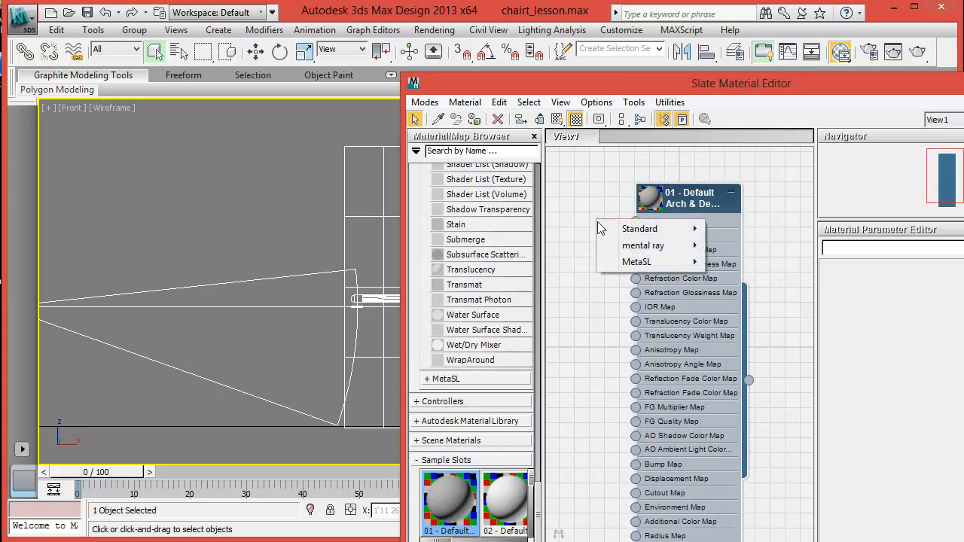
mouse_move(629, 224)
click(525, 132)
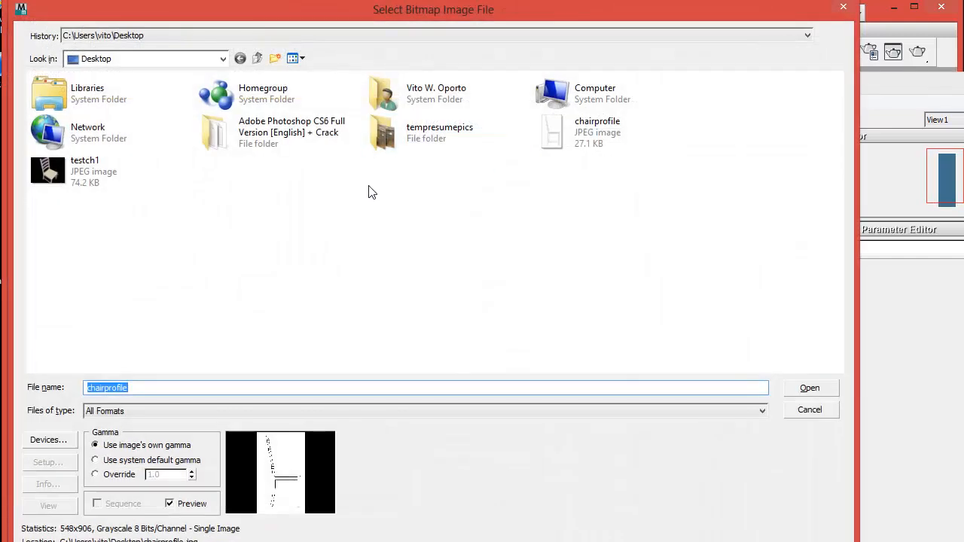
click(552, 138)
click(807, 389)
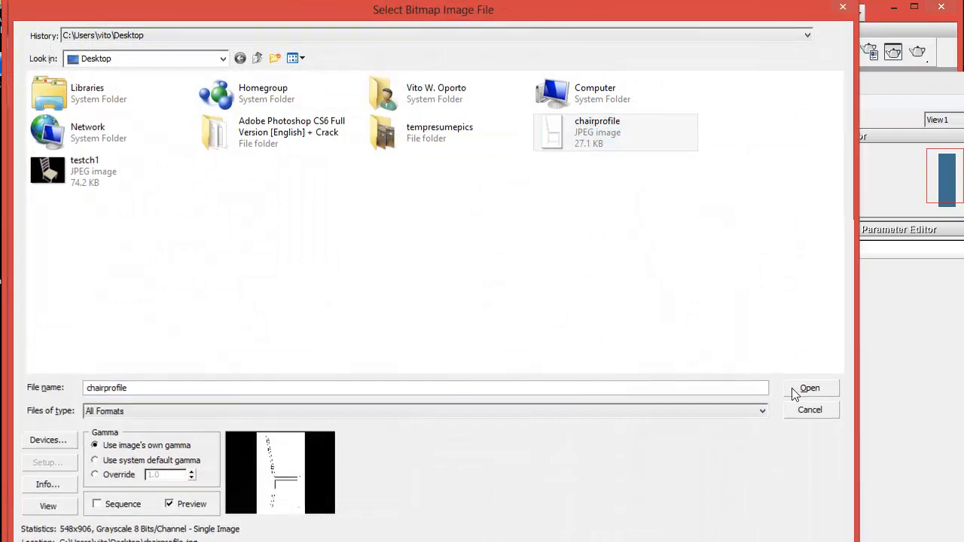
- Place the bitmap node beside the material, turn off its Use Real-World Scale option and close the material editor
double_click(619, 226)
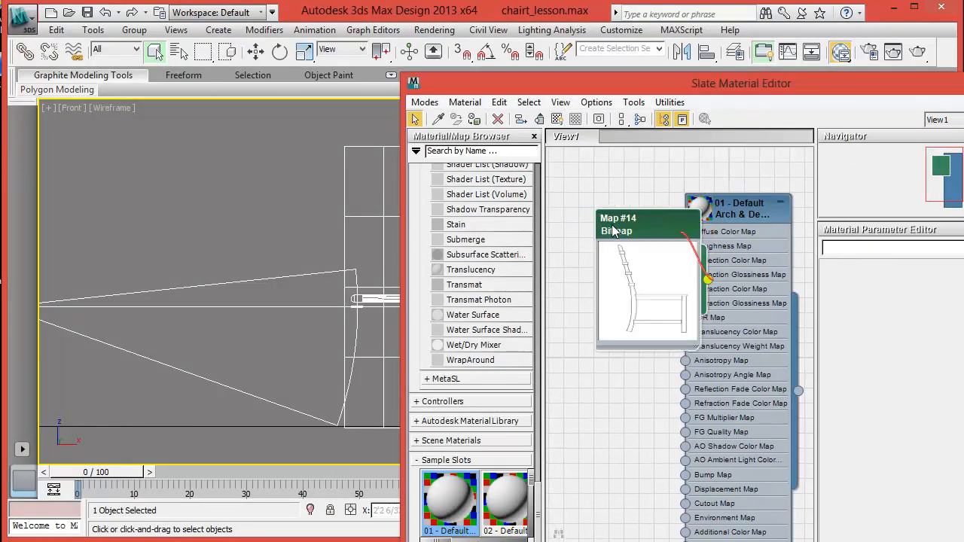
drag(654, 229, 610, 199)
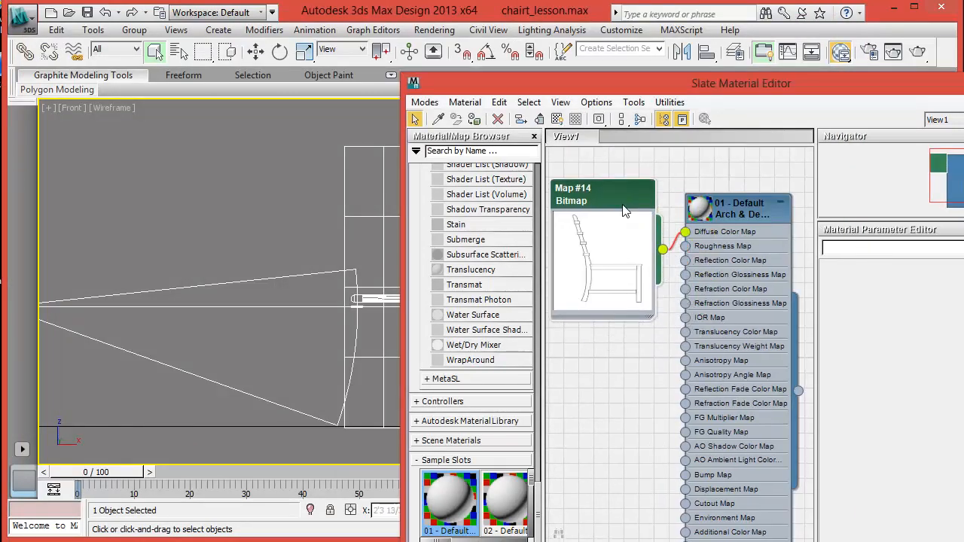
double_click(623, 213)
click(833, 319)
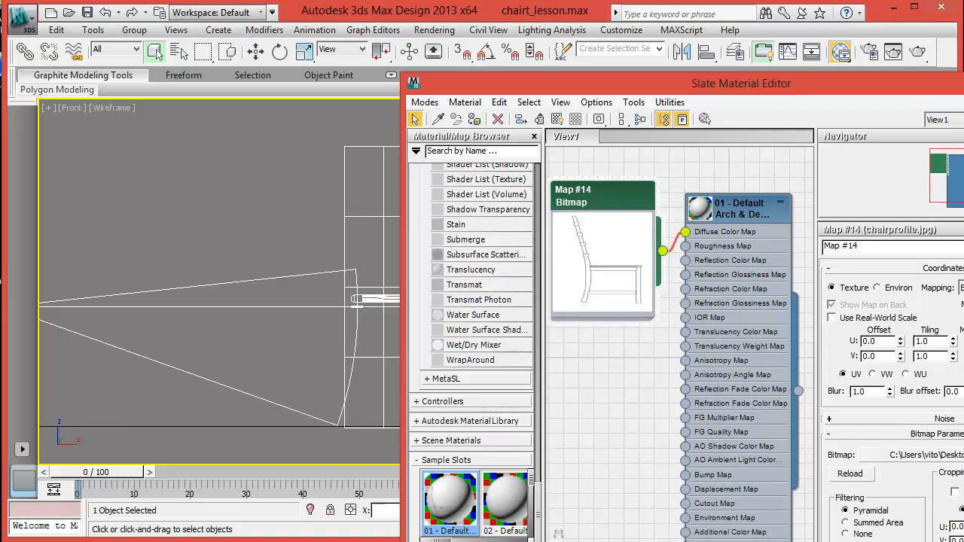
key(m)
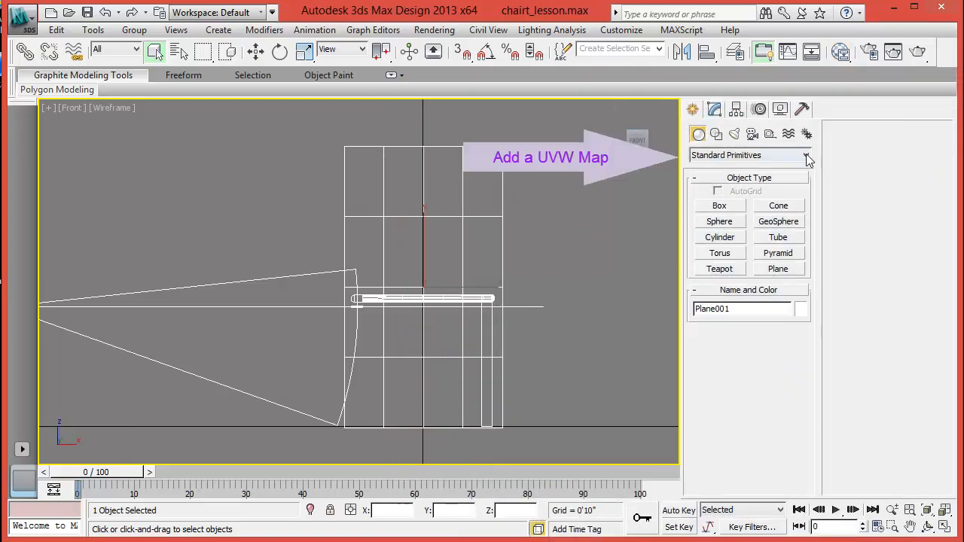
- Add a UVW Map modifier to the reference plane and turn off its Real-World Map Size option
click(719, 111)
click(805, 152)
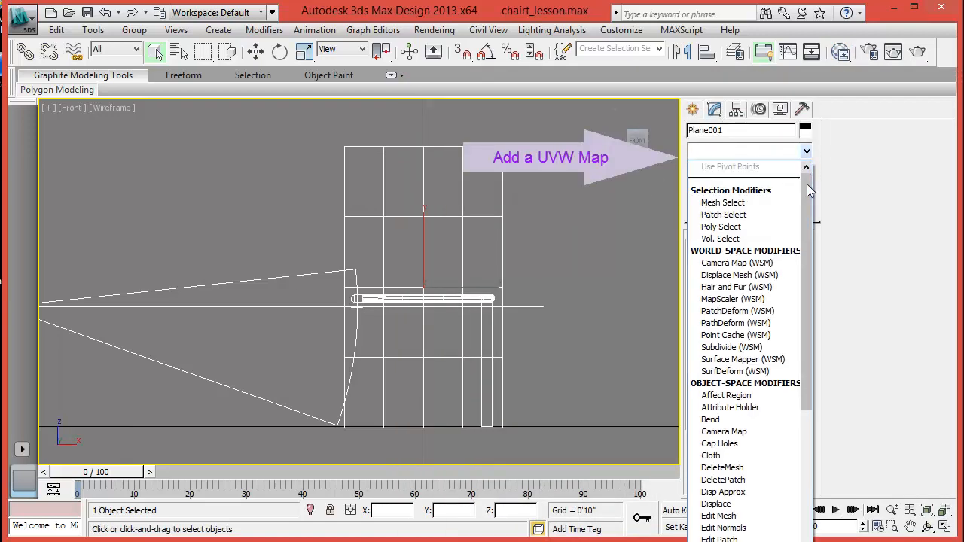
drag(807, 183, 820, 535)
click(727, 541)
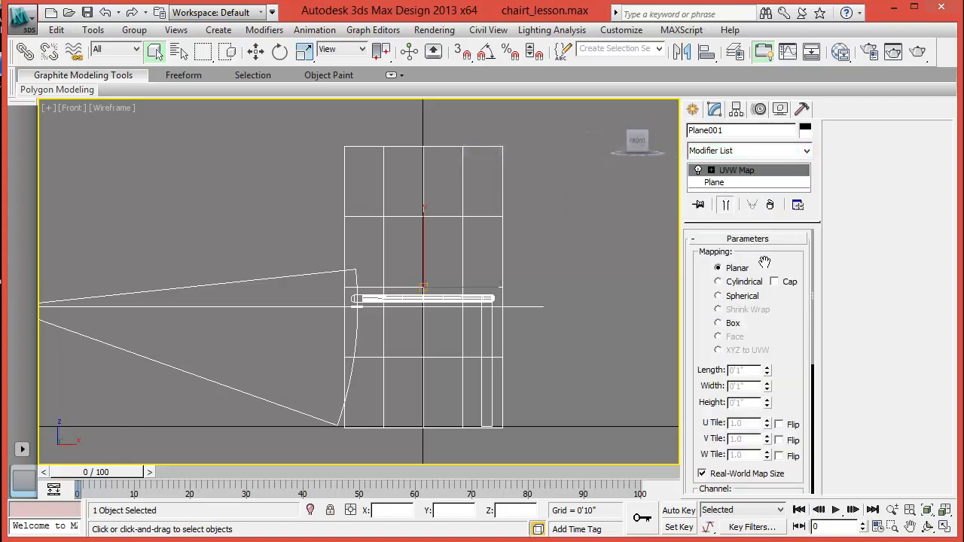
click(703, 474)
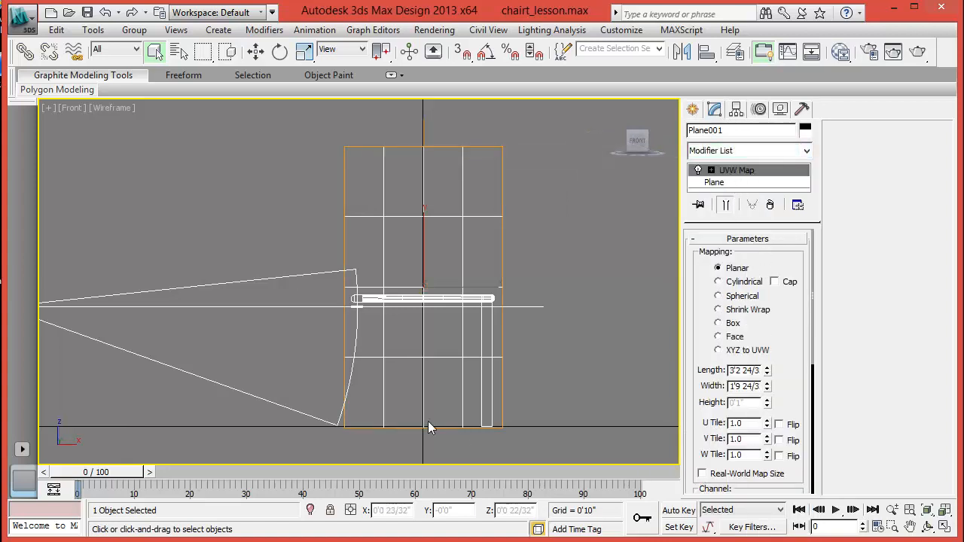
- Display the Front view as Shaded with Shaded Materials with Maps
click(123, 108)
click(158, 142)
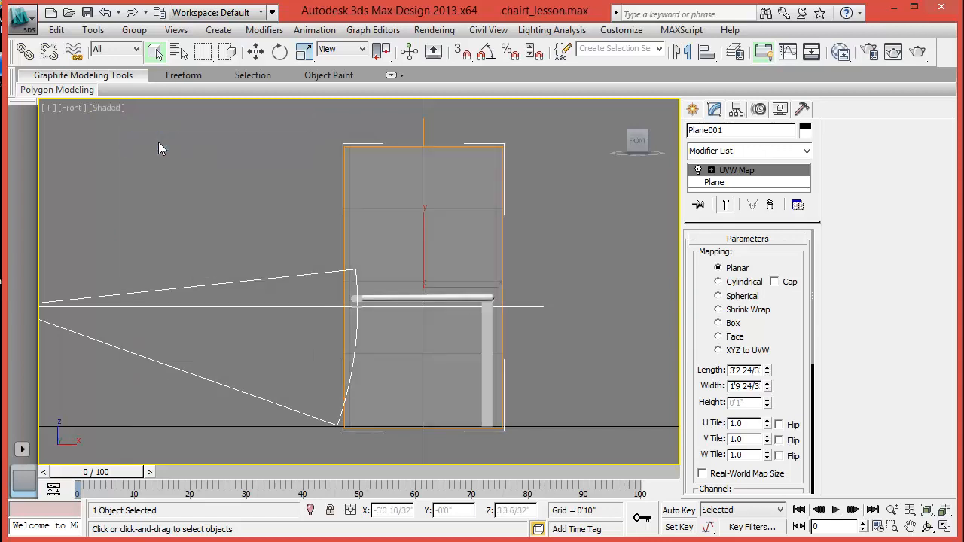
click(113, 107)
mouse_move(184, 323)
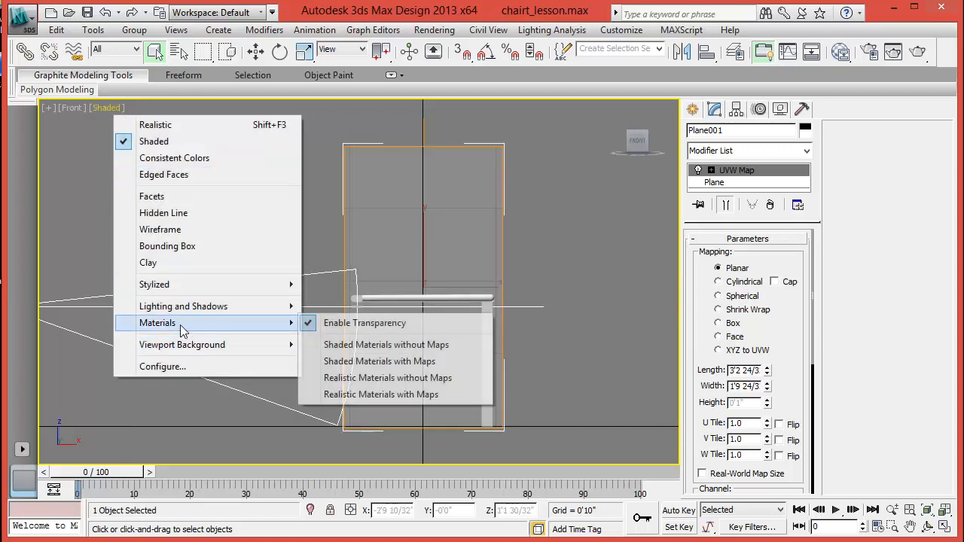
click(407, 363)
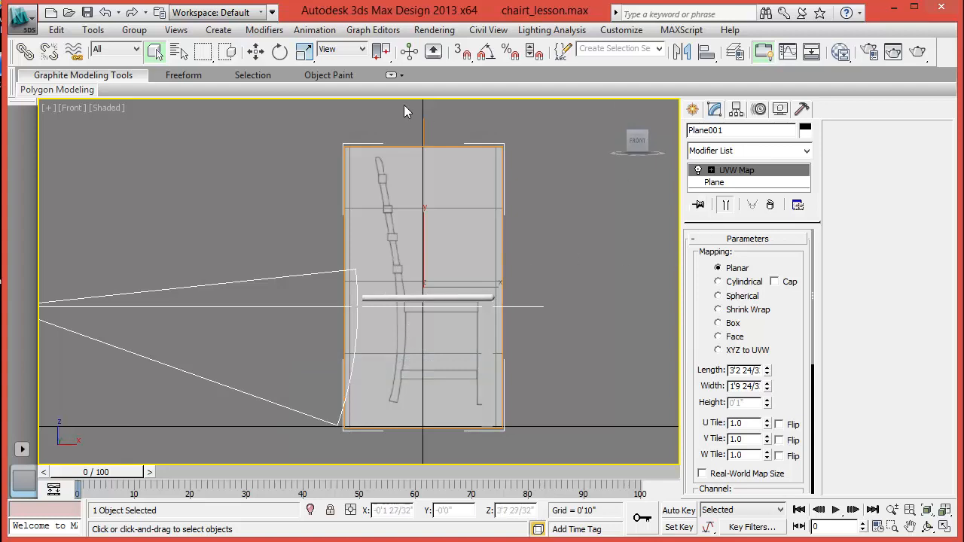
- Scale the reference plane to about 150% horizontally, stretch it vertically and move it so the pictured chair matches the modelled seat, front leg and ground
click(305, 51)
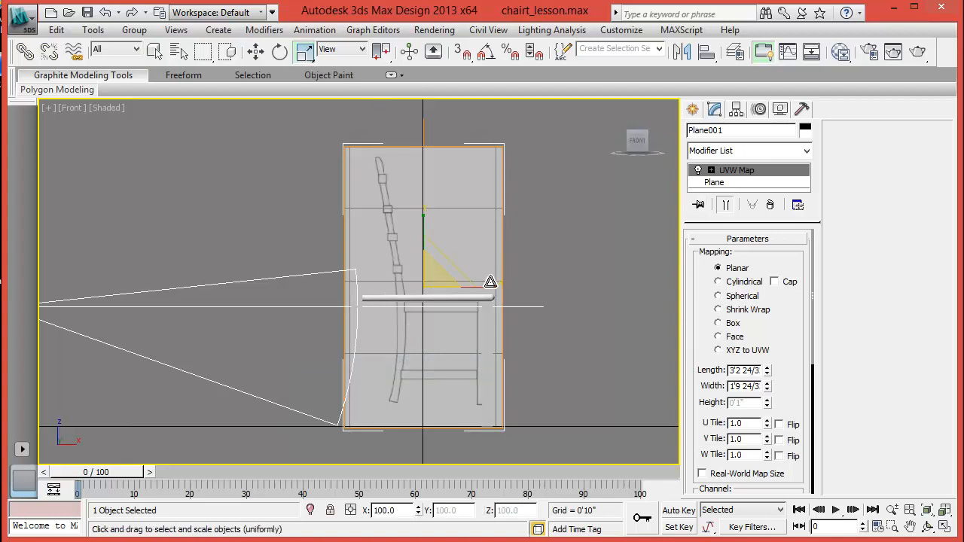
key(r)
drag(494, 300, 521, 294)
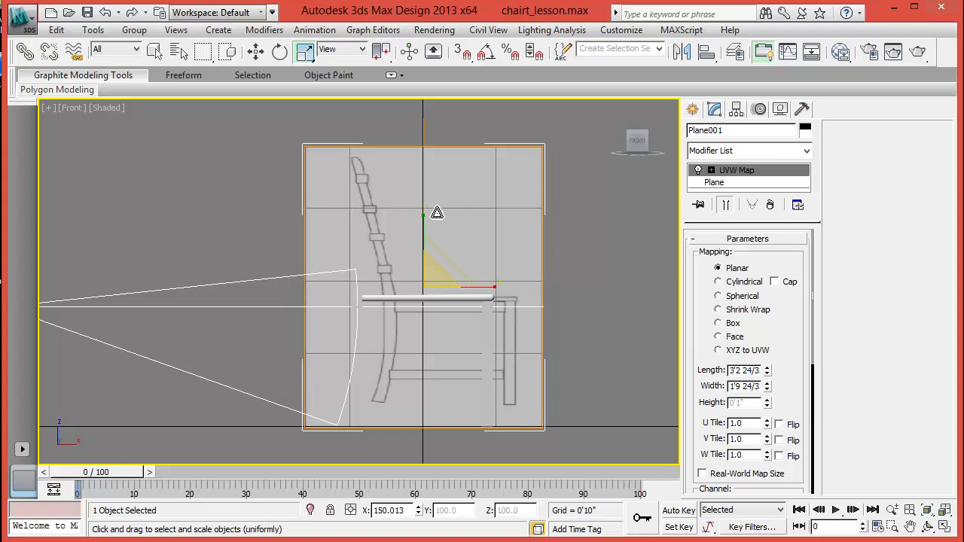
click(256, 51)
drag(435, 254, 434, 275)
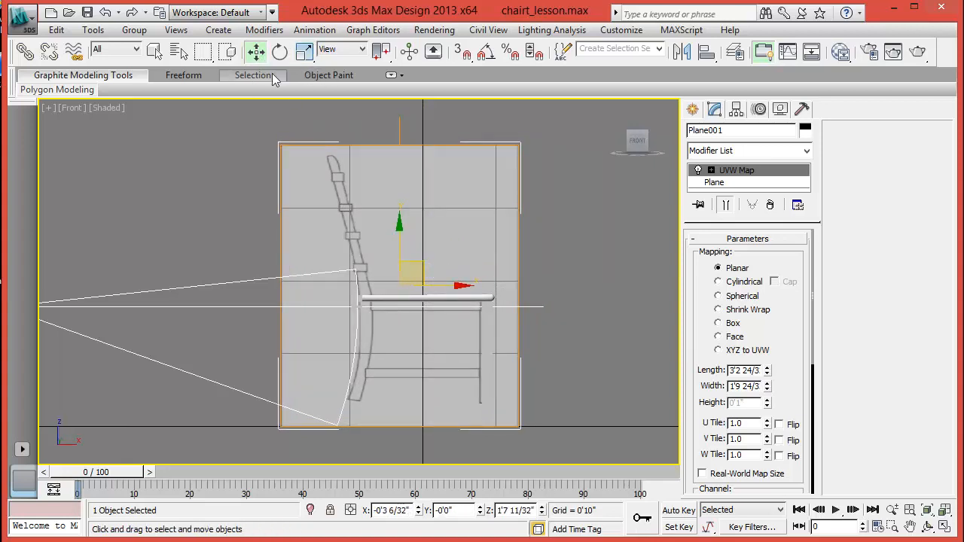
click(305, 52)
drag(412, 236, 412, 222)
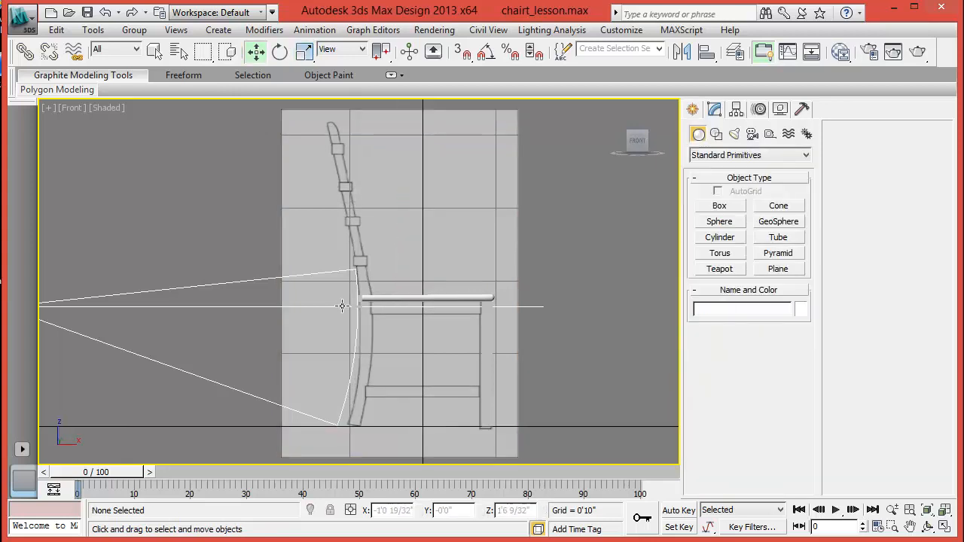
- Delete the old arc behind the chair and raise the horizontal reference line above the seat, to a Z of about 1'9"
scroll(342, 305, up, 3)
middle_drag(366, 403, 366, 316)
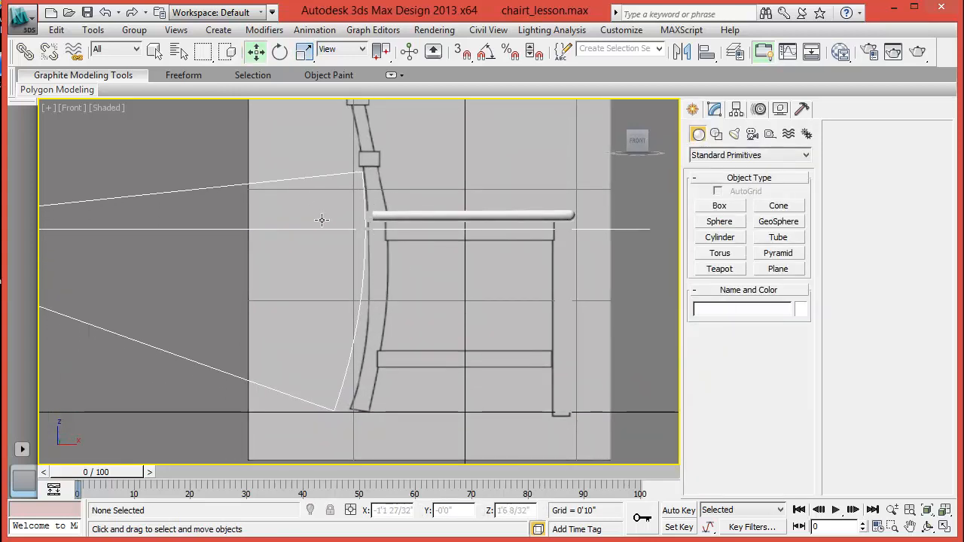
scroll(316, 249, down, 4)
right_click(270, 259)
click(283, 275)
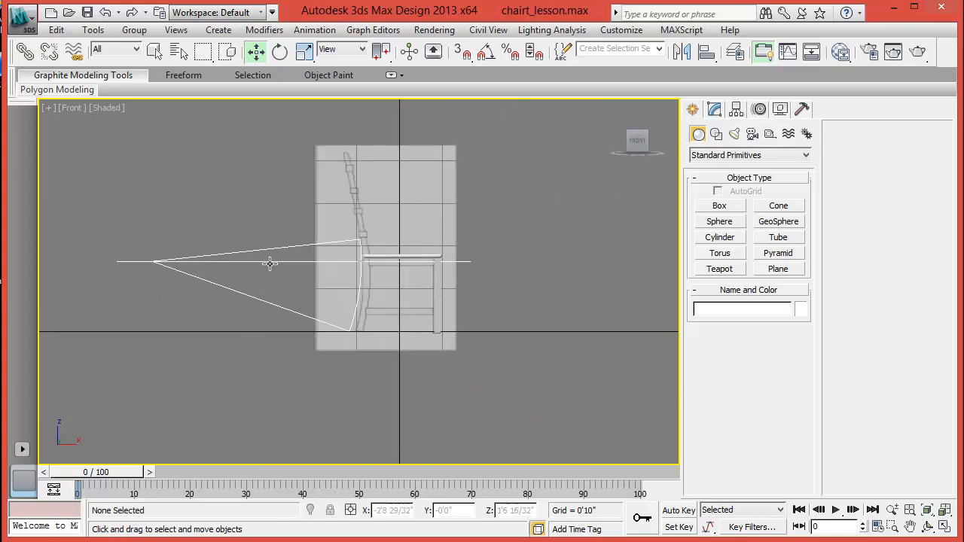
click(270, 262)
key(Delete)
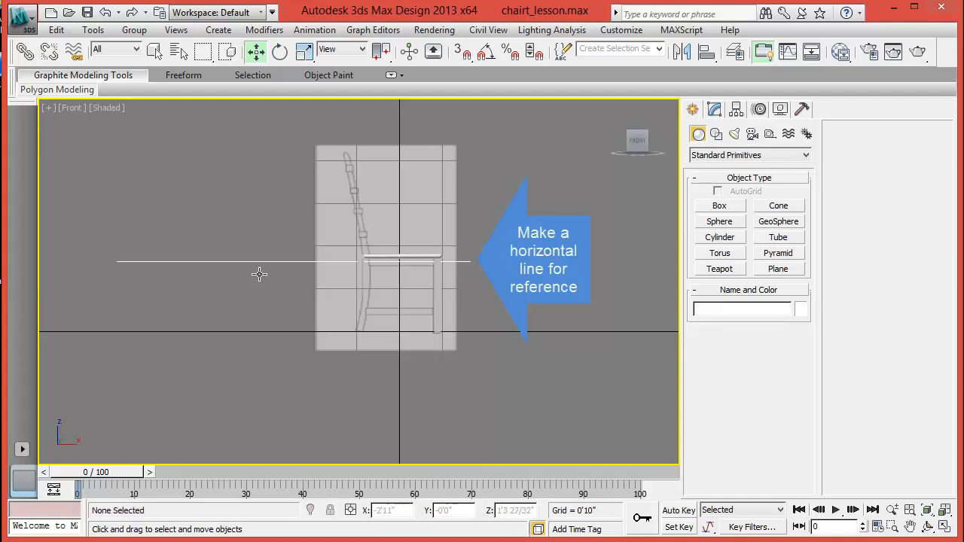
right_click(255, 272)
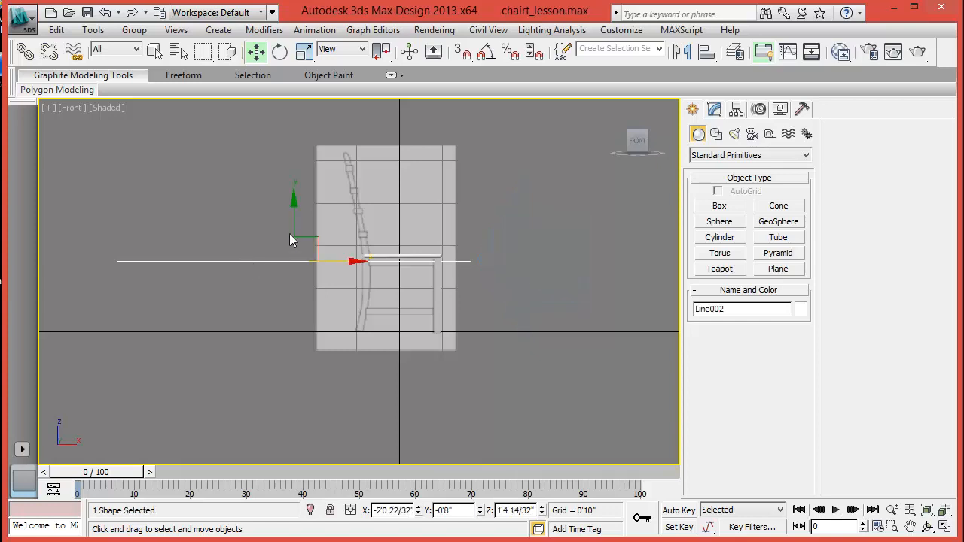
drag(303, 233, 308, 214)
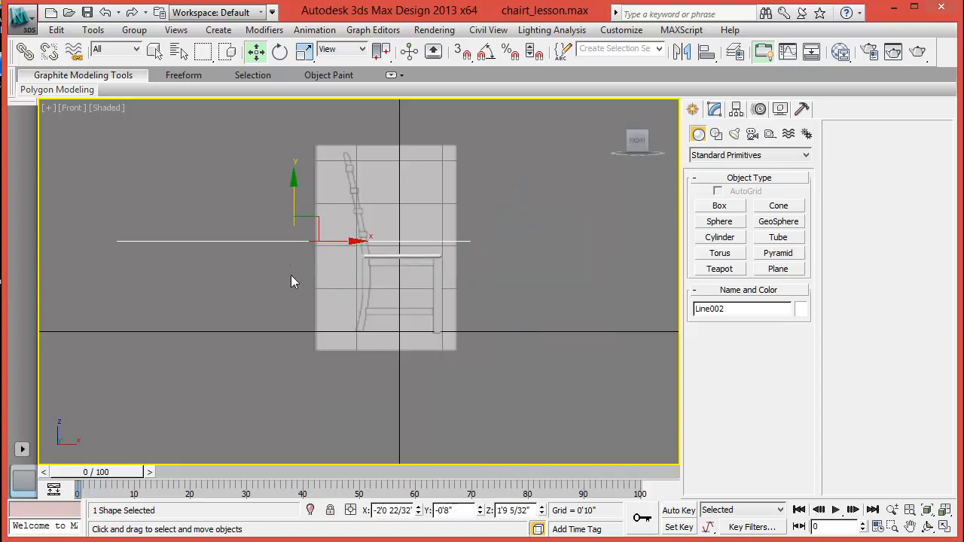
- Draw a pie-slice Arc of about 4'0" radius along the rear leg, from its foot on the ground to just below the lowest back rail
middle_drag(307, 312, 235, 322)
scroll(321, 342, up, 4)
scroll(235, 322, up, 1)
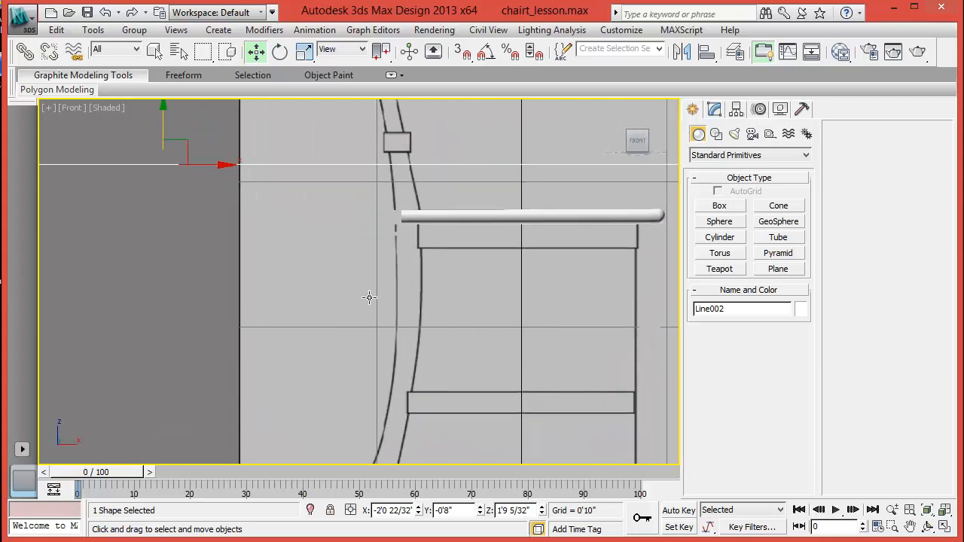
scroll(369, 298, down, 2)
click(716, 133)
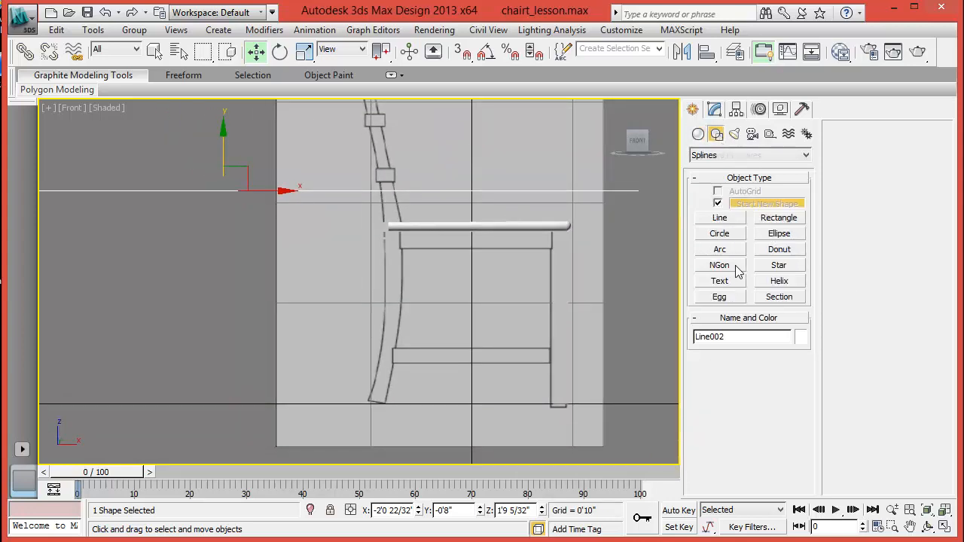
click(719, 249)
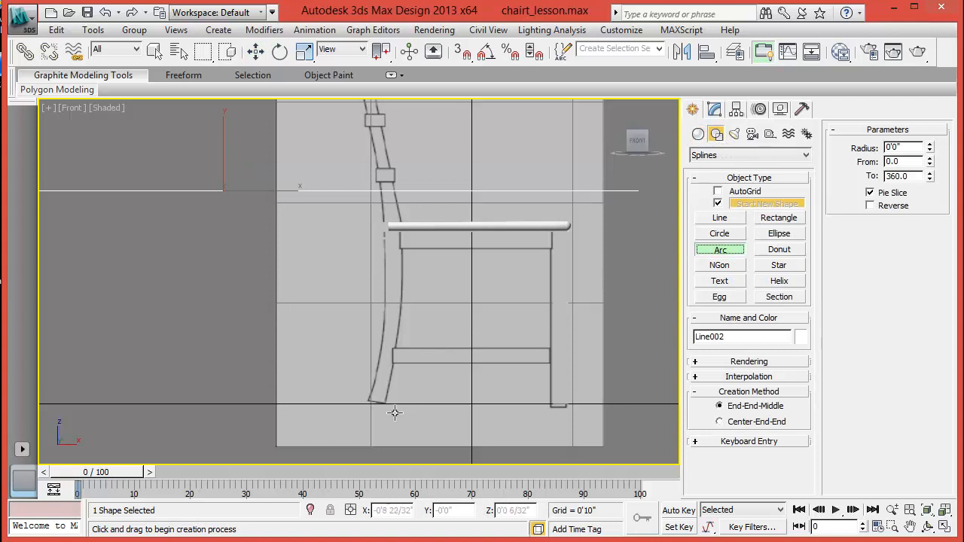
drag(376, 401, 399, 193)
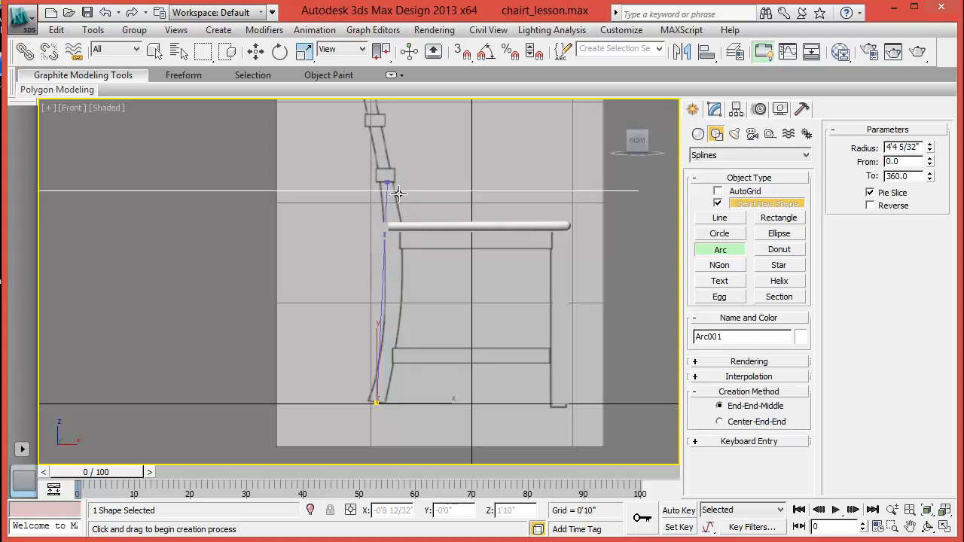
drag(399, 193, 399, 194)
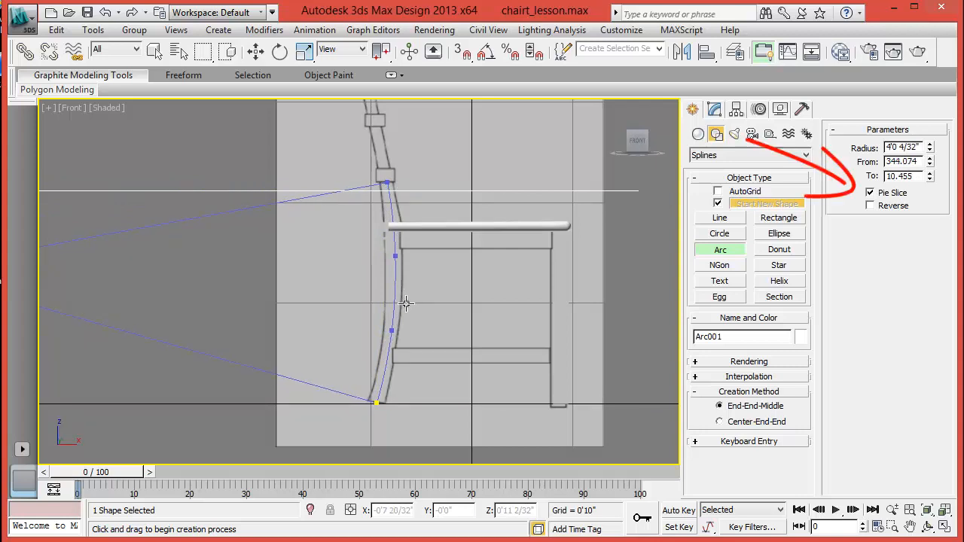
- Set the new arc's object color to white
scroll(367, 301, down, 2)
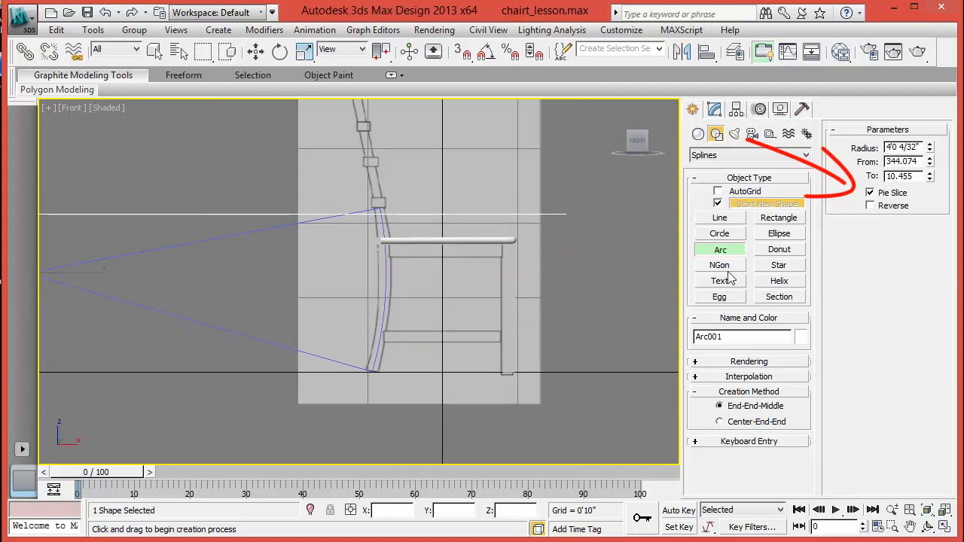
click(800, 337)
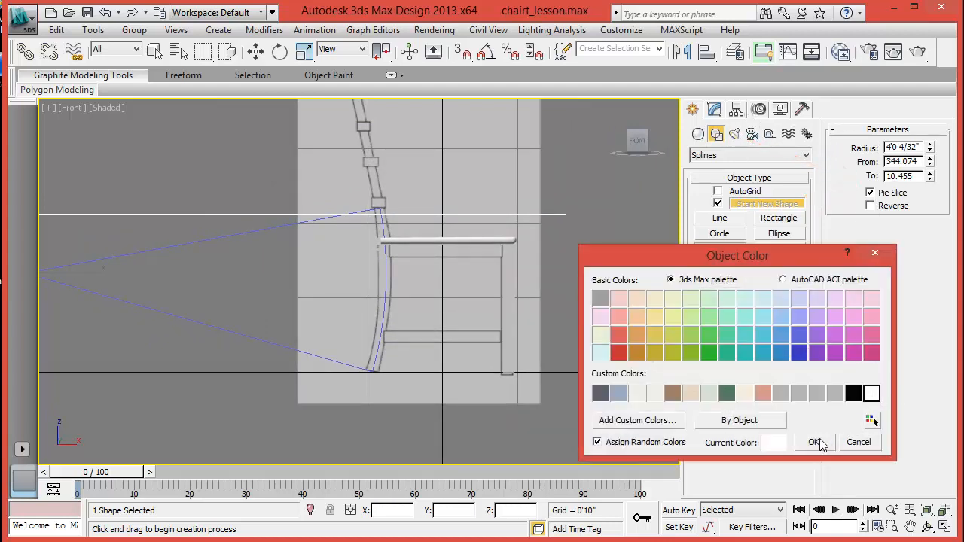
click(815, 442)
- Copy the arc's Z position, 1'1 8/32", to the horizontal reference line so the line passes through the arc's center
scroll(282, 268, down, 2)
middle_drag(281, 276, 344, 287)
scroll(347, 290, up, 2)
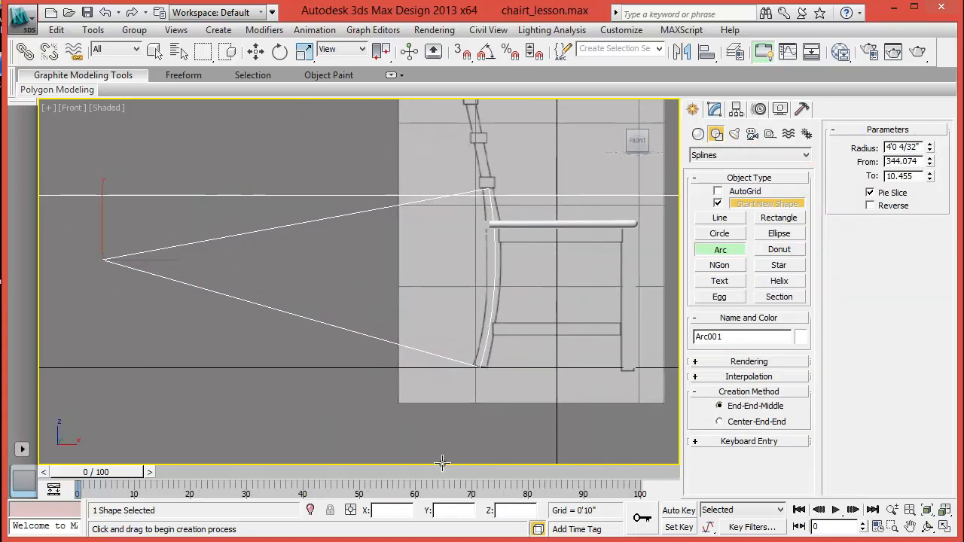
click(256, 50)
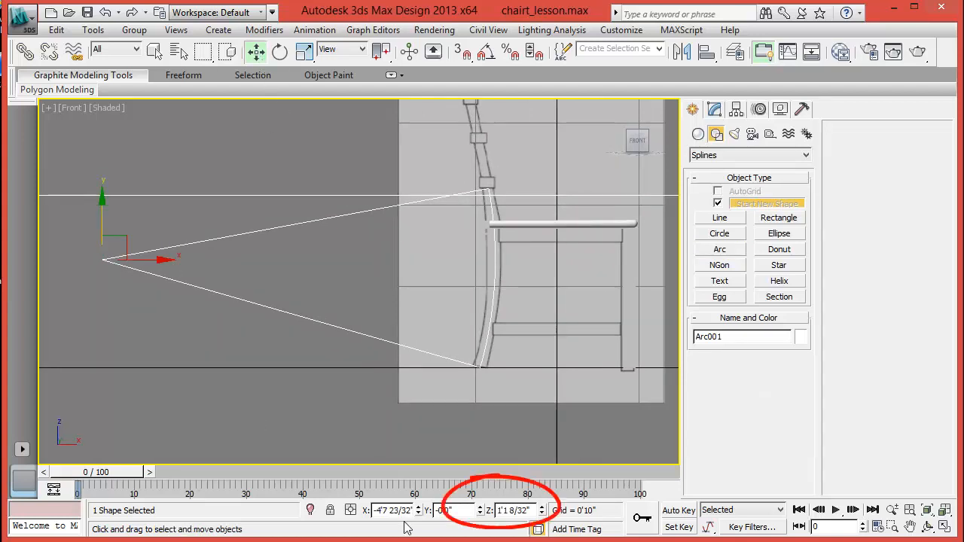
double_click(527, 511)
key(ctrl+c)
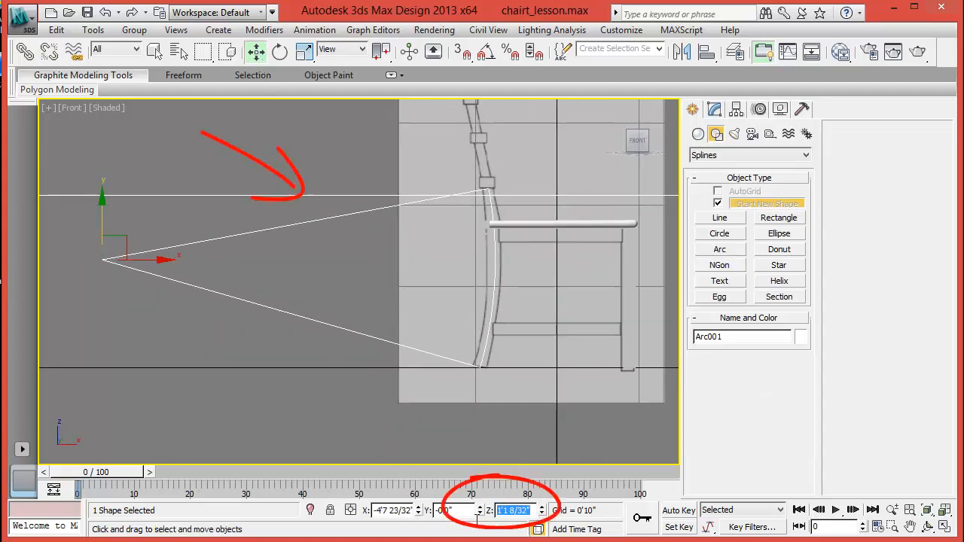
click(220, 203)
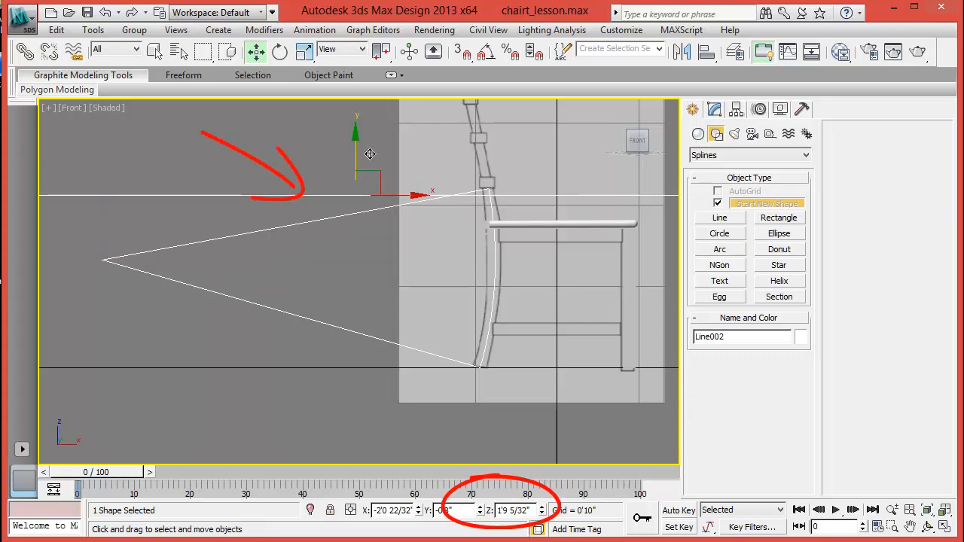
double_click(518, 511)
key(ctrl+v)
key(Return)
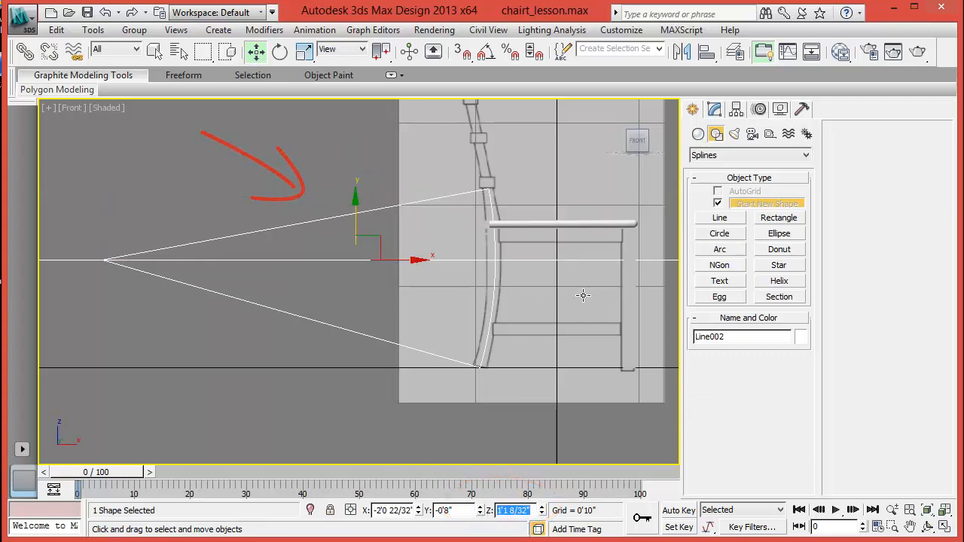
- In the Top view, move the textured reference plane behind the chair, to a Y of about 1'10"
middle_drag(520, 322, 452, 388)
click(304, 258)
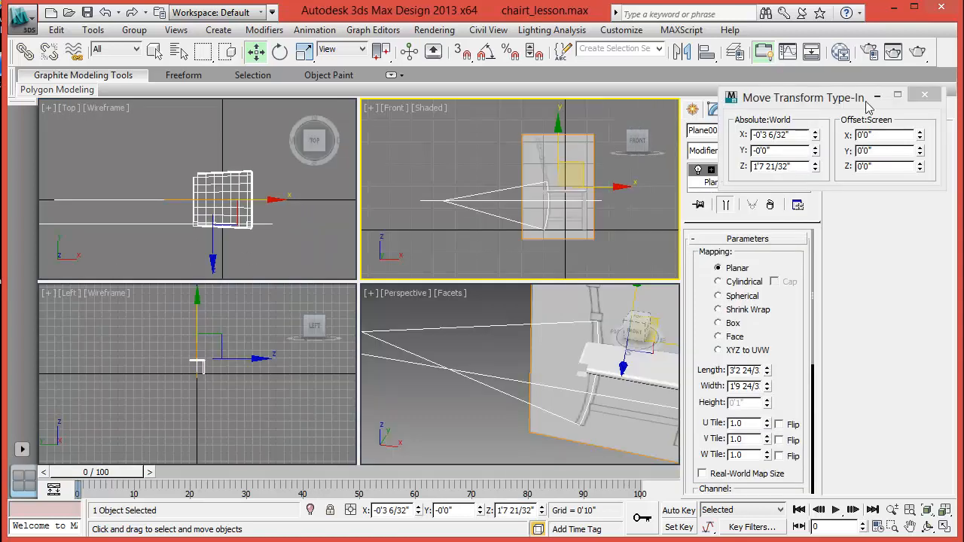
click(928, 96)
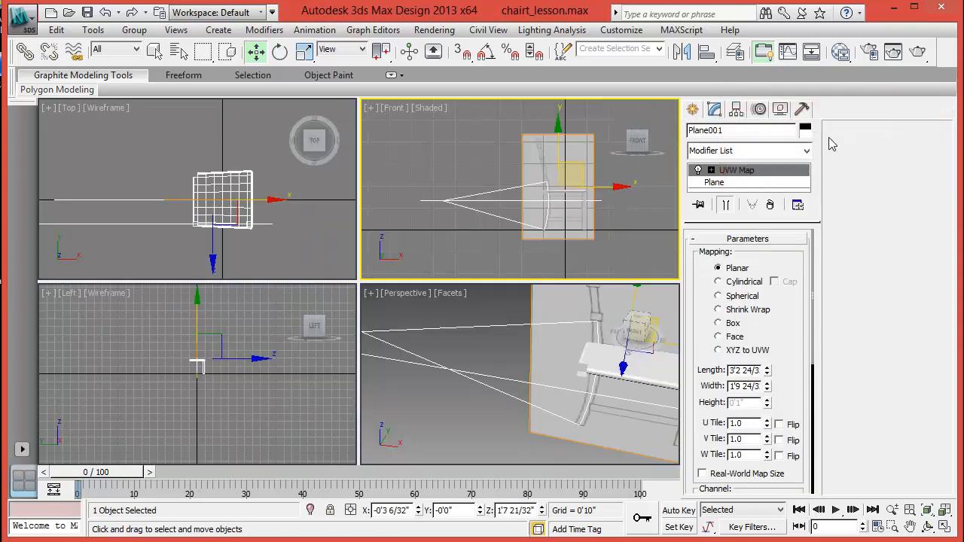
click(727, 182)
right_click(258, 151)
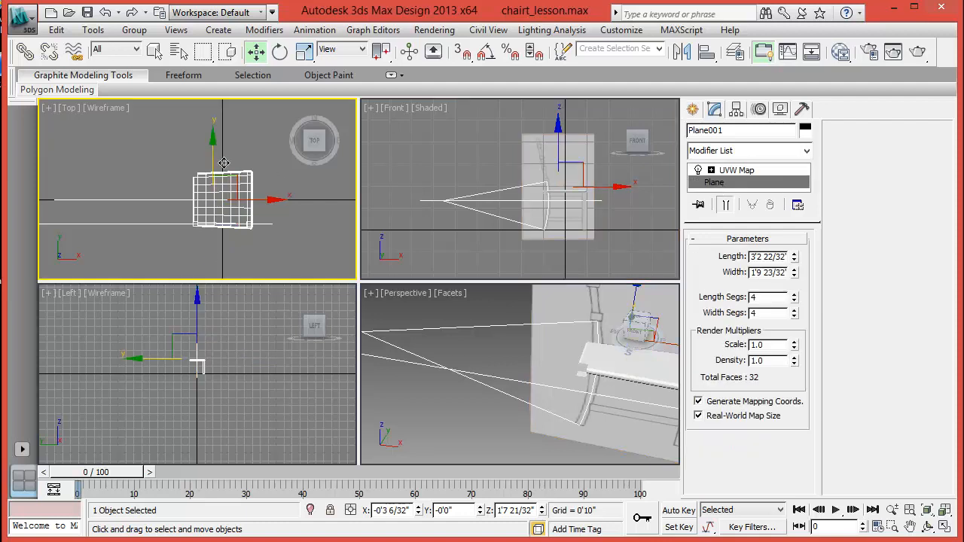
drag(224, 162, 223, 91)
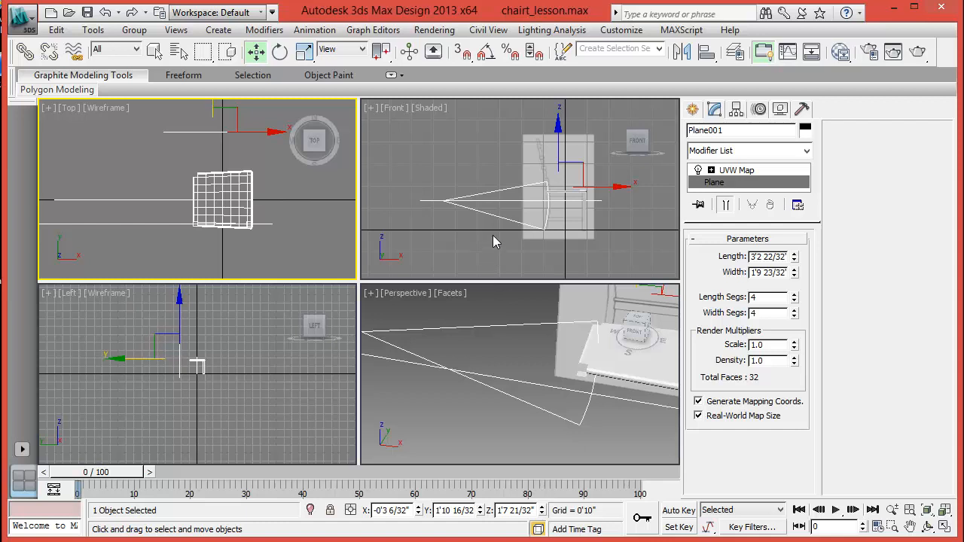
- Move the arc in the Top view onto the horizontal reference line along the seat's side, to a Y of about -0'8"
click(80, 189)
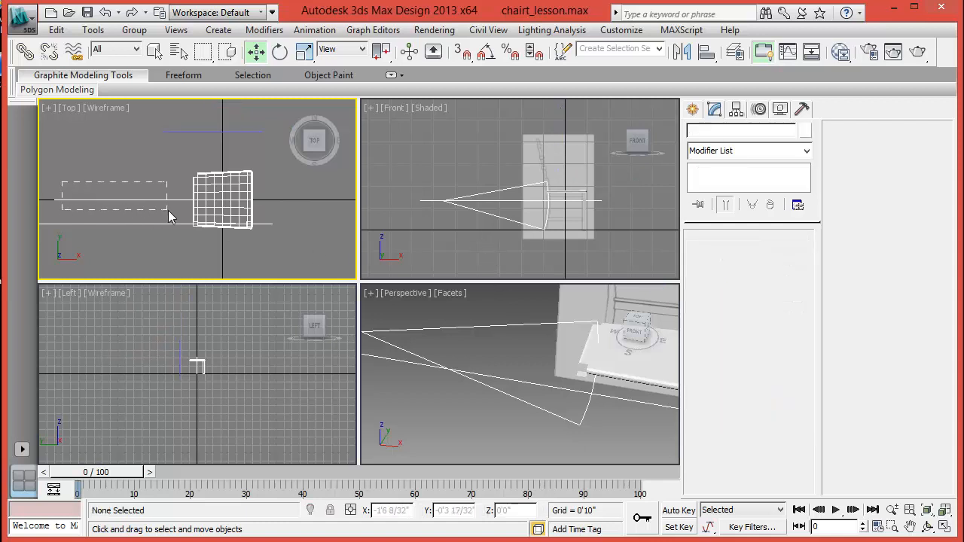
drag(168, 216, 170, 217)
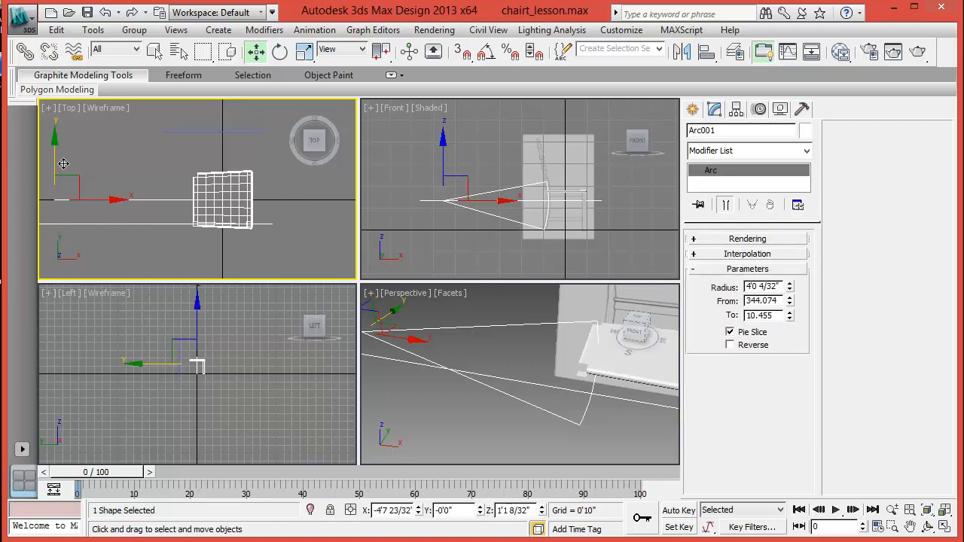
drag(63, 164, 53, 187)
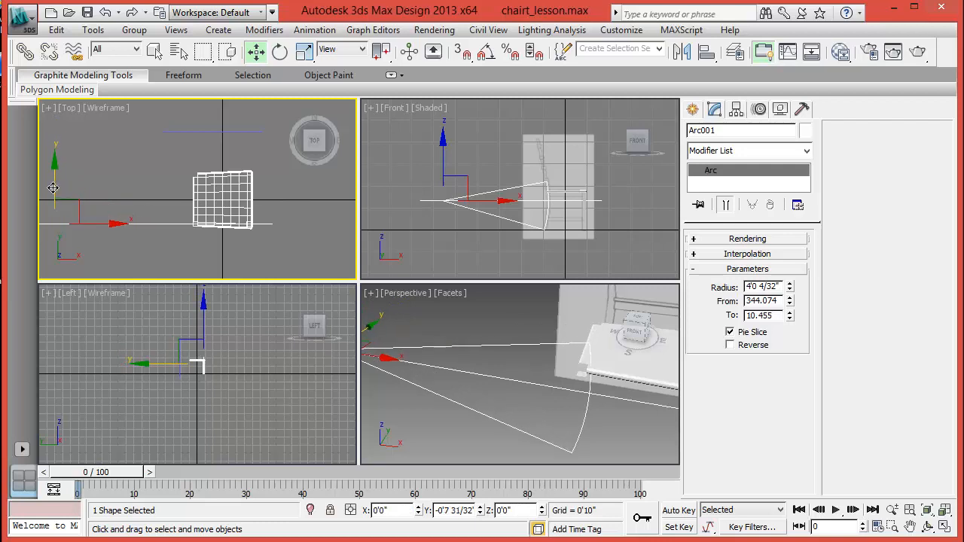
click(490, 438)
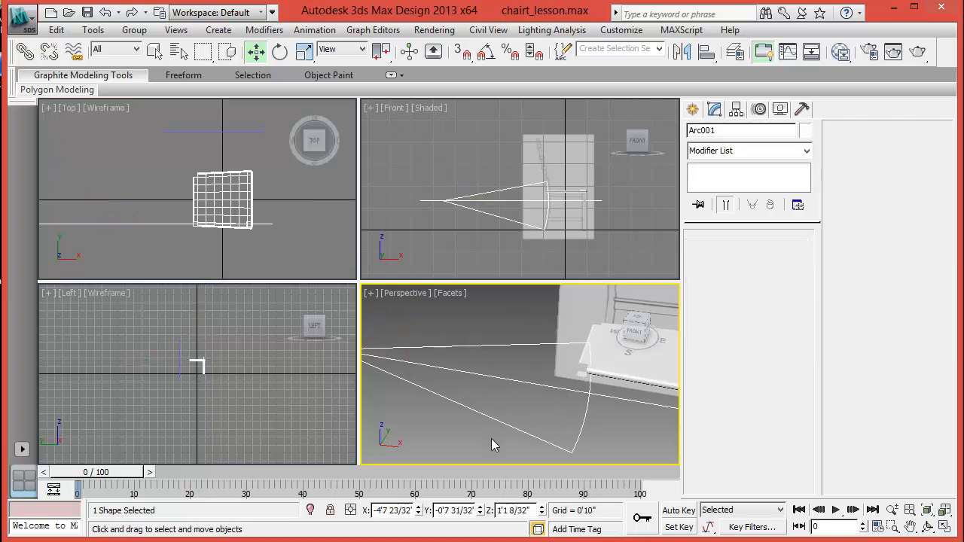
- Maximize the Front view around the rear leg and seat edge and set its shading to Hidden Line
alt+middle_drag(493, 437, 503, 384)
click(557, 246)
ctrl+alt+middle_drag(560, 245, 560, 242)
scroll(555, 246, up, 10)
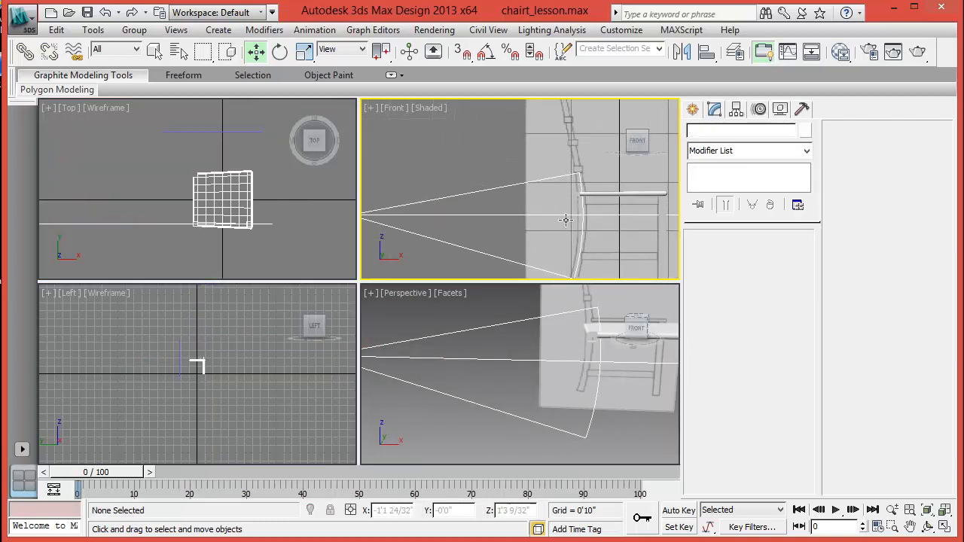
key(alt+w)
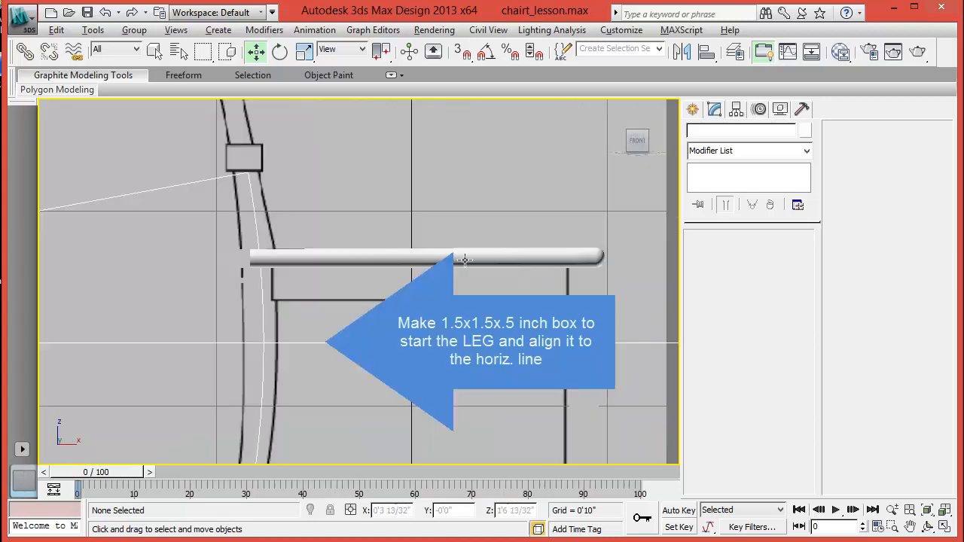
scroll(343, 280, up, 4)
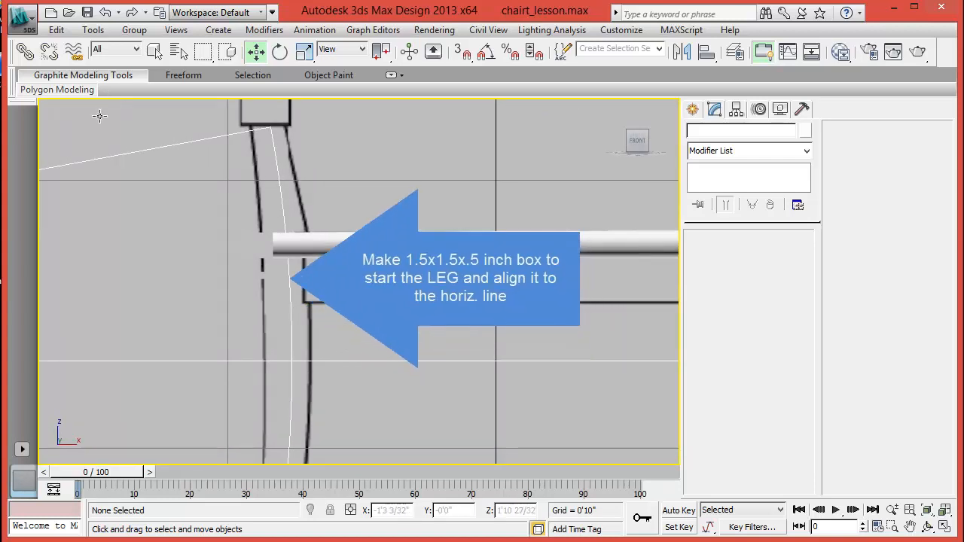
click(106, 110)
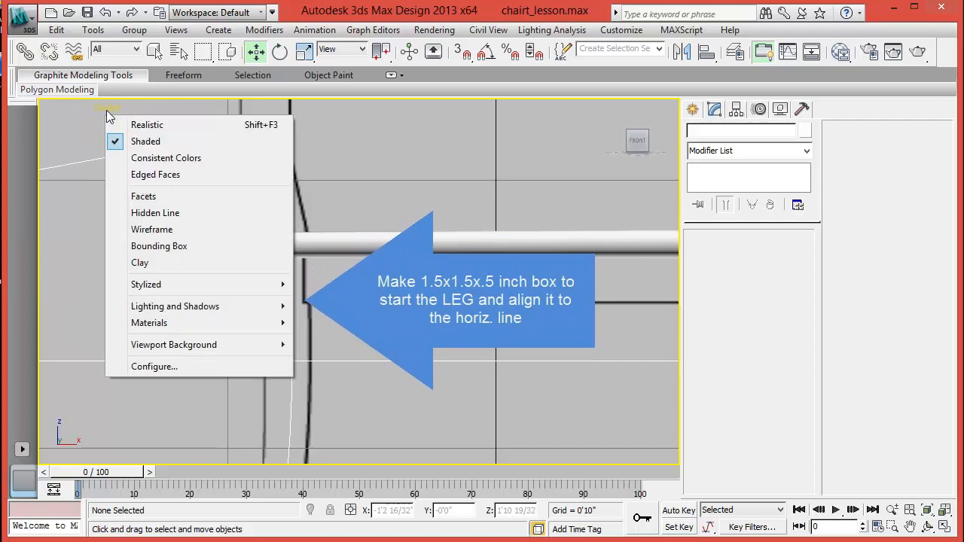
click(143, 213)
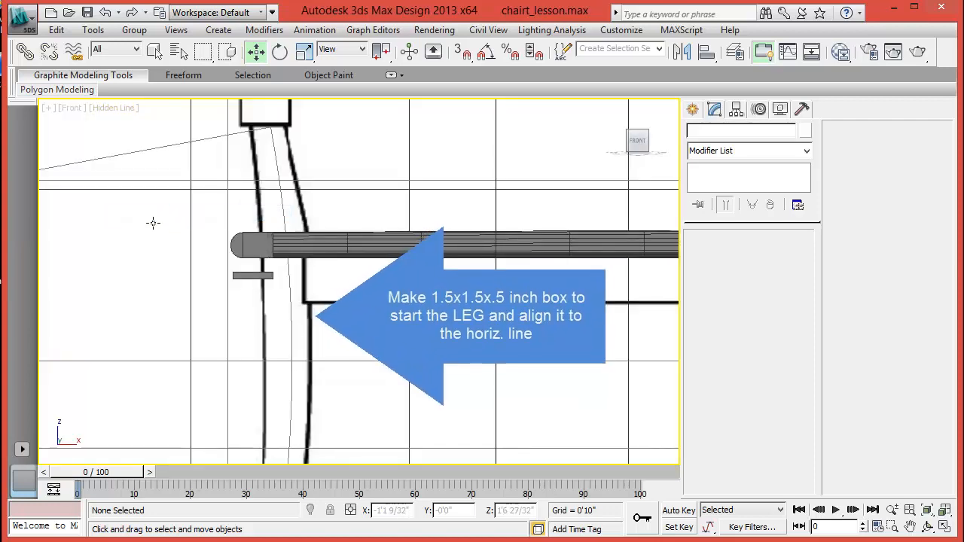
- Move the small leg box below the seat down onto the horizontal reference line, to a Z of about 1'1 3/32"
right_click(253, 278)
click(272, 296)
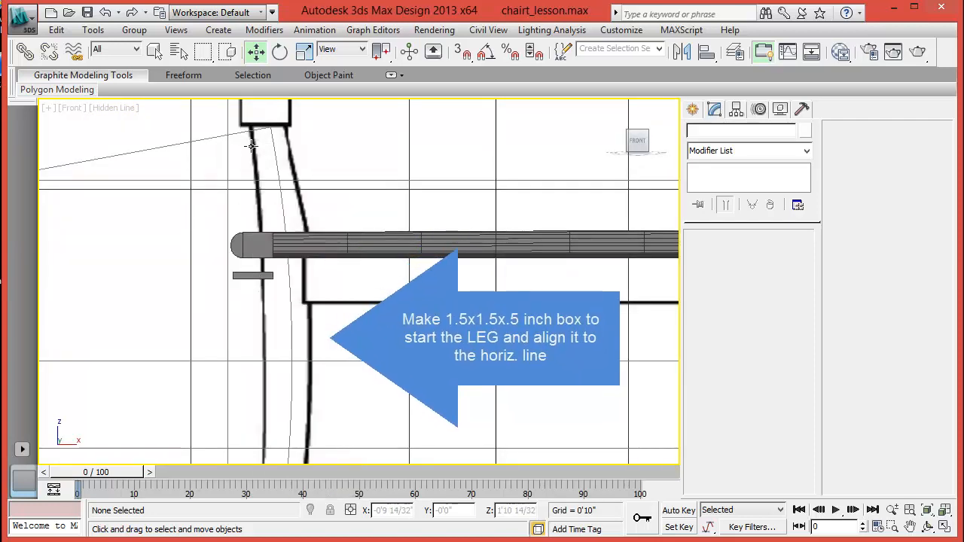
click(256, 286)
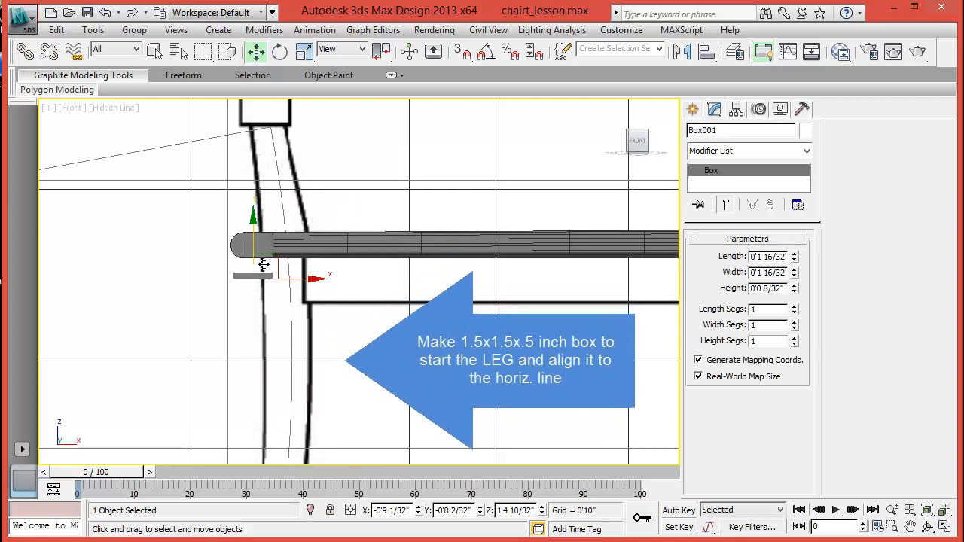
drag(266, 256, 269, 338)
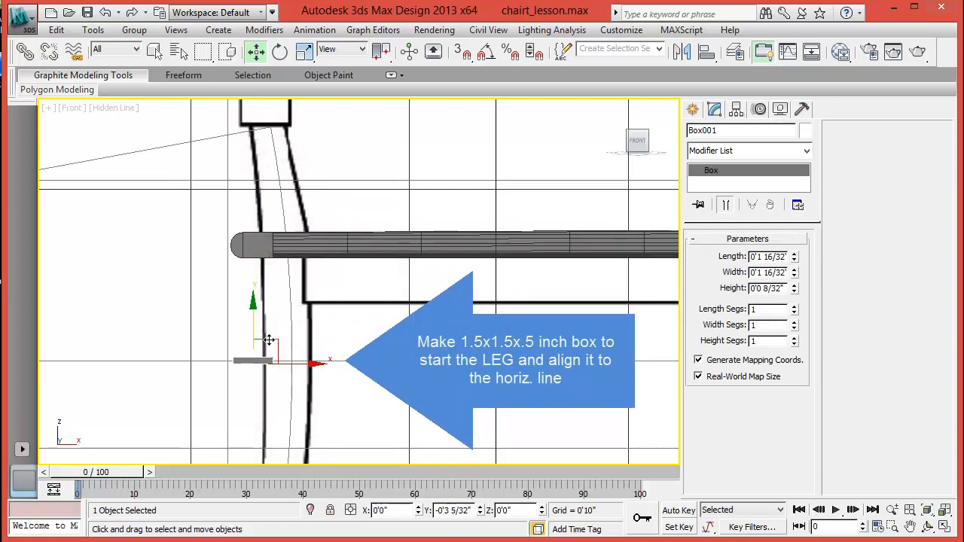
scroll(268, 341, down, 4)
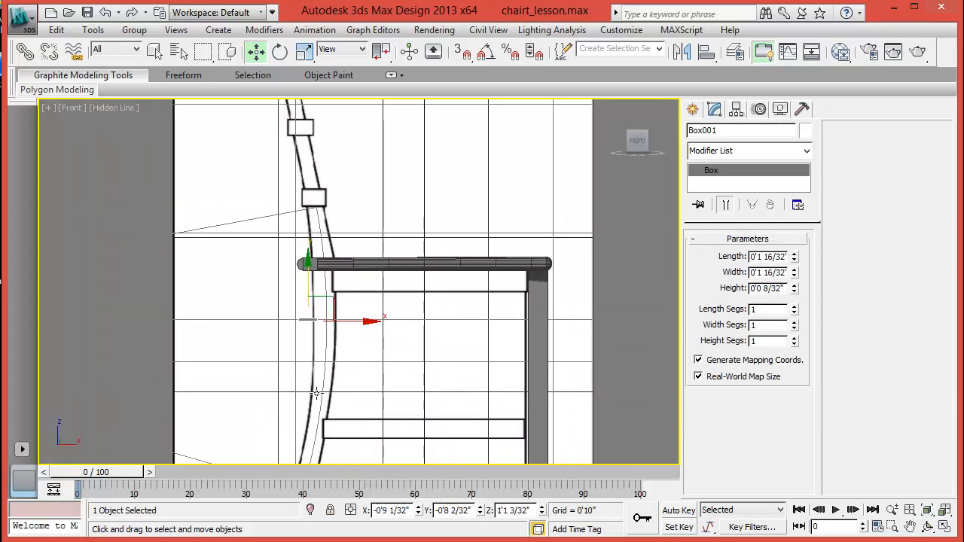
middle_drag(263, 383, 451, 369)
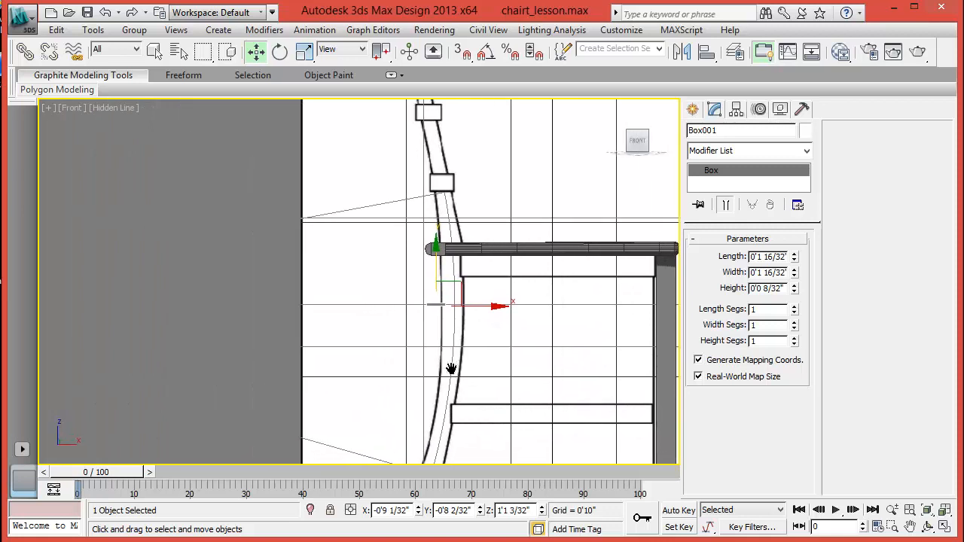
- Set the Front view's shading to Facets and move the box along X onto the arc, to an X of about -0'7 25/32"
click(132, 110)
click(173, 200)
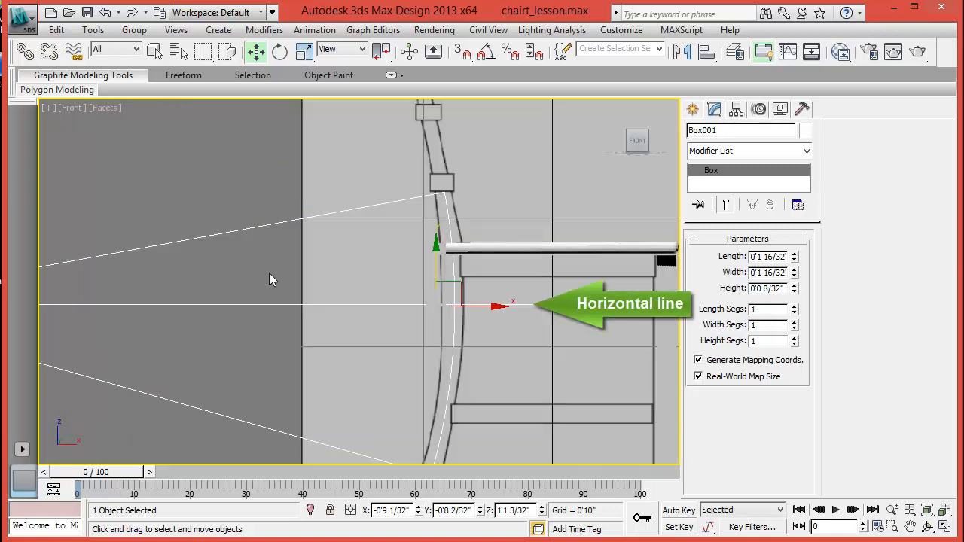
scroll(479, 335, up, 3)
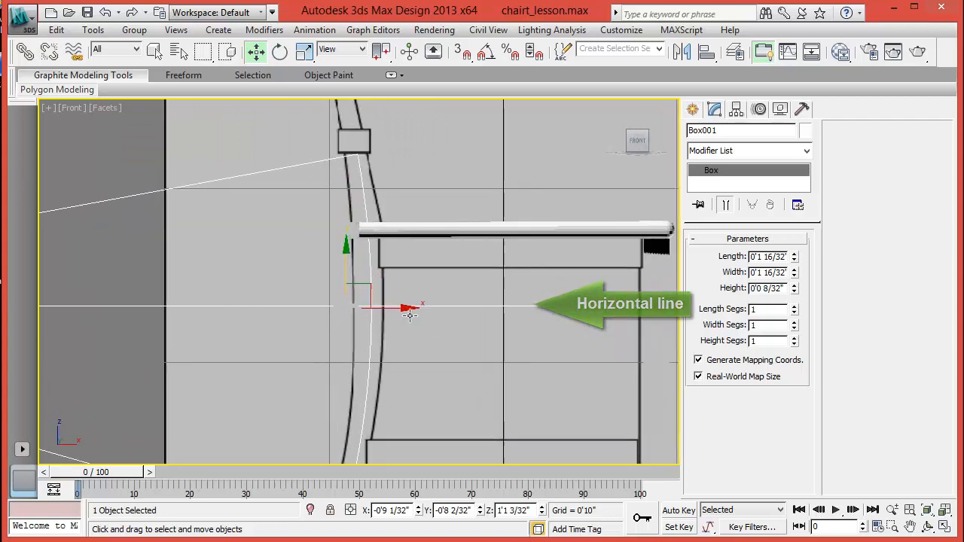
drag(400, 311, 422, 314)
scroll(419, 316, up, 3)
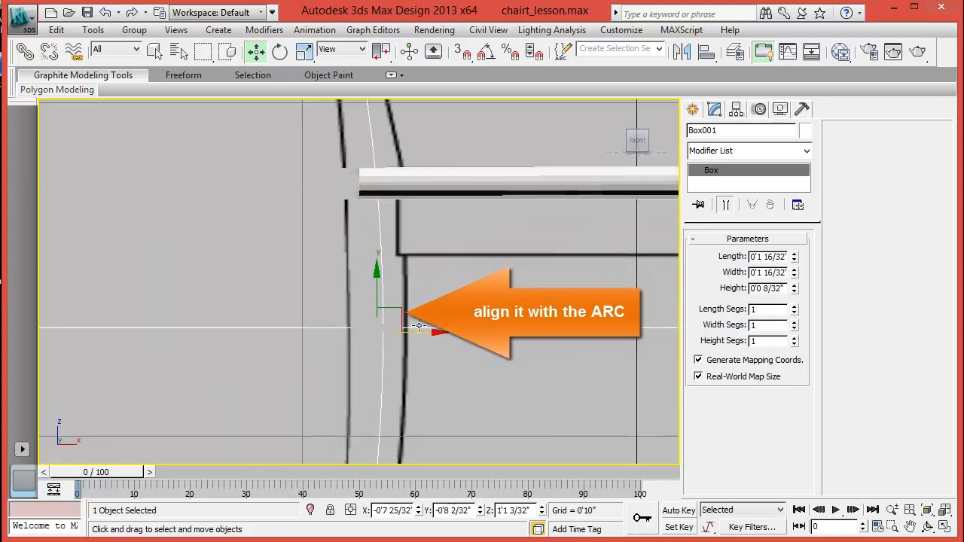
- Set the leg box's object color to light blue
click(804, 131)
click(762, 314)
click(812, 441)
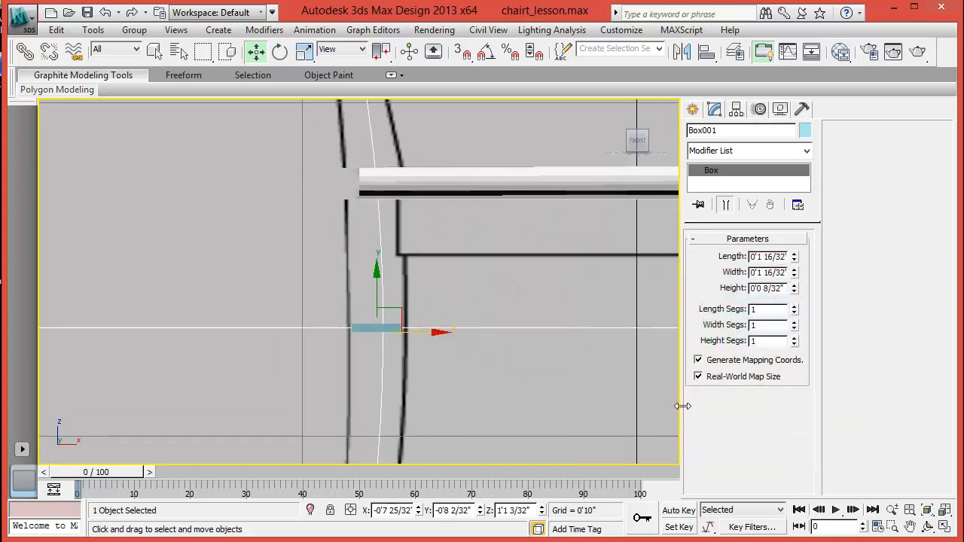
- Increase the box's height to 0'1 7/32" and lower it to a Z of about 1'0 20/32", centered on the horizontal line
middle_drag(421, 345, 437, 314)
scroll(363, 331, up, 1)
scroll(445, 301, down, 8)
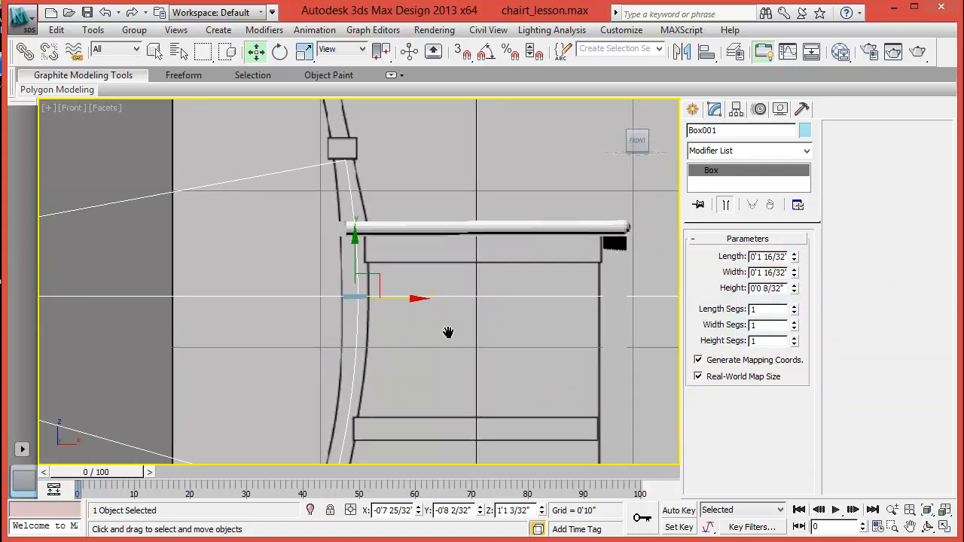
scroll(486, 351, down, 1)
middle_drag(487, 351, 552, 353)
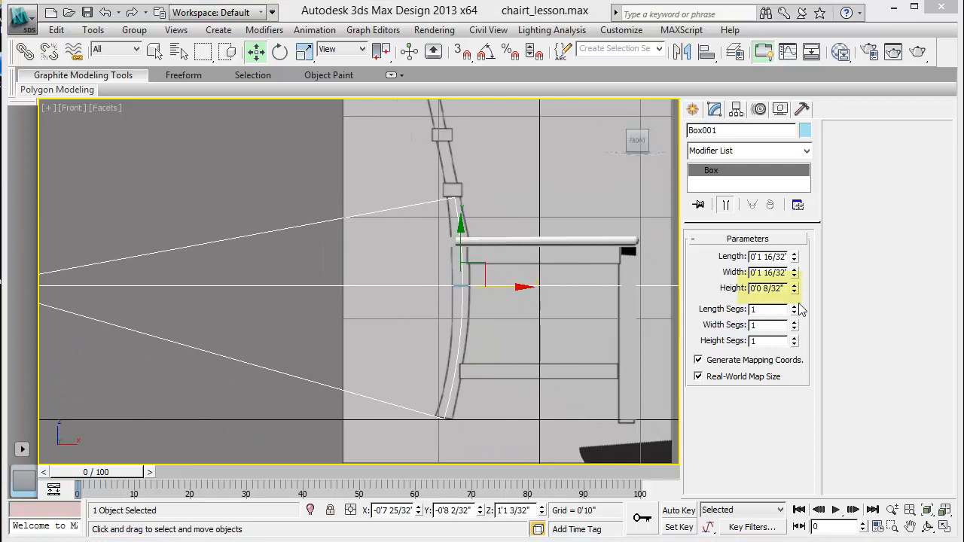
drag(794, 289, 811, 253)
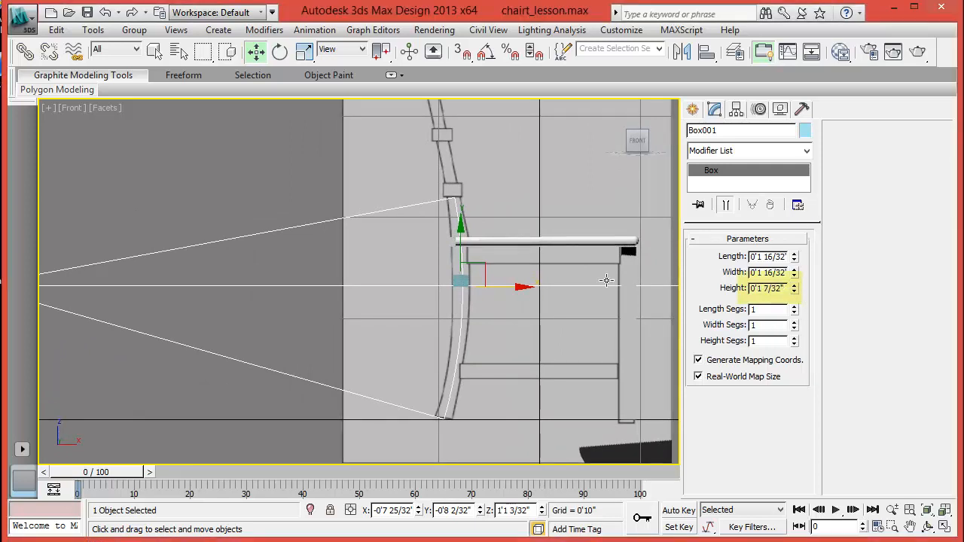
ctrl+alt+middle_drag(492, 342, 488, 294)
drag(558, 258, 557, 268)
scroll(361, 282, down, 2)
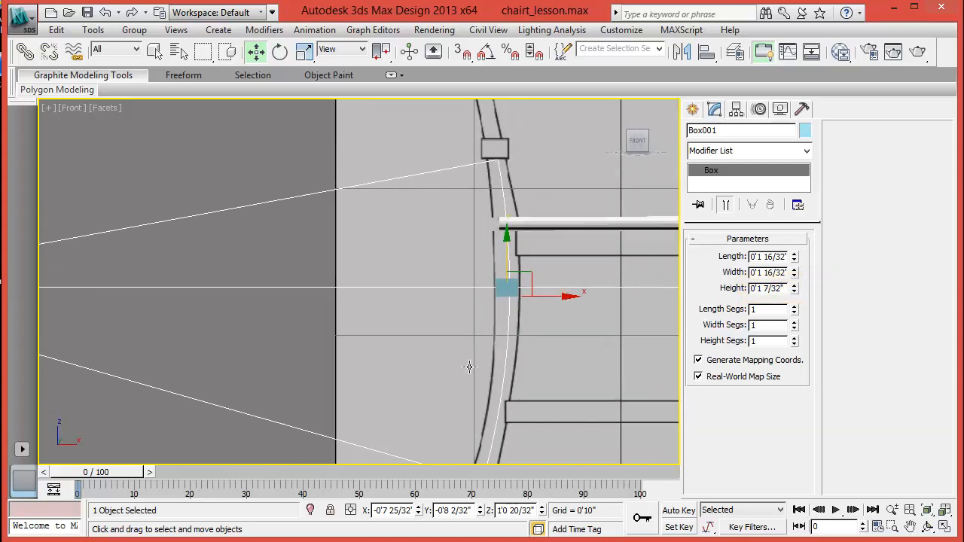
- In the maximized Perspective view, convert the leg box to an Editable Poly and enter Polygon level
key(alt+w)
right_click(553, 423)
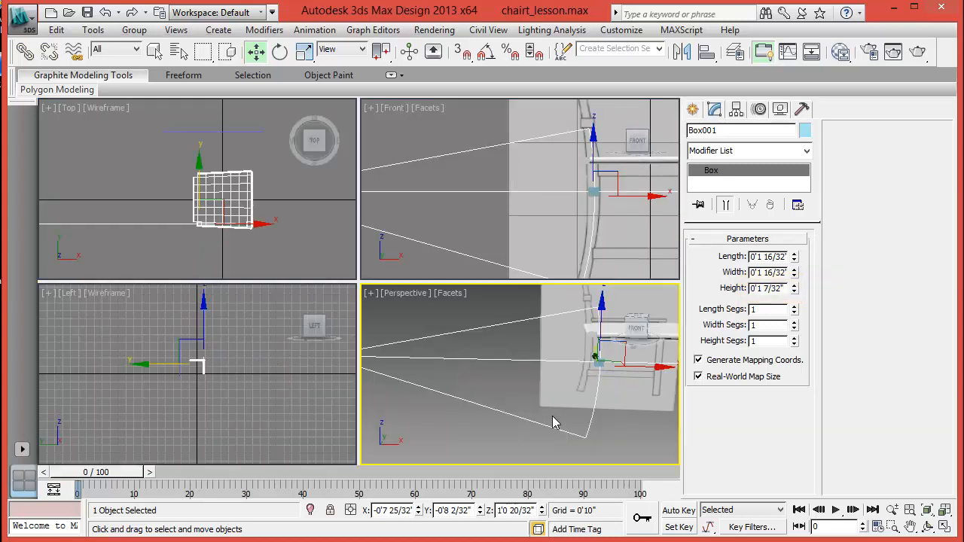
key(alt+w)
alt+middle_drag(484, 400, 456, 406)
scroll(465, 356, up, 5)
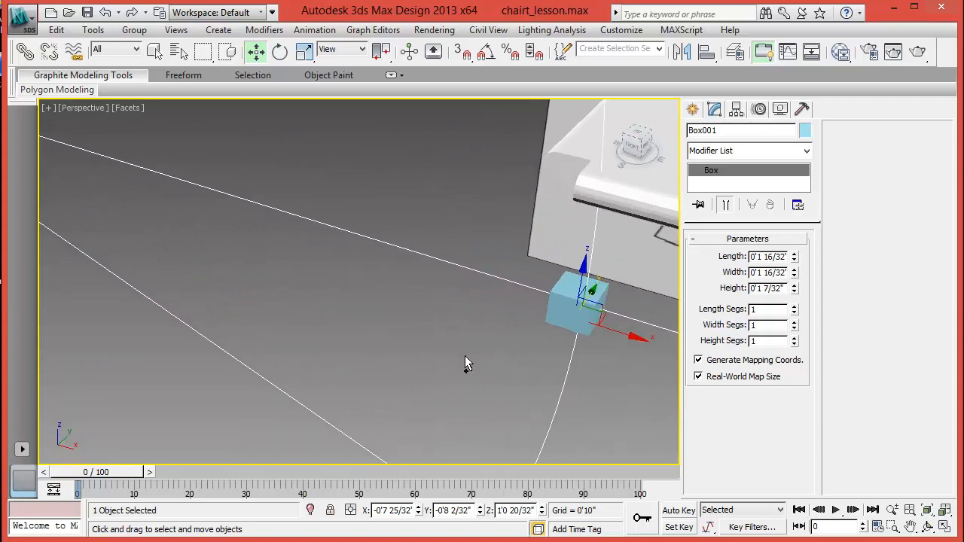
right_click(591, 308)
mouse_move(607, 432)
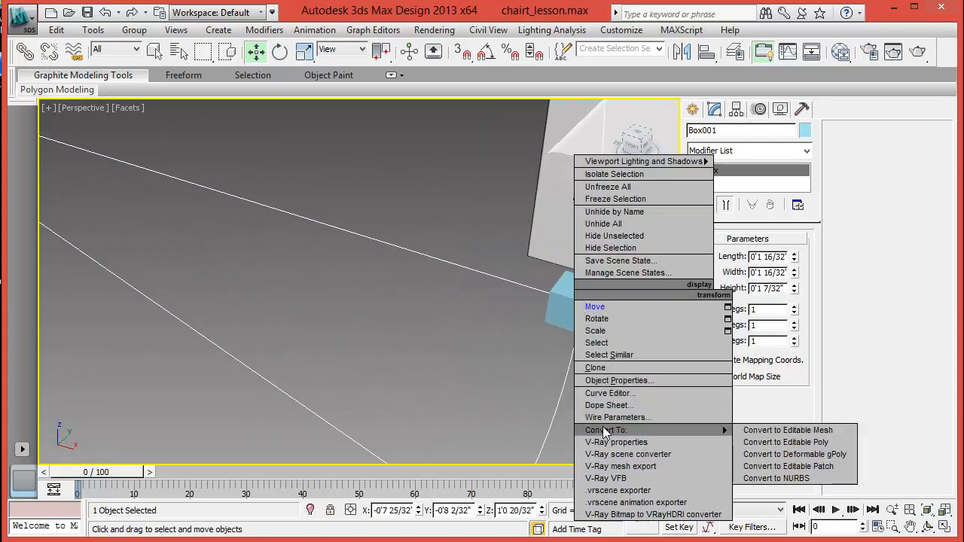
click(767, 442)
click(763, 256)
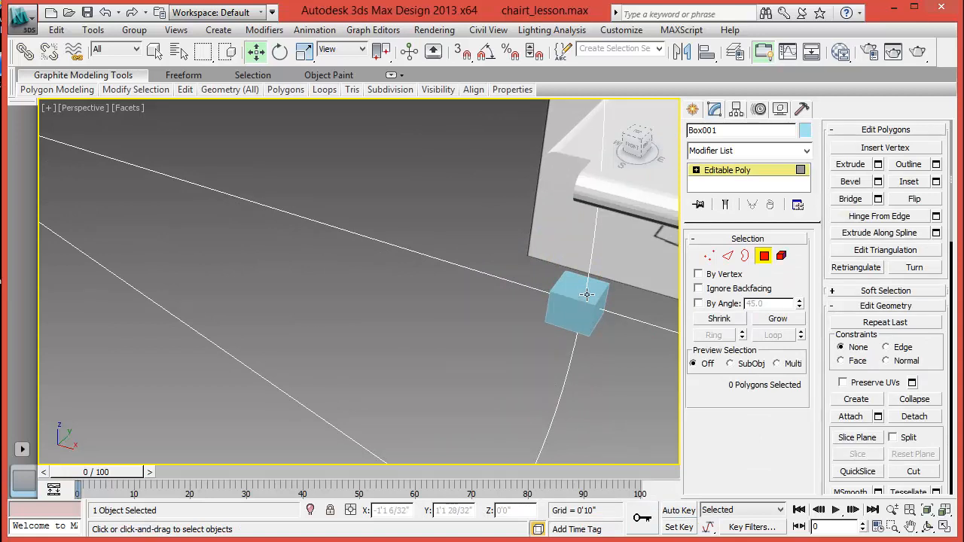
- Clone the box's top polygon as an element and move the copy along X near the arc's center, to about -4'7 31/32"
click(586, 295)
alt+middle_drag(493, 330, 567, 337)
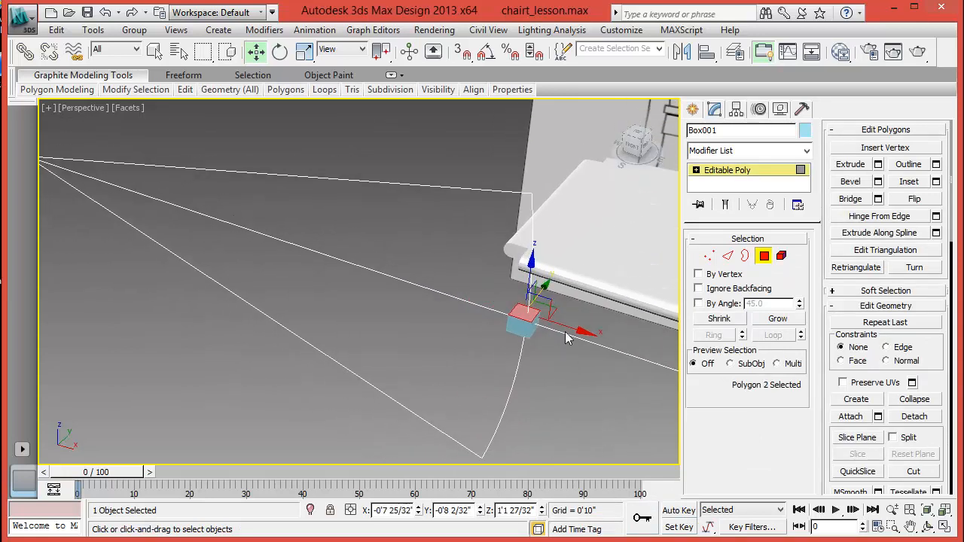
shift+drag(578, 338, 176, 221)
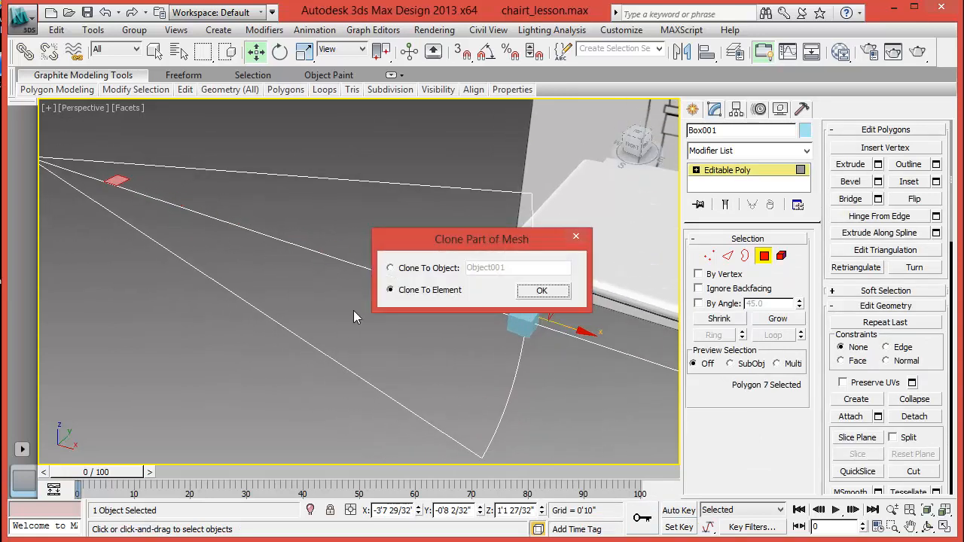
click(529, 293)
mouse_move(327, 336)
middle_down()
mouse_move(498, 413)
mouse_move(363, 381)
middle_up()
drag(388, 330, 299, 307)
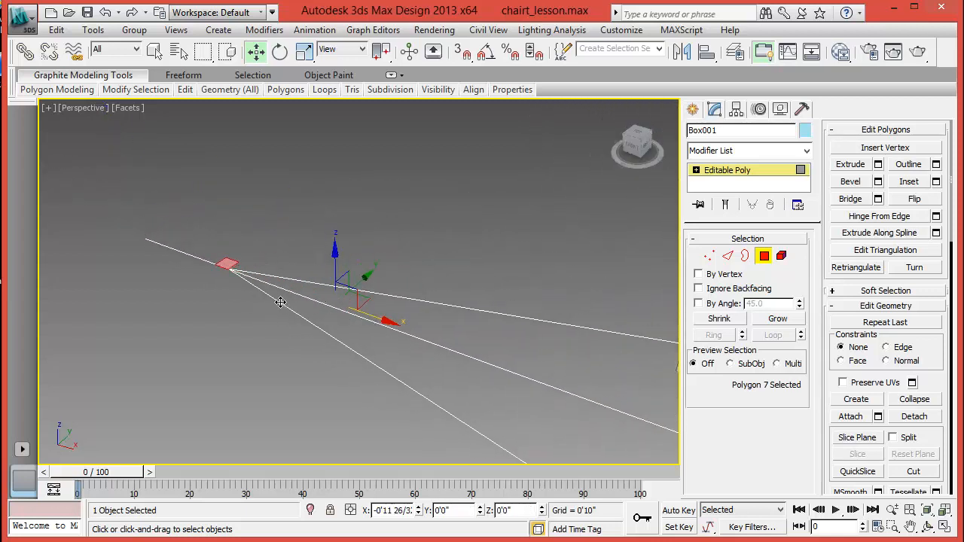
- In the Front view, lower the cloned polygon to Z 1'1 8/32" and shift it to X about -4'8 17/32", its edge meeting the arc's center
key(alt+w)
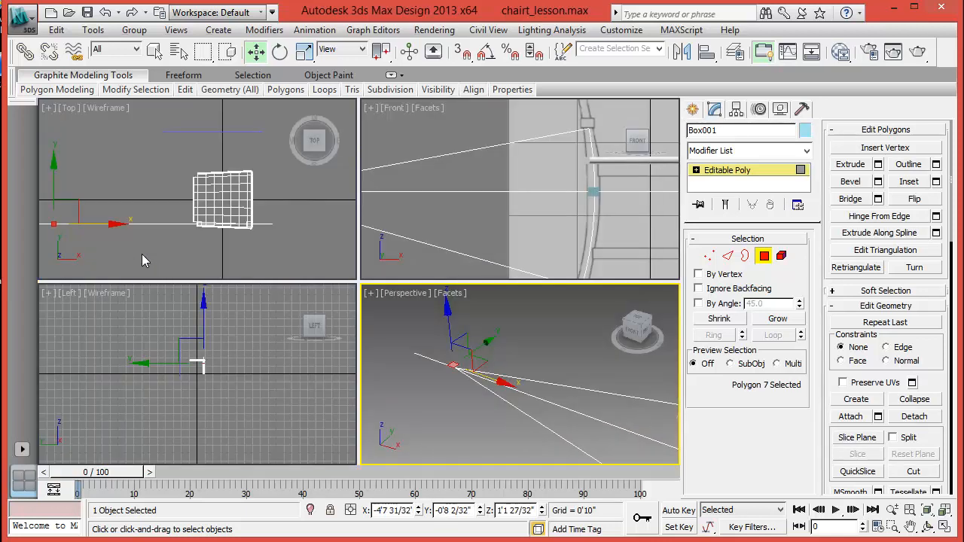
scroll(150, 392, up, 5)
scroll(470, 225, down, 5)
middle_drag(470, 224, 581, 243)
scroll(517, 245, up, 2)
scroll(497, 245, up, 3)
key(alt+w)
scroll(582, 243, up, 5)
scroll(362, 283, up, 3)
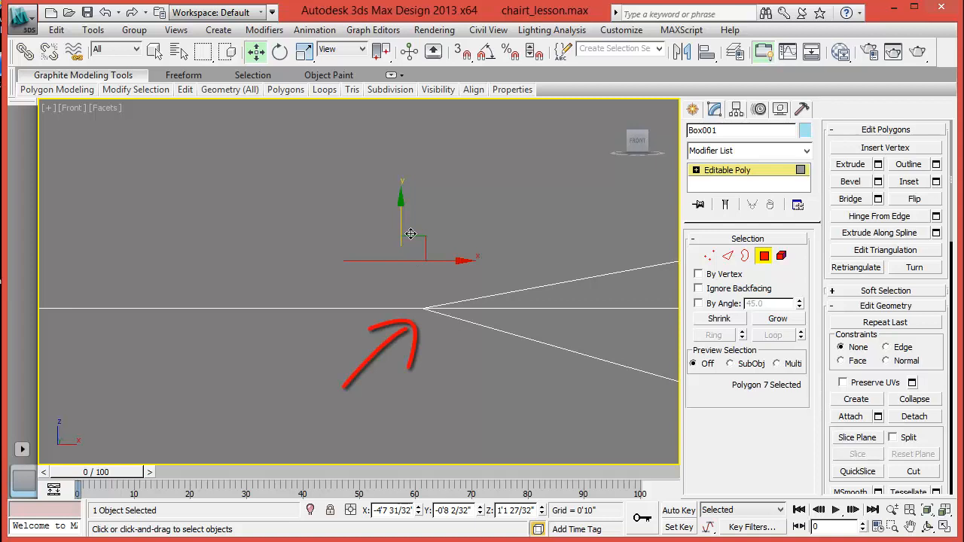
drag(411, 233, 410, 240)
drag(402, 275, 402, 274)
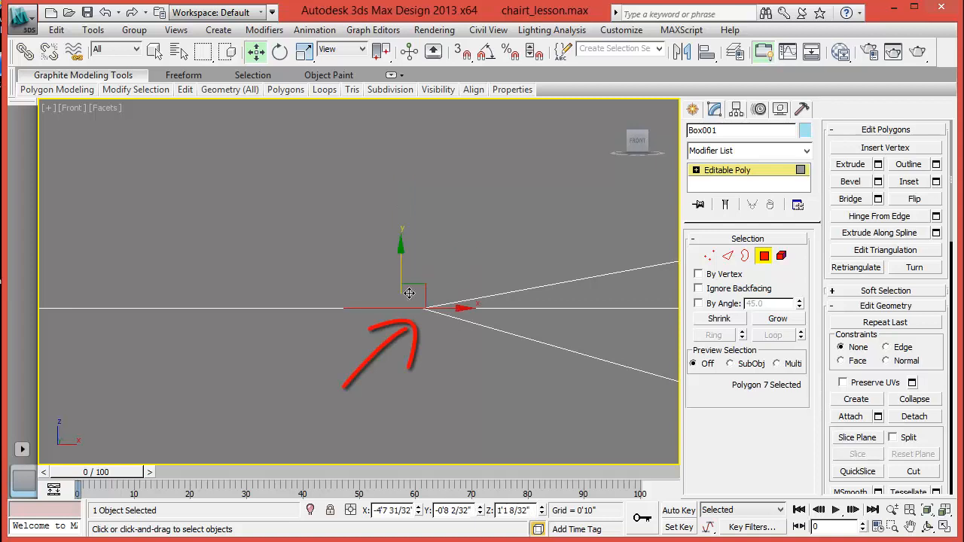
drag(434, 321, 433, 322)
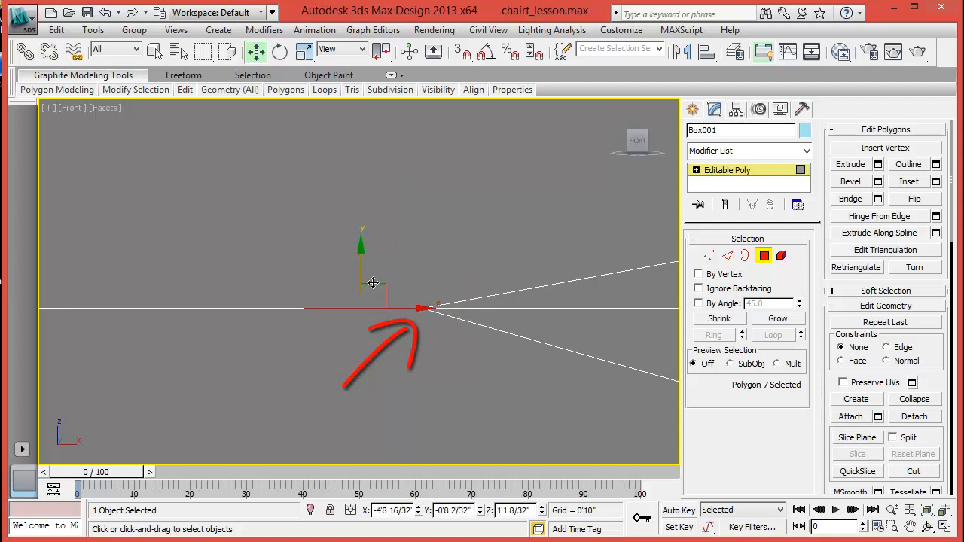
scroll(400, 277, down, 5)
middle_drag(439, 354, 321, 342)
scroll(321, 341, down, 5)
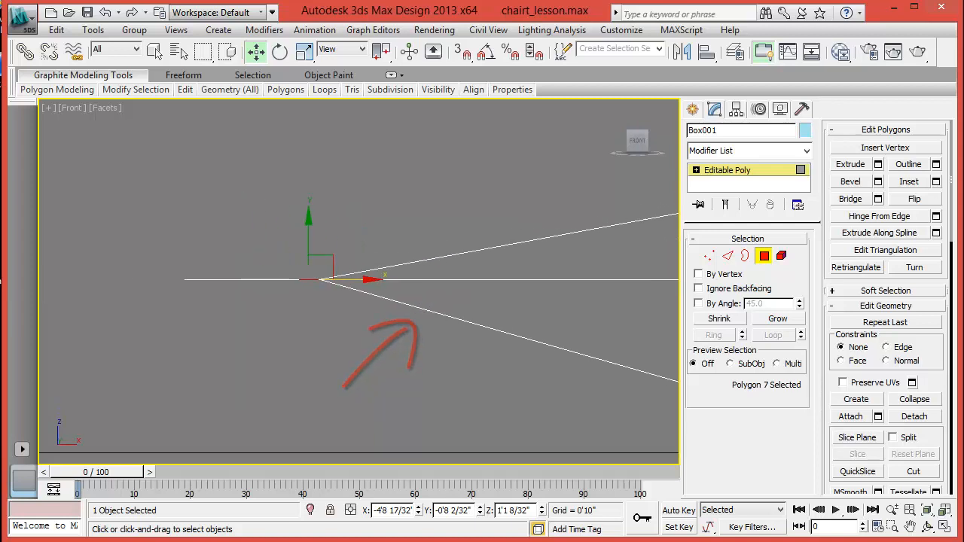
- In the Perspective view, hinge the leg box's top polygon from the cloned polygon's edge at the arc's center
key(alt+w)
right_click(478, 409)
key(alt+w)
scroll(439, 358, up, 6)
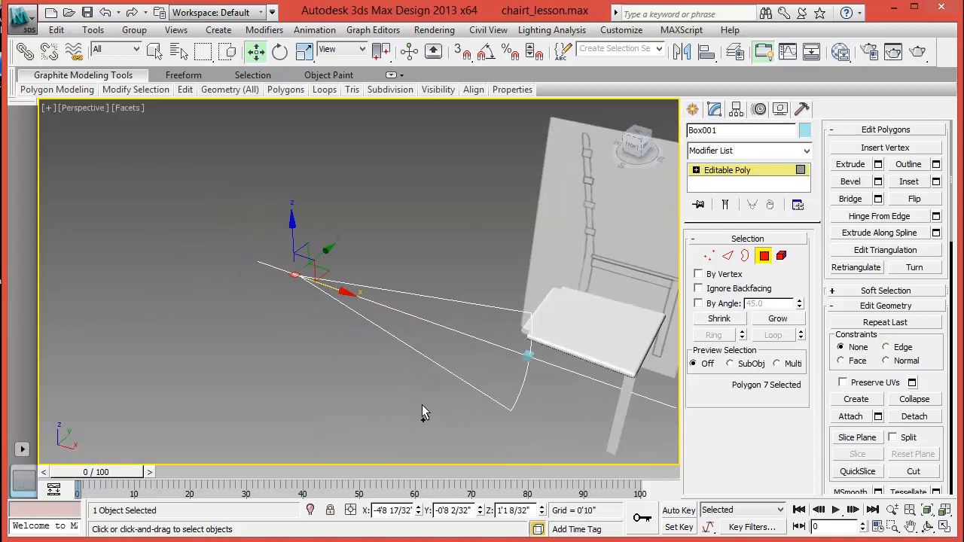
scroll(420, 387, up, 6)
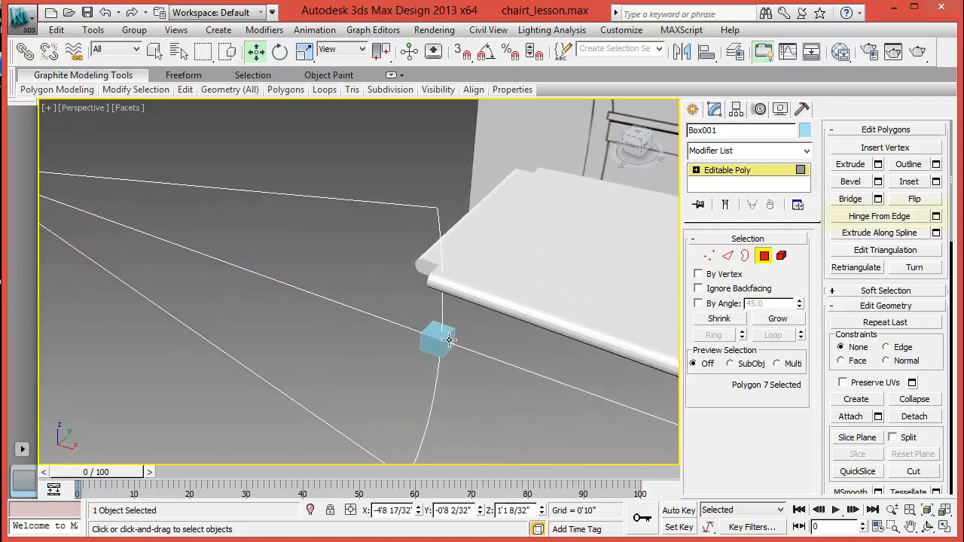
click(449, 338)
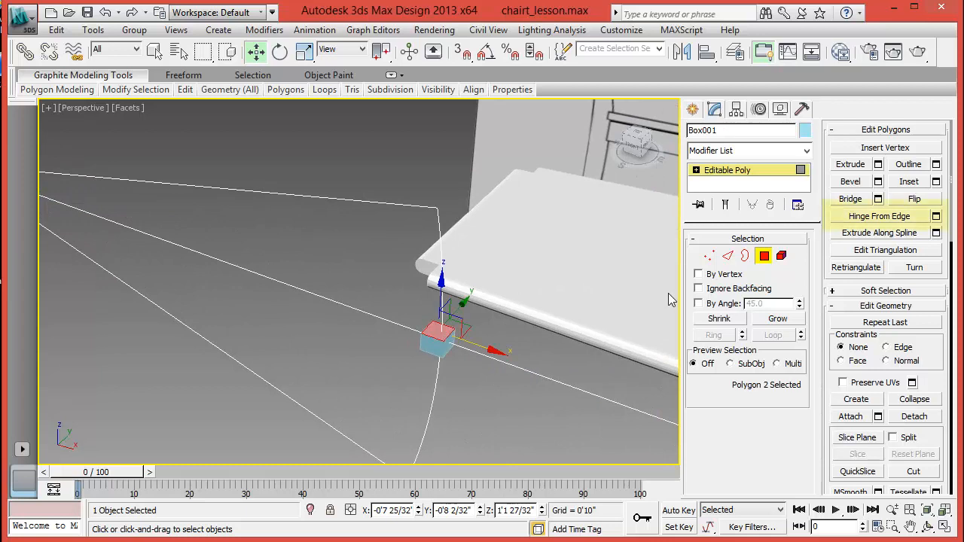
click(936, 217)
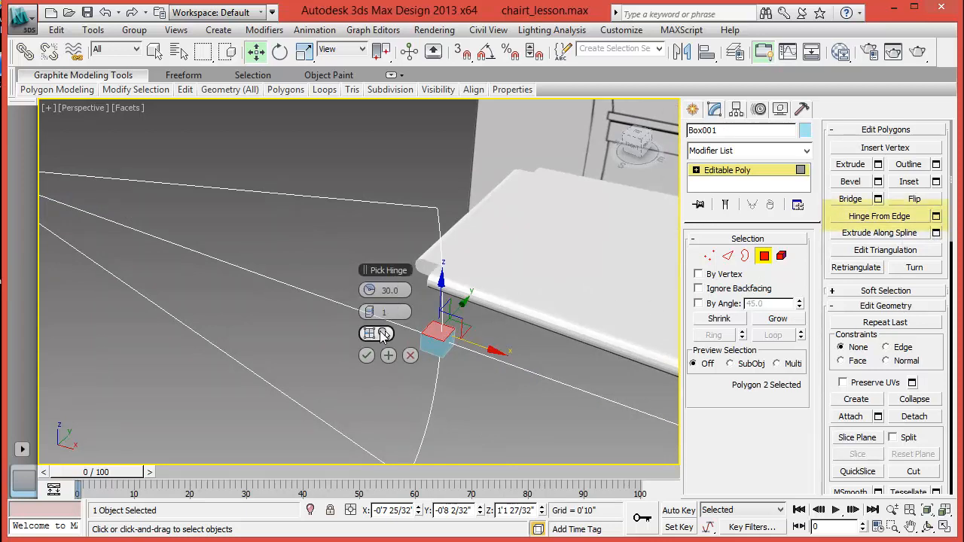
click(382, 335)
scroll(304, 308, down, 8)
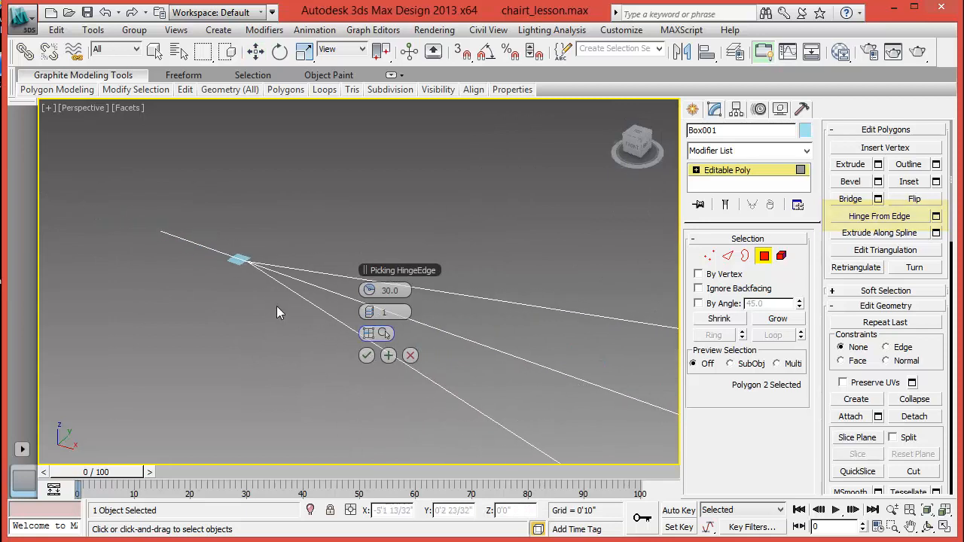
scroll(342, 290, up, 5)
middle_drag(260, 347, 351, 359)
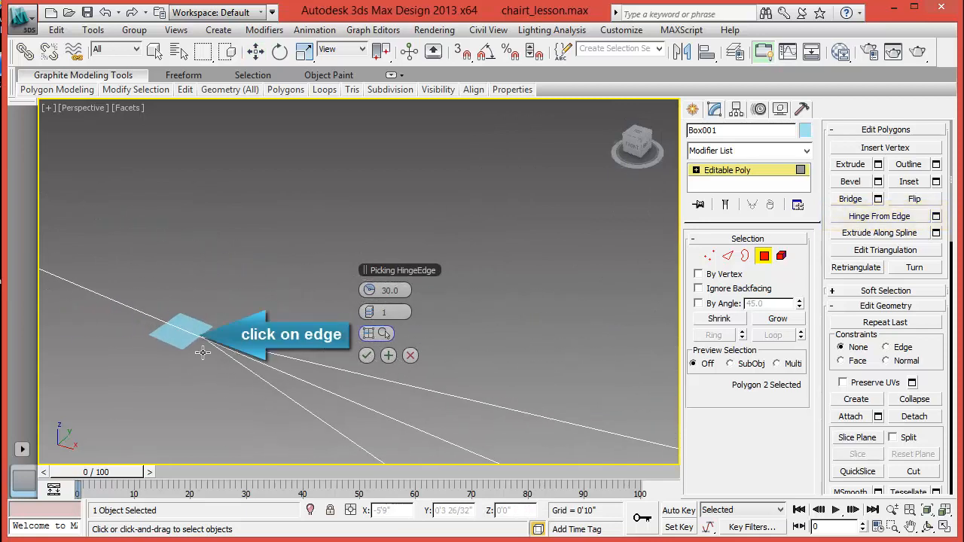
click(204, 353)
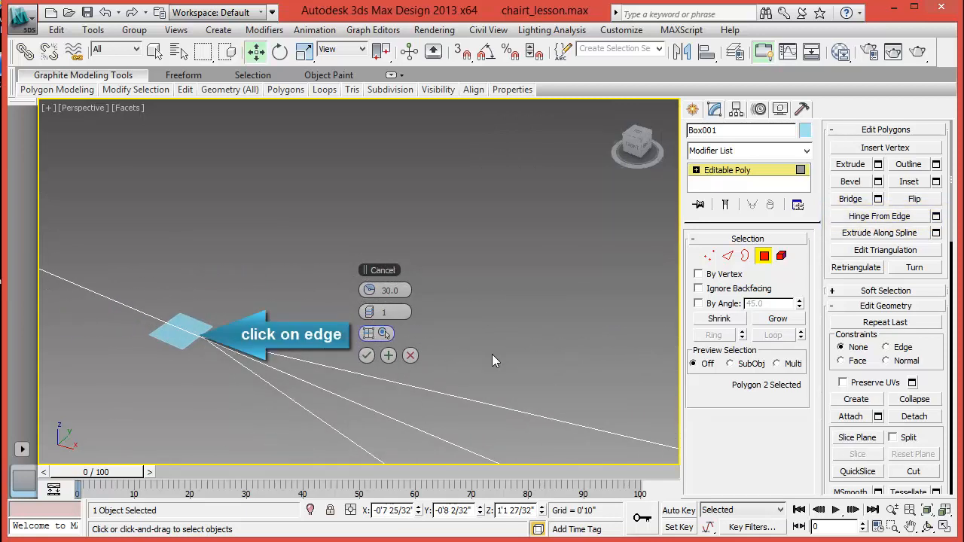
- Set the hinge to 5 segments and display the Front view in Hidden Line shading
scroll(452, 376, down, 6)
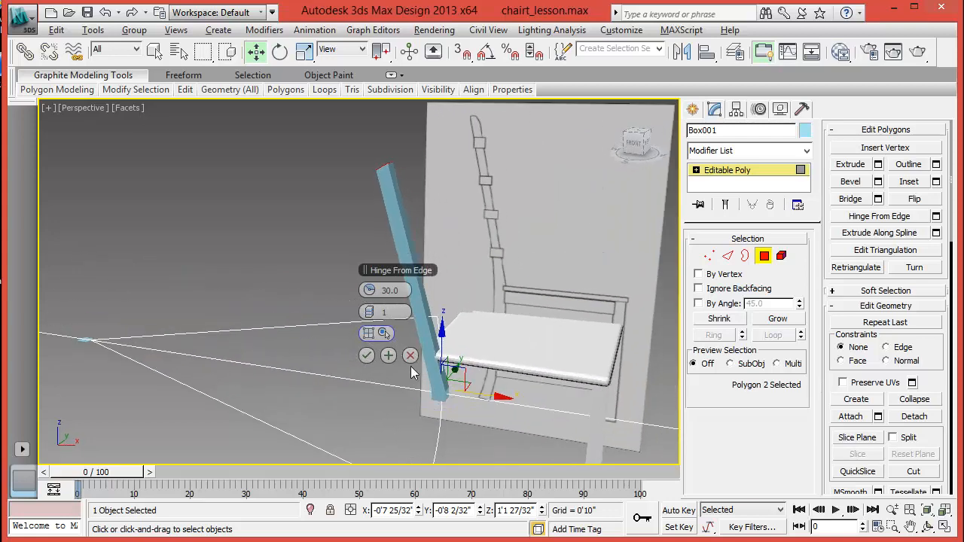
key(f)
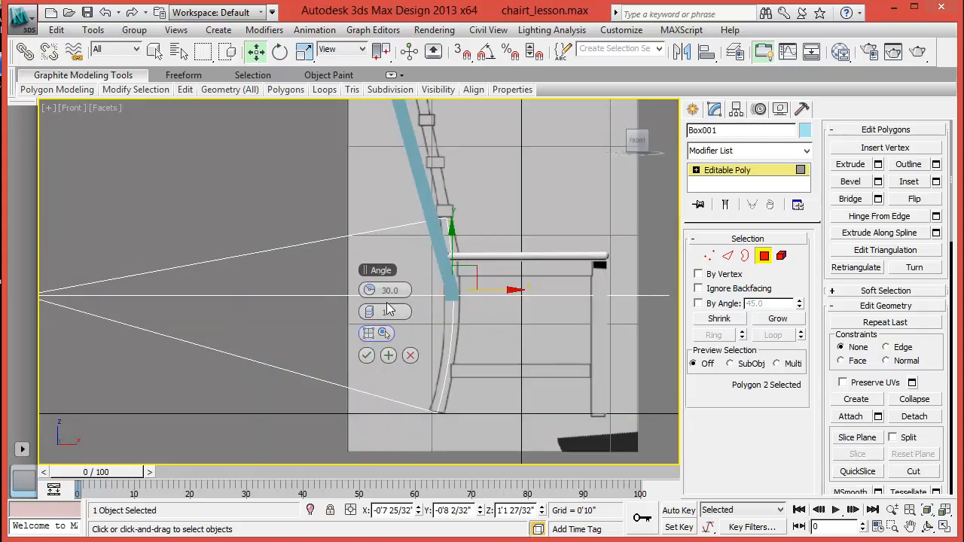
drag(374, 313, 395, 306)
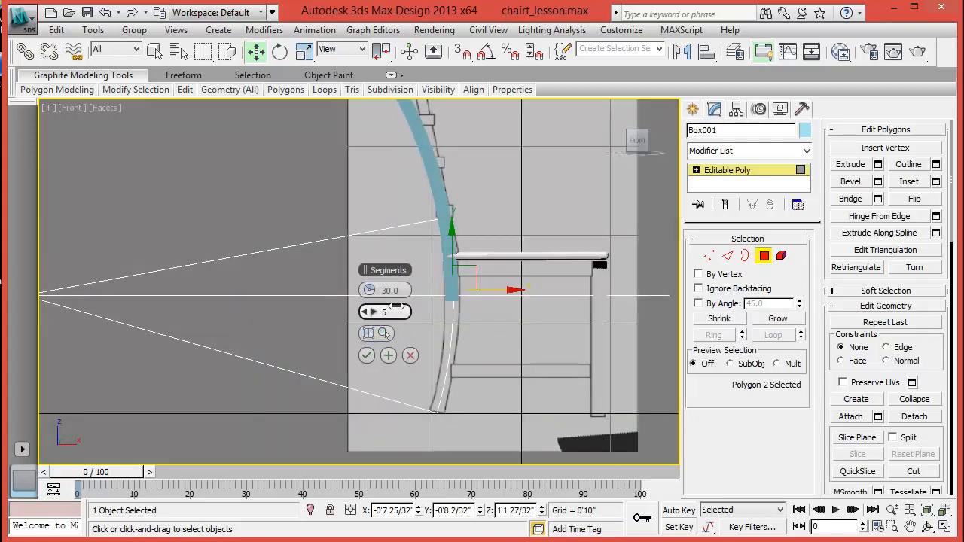
click(112, 108)
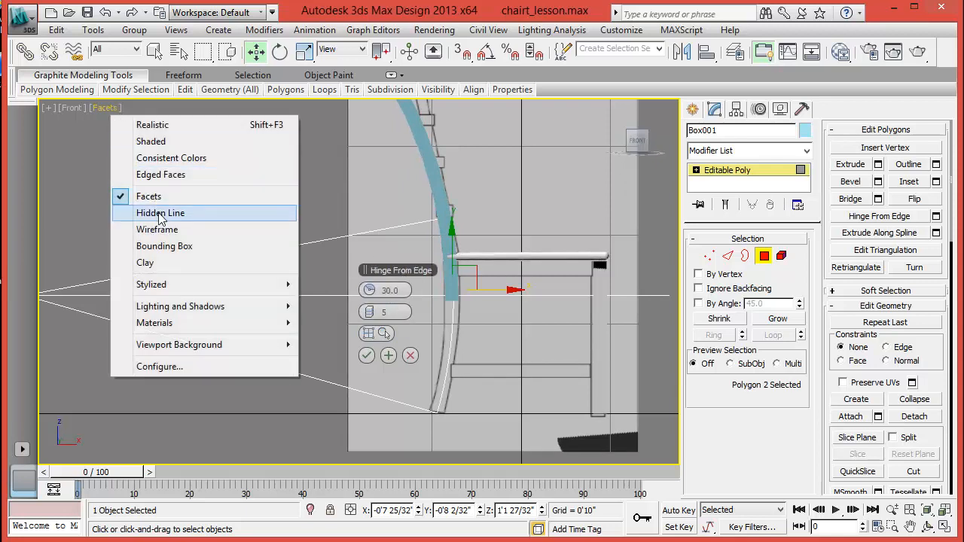
click(160, 214)
middle_drag(279, 255, 268, 308)
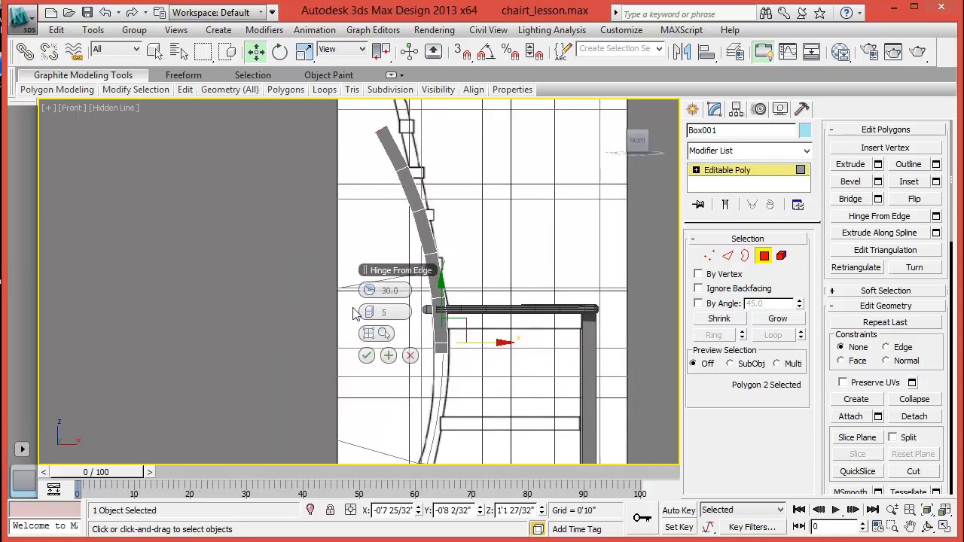
- Reduce the hinge angle to 9.703 so the leg ends at the arc's upper end, and apply it
drag(369, 291, 340, 292)
scroll(466, 331, up, 5)
middle_drag(499, 351, 277, 299)
scroll(247, 306, up, 4)
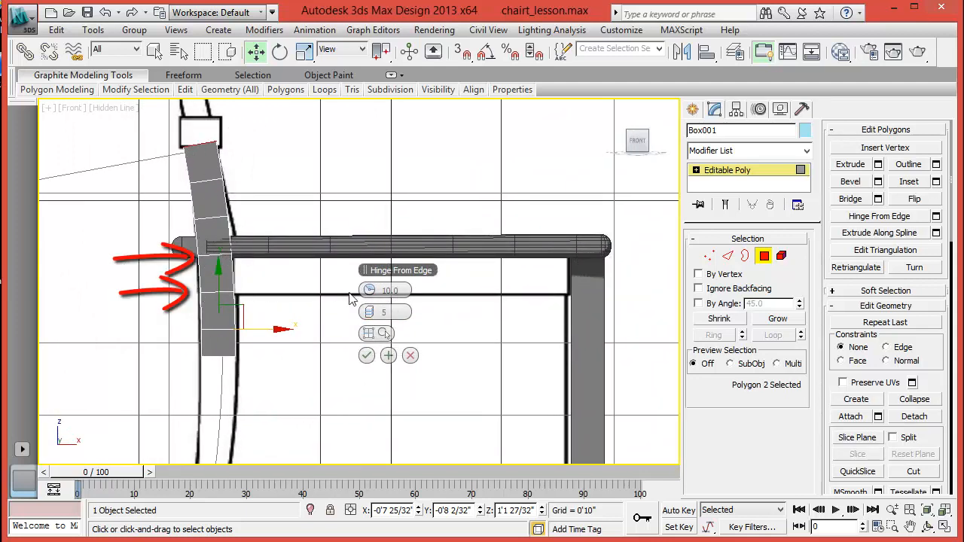
drag(372, 293, 370, 292)
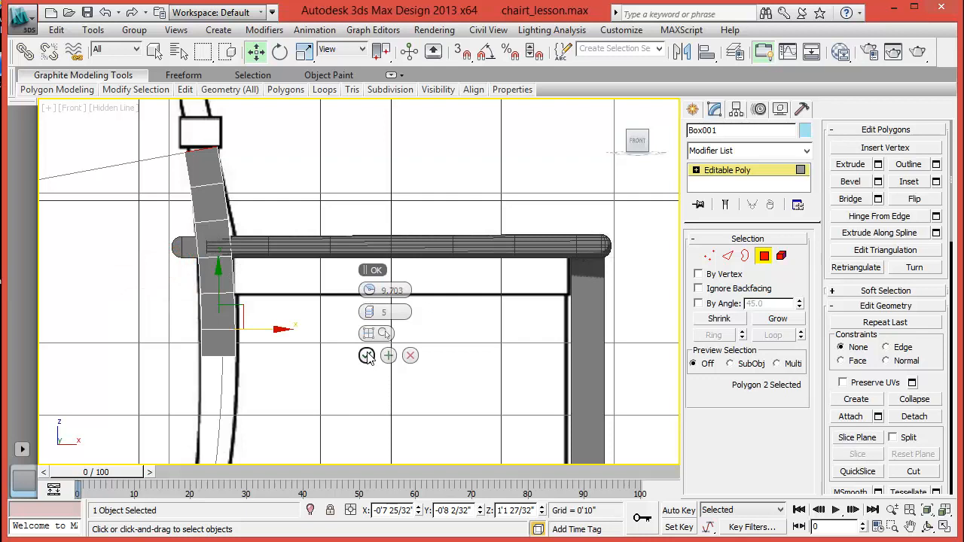
click(366, 356)
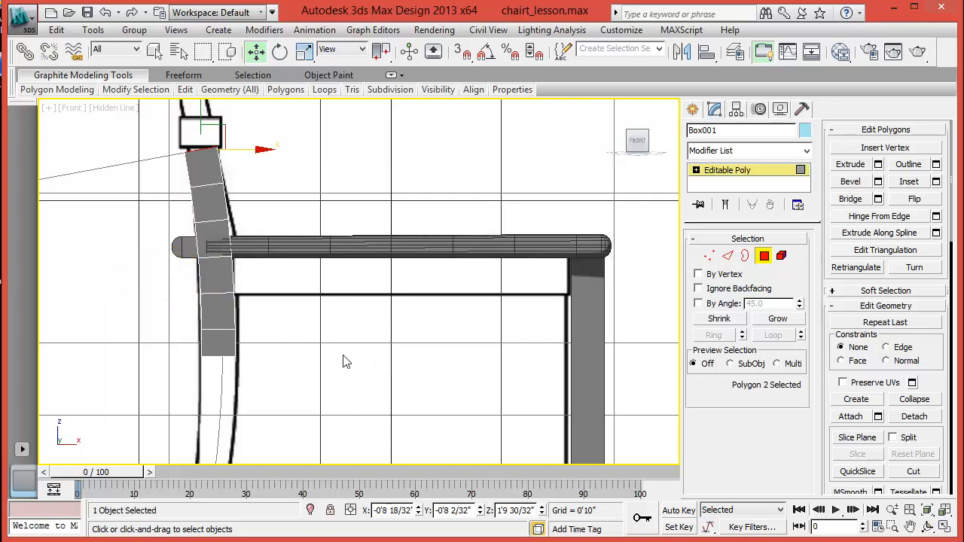
- In the Perspective view, select the leg's bottom polygon and start a Hinge From Edge with settings on it
middle_drag(342, 362, 380, 295)
key(alt+w)
right_click(457, 369)
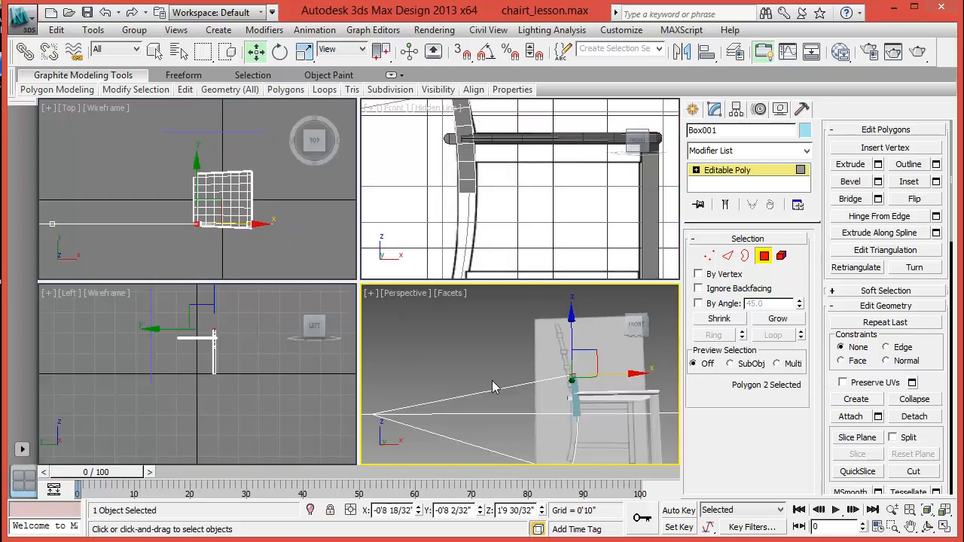
key(alt+w)
alt+middle_drag(449, 383, 413, 344)
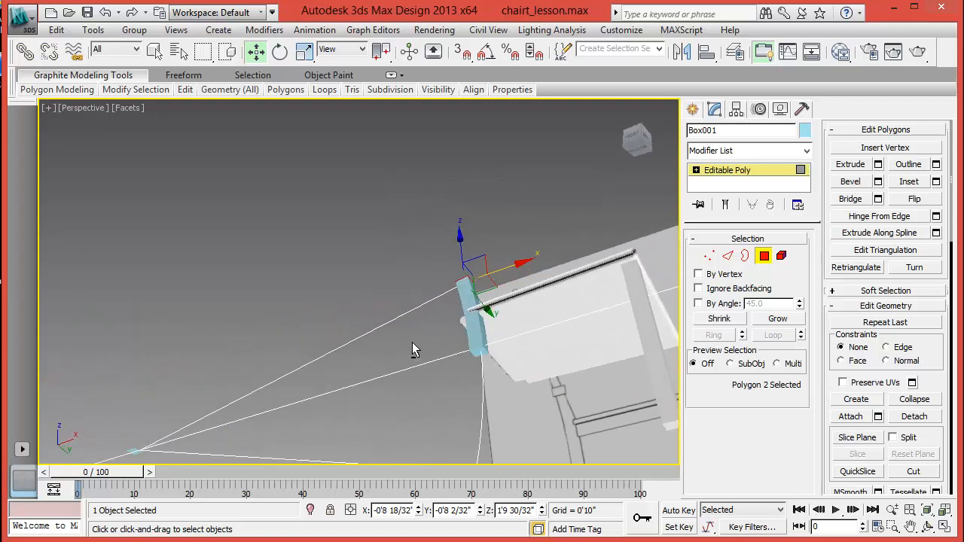
click(482, 354)
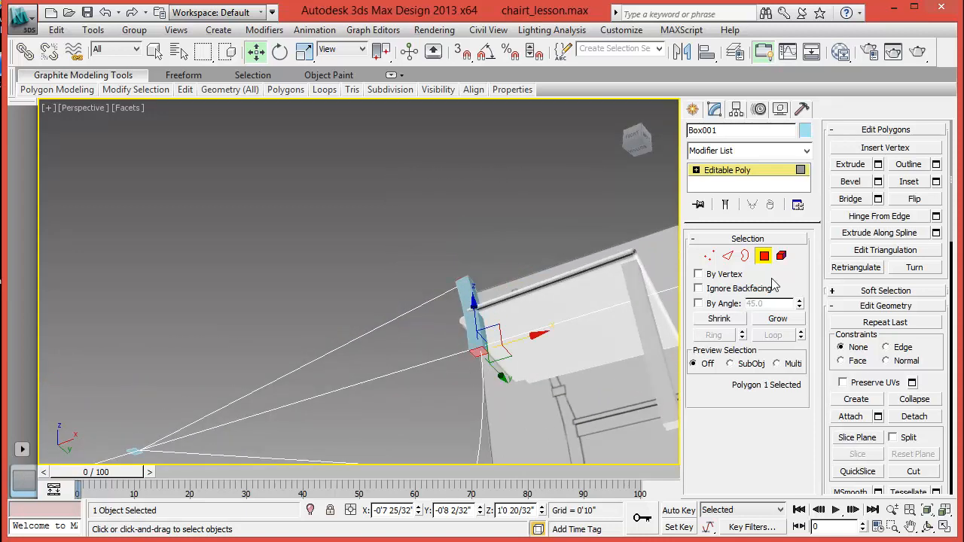
click(936, 217)
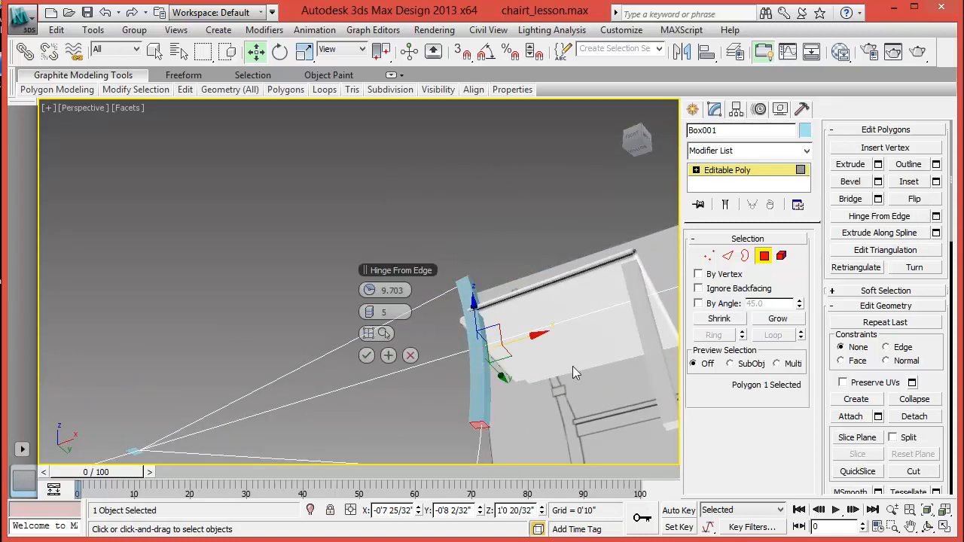
- In the Front view, set the bottom hinge to an angle of 15.203 with 9 segments and apply it
key(alt+w)
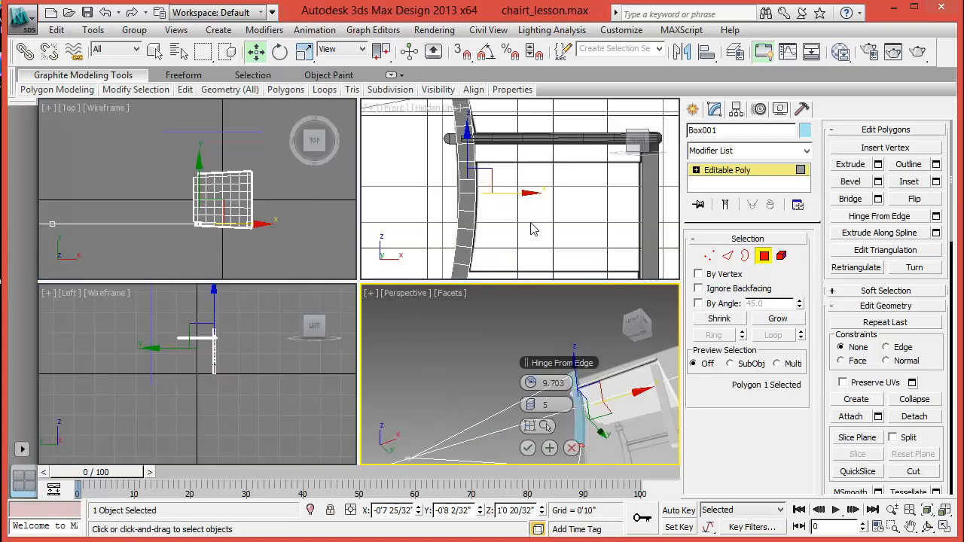
key(alt+w)
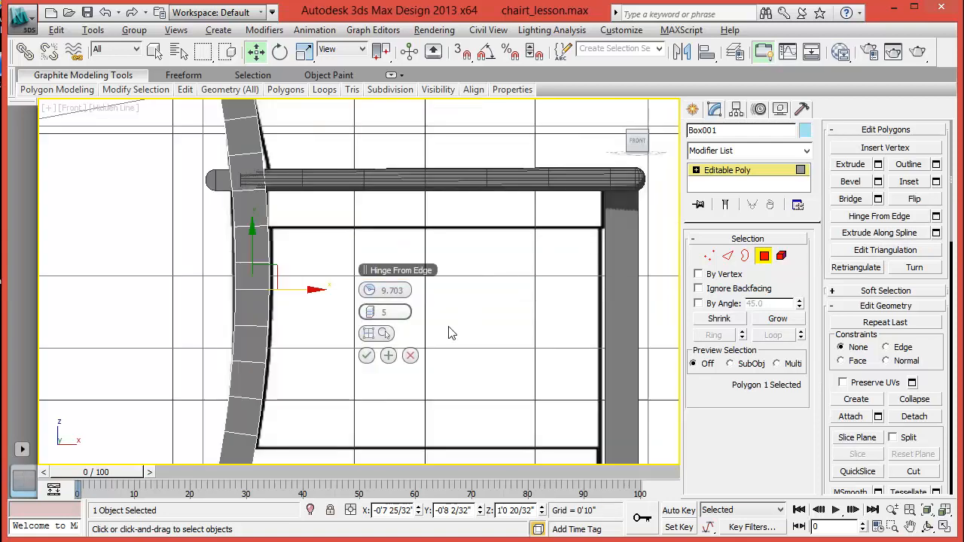
scroll(449, 331, down, 3)
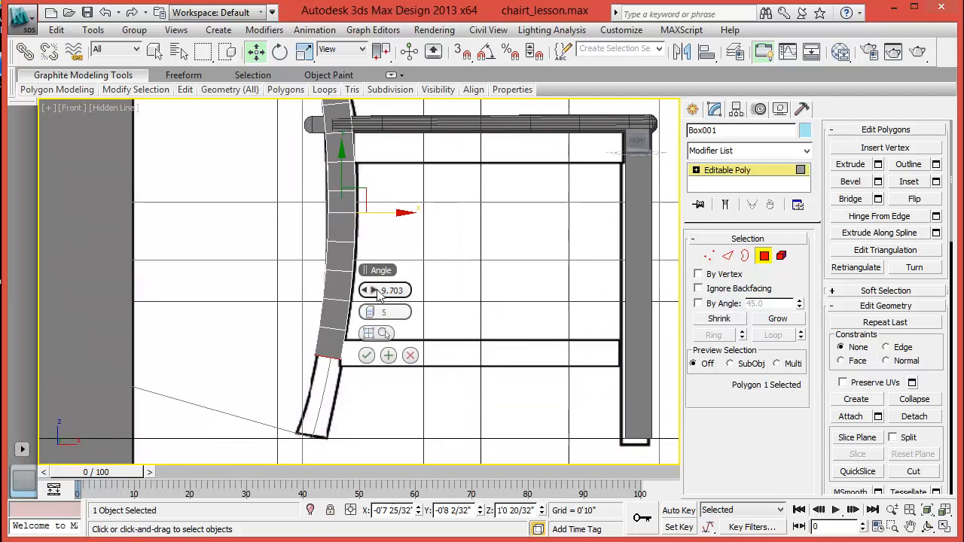
drag(384, 290, 392, 283)
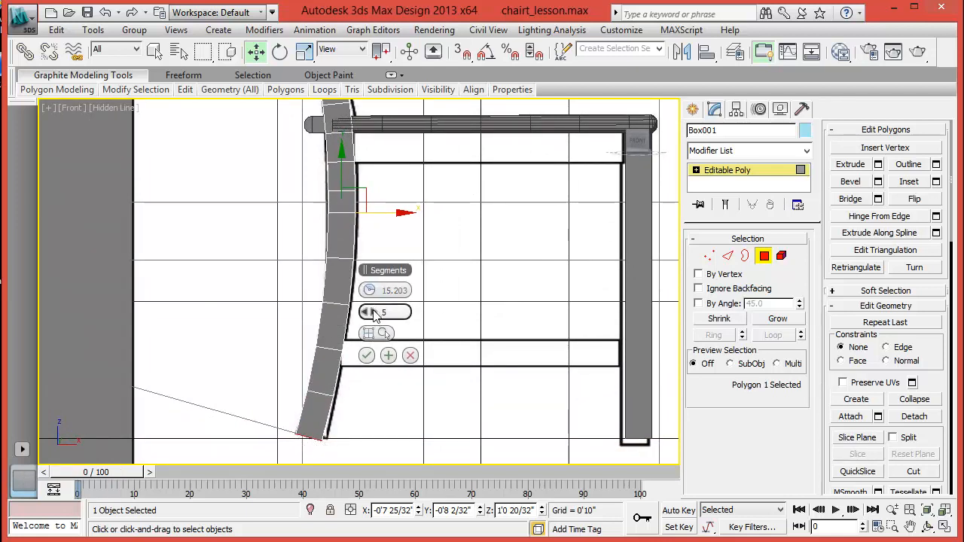
drag(390, 305, 396, 305)
scroll(357, 290, up, 3)
mouse_move(321, 408)
middle_down()
mouse_move(357, 358)
mouse_move(274, 337)
middle_up()
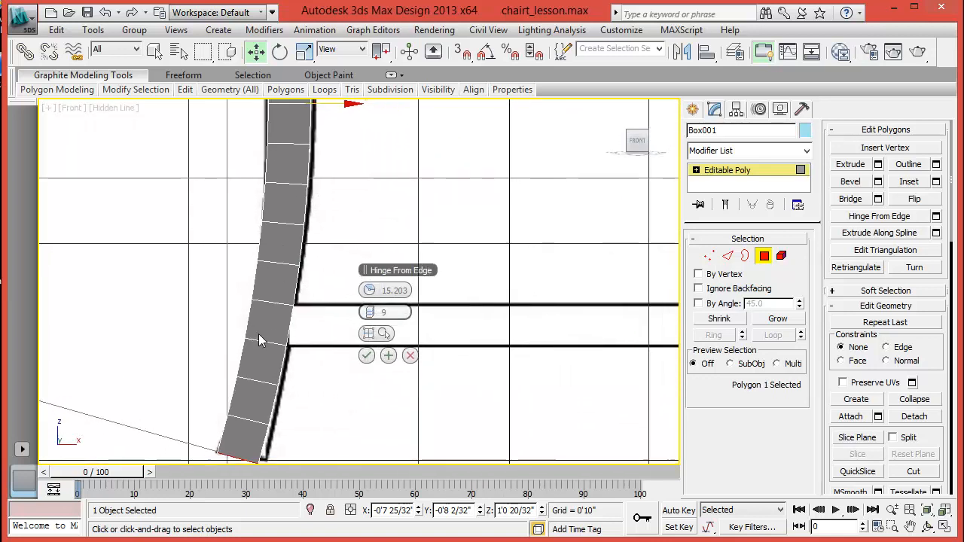
click(366, 356)
- In the Perspective view, select the leg's top polygon and open the Extrude settings for it
scroll(372, 352, down, 5)
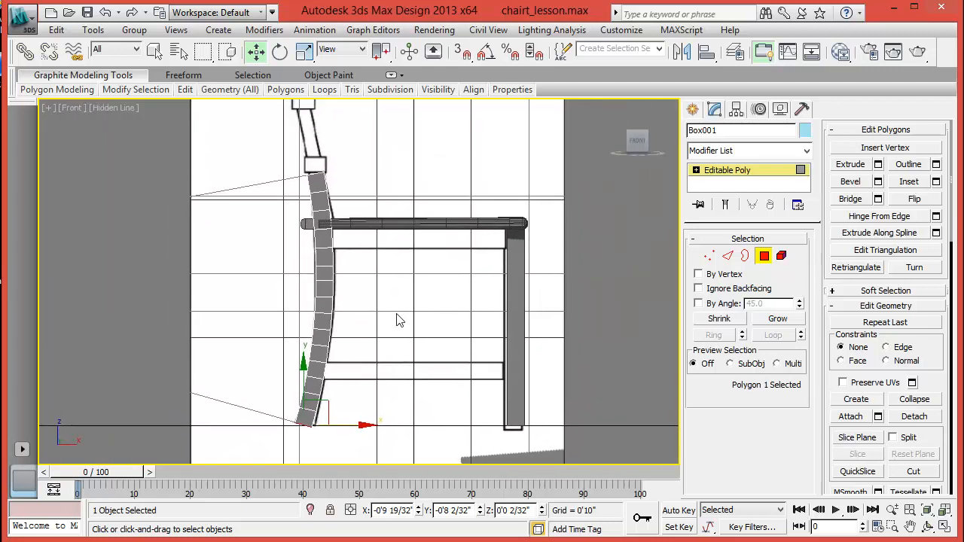
middle_drag(369, 250, 409, 349)
key(alt+w)
right_click(518, 347)
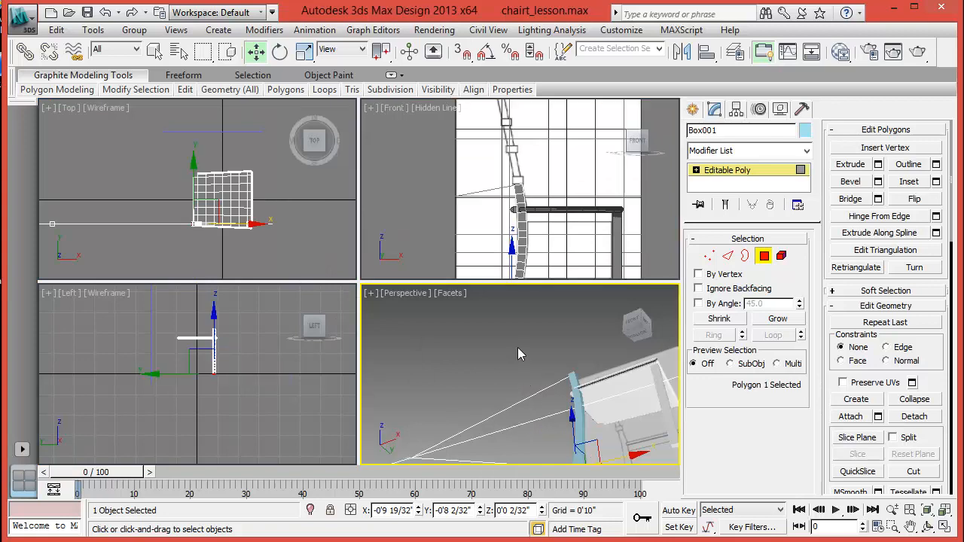
key(alt+w)
alt+middle_drag(448, 332, 501, 417)
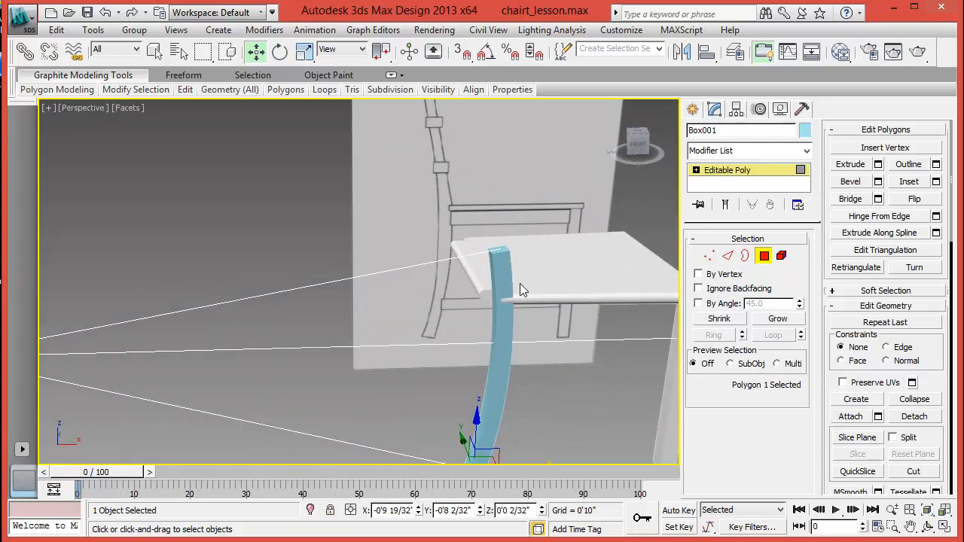
alt+middle_drag(520, 283, 609, 283)
click(527, 323)
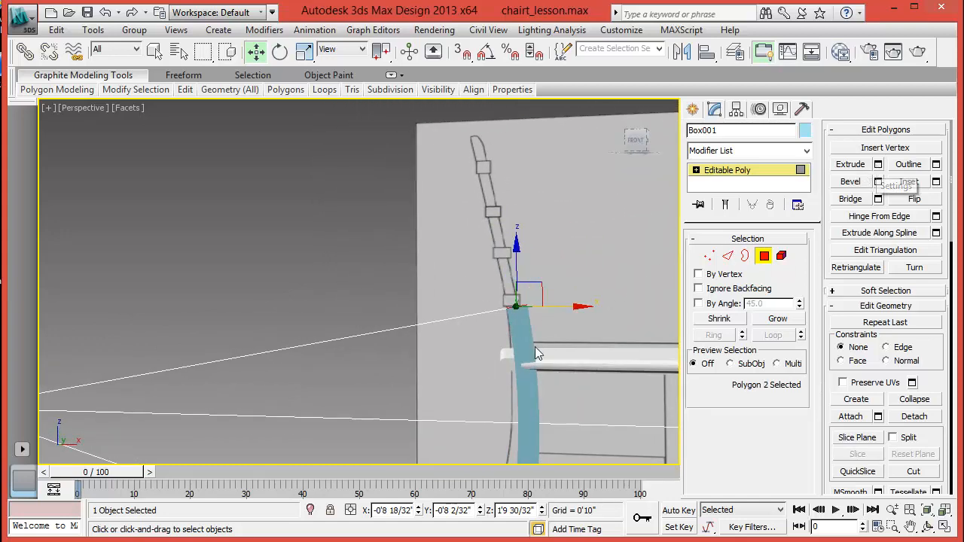
mouse_move(535, 352)
middle_down()
mouse_move(508, 279)
mouse_move(525, 356)
middle_up()
click(878, 165)
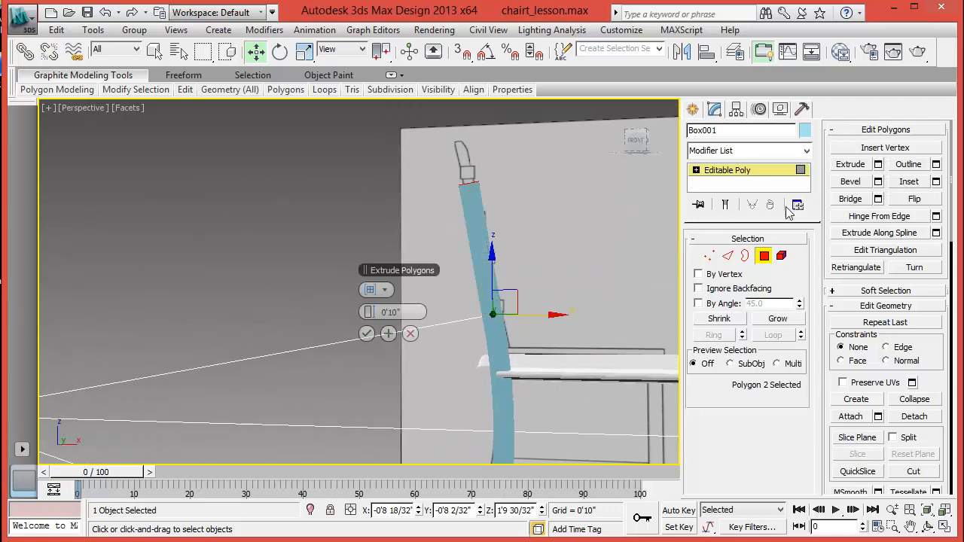
- In the Front view, extrude the top polygon by 0'1 12/32" to the top of the lowest backrest slat and continue extruding
key(alt+w)
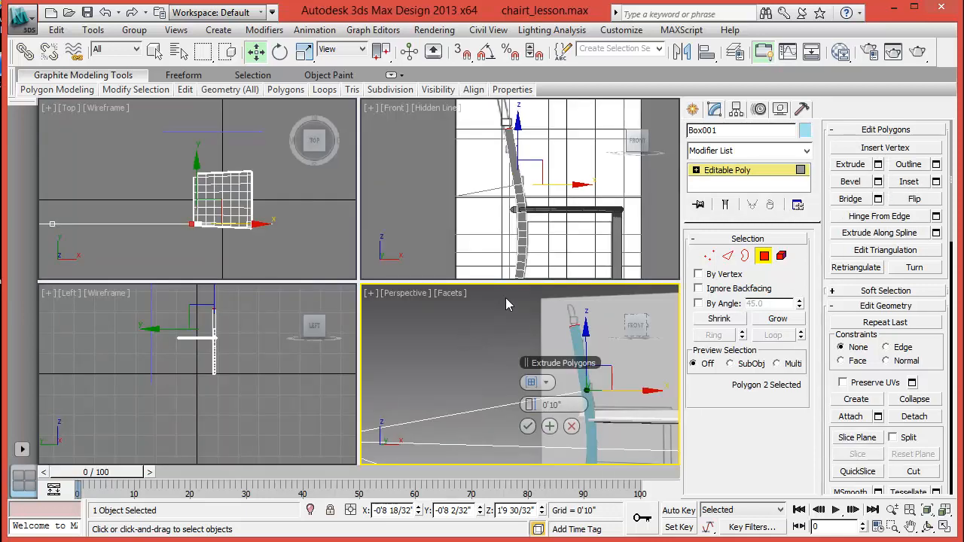
key(alt+w)
middle_drag(403, 251, 522, 354)
scroll(522, 354, up, 3)
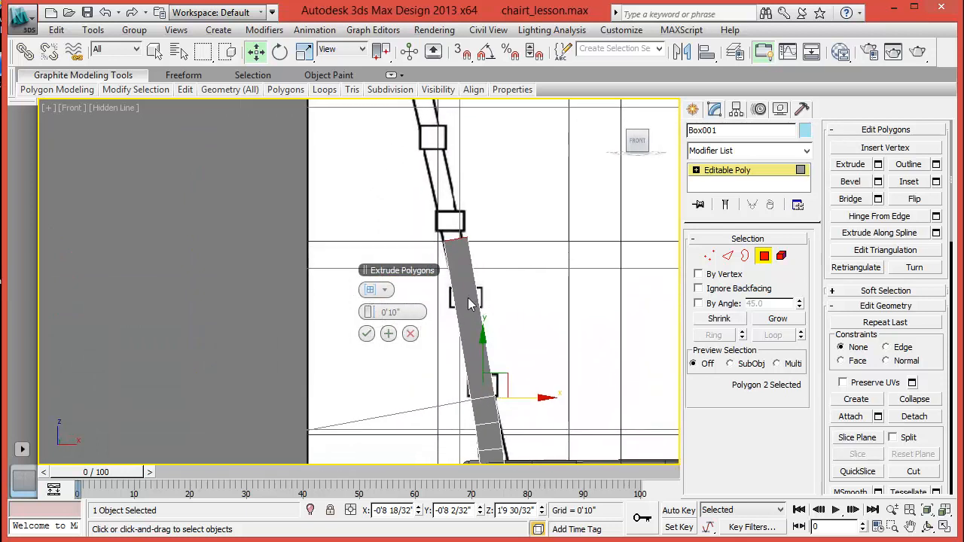
drag(367, 314, 234, 315)
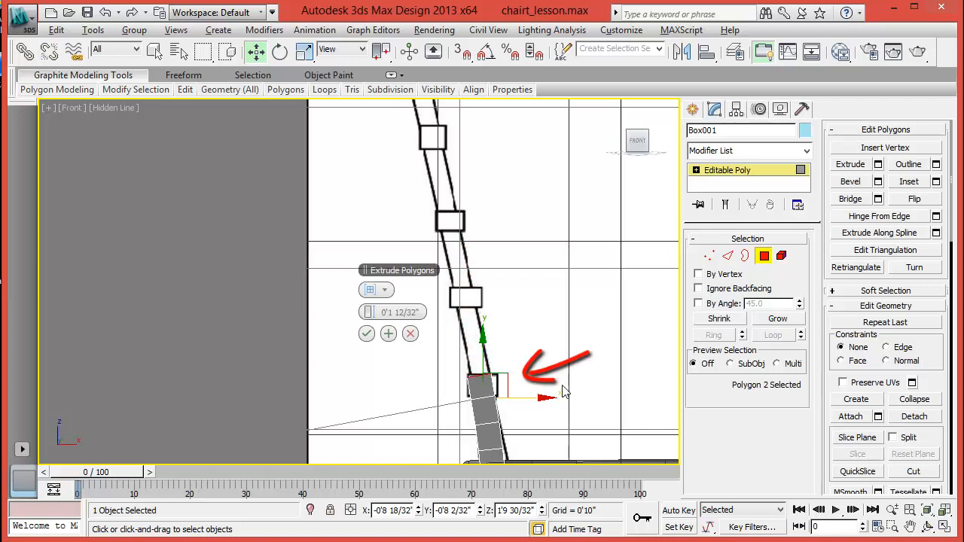
scroll(564, 386, up, 1)
middle_drag(580, 383, 576, 394)
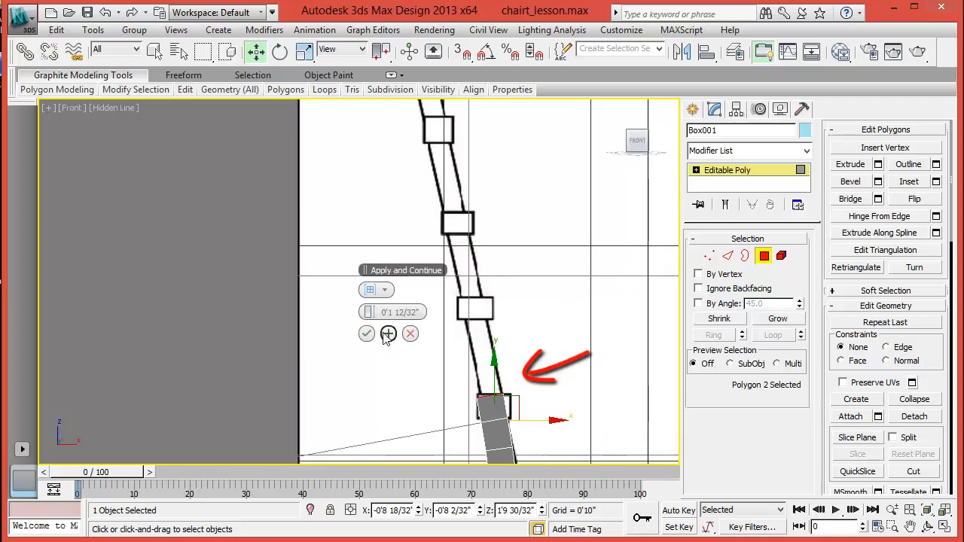
click(388, 334)
- Extrude the leg's top by a further 0'4 9/32" to the underside of the second slat and continue extruding
drag(385, 312, 435, 303)
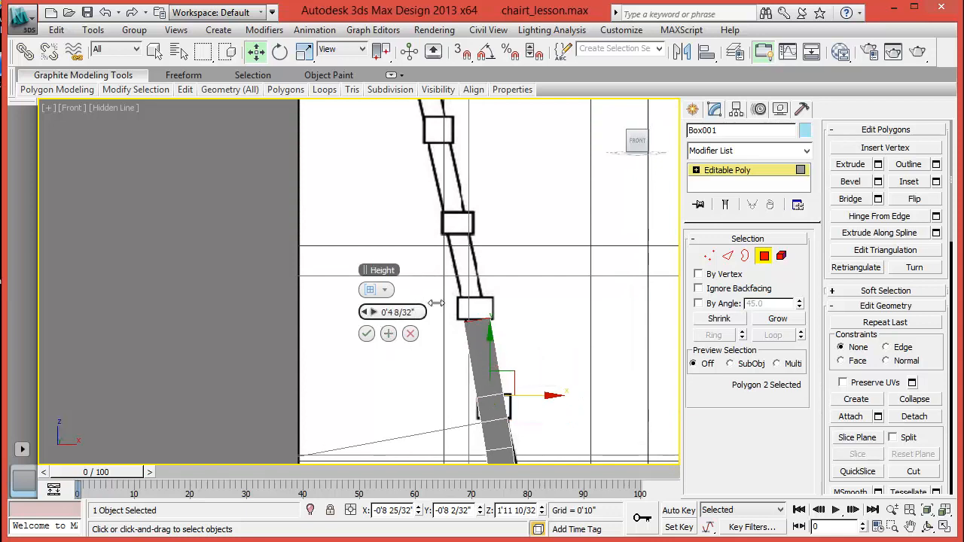
click(388, 334)
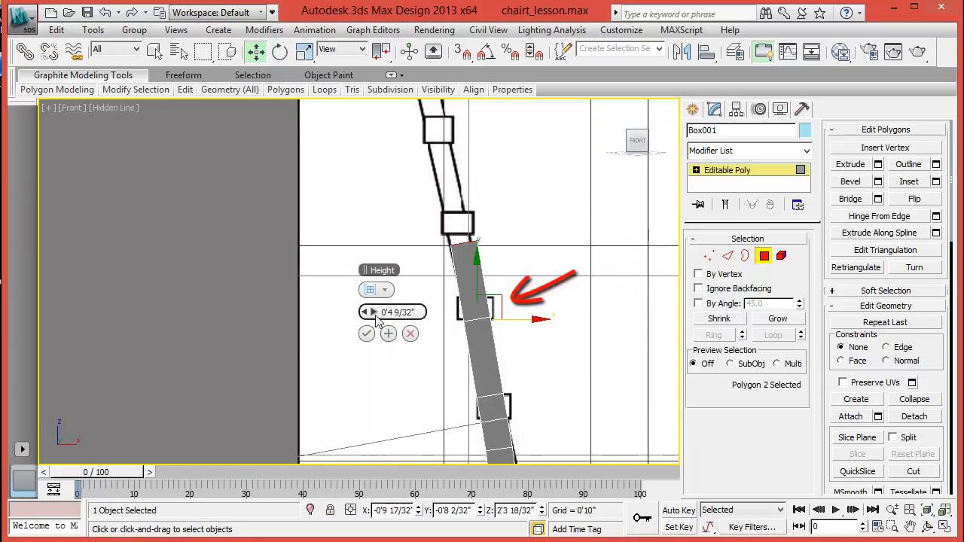
- Extrude the leg's top polygon by 0'1 12/32" across the third backrest slat and continue extruding
mouse_move(386, 316)
mouse_down()
mouse_move(326, 317)
mouse_move(397, 312)
mouse_move(396, 304)
mouse_move(362, 315)
mouse_up()
click(388, 333)
click(388, 334)
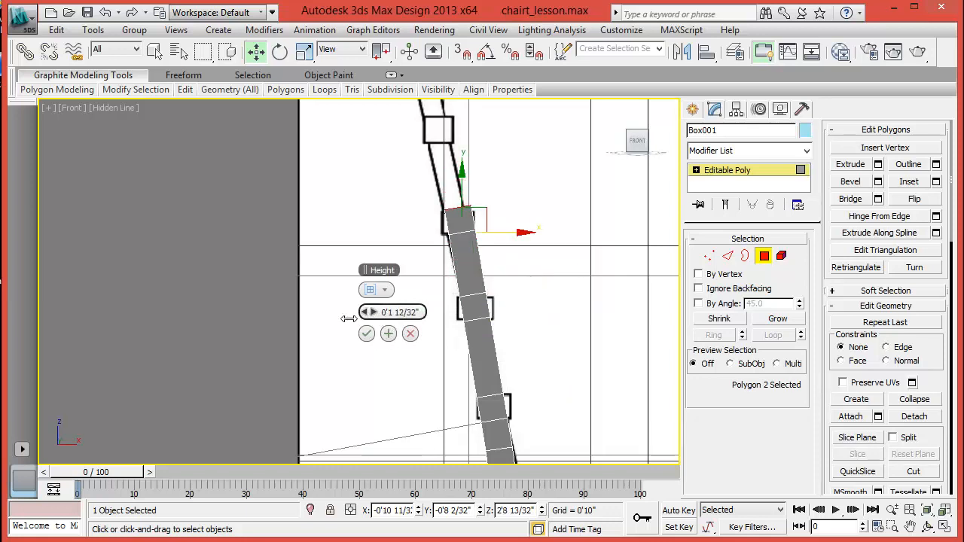
click(388, 334)
- Extrude the leg's top by a further 0'3 19/32" to the underside of the topmost slat and continue extruding
click(375, 313)
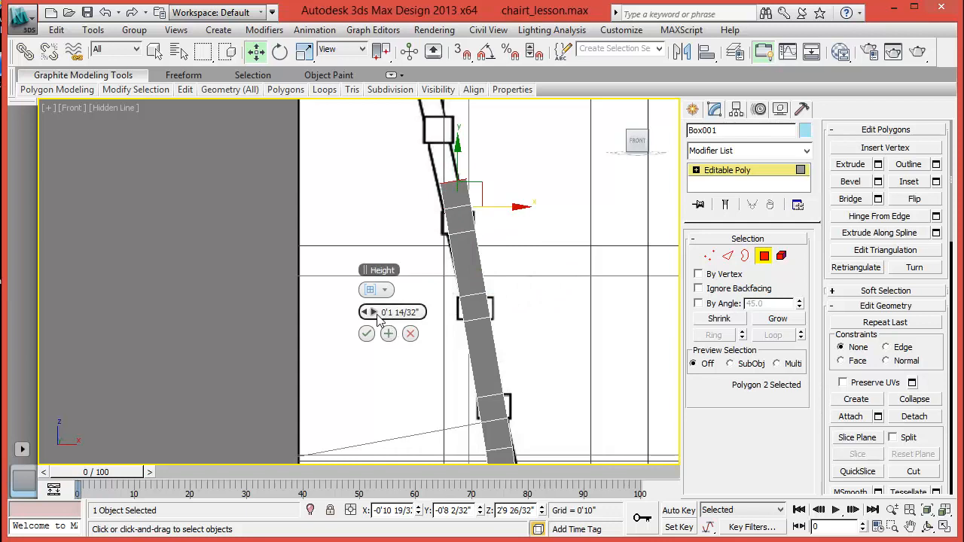
drag(424, 311, 426, 308)
middle_drag(576, 412, 575, 446)
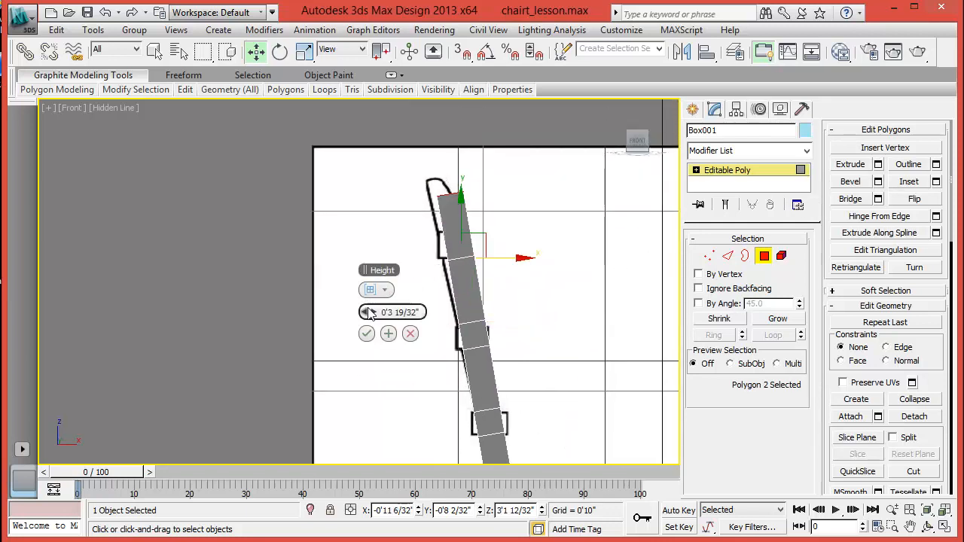
- Extrude the leg's top by 0'1 19/32" across the topmost slat, add a last 0'1 17/32" extrusion above it and finish extruding
drag(365, 314, 336, 311)
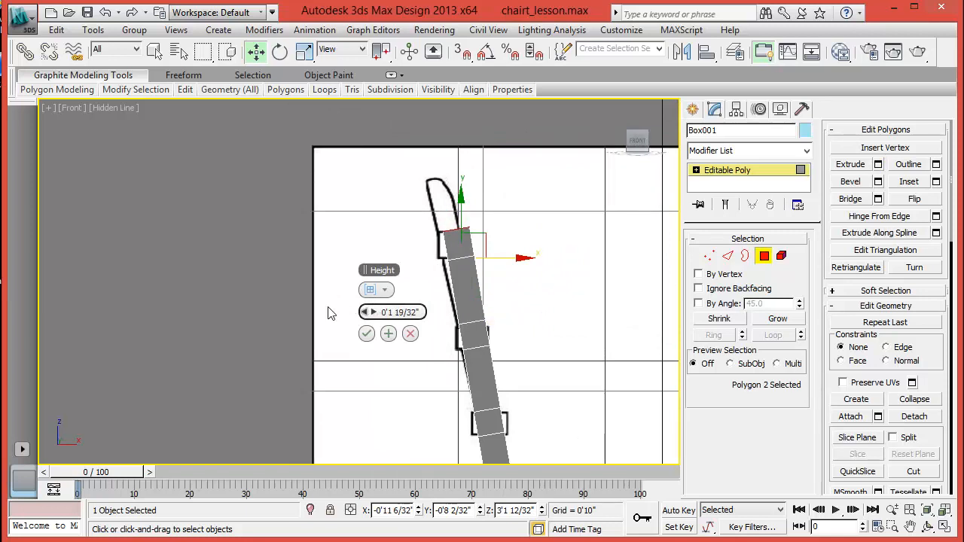
click(388, 333)
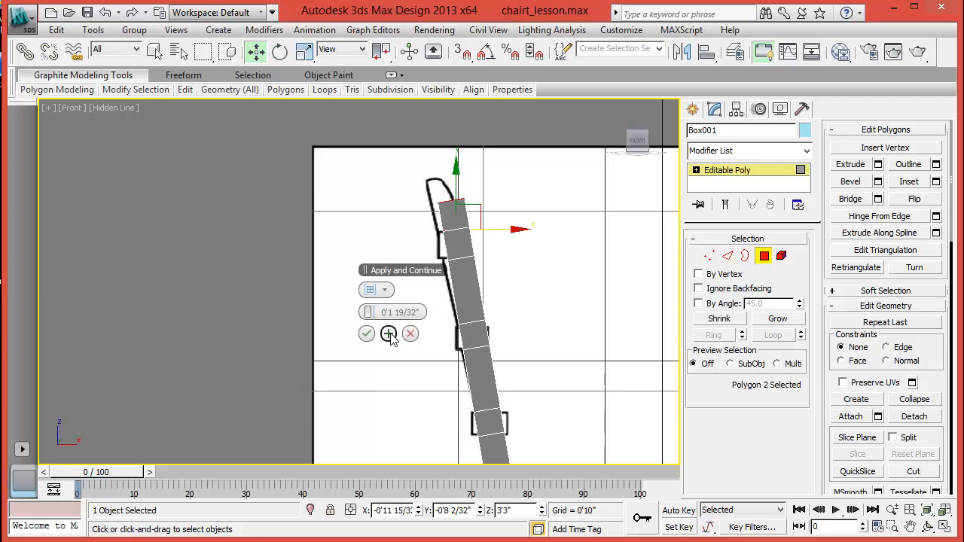
drag(377, 316, 383, 312)
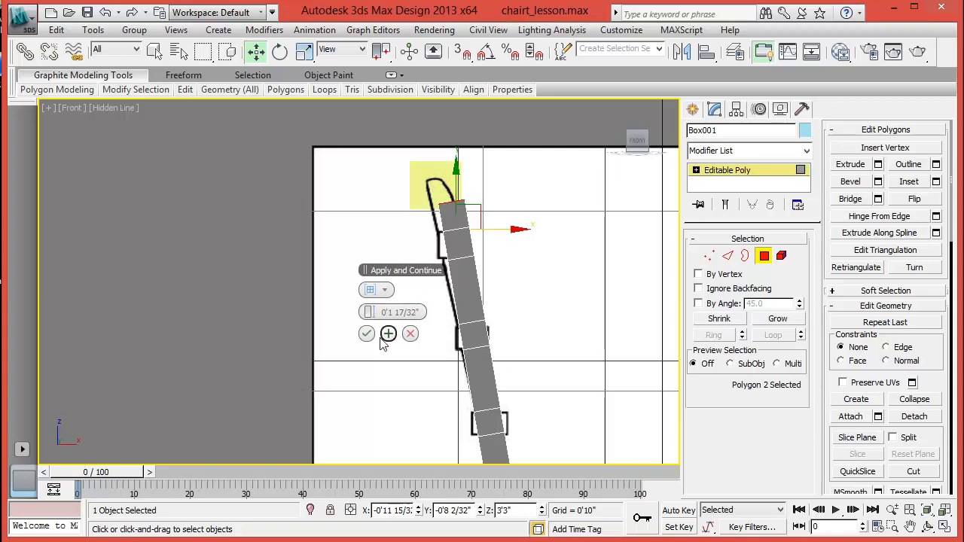
click(366, 334)
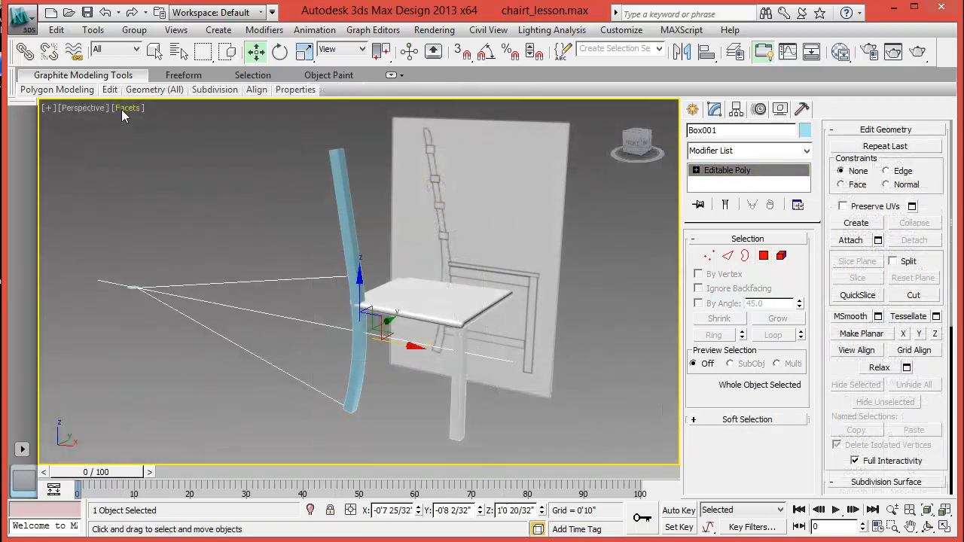
- Show the Perspective view in Hidden Line shading and select the two horizontal edges bounding the leg's inner-face polygon just below the seat
click(123, 108)
click(161, 213)
scroll(268, 340, up, 8)
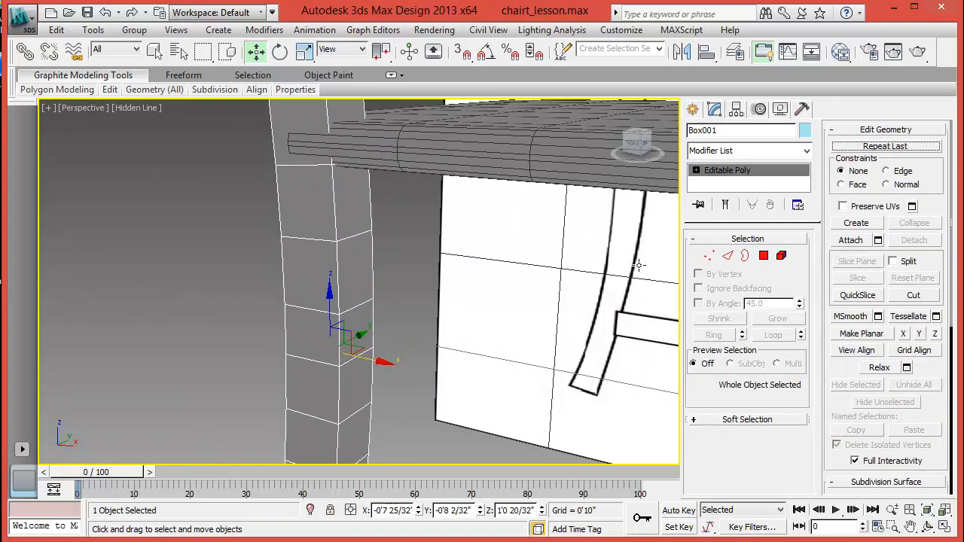
key(2)
click(365, 234)
alt+middle_drag(407, 280, 399, 251)
ctrl+click(357, 173)
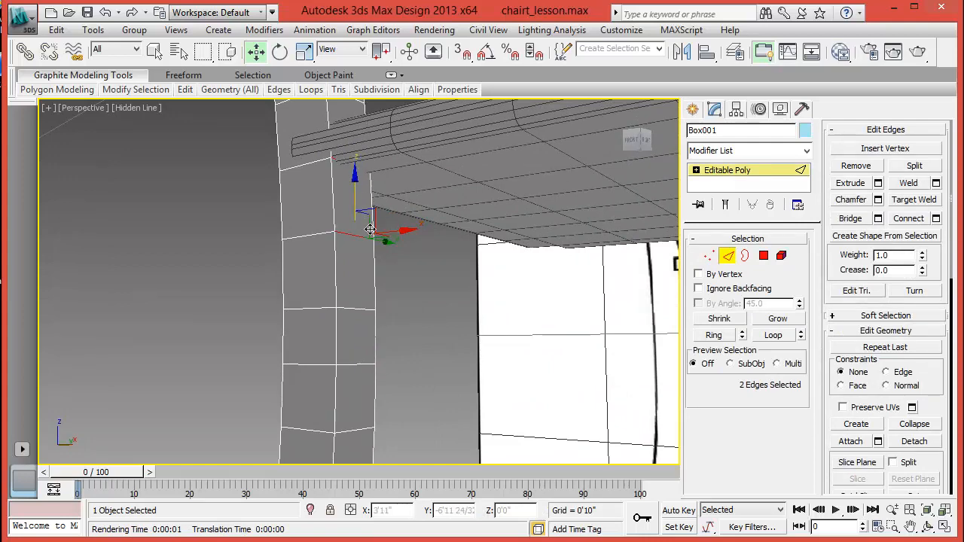
- Add the two horizontal edges bounding the lower inner-face polygon at stretcher height to the edge selection
middle_drag(389, 311, 364, 341)
scroll(400, 257, down, 6)
scroll(363, 343, up, 5)
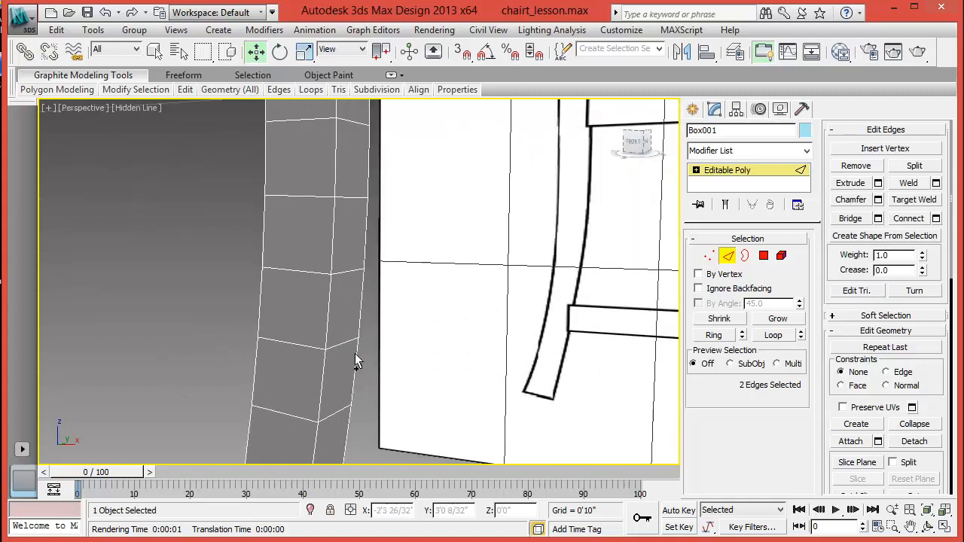
ctrl+click(337, 281)
ctrl+click(338, 281)
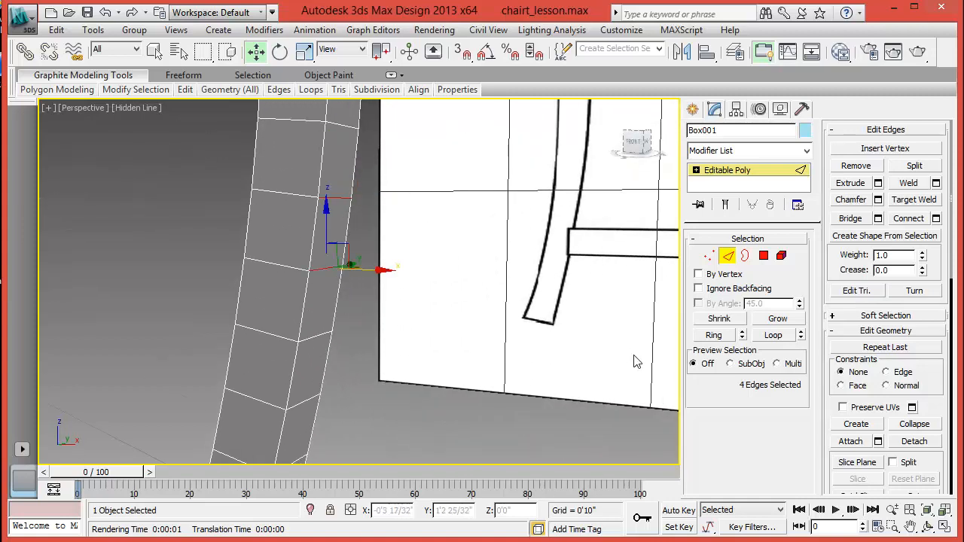
alt+middle_drag(635, 361, 653, 320)
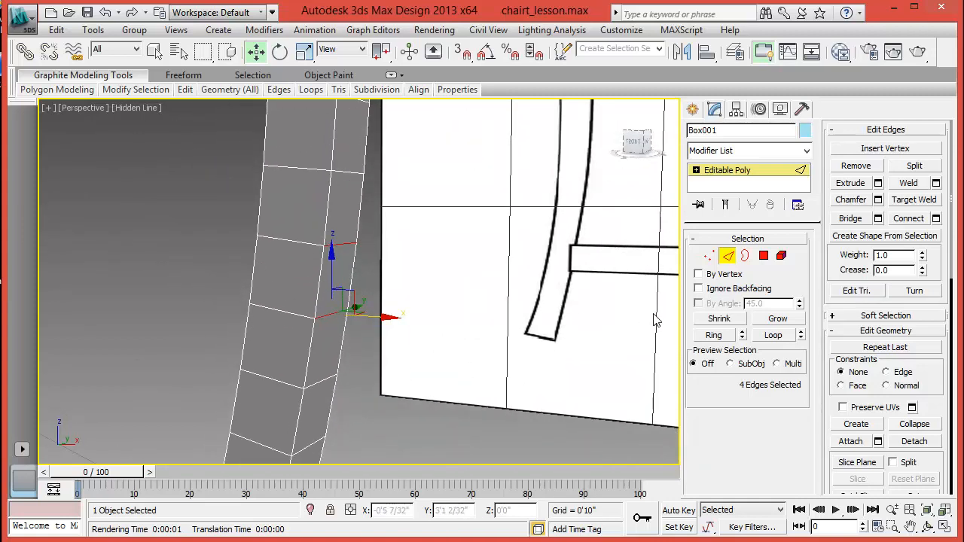
- Connect the selected edge pairs with 2 segments and a pinch of 26
click(935, 218)
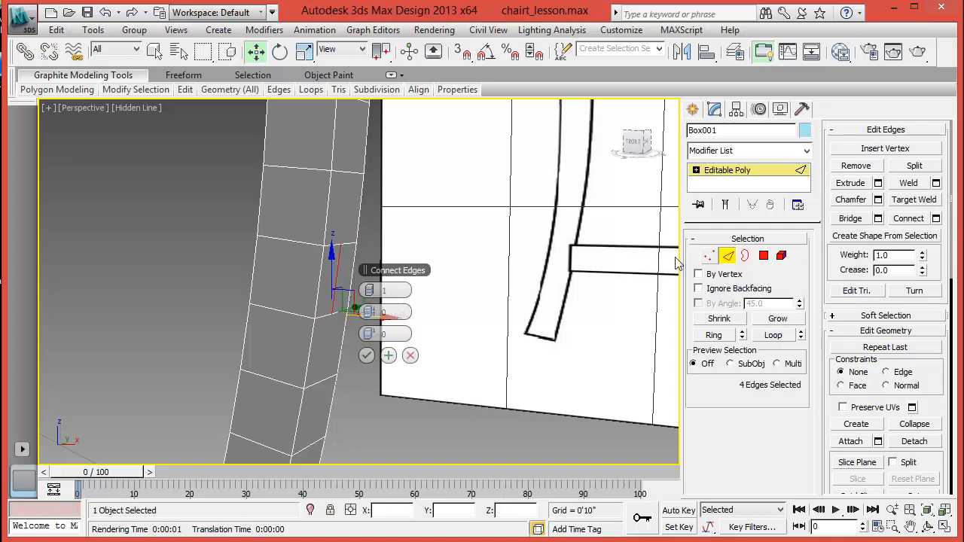
alt+middle_drag(381, 329, 402, 311)
drag(377, 312, 428, 298)
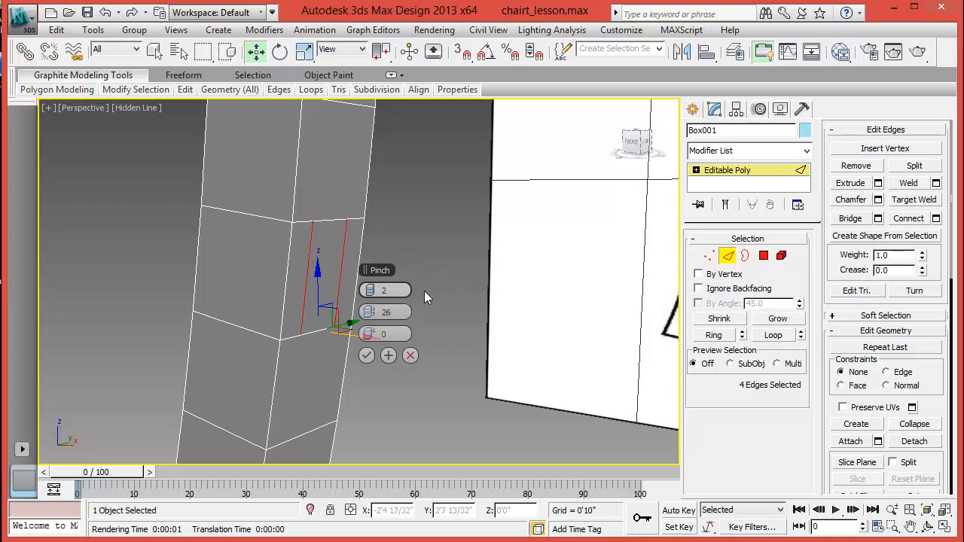
alt+middle_drag(366, 355, 421, 235)
click(366, 355)
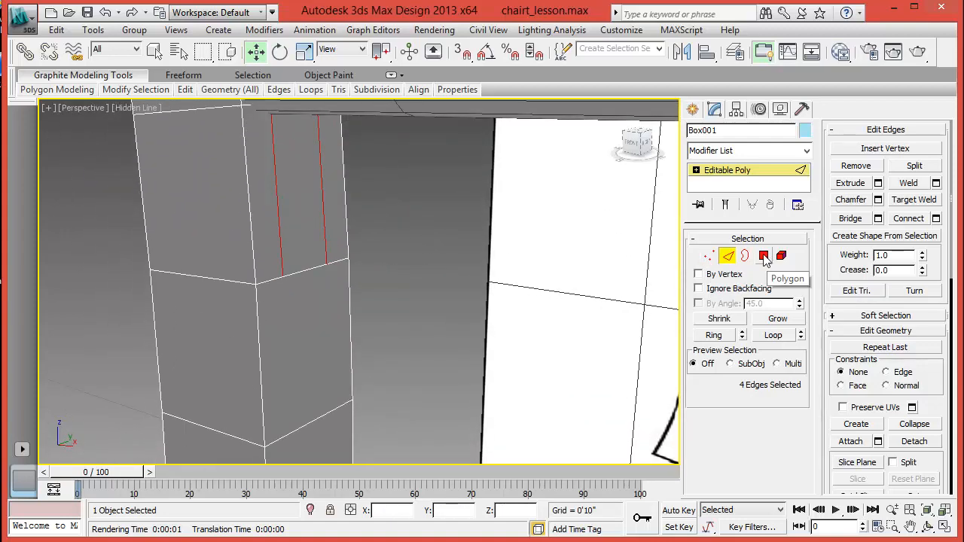
- Select the narrow middle polygons made below the seat and at stretcher height, and convert the selection to their vertices
ctrl+click(762, 256)
click(319, 244)
scroll(383, 256, down, 5)
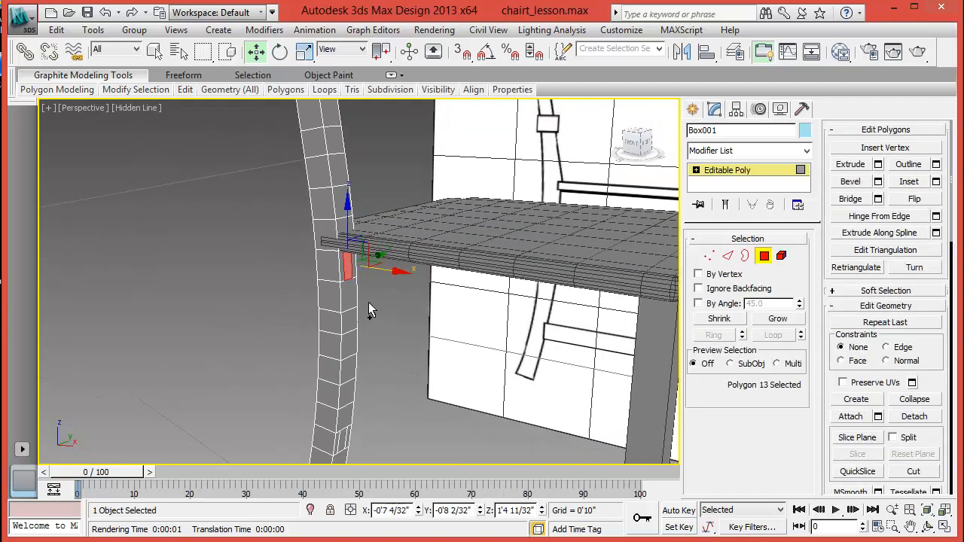
alt+middle_drag(368, 302, 337, 374)
ctrl+click(336, 374)
ctrl+click(708, 256)
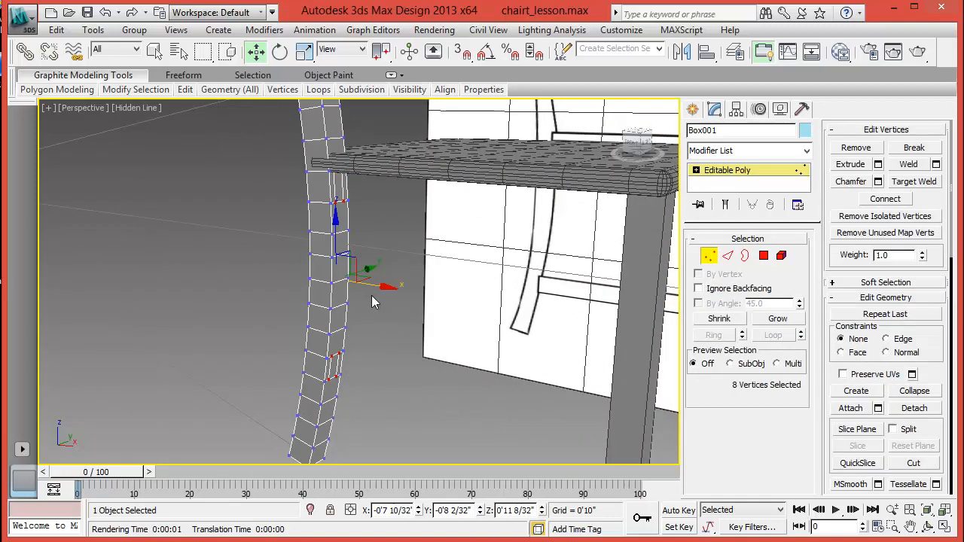
scroll(366, 327, up, 6)
middle_drag(308, 263, 357, 308)
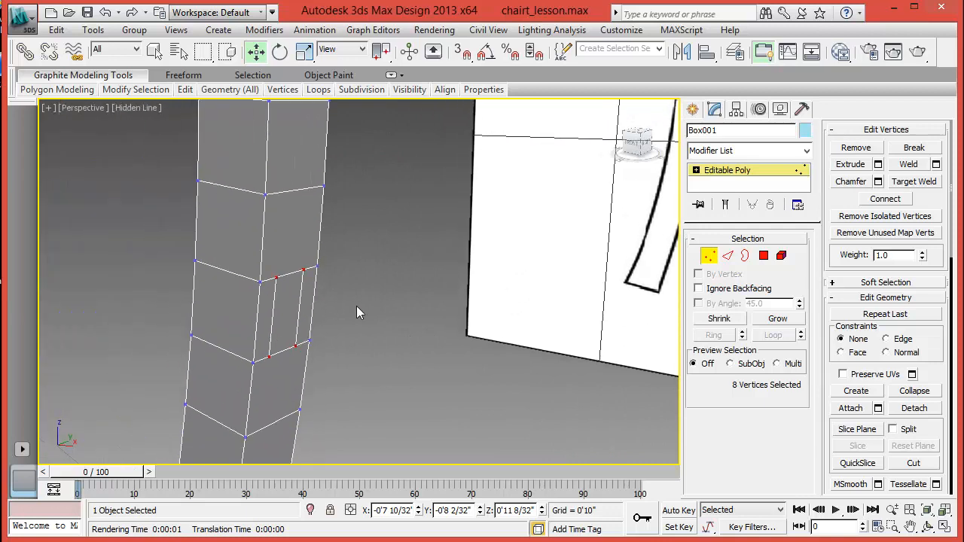
- Chamfer the eight corner vertices by 1/16" and convert the selection to the enclosed polygons
click(877, 181)
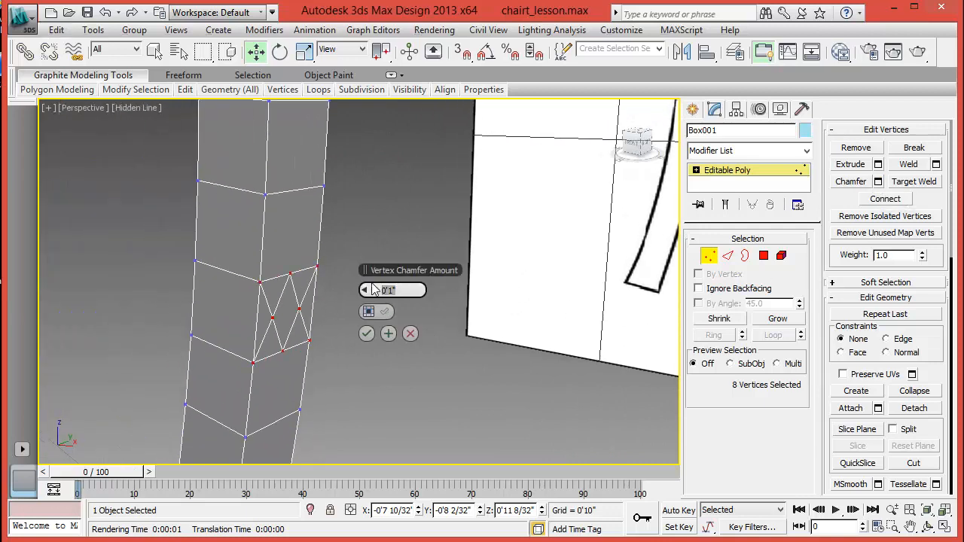
text(1/16)
key(Return)
scroll(291, 308, up, 3)
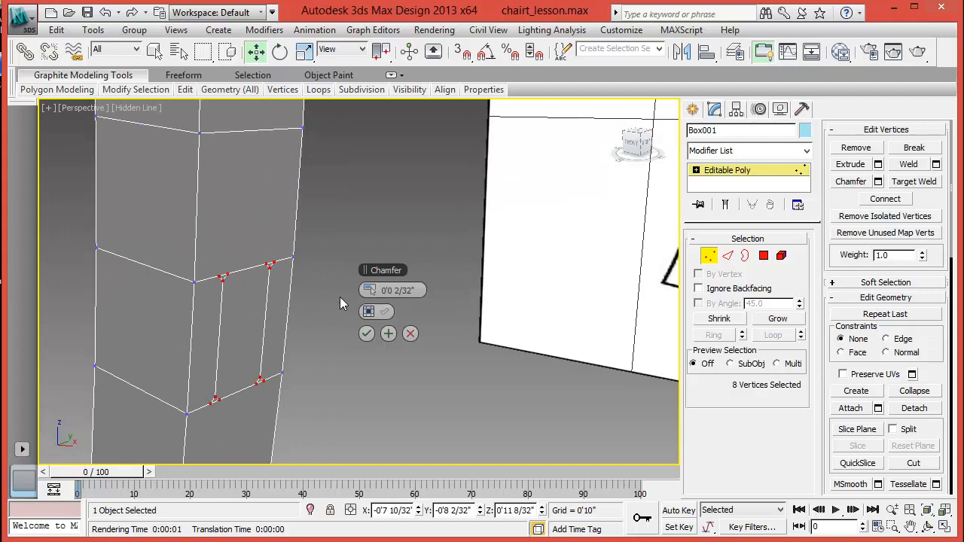
click(366, 333)
ctrl+click(763, 255)
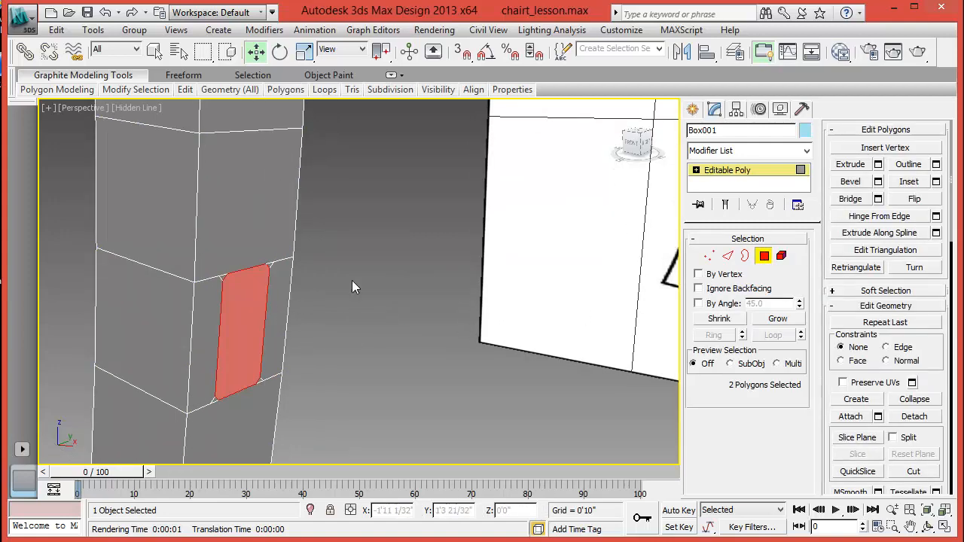
- Hide the seat object and reselect the rear leg
scroll(352, 280, down, 5)
middle_drag(422, 207, 396, 268)
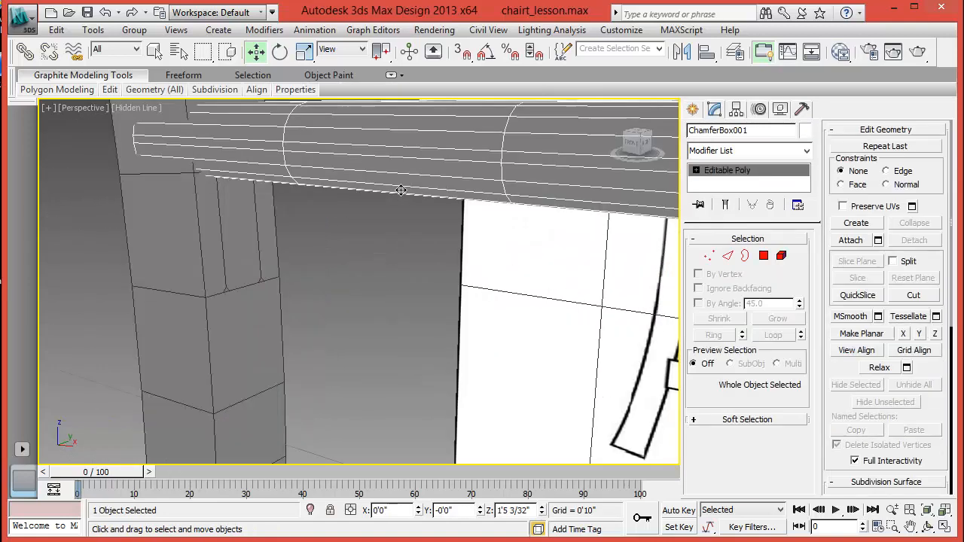
right_click(385, 176)
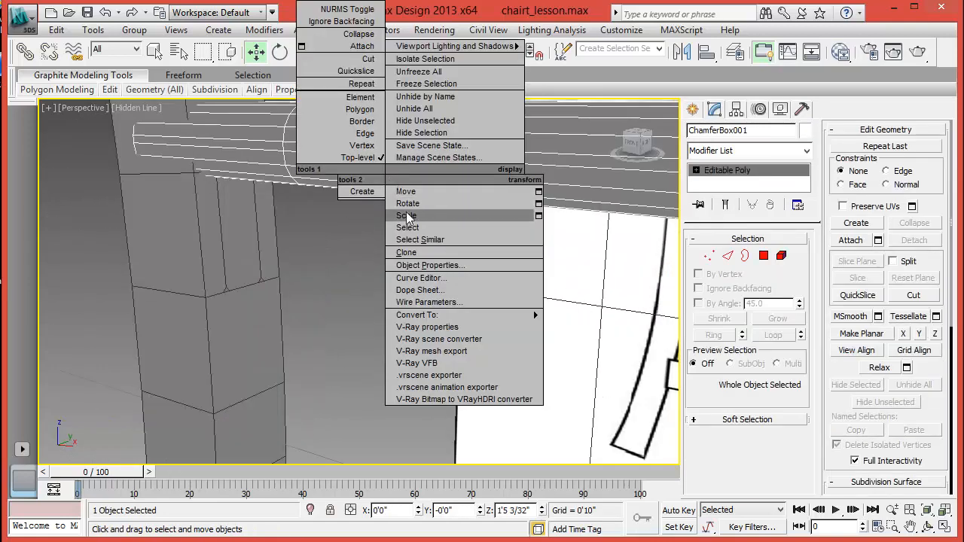
click(421, 132)
click(312, 245)
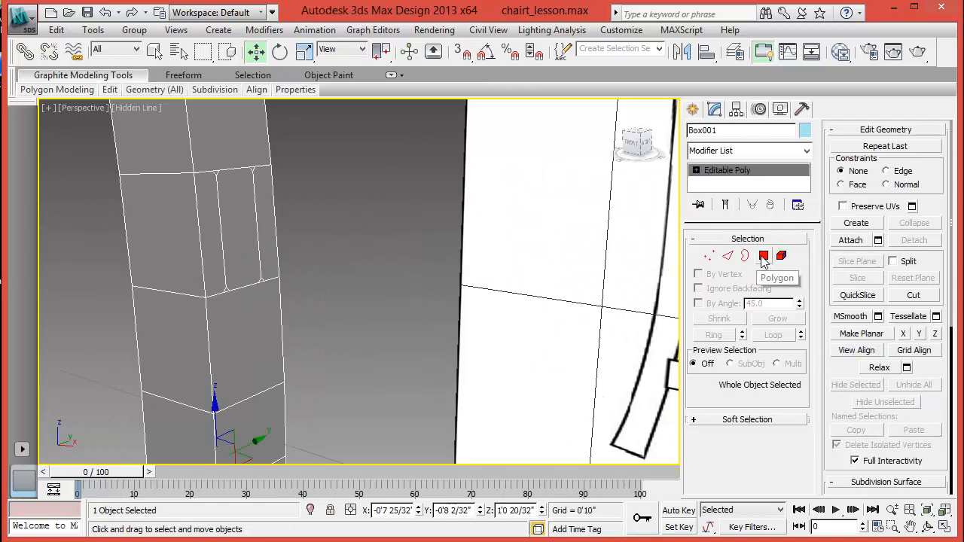
- Select all inner-face polygons around the upper rounded rectangle, including its small corner triangles, and the polygon directly beneath
click(763, 257)
click(278, 218)
click(217, 173)
ctrl+click(250, 195)
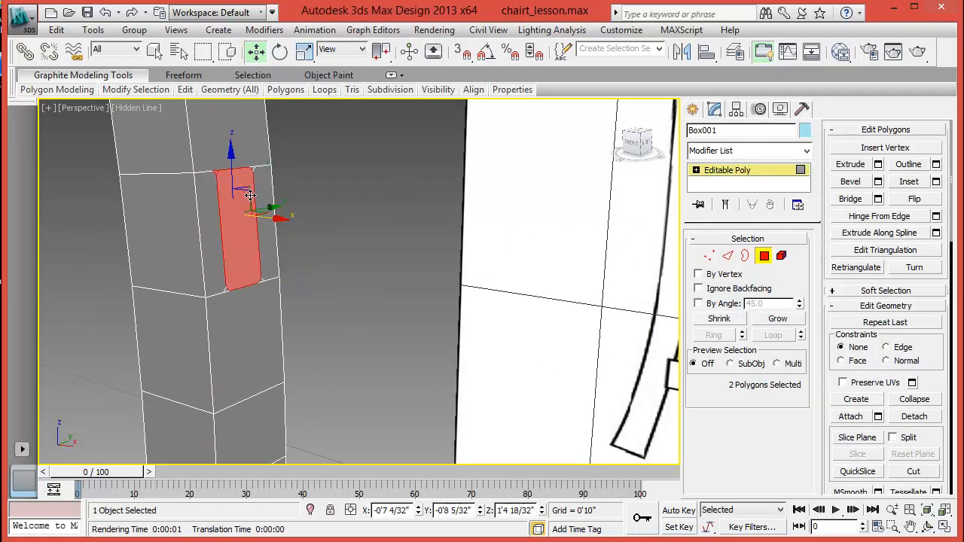
ctrl+click(263, 178)
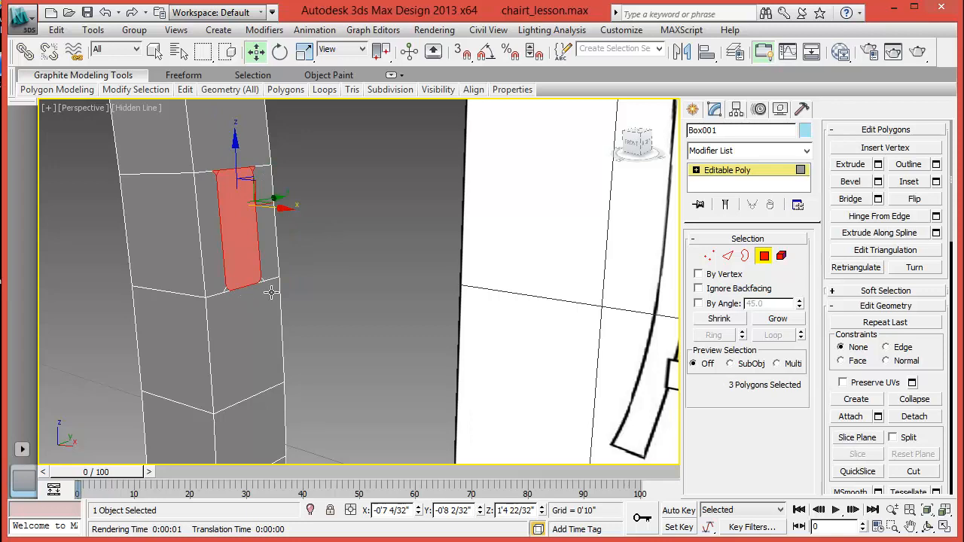
ctrl+click(267, 287)
ctrl+click(233, 295)
ctrl+click(216, 275)
ctrl+click(274, 264)
ctrl+click(256, 342)
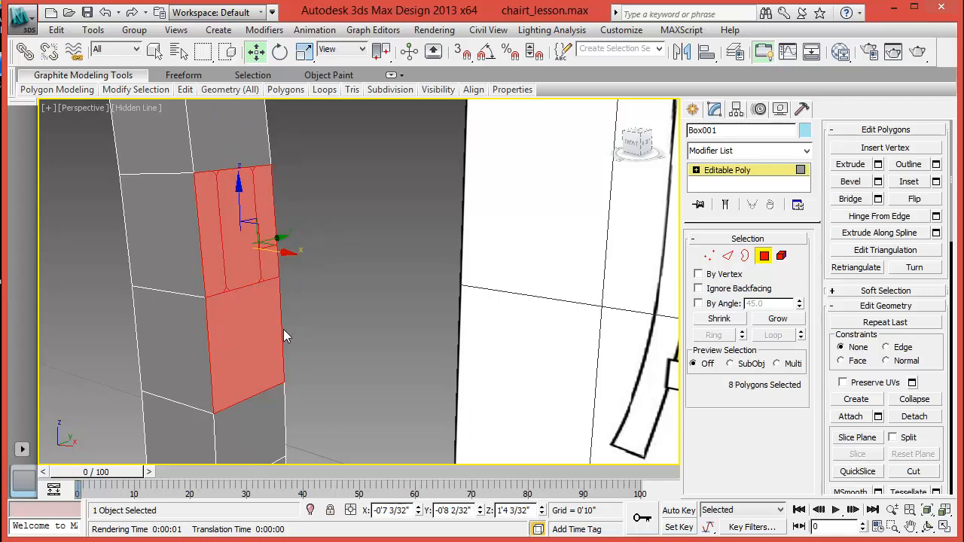
- Add the inner-face polygons between the upper and lower rounded rectangles to the selection
middle_drag(286, 333, 322, 192)
ctrl+click(323, 181)
ctrl+click(318, 252)
ctrl+click(318, 335)
middle_drag(361, 429, 368, 298)
ctrl+click(314, 167)
ctrl+click(305, 227)
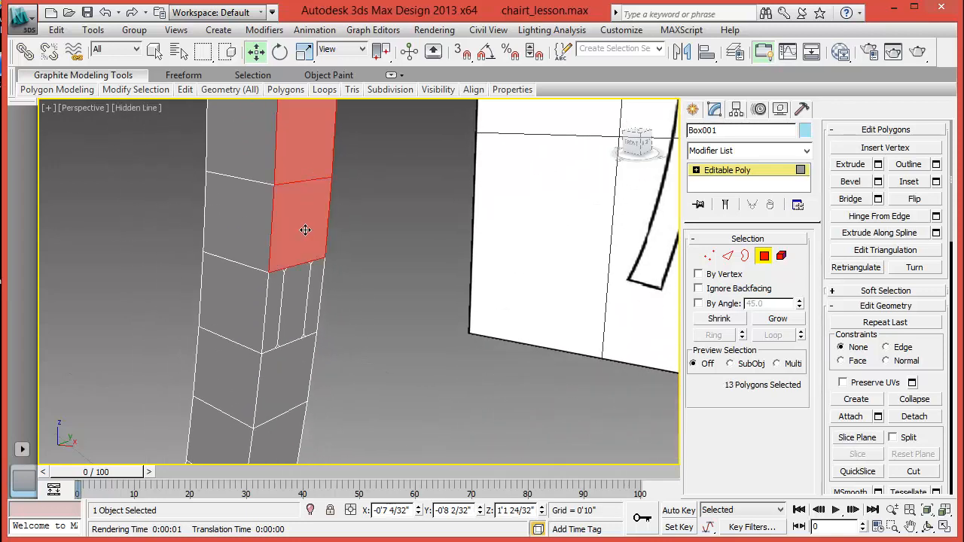
- Add the polygons around the lower rounded rectangle and the remaining inner-face polygons down to the leg's foot to the selection
ctrl+click(274, 305)
ctrl+click(288, 301)
ctrl+click(302, 297)
ctrl+click(313, 294)
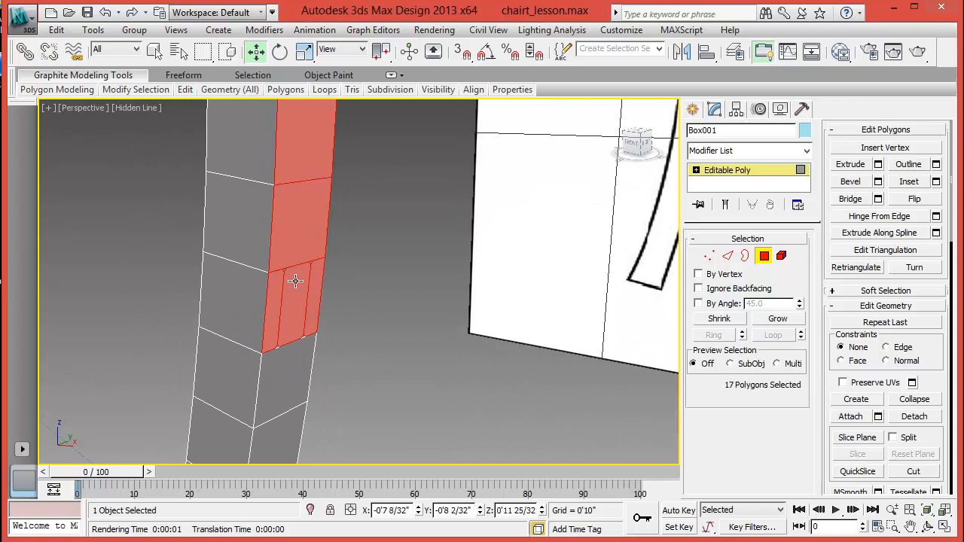
ctrl+click(299, 373)
middle_drag(289, 409, 294, 295)
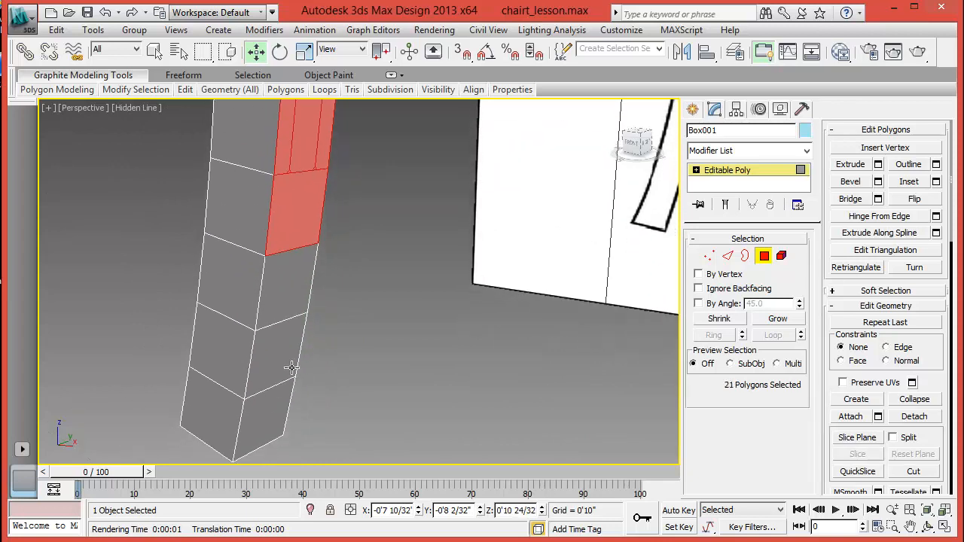
ctrl+click(294, 292)
ctrl+click(293, 364)
ctrl+click(279, 420)
- Clone the selected inner-face polygons to an element, offset along X toward the front leg
scroll(369, 295, down, 6)
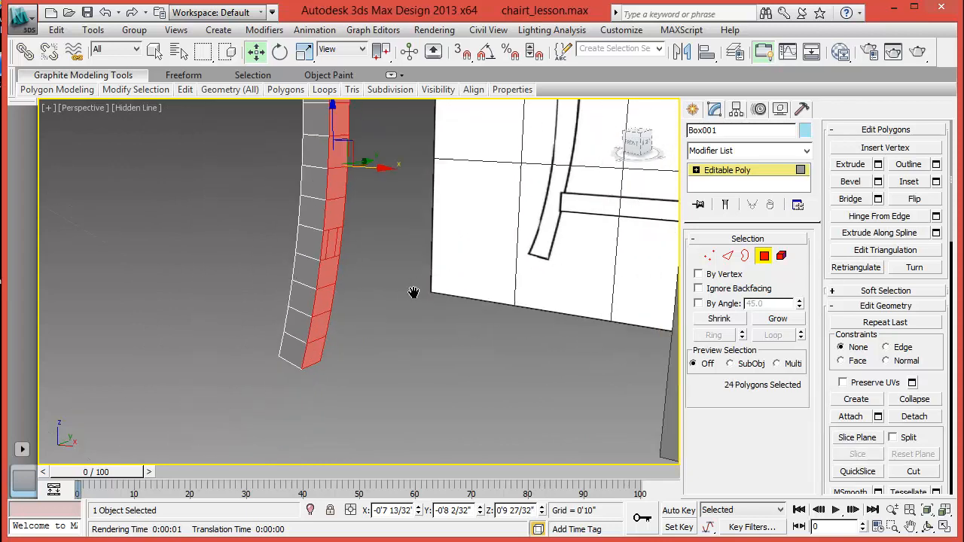
middle_drag(369, 297, 367, 319)
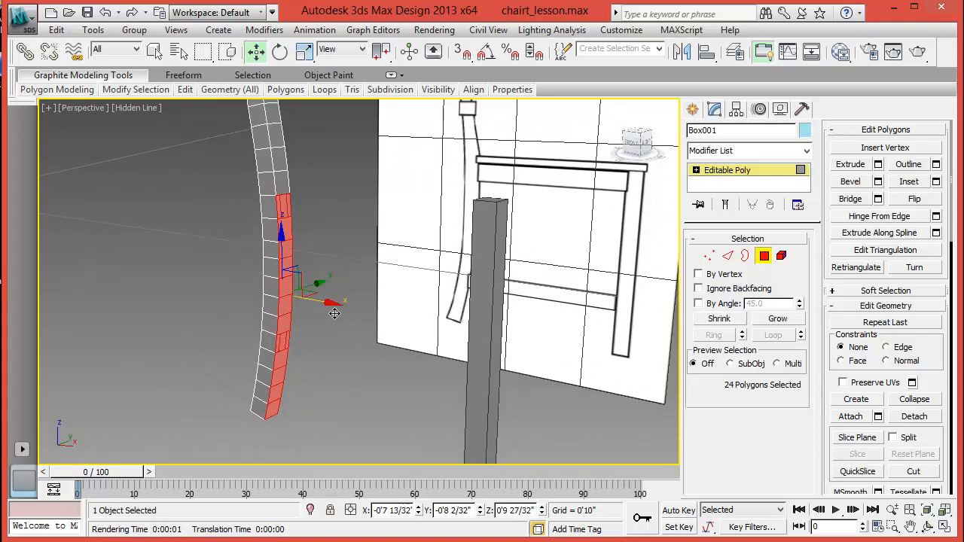
shift+drag(334, 313, 415, 324)
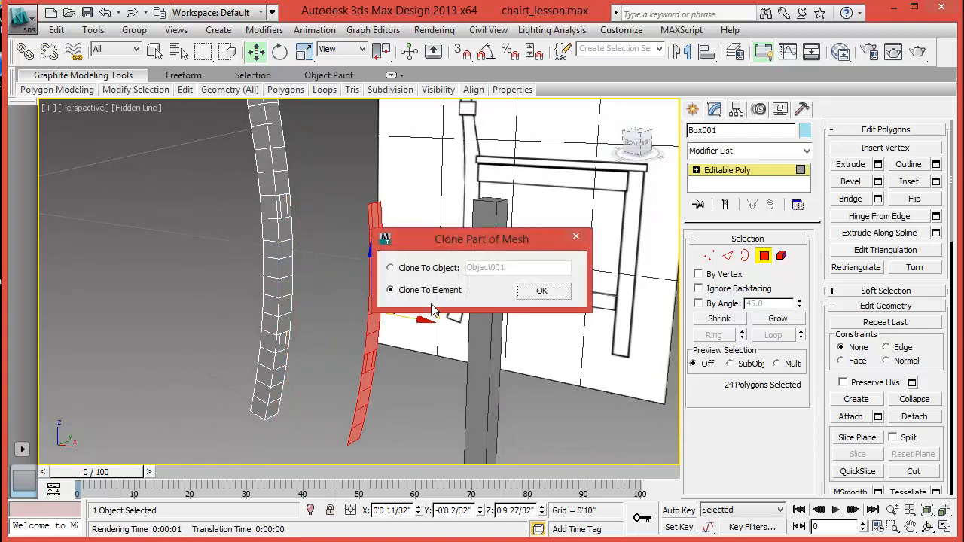
click(543, 292)
- Flatten the cloned curved strip of polygons by making it planar in X
mouse_move(422, 349)
alt+middle_down()
mouse_move(497, 336)
mouse_move(485, 351)
mouse_move(516, 352)
mouse_move(518, 340)
alt+middle_up()
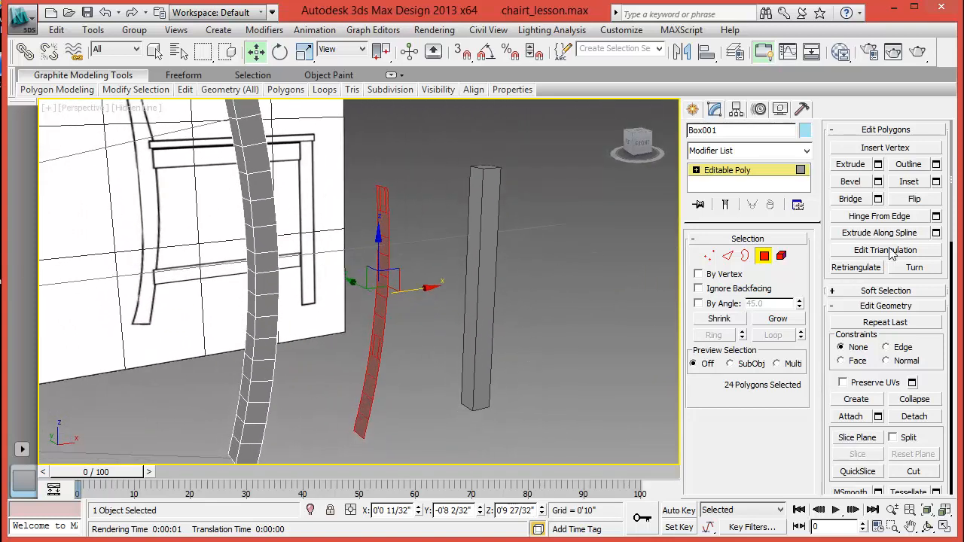
scroll(943, 343, down, 5)
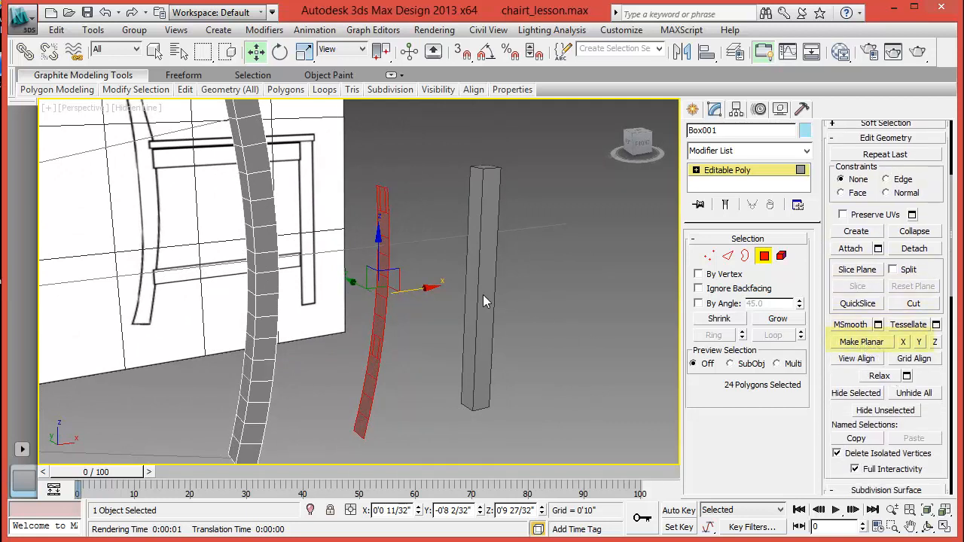
click(903, 343)
- Move the flattened strip along X to about 0'5 26/32", close to the front leg
alt+middle_drag(429, 345, 399, 342)
drag(433, 309, 515, 315)
scroll(601, 313, down, 2)
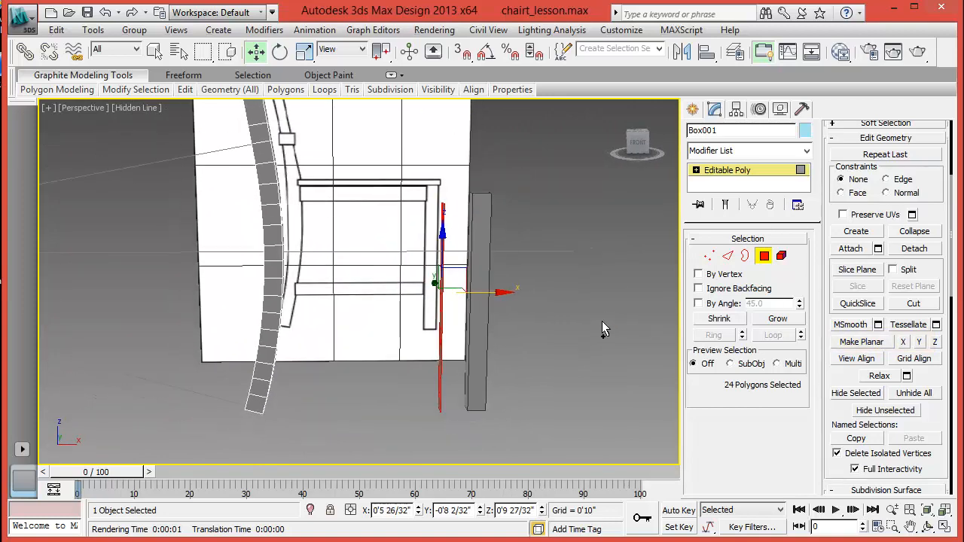
- Extrude the flattened strip's polygons with a height of 1.5" toward the front leg
middle_drag(602, 321, 537, 316)
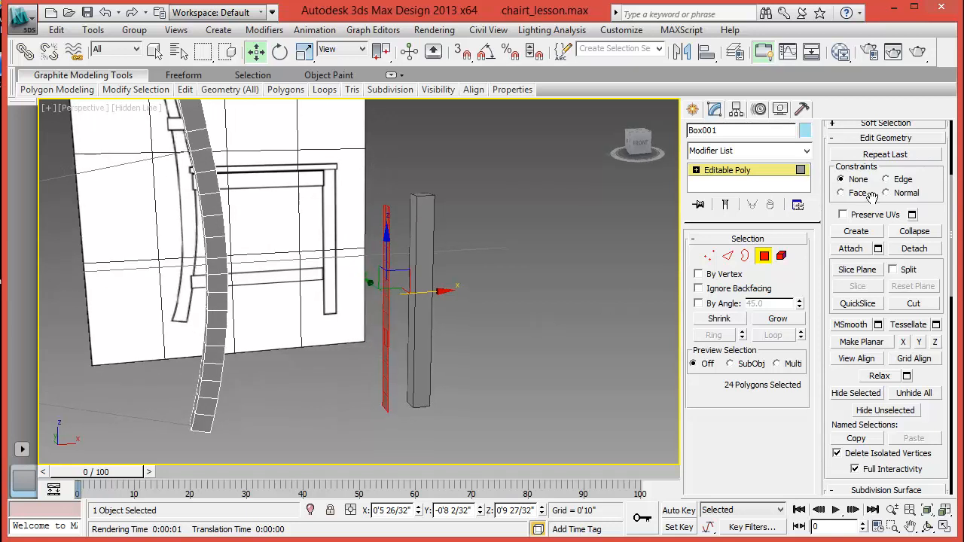
drag(843, 215, 845, 410)
click(878, 164)
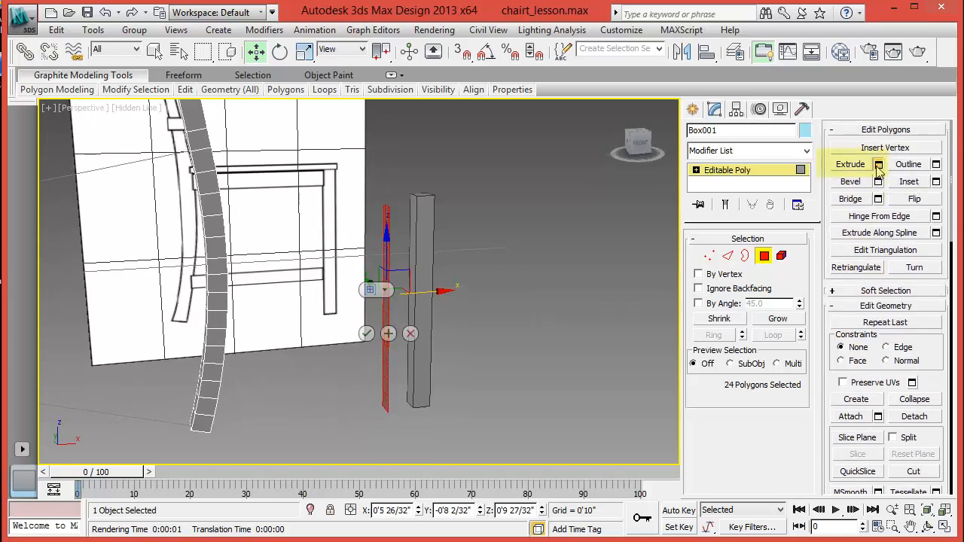
drag(420, 312, 350, 302)
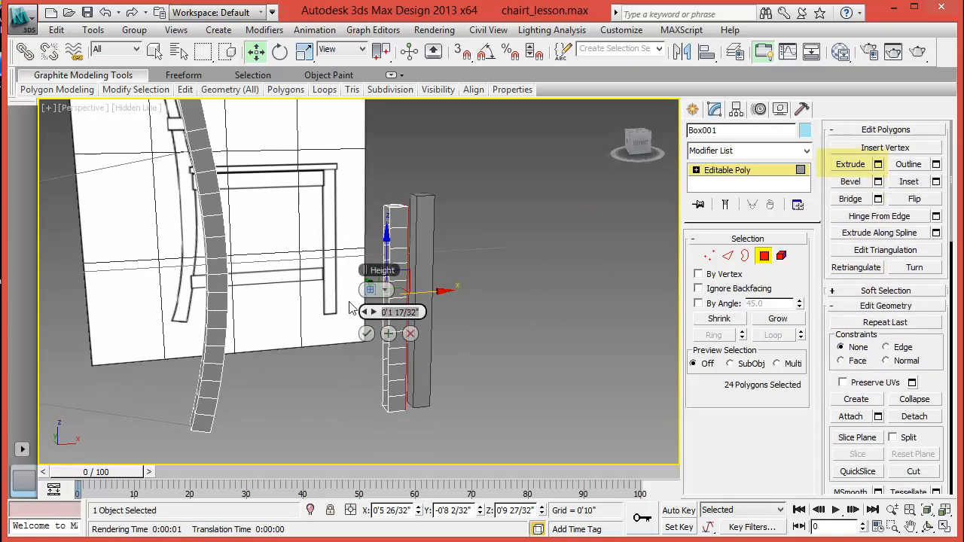
text(1.5)
key(Return)
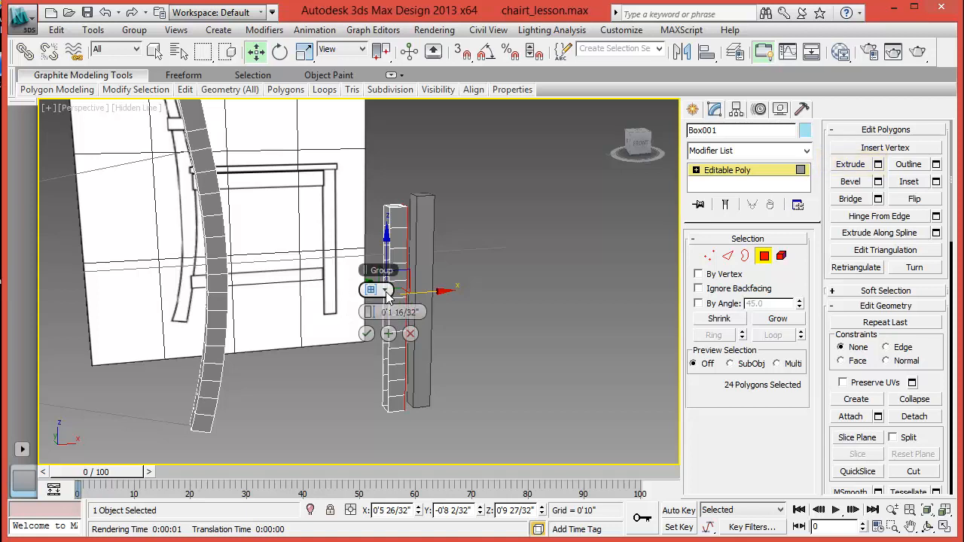
- Accept the 0'1 16/32" group extrusion and detach the straight leg element as a separate object named leg1
click(368, 334)
alt+middle_drag(444, 345, 381, 374)
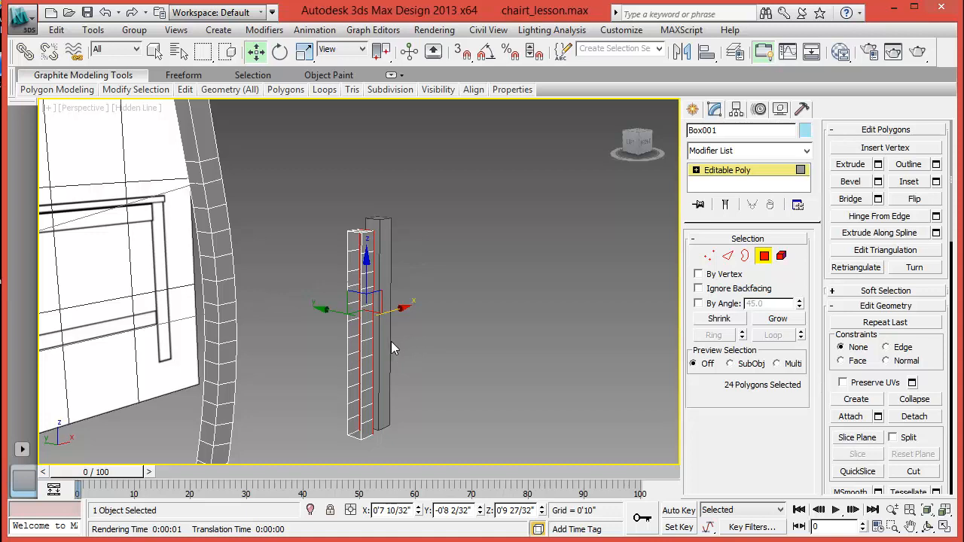
click(782, 257)
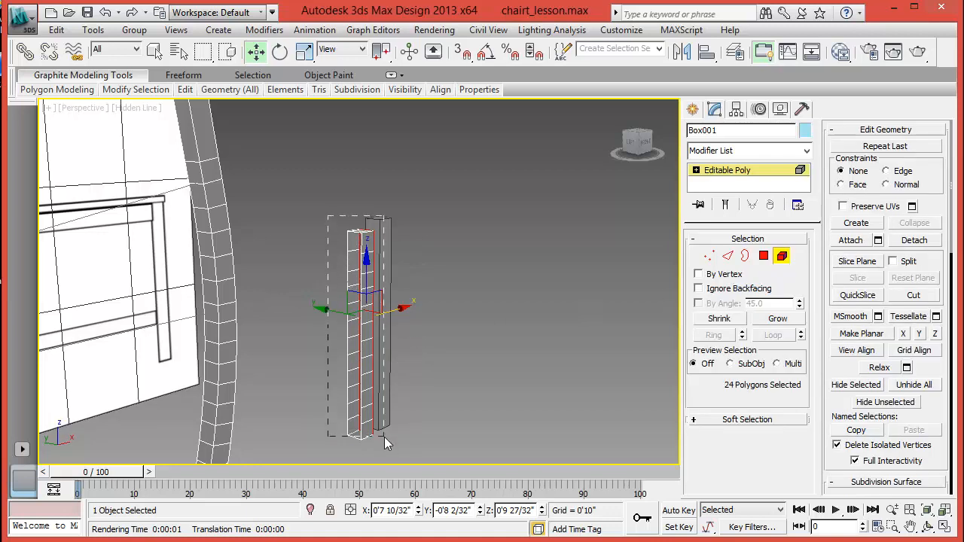
drag(384, 443, 385, 454)
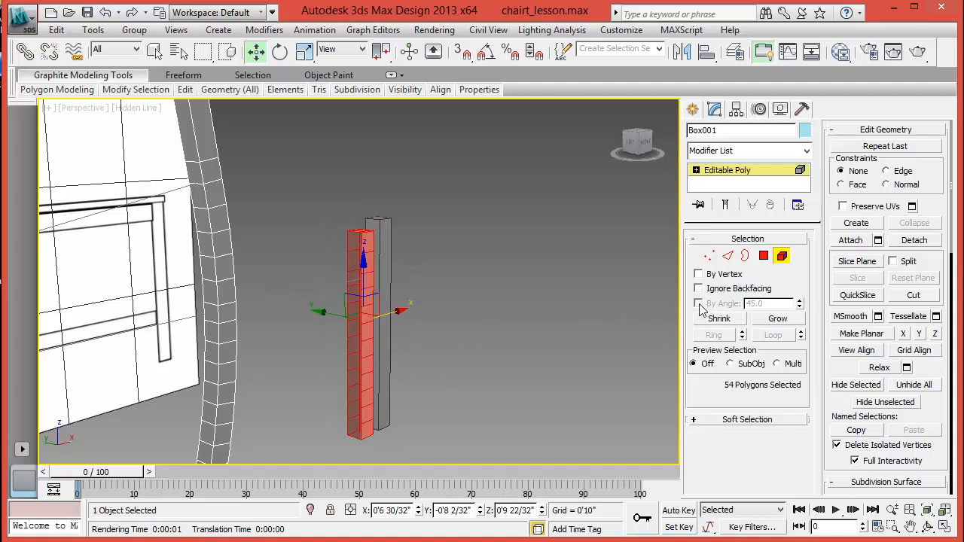
click(914, 242)
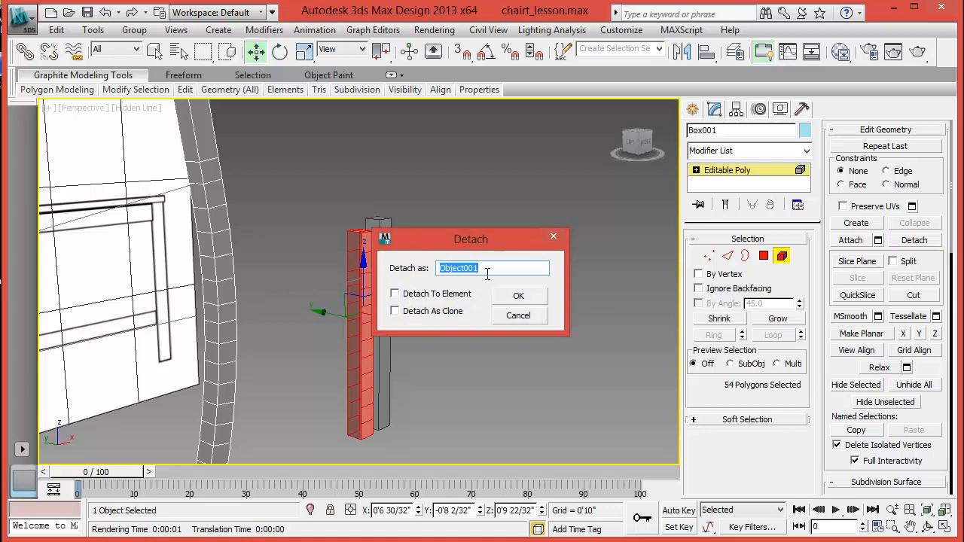
key(BackSpace)
text(leg1)
click(518, 297)
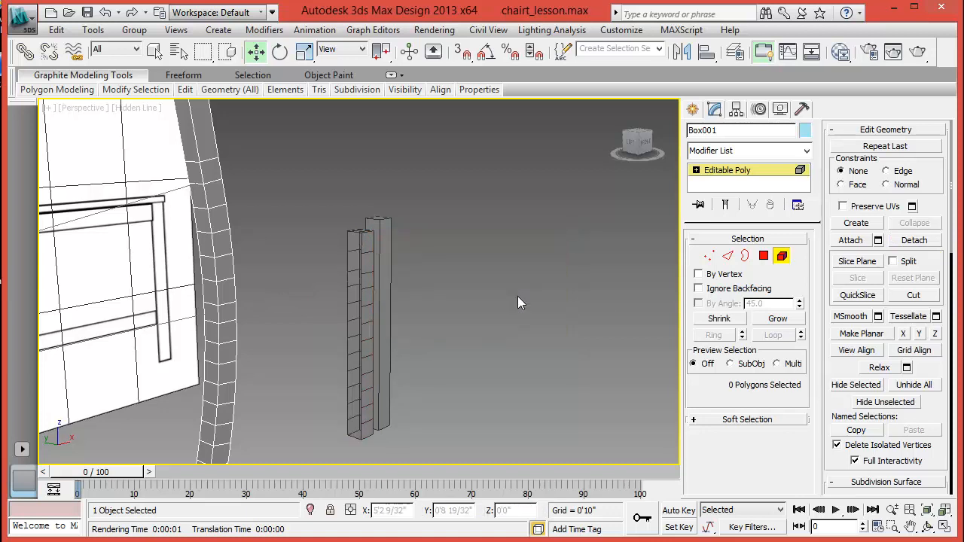
- Leave polygon editing, select leg1 as a whole object and move it about 3 inches along X
click(764, 256)
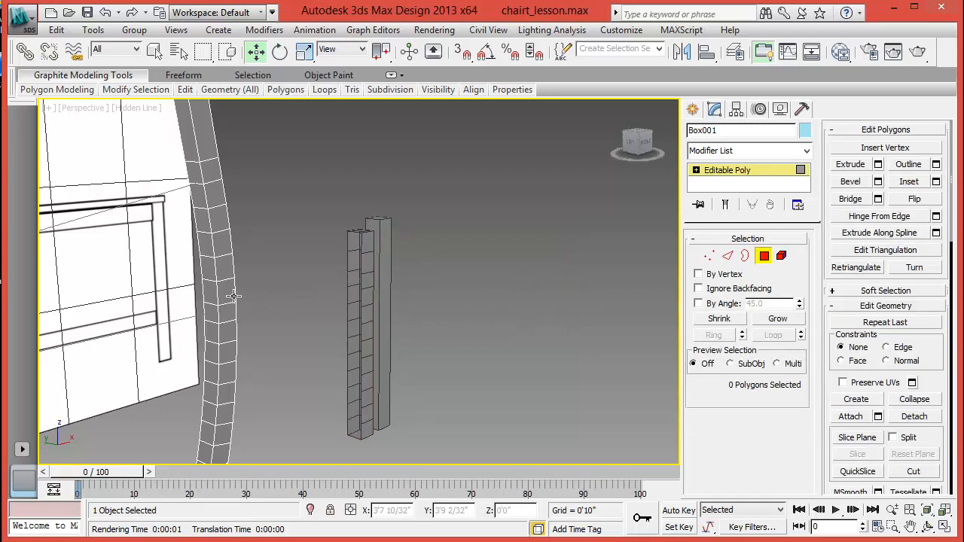
click(224, 292)
click(321, 295)
click(763, 256)
click(372, 328)
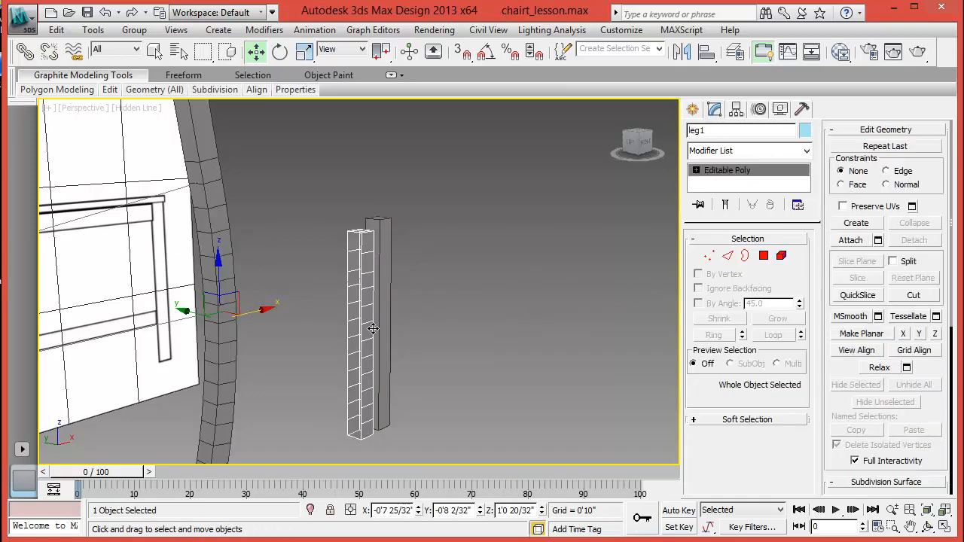
alt+middle_drag(311, 334, 259, 307)
drag(259, 307, 338, 318)
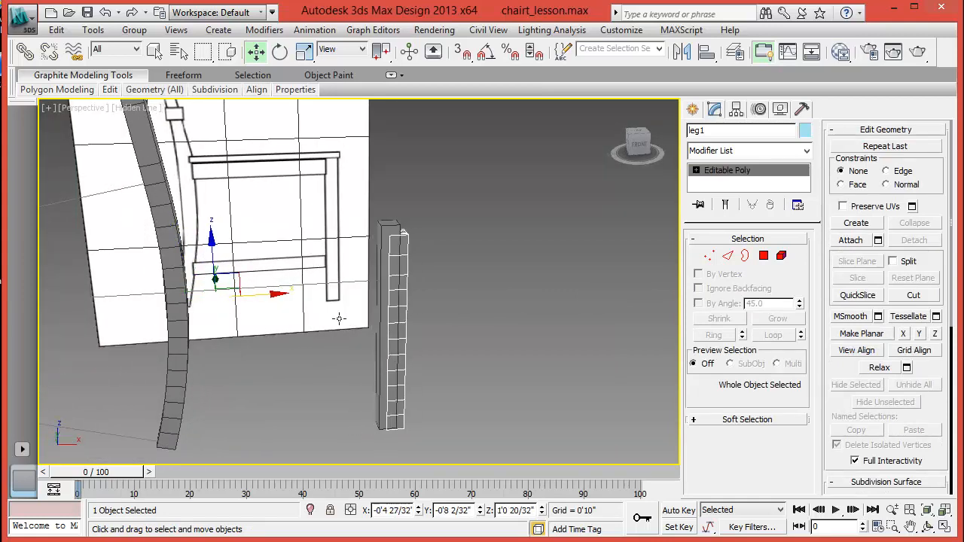
- Center the pivot of leg1 to the object, affecting the pivot only
click(737, 109)
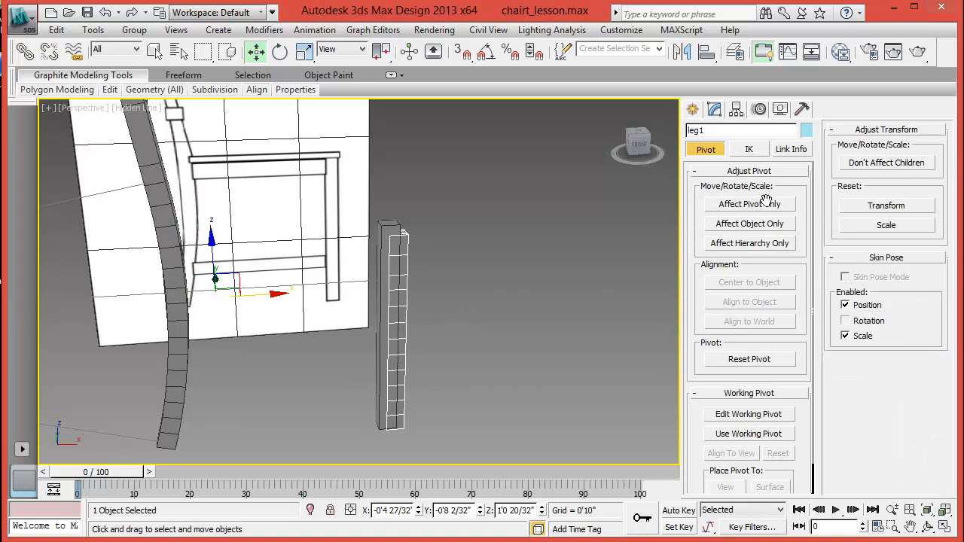
click(753, 205)
click(753, 284)
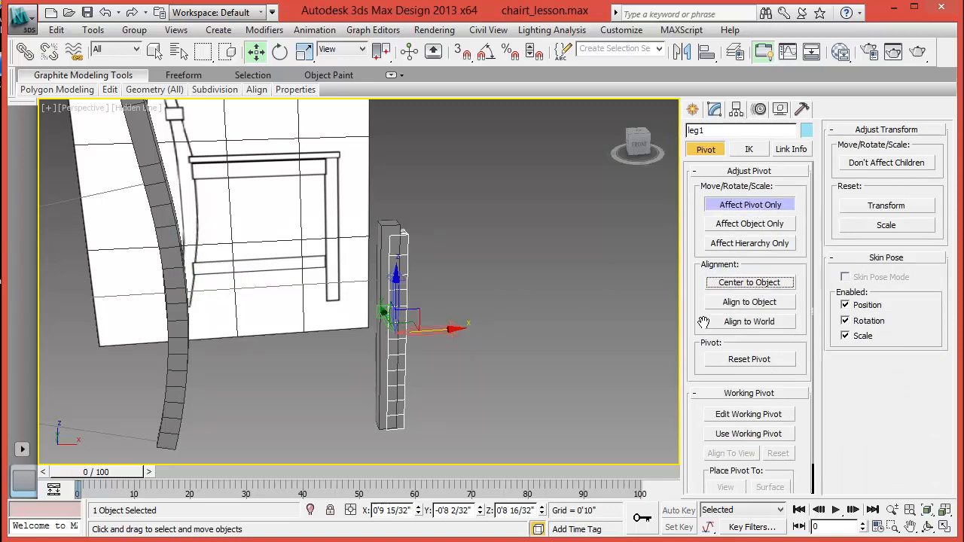
click(750, 204)
click(434, 346)
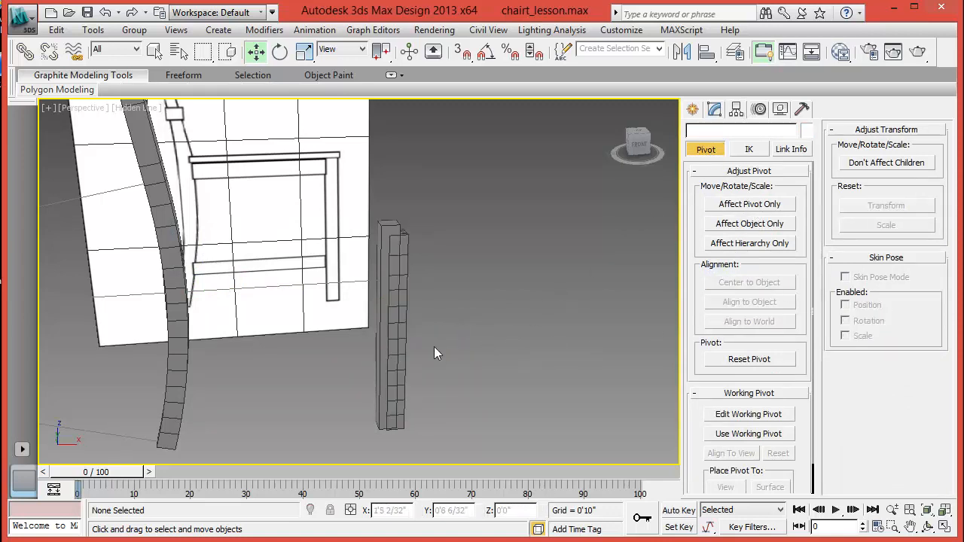
- Move leg1 along X clear of the plain box leg, to about 1'3 14/32", and add a Cap Holes modifier
click(405, 332)
drag(444, 343, 531, 352)
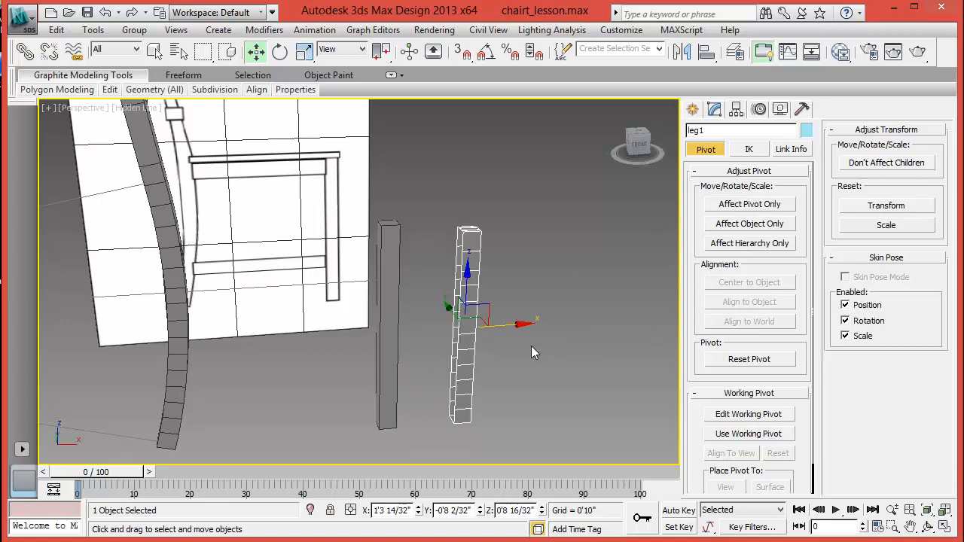
click(715, 110)
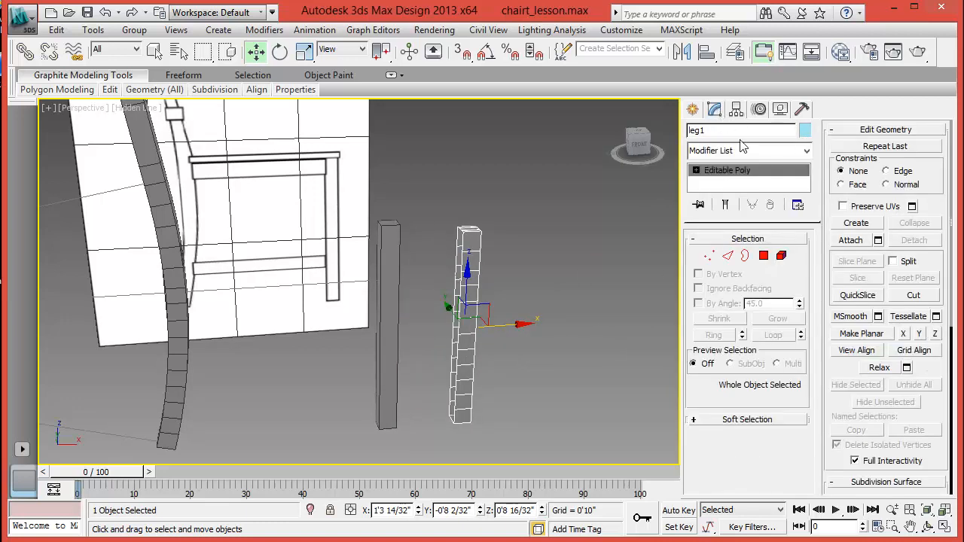
click(805, 151)
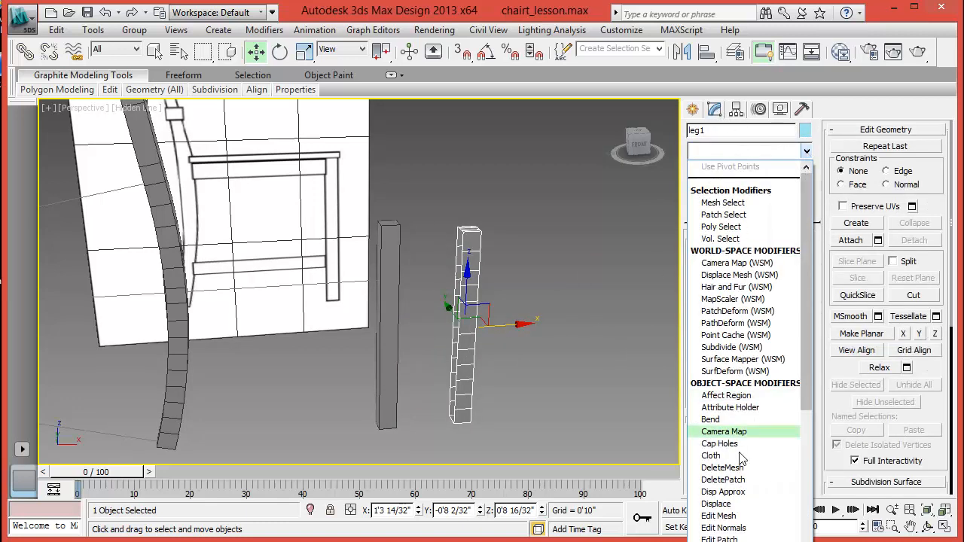
click(719, 444)
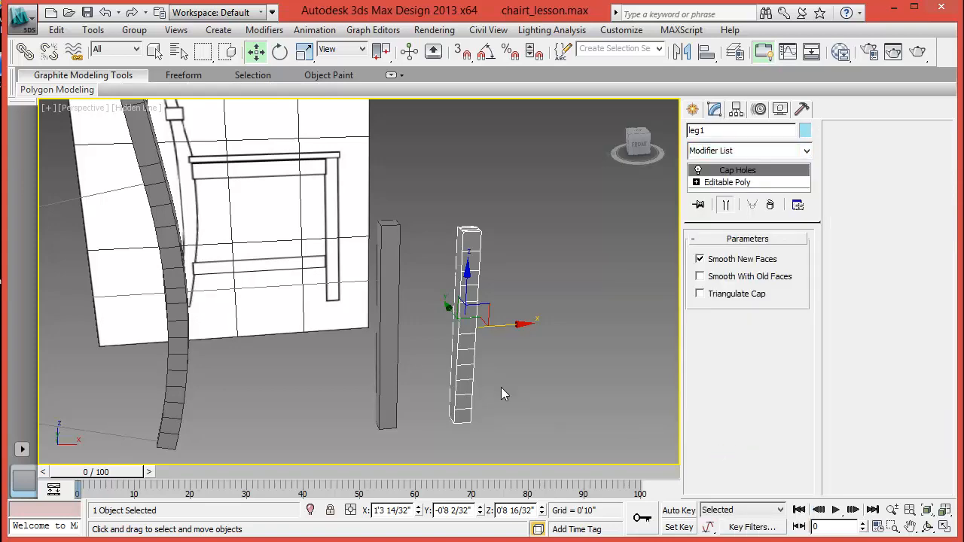
mouse_move(501, 387)
alt+middle_down()
mouse_move(545, 390)
mouse_move(509, 396)
alt+middle_up()
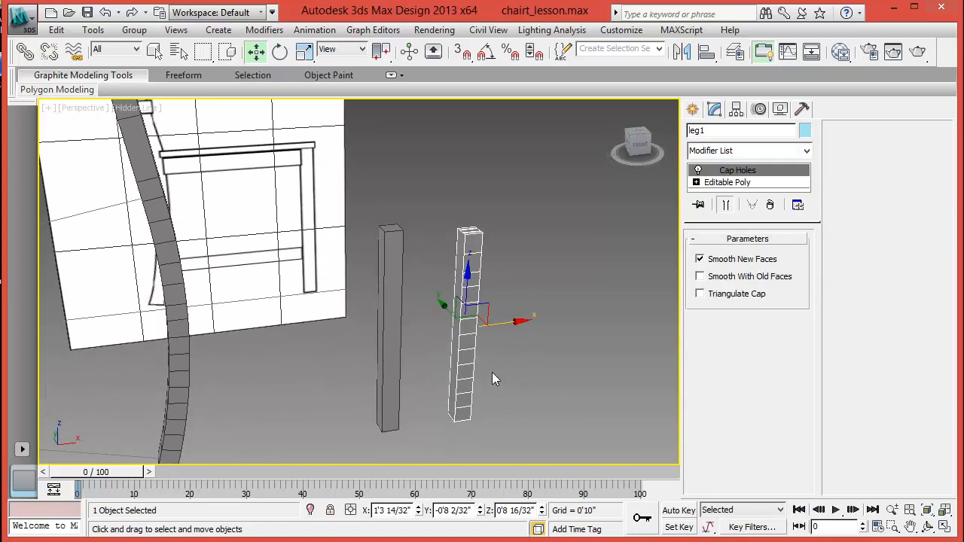
- Mirror leg1 across the X axis with zero offset and no clone
click(681, 51)
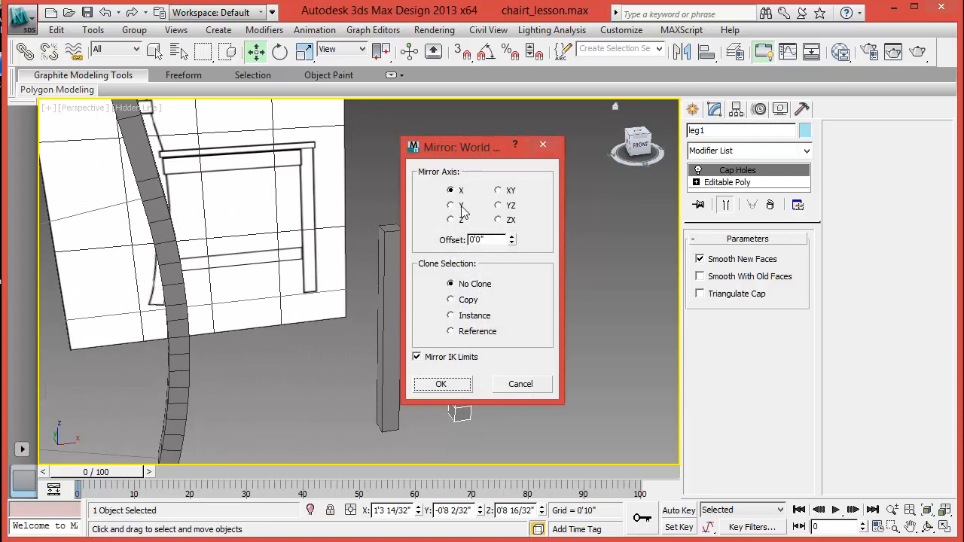
click(457, 385)
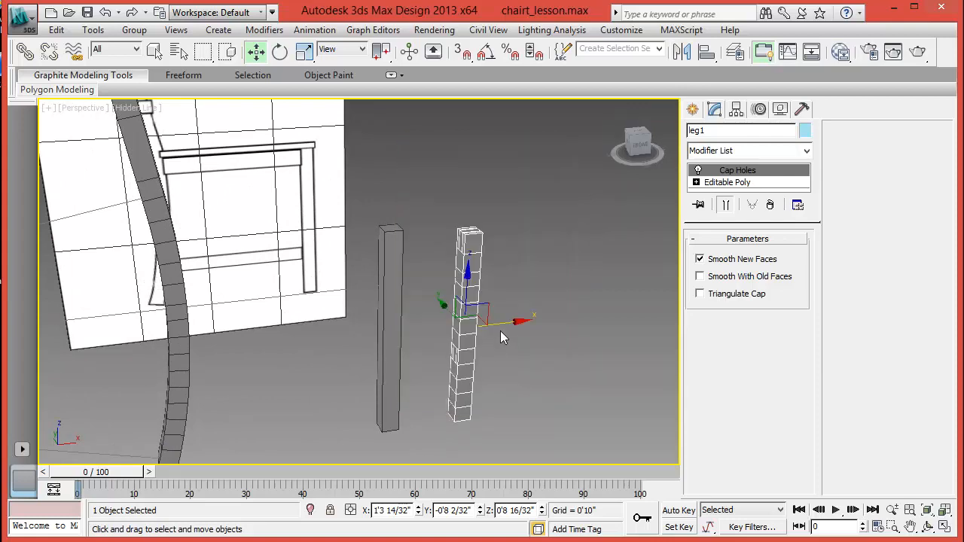
alt+middle_drag(514, 336, 563, 324)
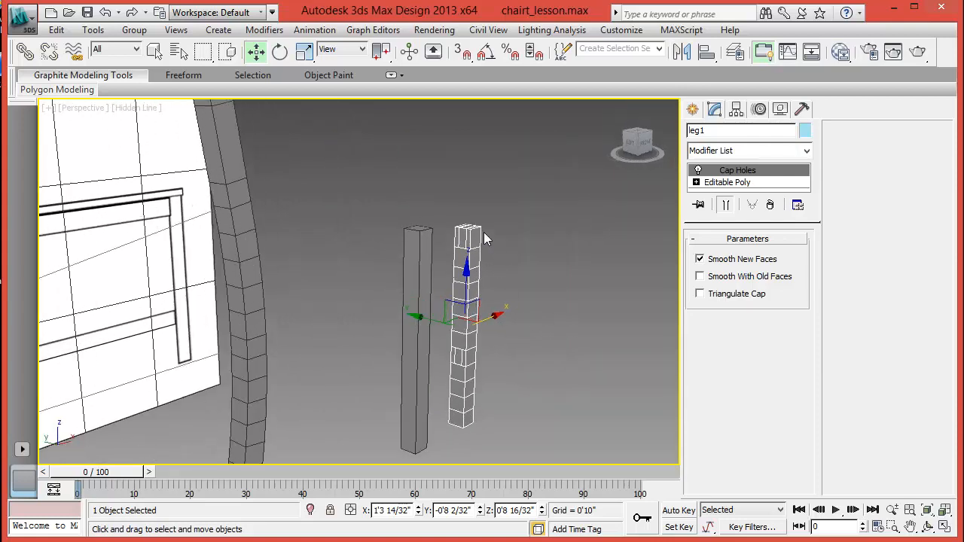
alt+middle_drag(474, 391, 345, 388)
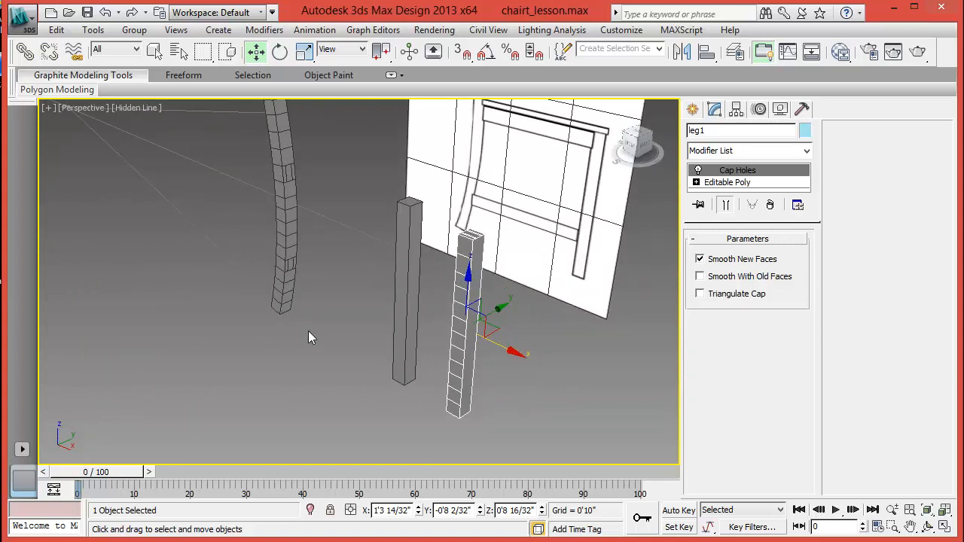
- Deselect leg1 and unhide all hidden objects in the scene
click(277, 438)
key(alt+w)
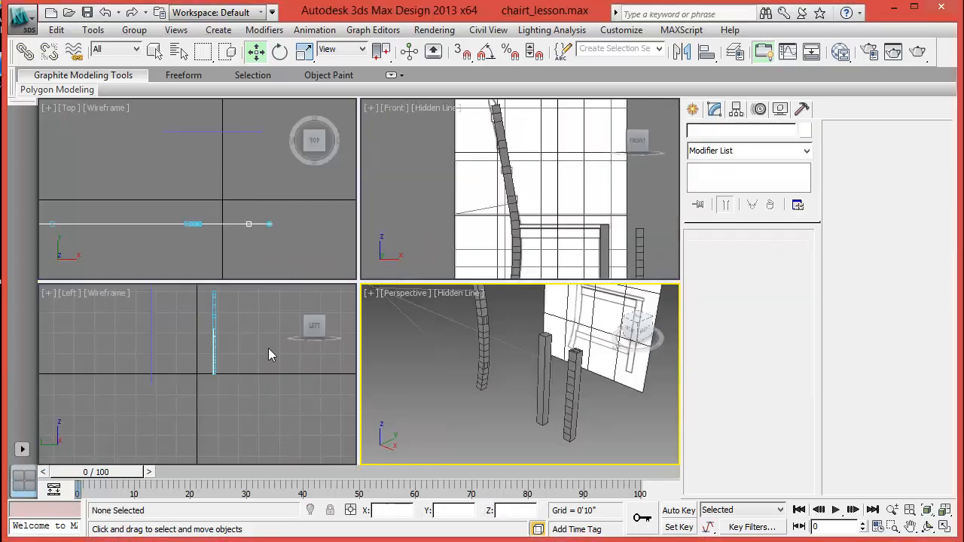
click(231, 253)
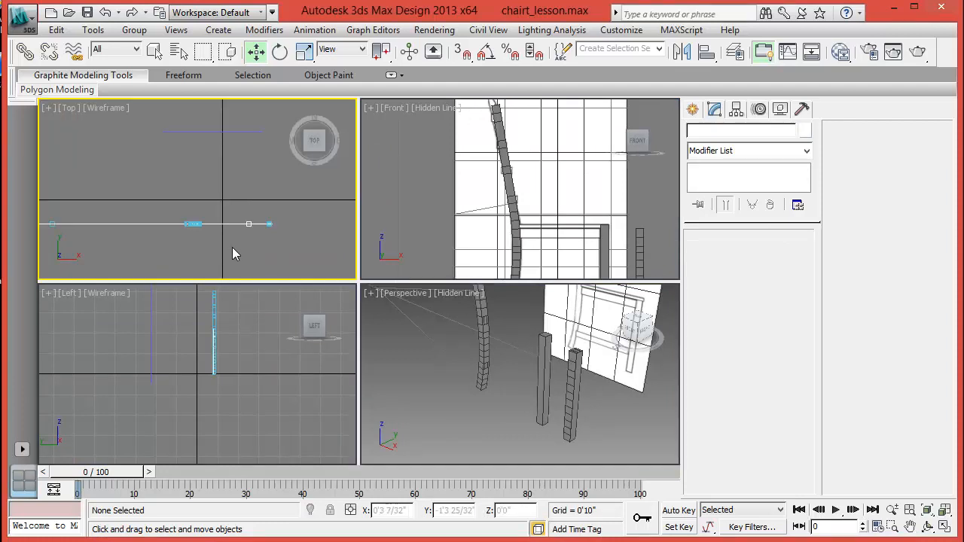
right_click(232, 247)
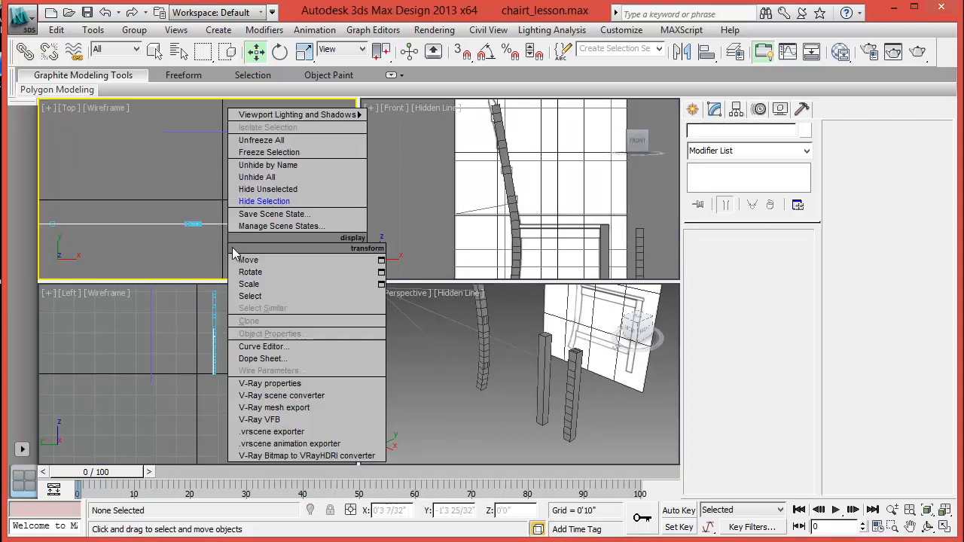
click(262, 180)
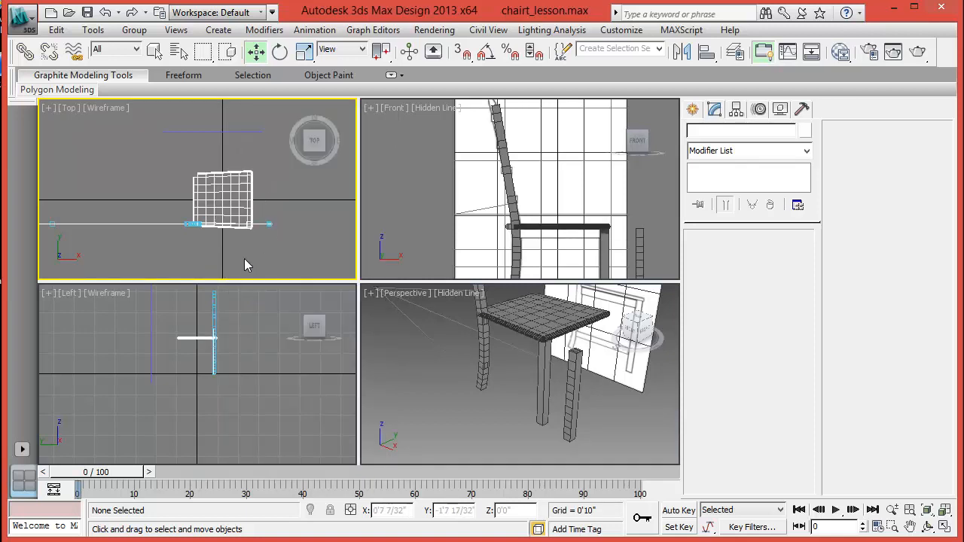
- In the Top view, move the plain box leg along X out from under the seat, to about 1'5 12/32"
key(alt+w)
scroll(265, 320, up, 5)
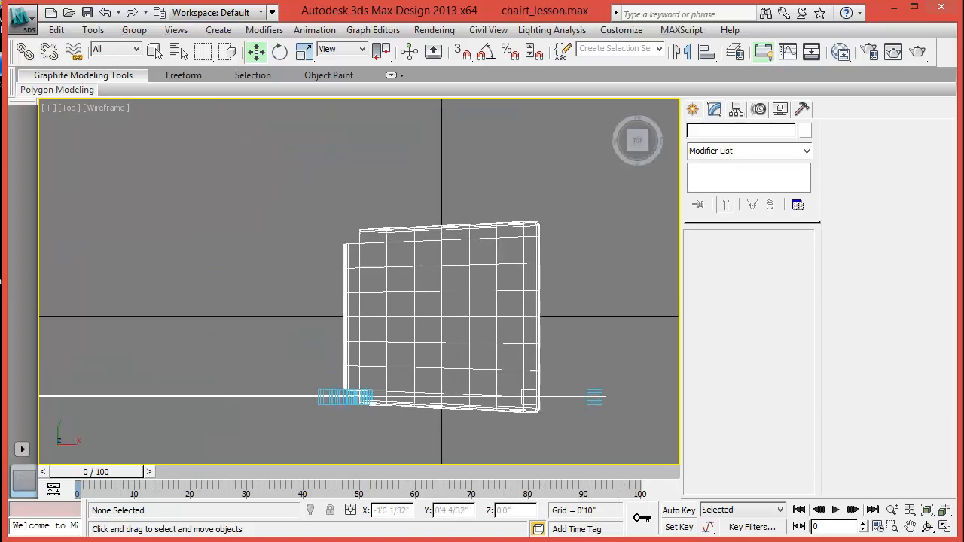
middle_drag(282, 339, 228, 250)
scroll(399, 386, up, 4)
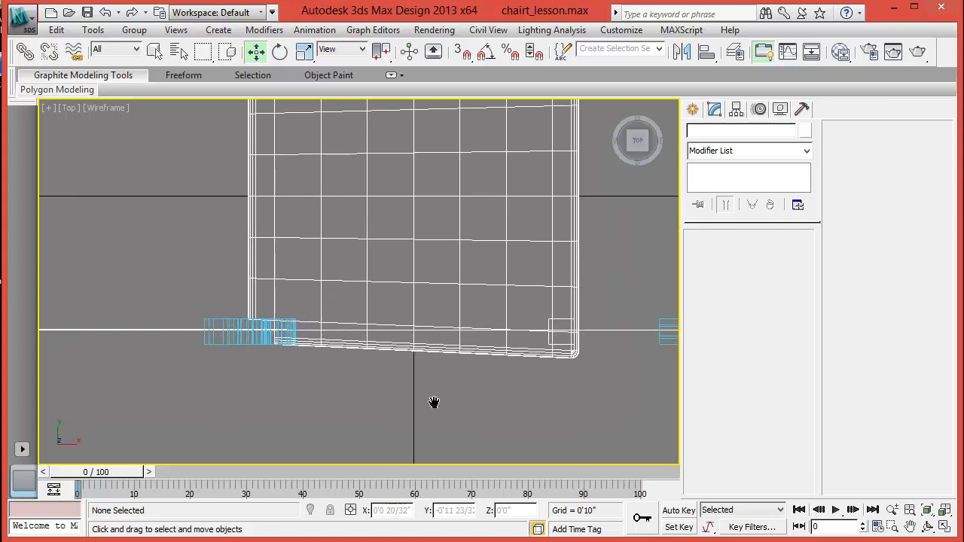
middle_drag(433, 402, 286, 349)
scroll(372, 362, up, 2)
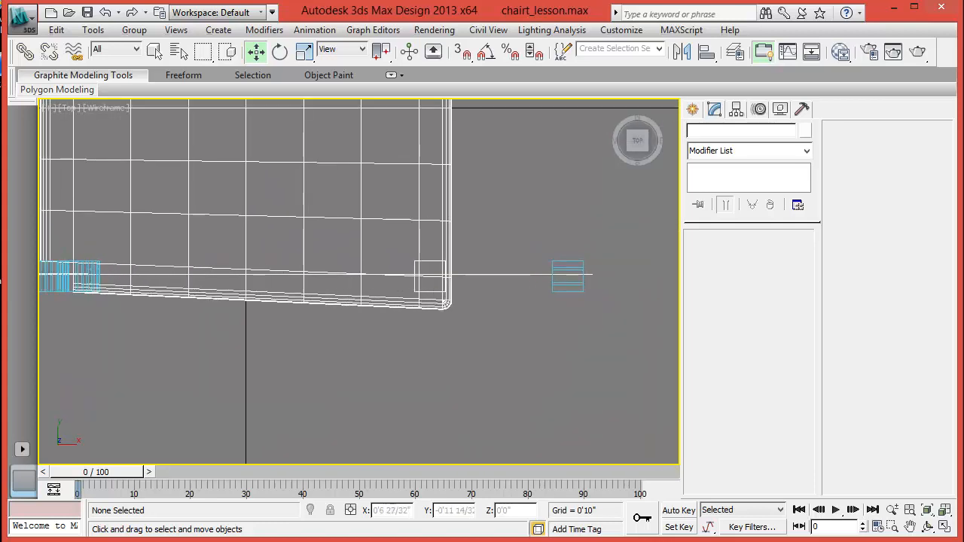
click(441, 274)
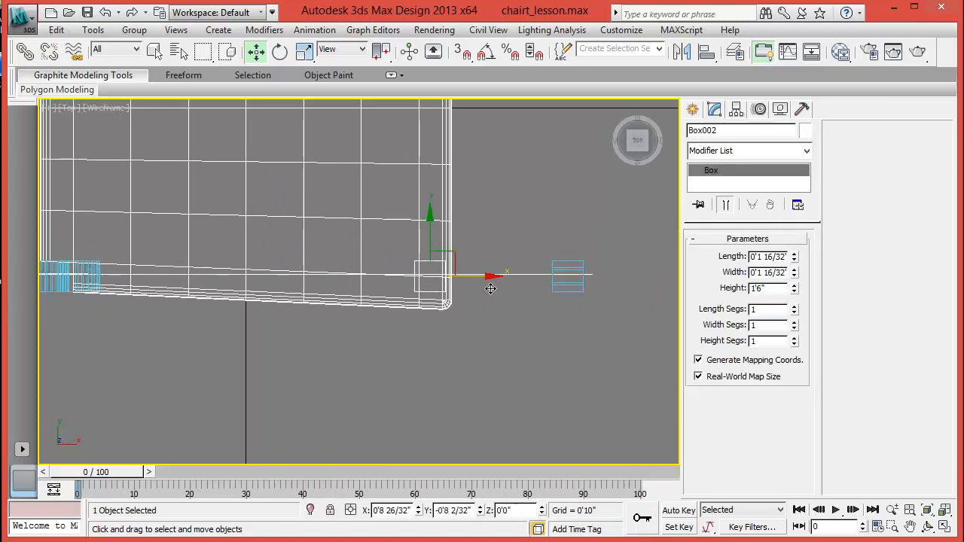
drag(490, 288, 670, 286)
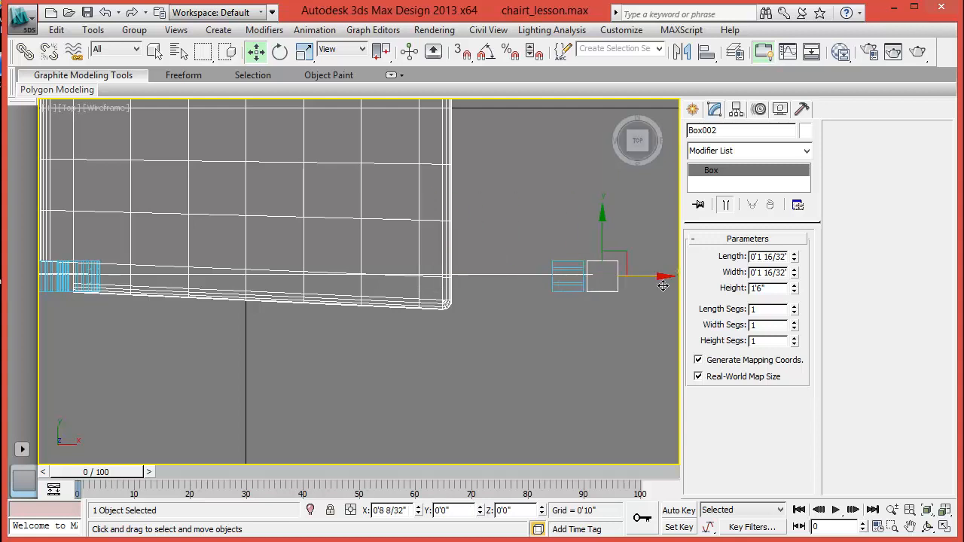
- Move leg1 under the seat's front corner, to about X 0'8 12/32", and delete the plain box leg
click(584, 295)
drag(621, 287, 475, 298)
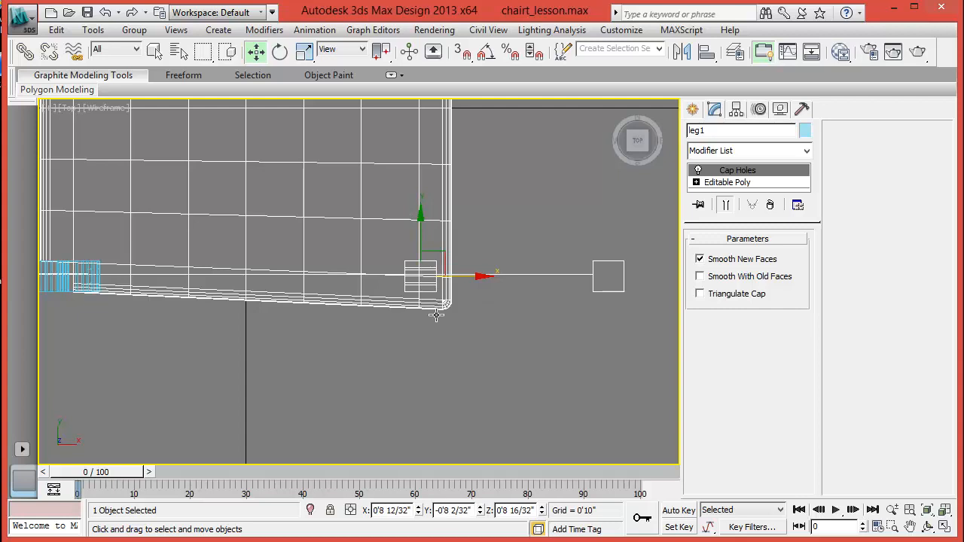
click(615, 304)
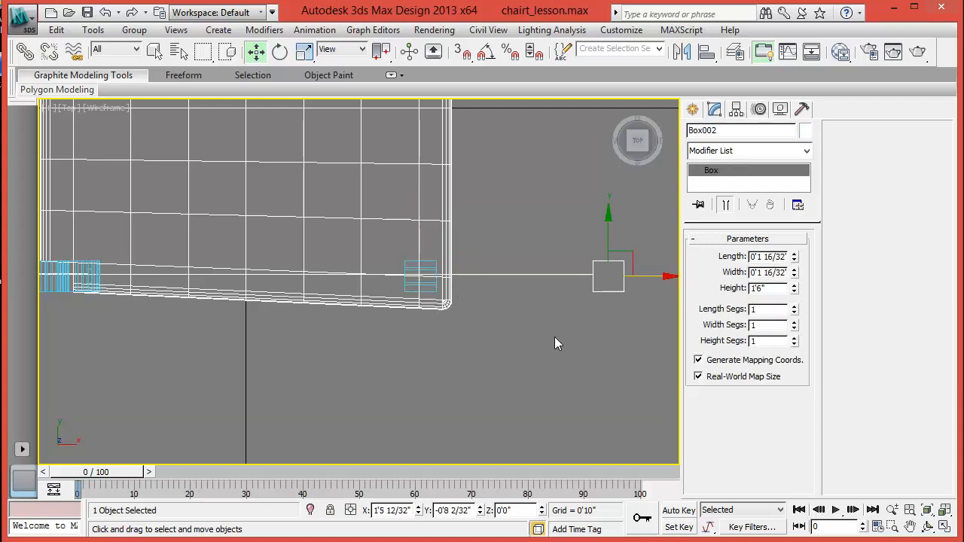
key(Delete)
key(alt+w)
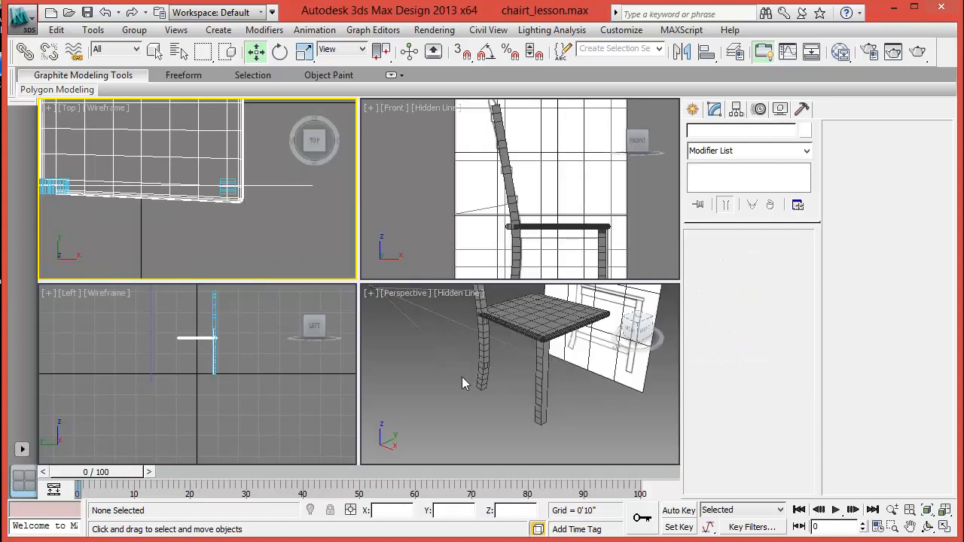
- Attach the front leg to the curved back leg so both form one editable poly object
alt+middle_drag(489, 408, 424, 319)
scroll(507, 413, up, 1)
key(alt+w)
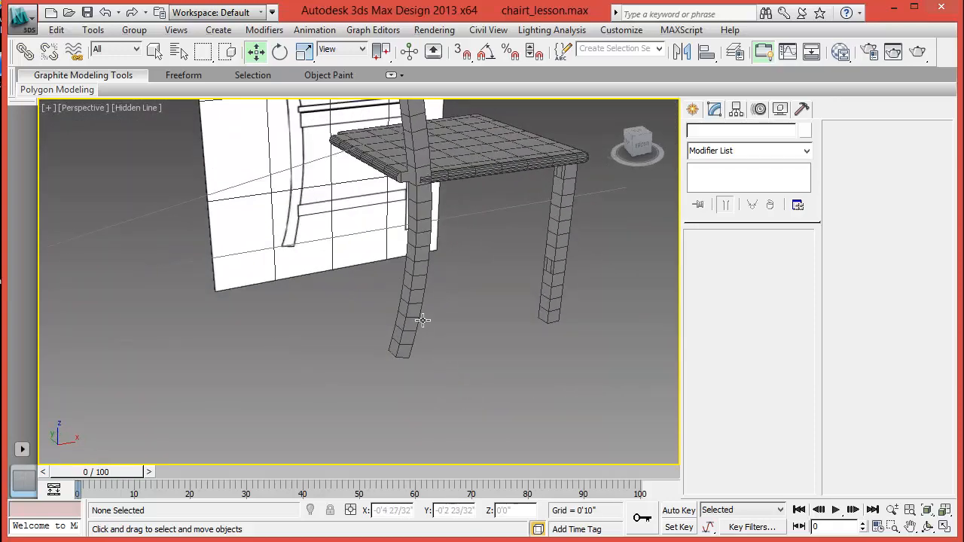
click(426, 313)
scroll(428, 366, up, 8)
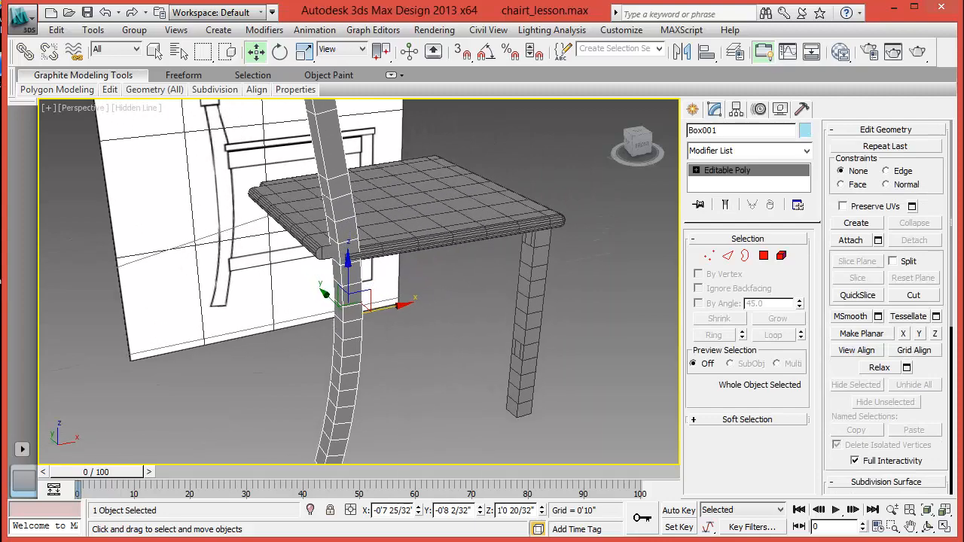
scroll(420, 357, down, 3)
alt+middle_drag(419, 358, 447, 363)
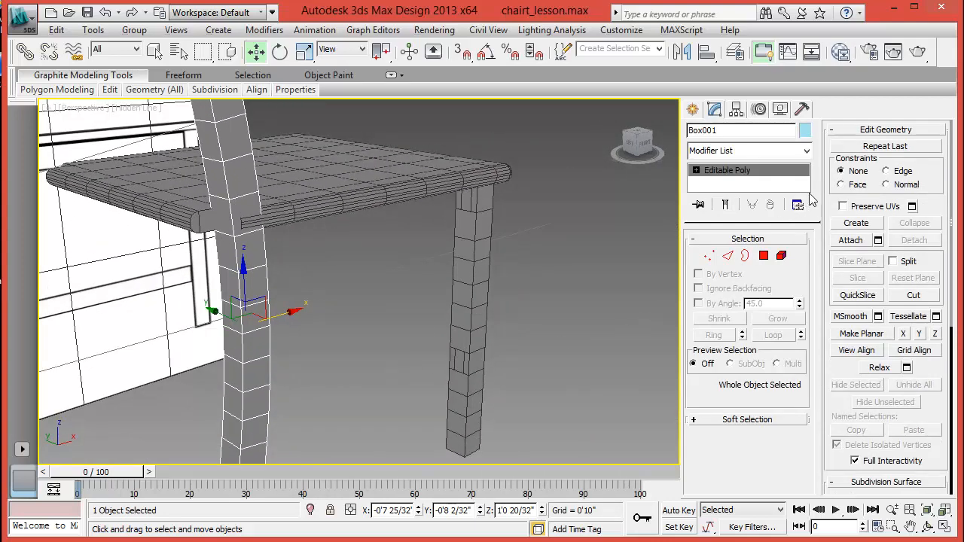
click(853, 243)
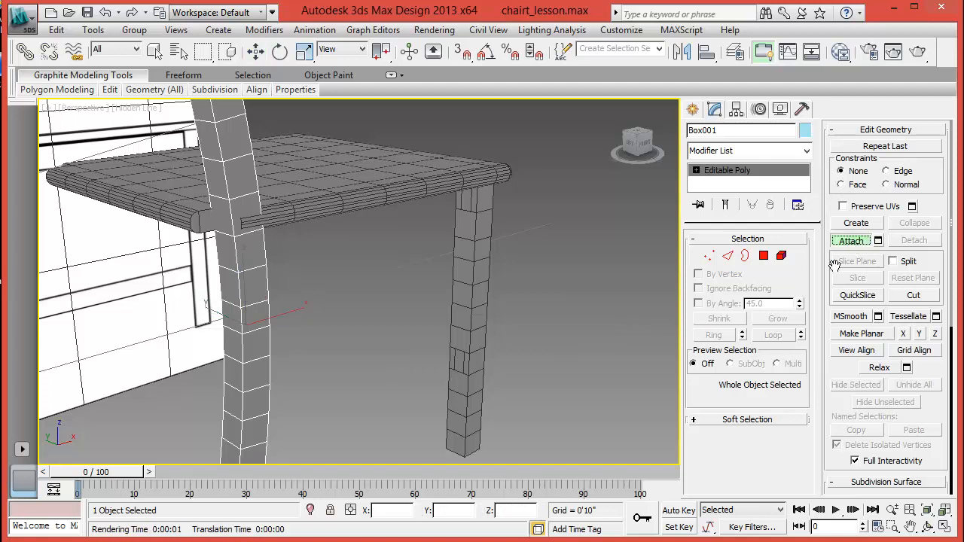
click(490, 305)
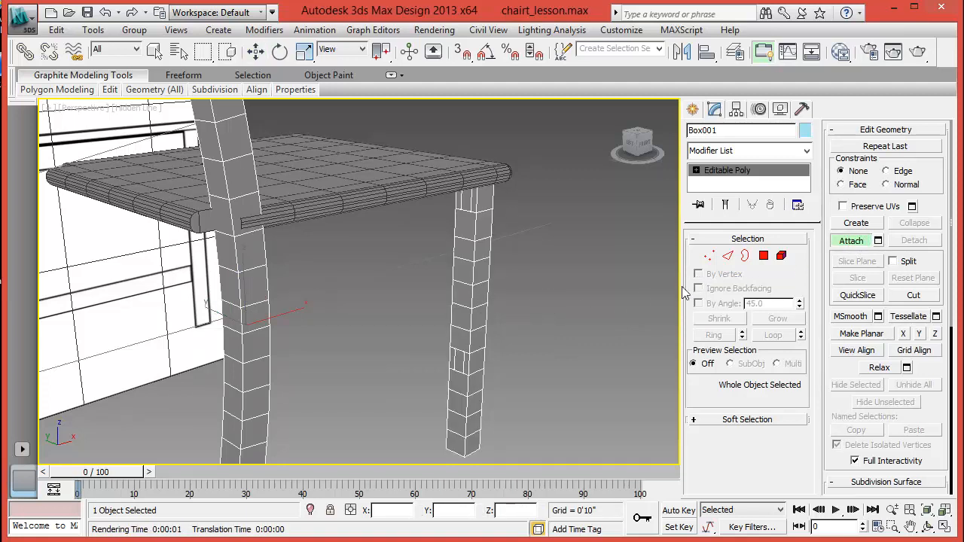
- Bridge the small facing polygons on the lower parts of the two legs to form a side stretcher
key(4)
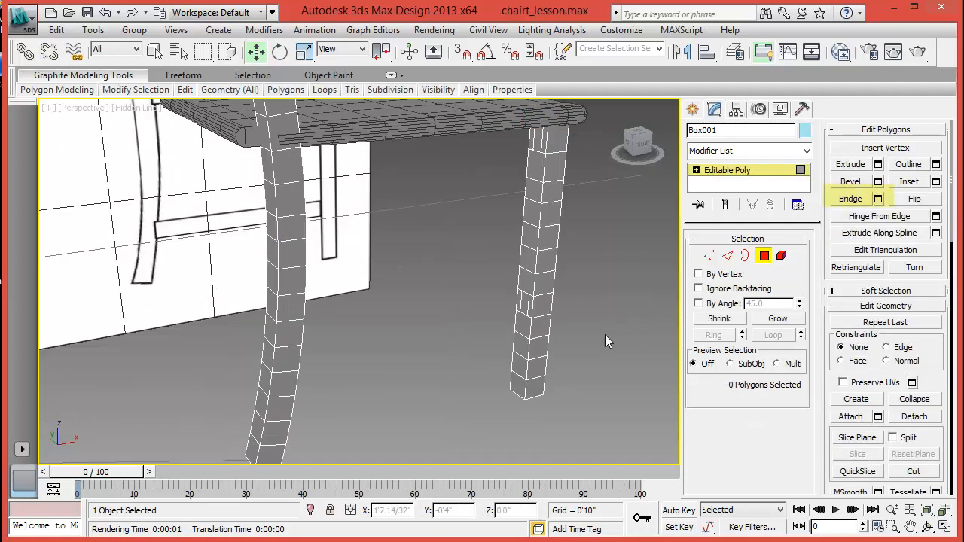
click(852, 199)
click(524, 301)
alt+middle_drag(466, 326, 350, 327)
middle_drag(315, 357, 479, 57)
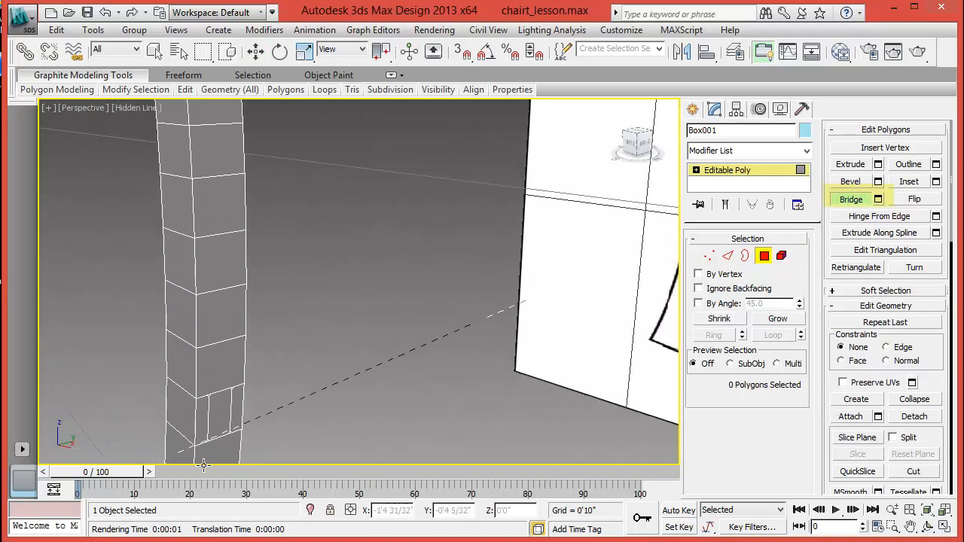
click(232, 423)
- Bridge the facing polygons at the legs' tops into a rail under the seat, and render the Perspective view
scroll(361, 282, down, 5)
alt+middle_drag(361, 282, 327, 241)
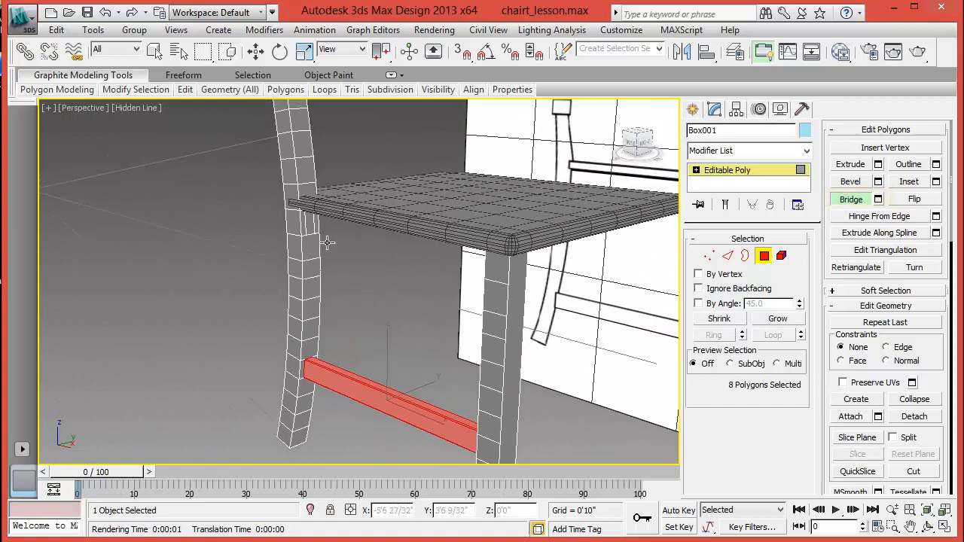
alt+middle_drag(356, 288, 524, 260)
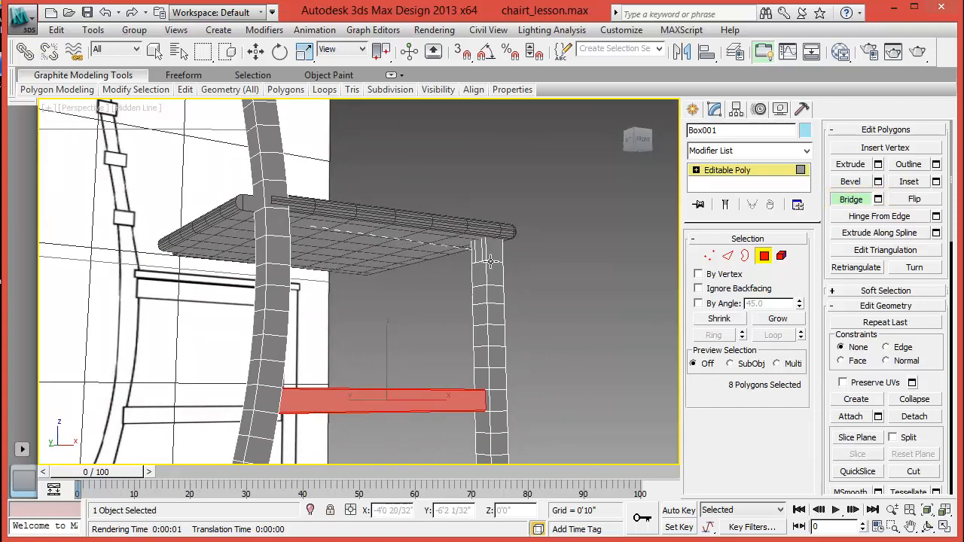
click(481, 256)
scroll(399, 351, up, 4)
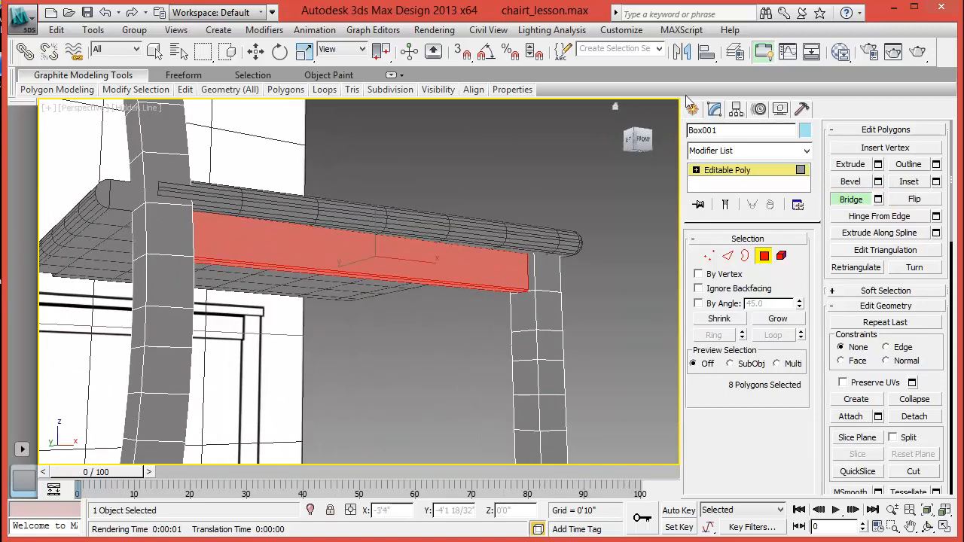
click(917, 51)
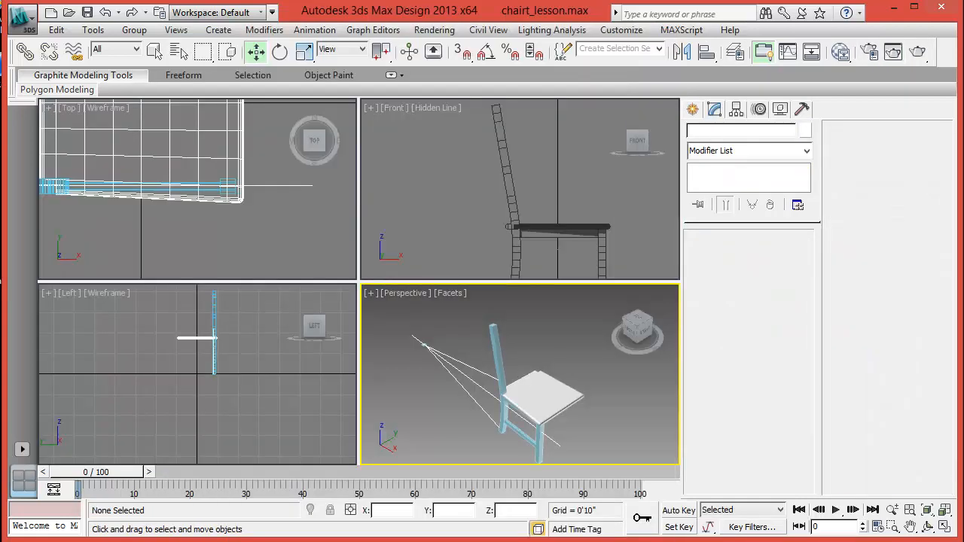
- In the Top view, draw an arc bowing outward behind the seat's back edge, with a radius of about 1'10 22/32"
middle_drag(256, 213, 318, 268)
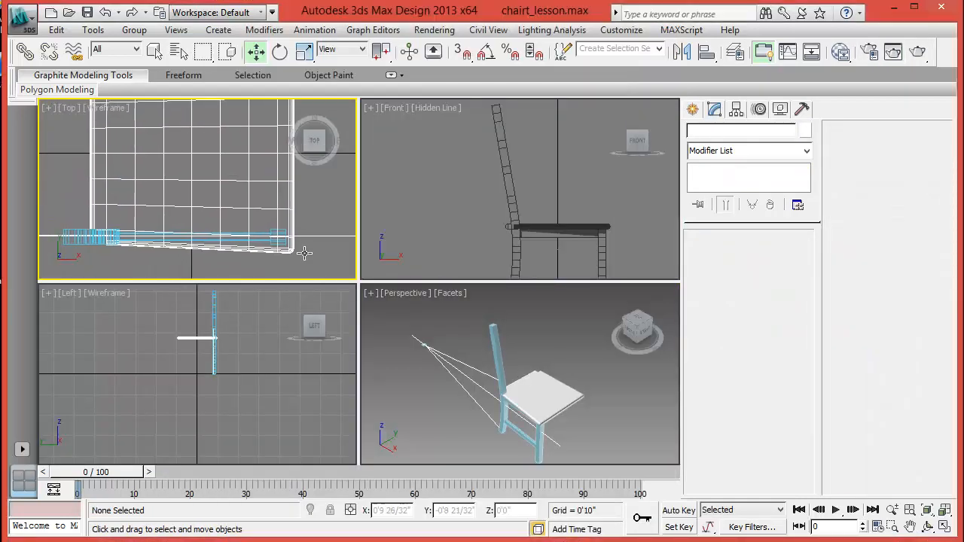
key(alt+w)
scroll(333, 243, down, 5)
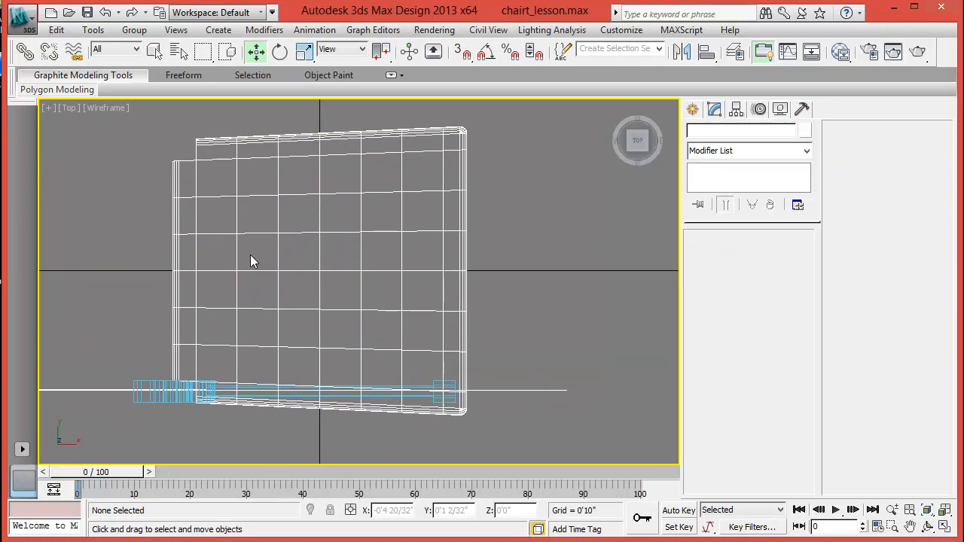
middle_drag(250, 255, 265, 273)
scroll(263, 255, down, 4)
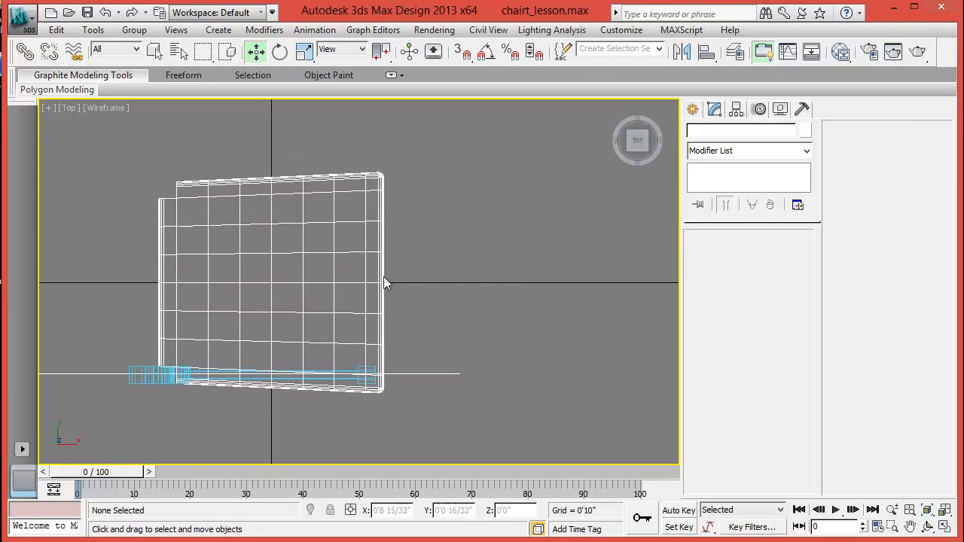
click(690, 110)
click(721, 249)
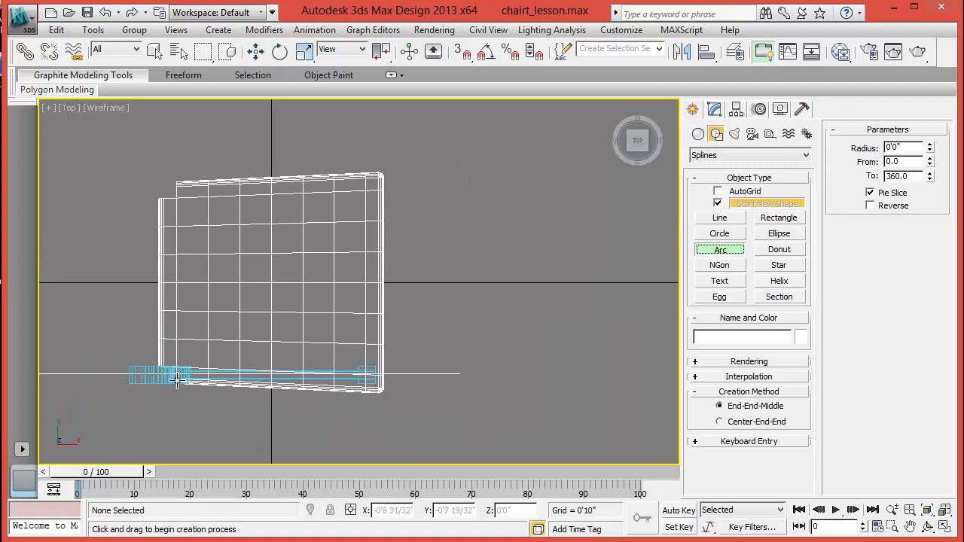
drag(162, 377, 162, 207)
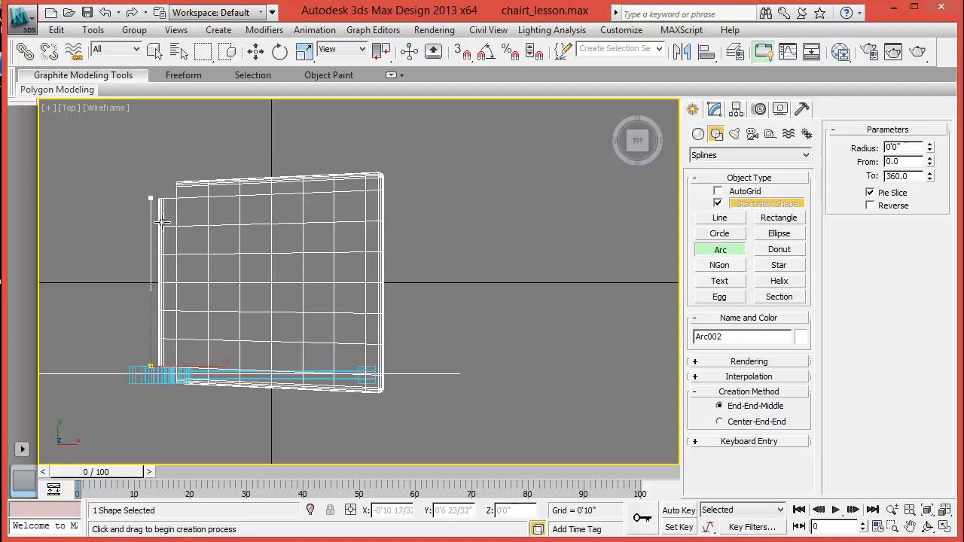
click(148, 279)
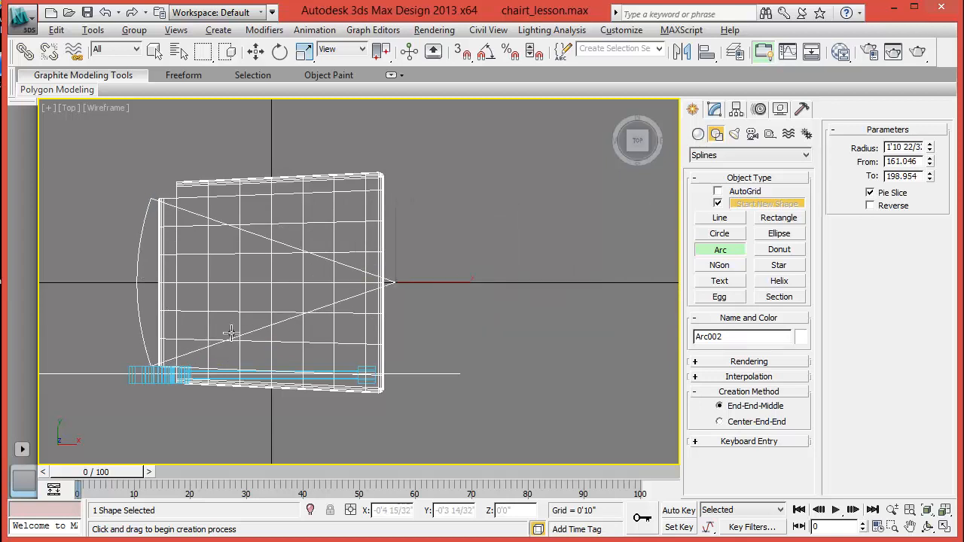
- Raise the arc to about Z 2'5 23/32" in the Left view and change its colour to light yellow
key(alt+w)
right_click(243, 369)
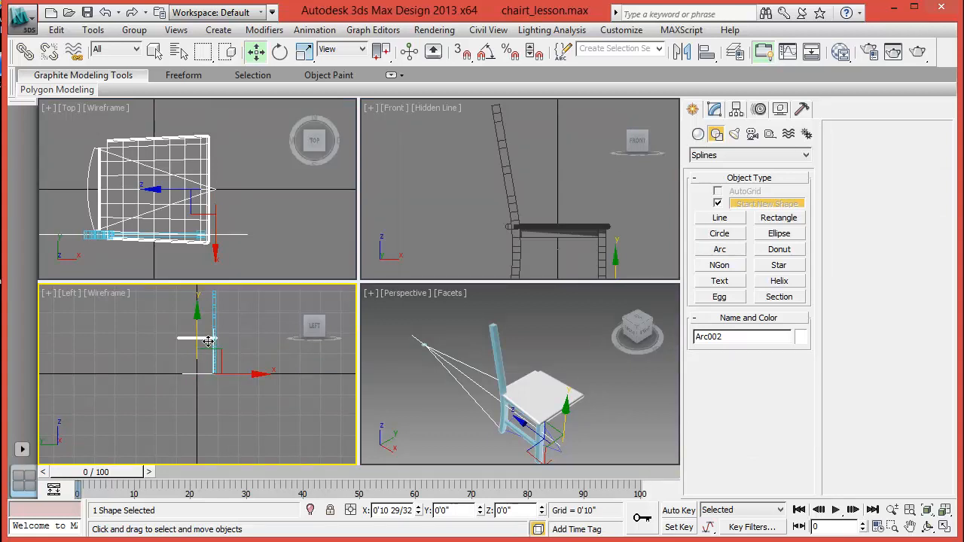
drag(207, 341, 211, 280)
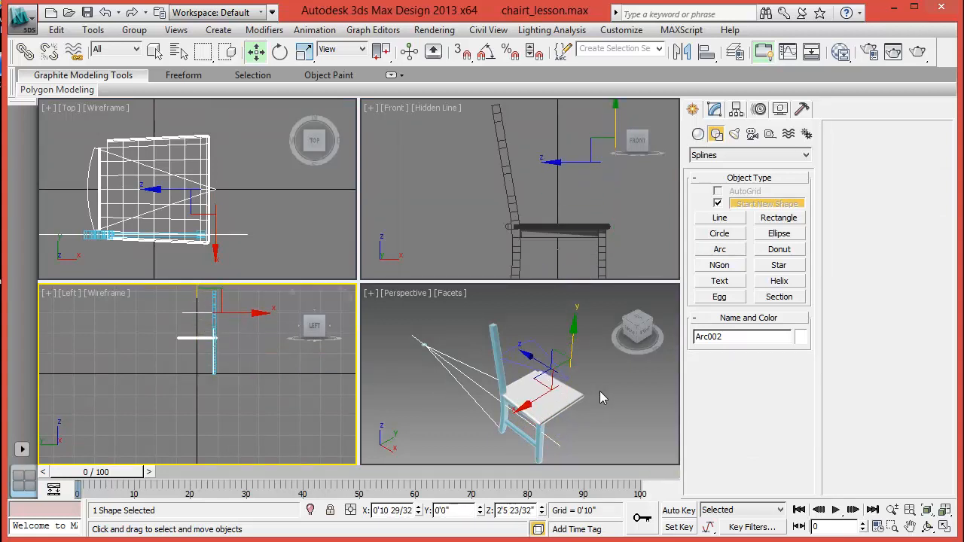
right_click(670, 373)
click(800, 337)
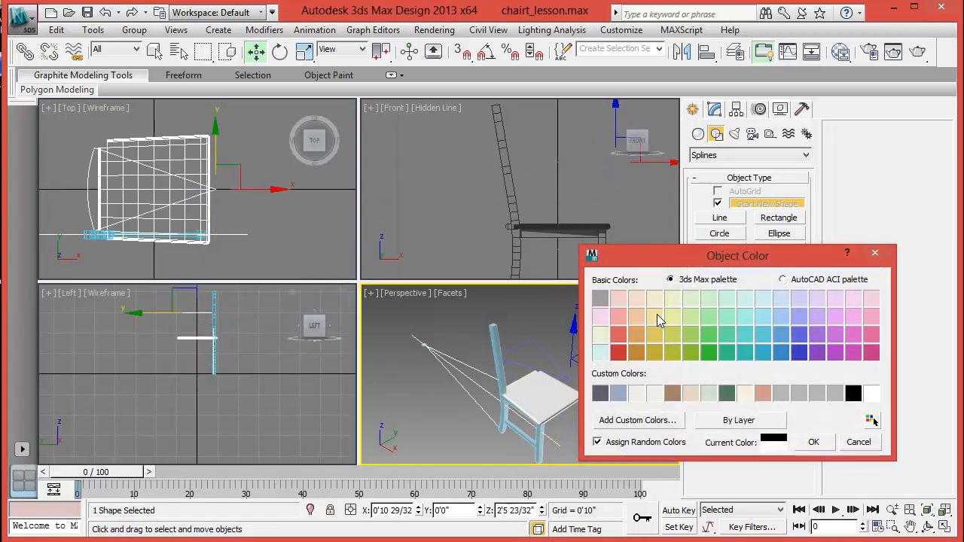
click(654, 317)
click(816, 443)
- Try to draw a rectangle beside the upper back leg in a side-on Perspective view
key(alt+w)
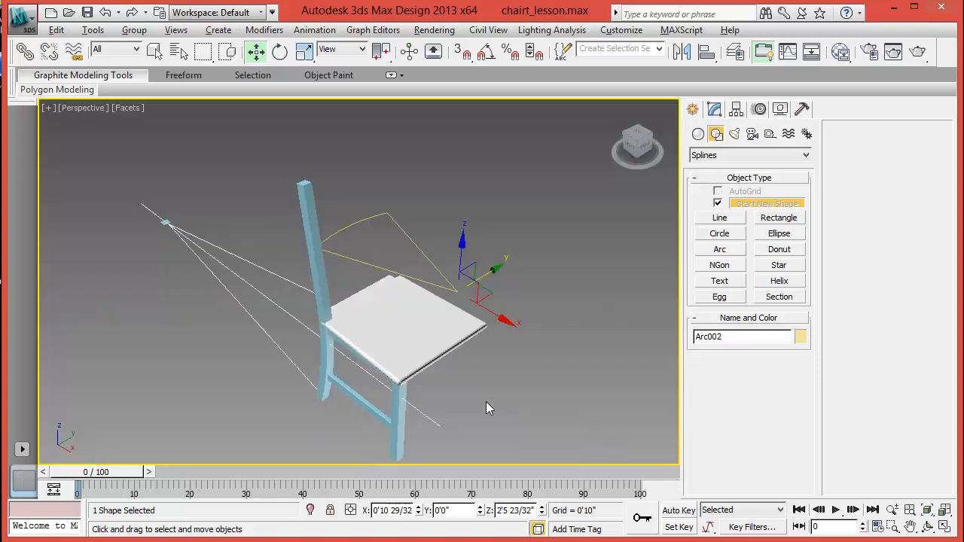
middle_drag(486, 400, 484, 366)
scroll(478, 335, up, 3)
middle_drag(477, 330, 373, 363)
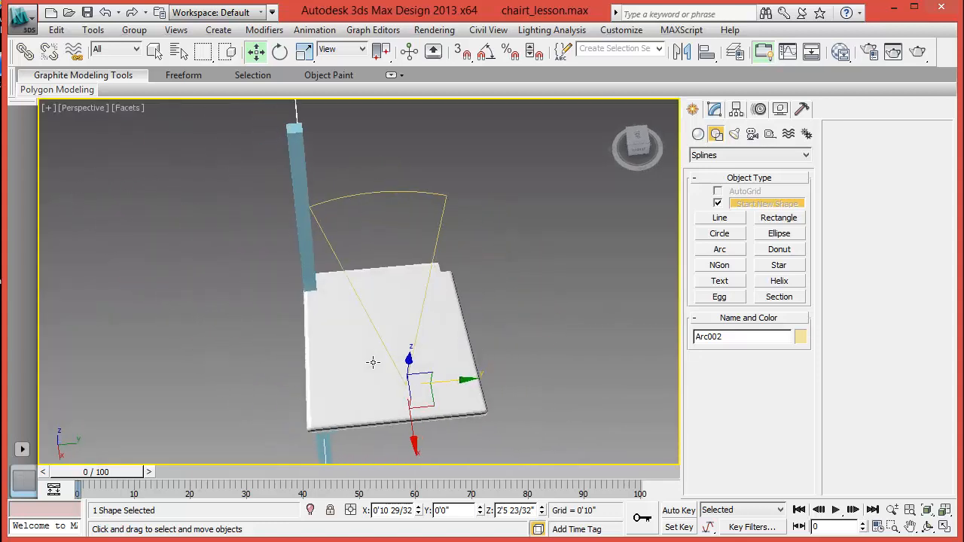
alt+middle_drag(339, 311, 467, 222)
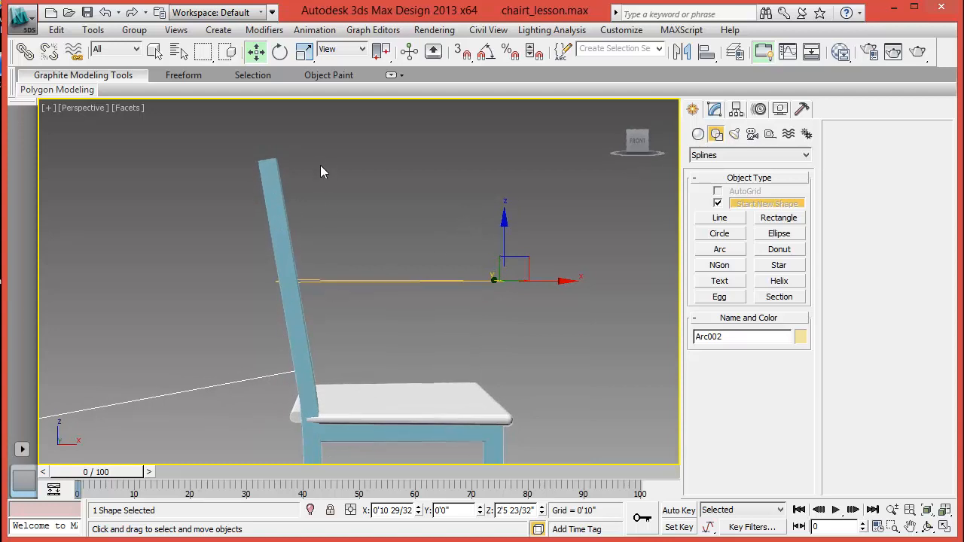
scroll(347, 338, down, 3)
scroll(347, 337, up, 3)
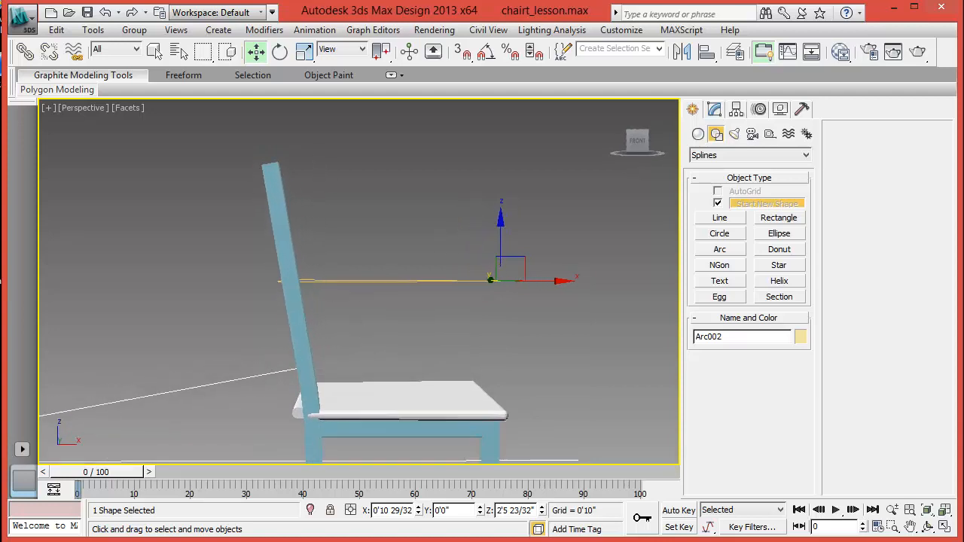
click(290, 237)
click(600, 223)
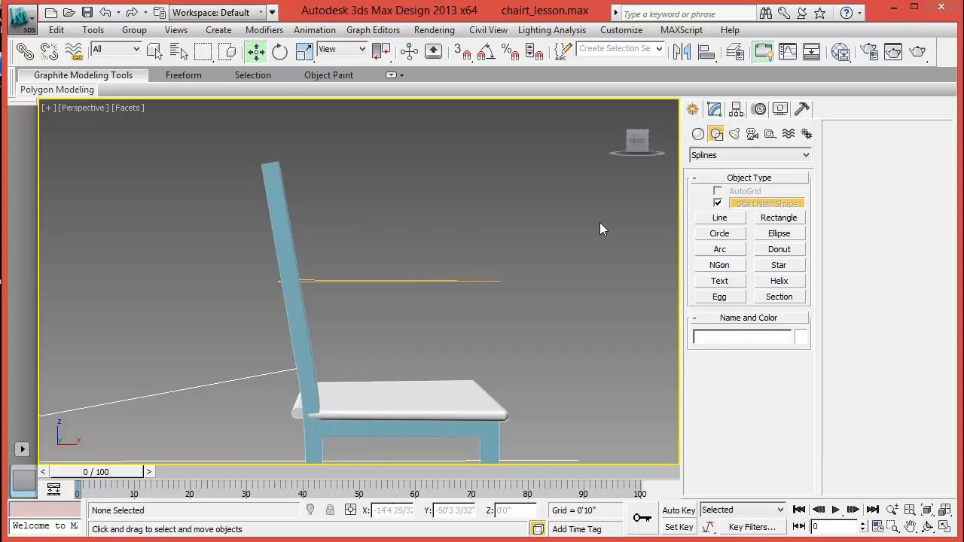
click(777, 220)
drag(325, 412, 327, 289)
right_click(344, 291)
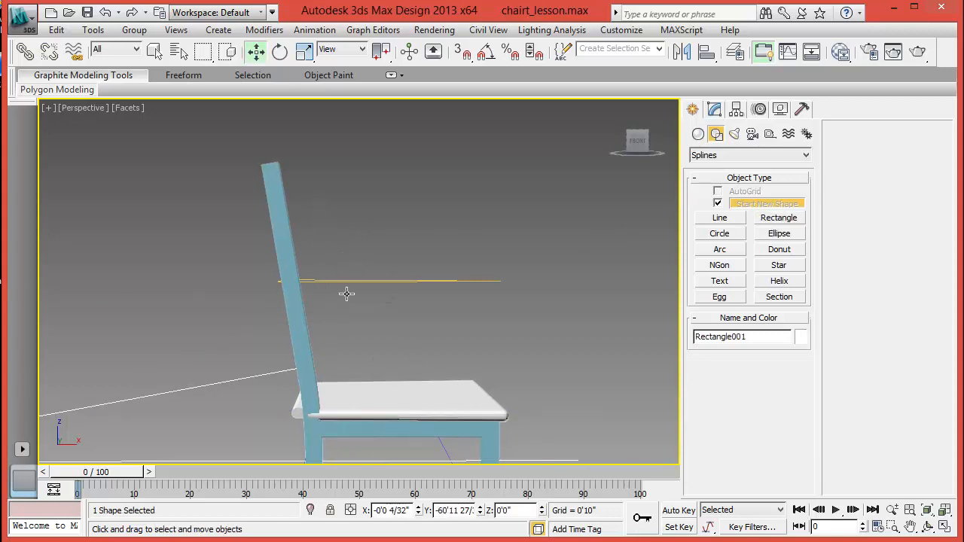
- Maximize the Front view and set its shading to Facets
key(alt+w)
right_click(450, 230)
key(alt+w)
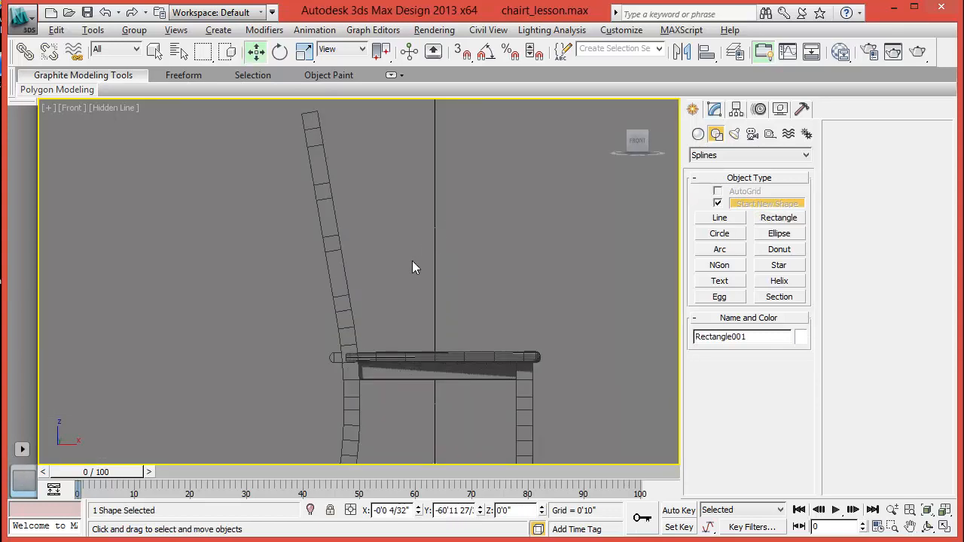
scroll(412, 261, down, 5)
click(113, 107)
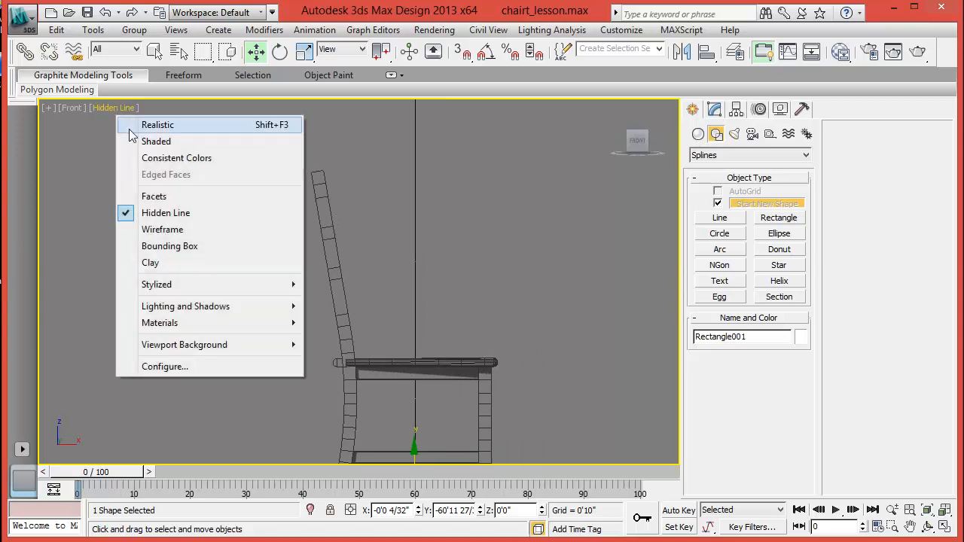
click(182, 197)
- Draw a tall, narrow rectangle above the seat beside the back leg and rotate it about -9.41° to match the leg's tilt
click(777, 218)
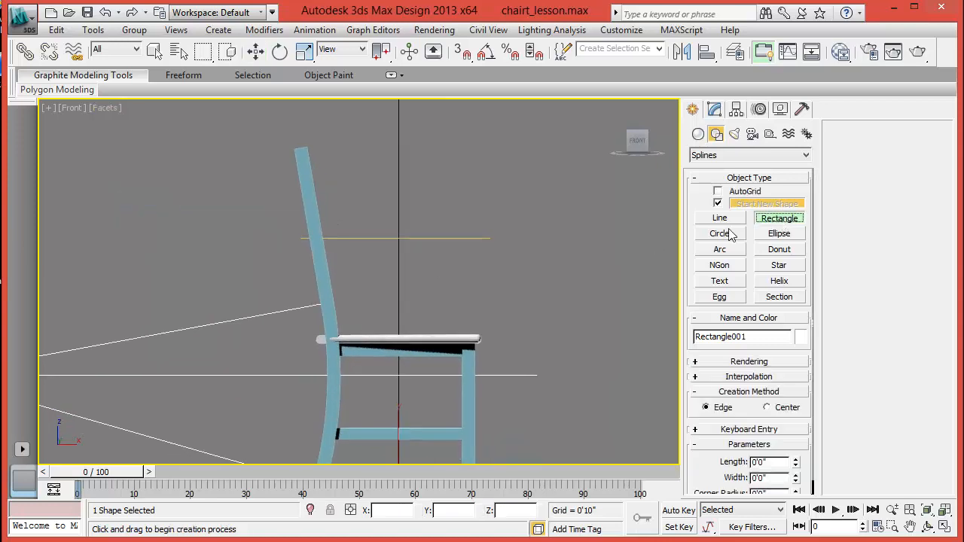
drag(351, 346, 379, 156)
right_click(384, 160)
click(279, 51)
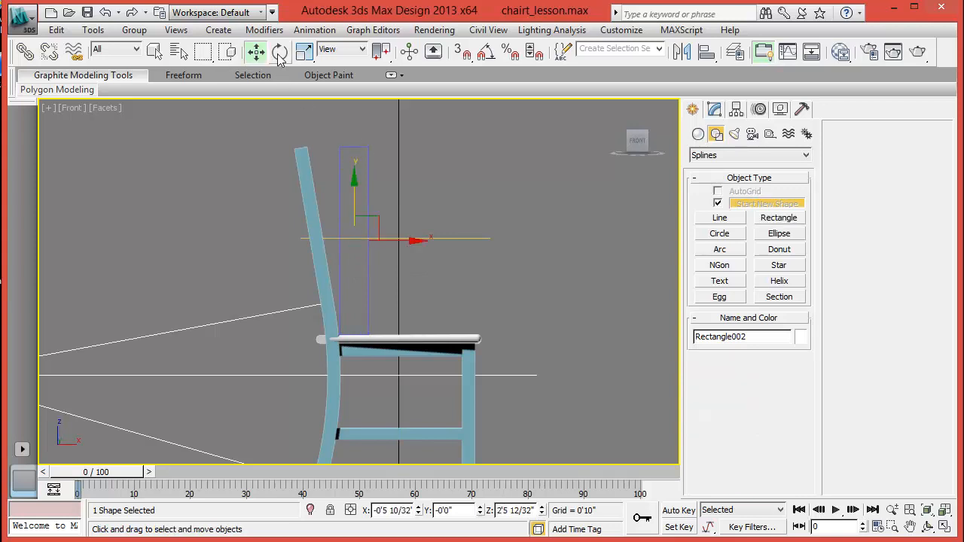
drag(432, 218, 427, 196)
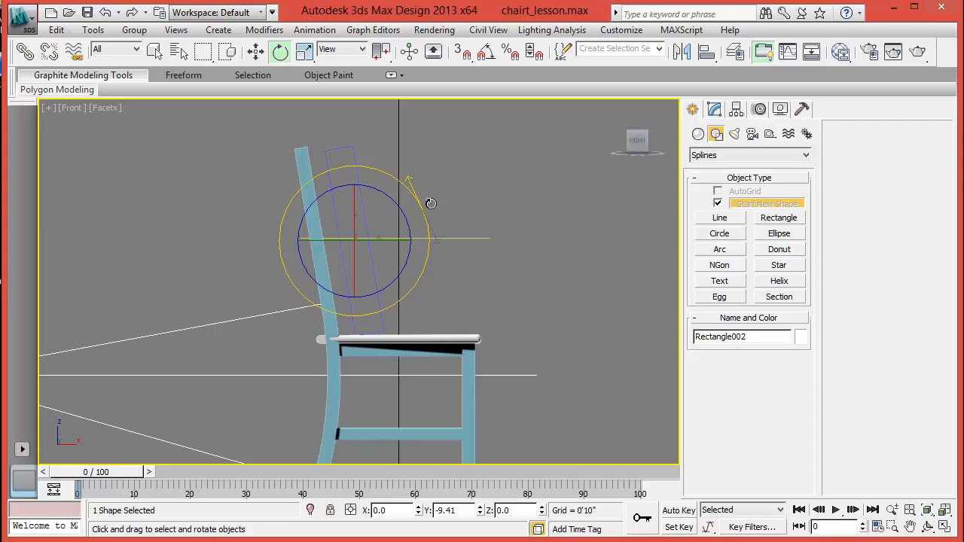
drag(430, 203, 430, 203)
scroll(388, 286, up, 4)
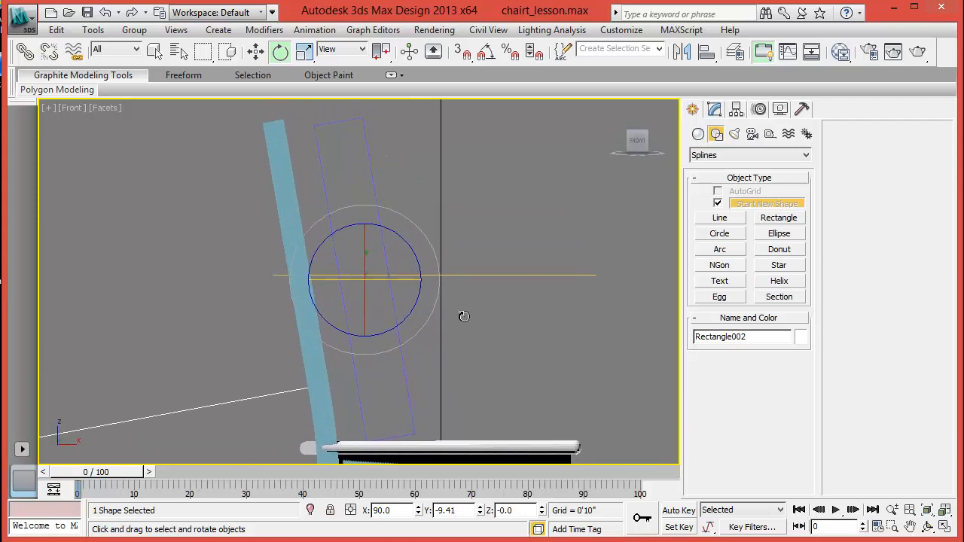
- Change the tilted rectangle's colour to light green and move it against the back leg, to about X -0'7 7/32", Z 2'5 26/32"
click(800, 336)
click(708, 299)
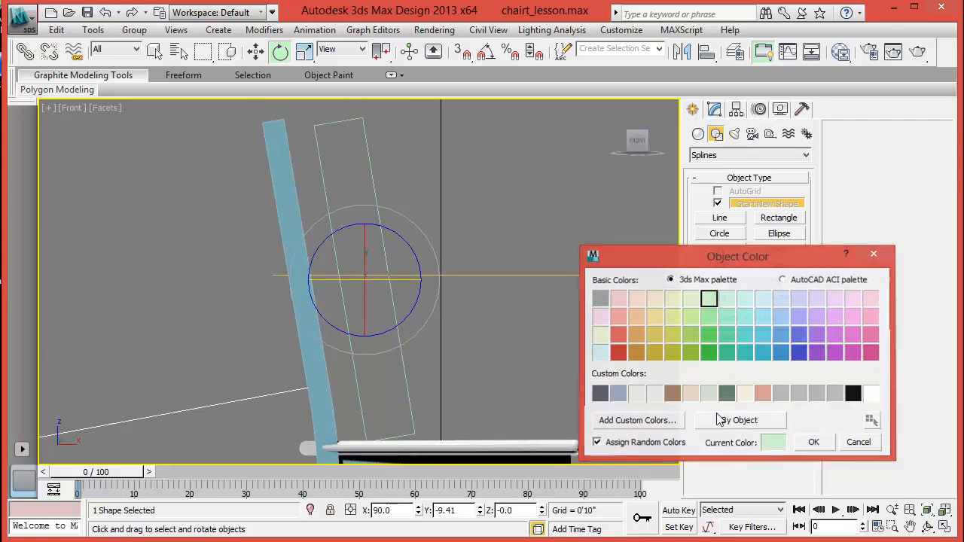
key(Return)
click(256, 50)
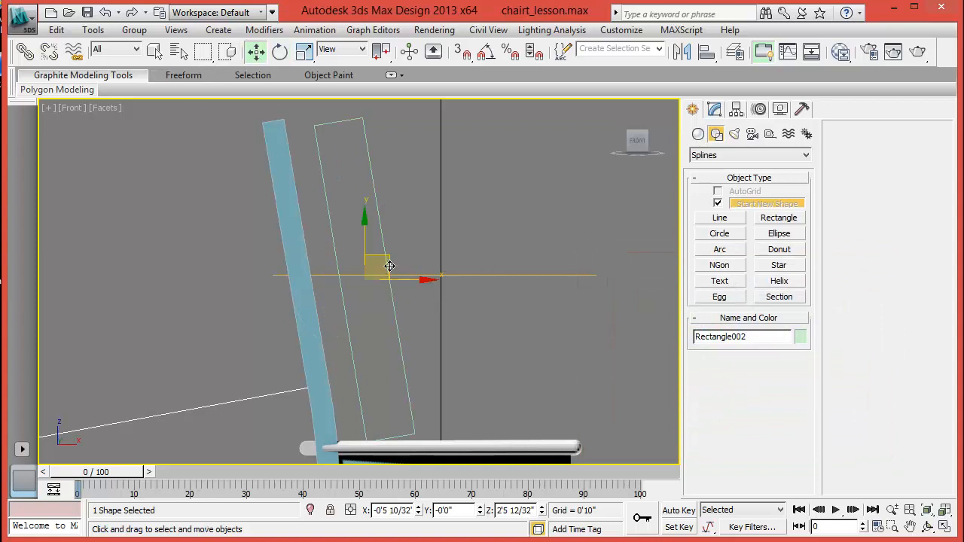
drag(389, 266, 365, 261)
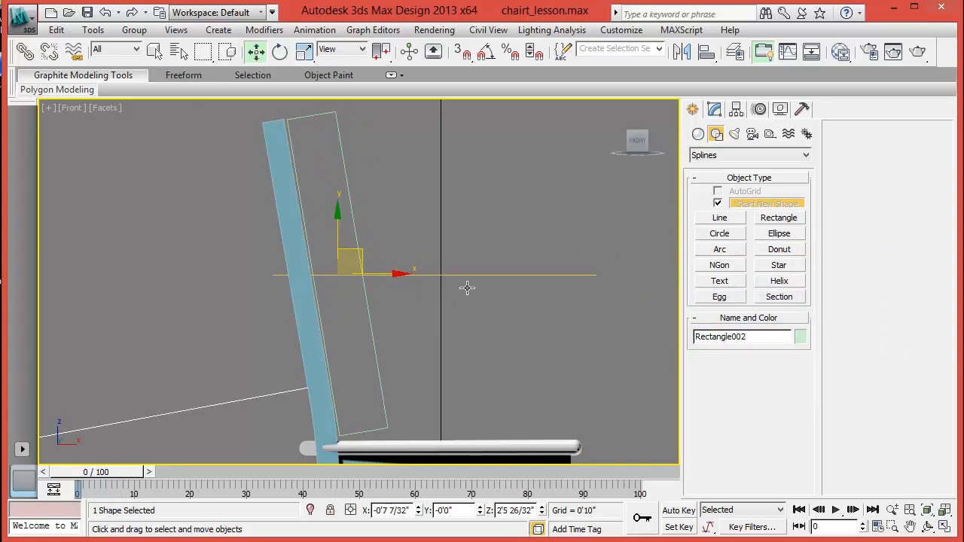
- Rotate the arc to -9.41° about Y and move it against the back leg, to about X 0'11 21/32", Z 2'9 3/32"
right_click(280, 53)
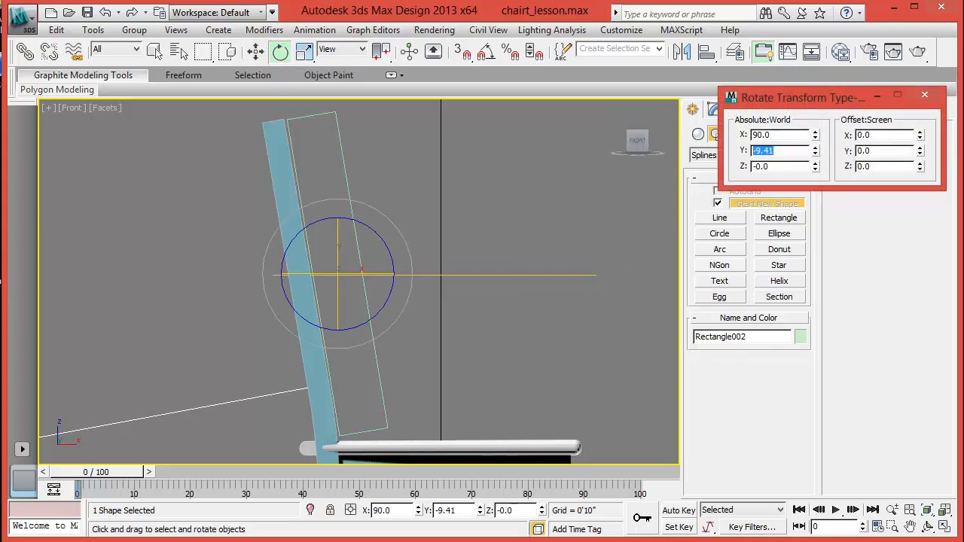
click(925, 96)
click(493, 283)
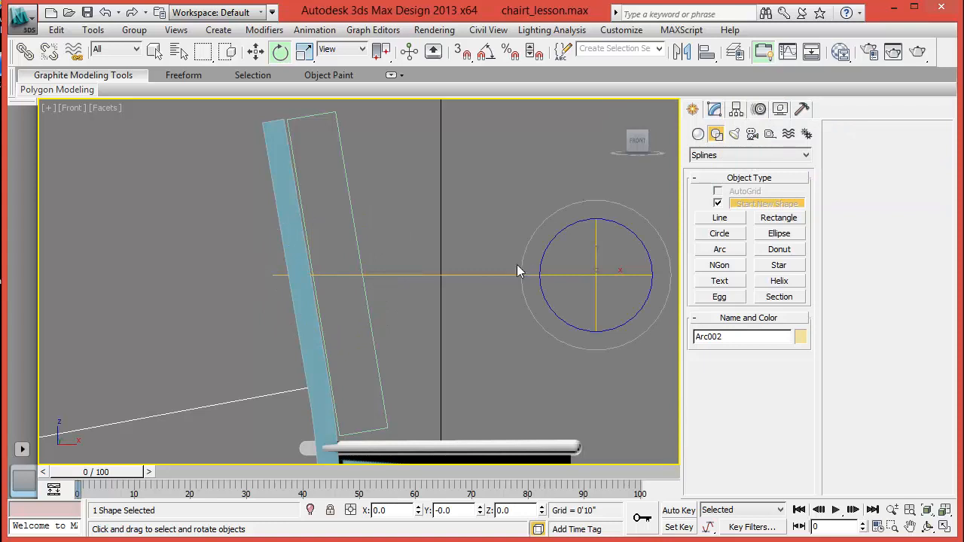
right_click(280, 51)
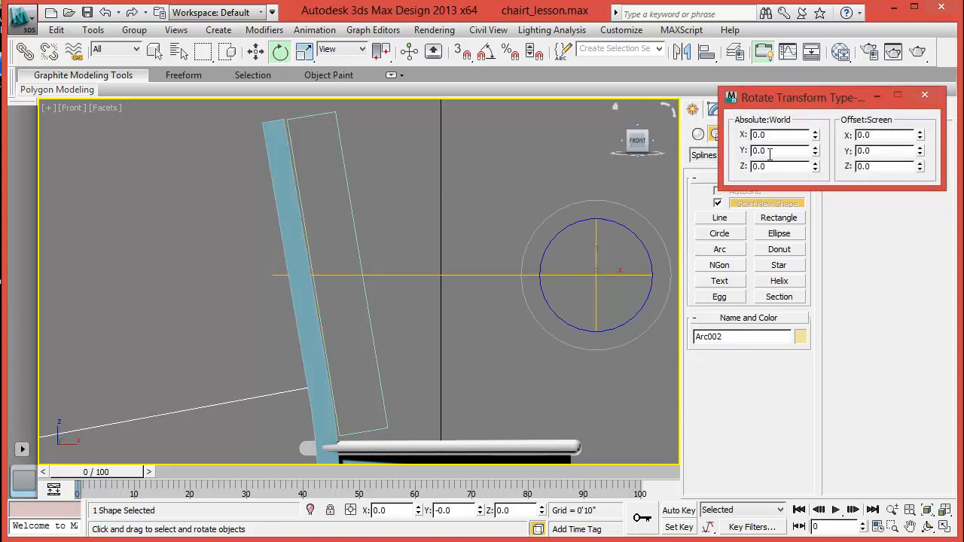
text(-9.41)
key(Return)
click(925, 97)
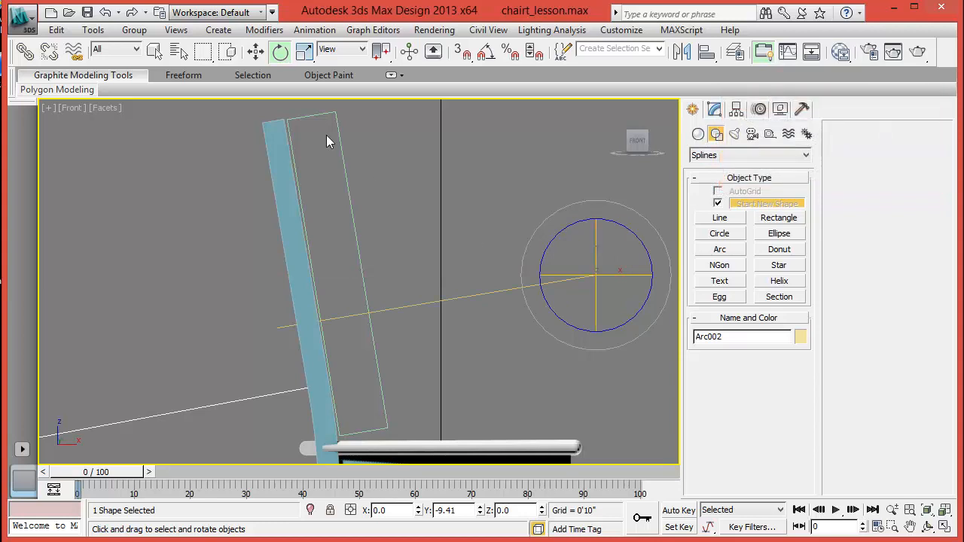
click(257, 52)
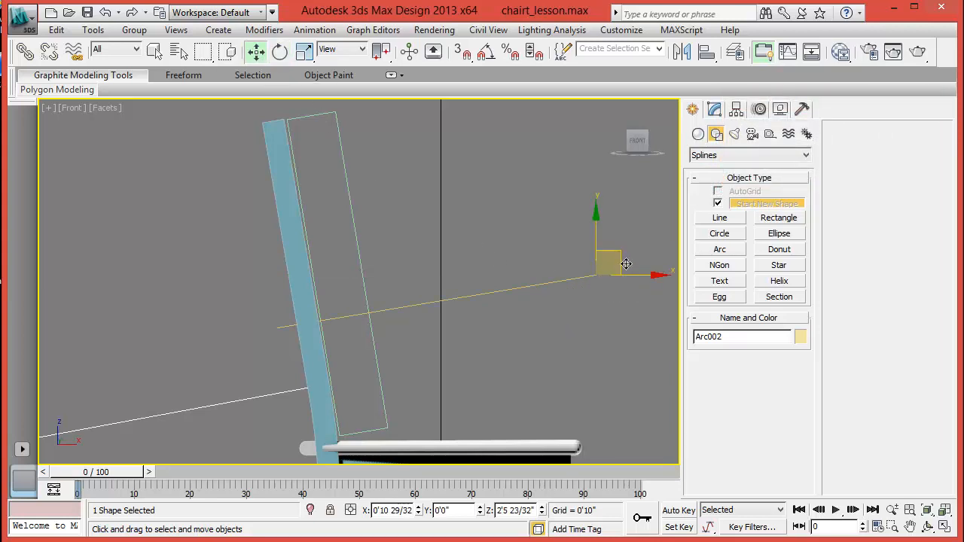
drag(620, 264, 631, 217)
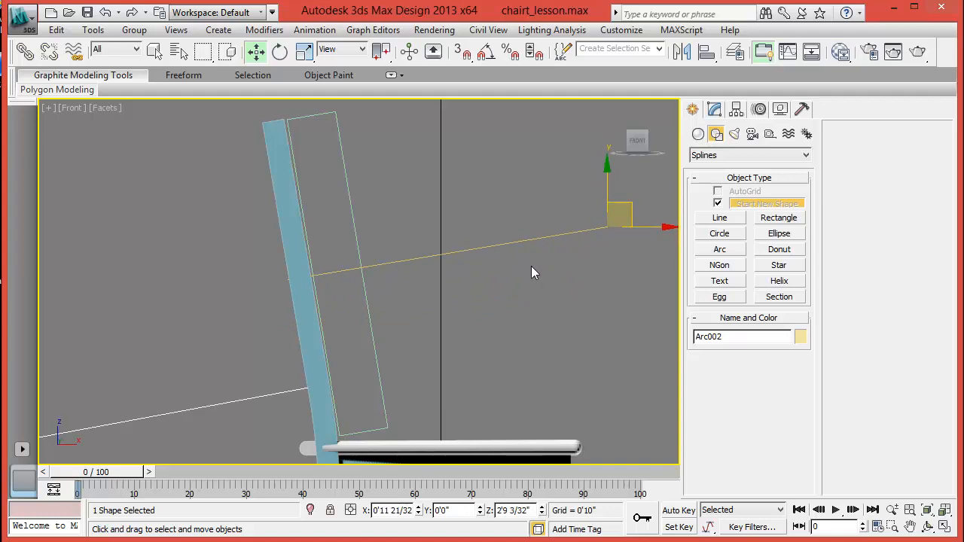
- Switch to the Perspective view with Hidden Line shading and select the tall back leg
key(p)
alt+middle_drag(361, 349, 166, 379)
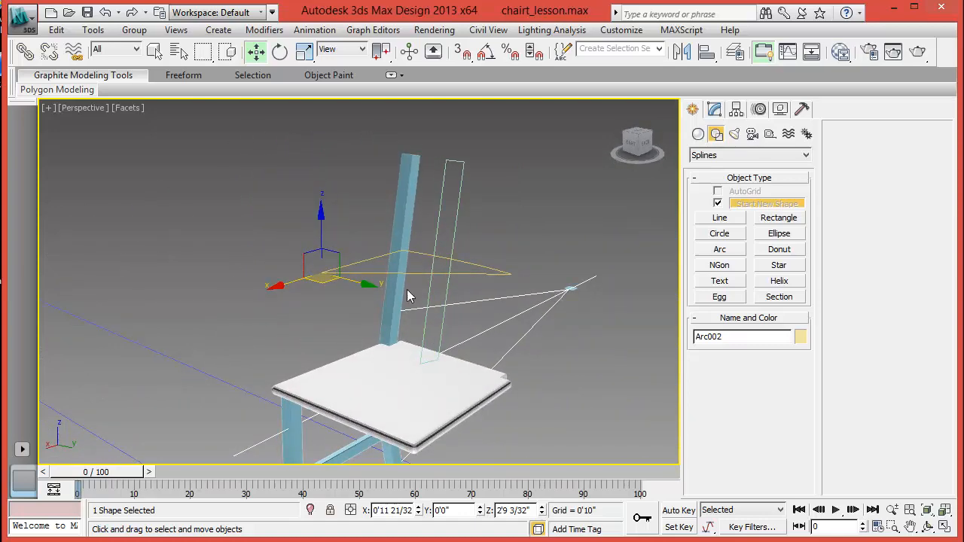
scroll(407, 289, up, 3)
click(134, 113)
click(181, 212)
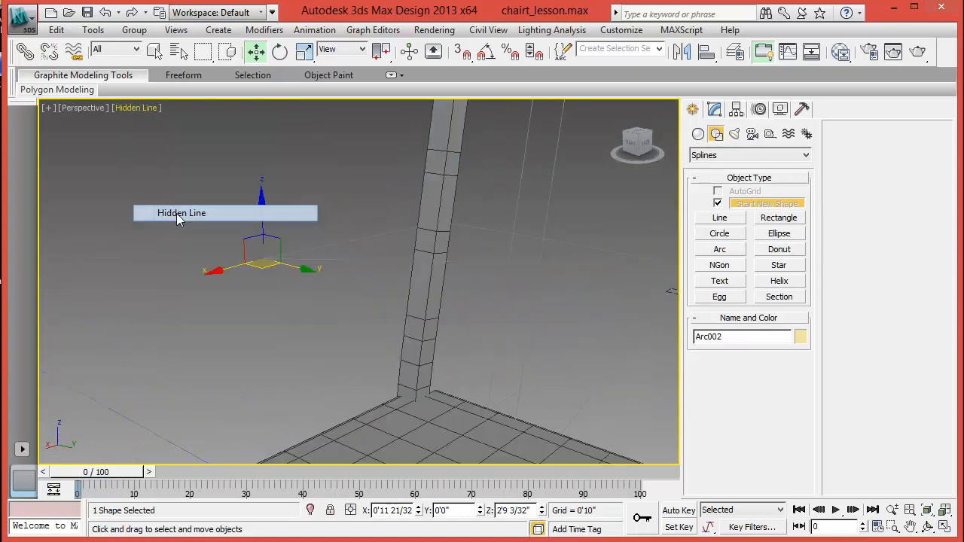
alt+middle_drag(323, 273, 329, 280)
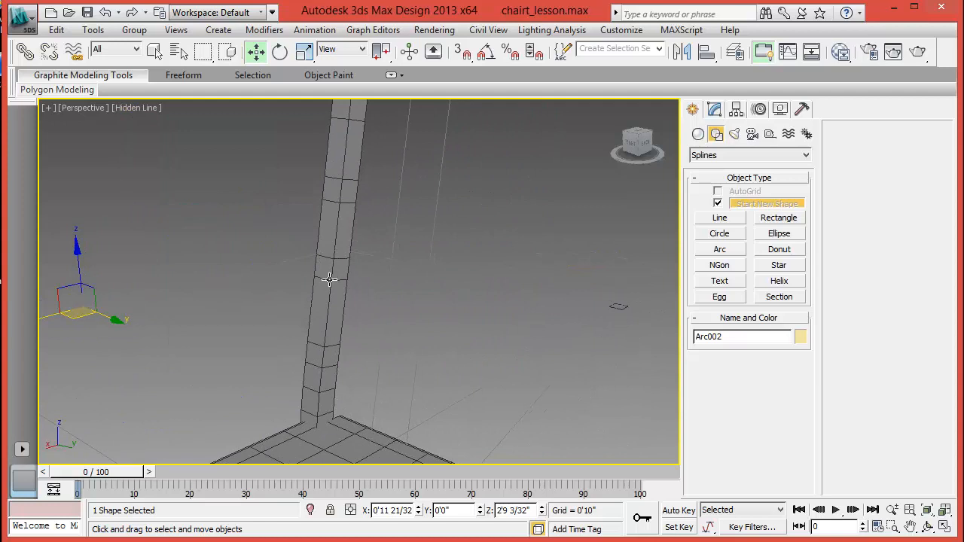
click(355, 233)
alt+middle_drag(501, 251, 504, 294)
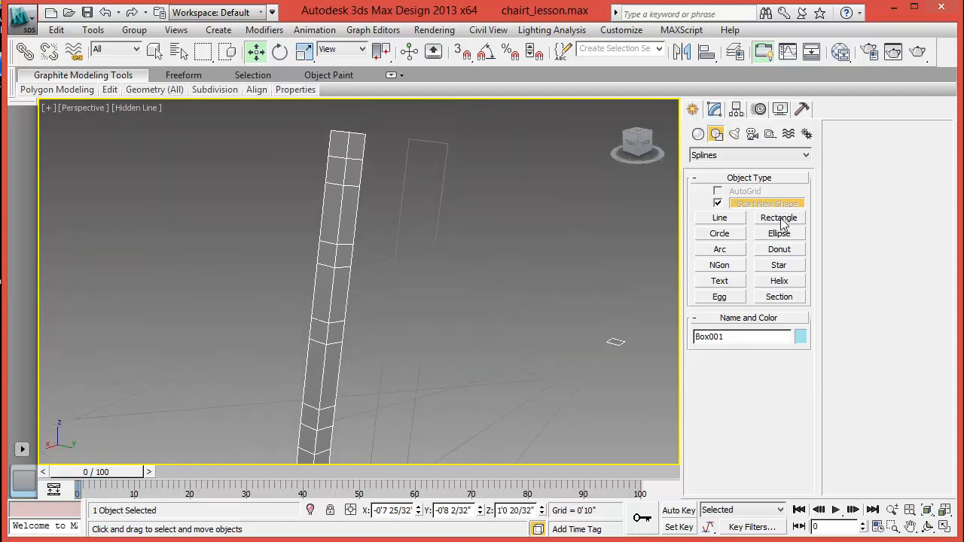
- Copy one polygon from the upper back leg's side face and place it clear of the leg, towards the middle of the chair
click(714, 109)
click(763, 256)
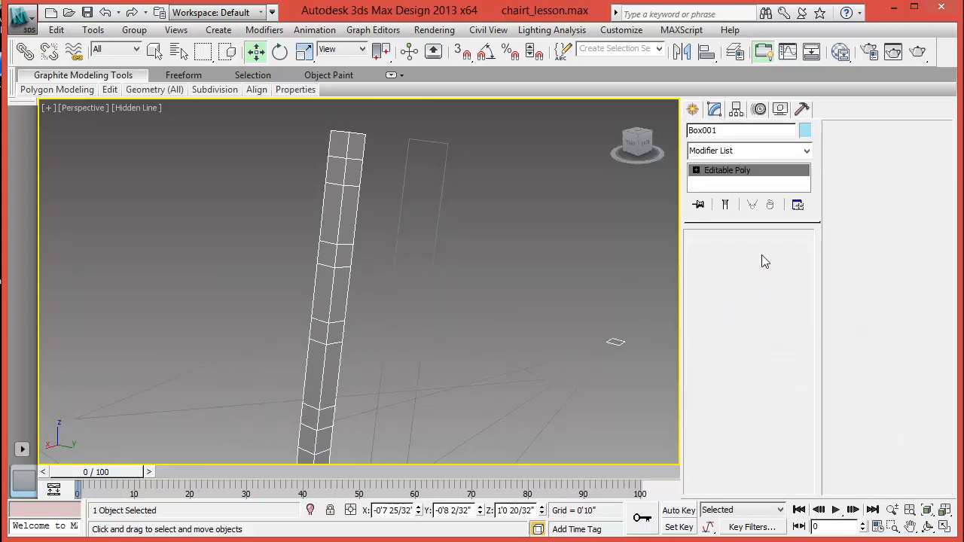
click(350, 308)
mouse_move(366, 317)
shift+mouse_down()
mouse_move(486, 349)
mouse_move(474, 337)
shift+mouse_up()
click(542, 292)
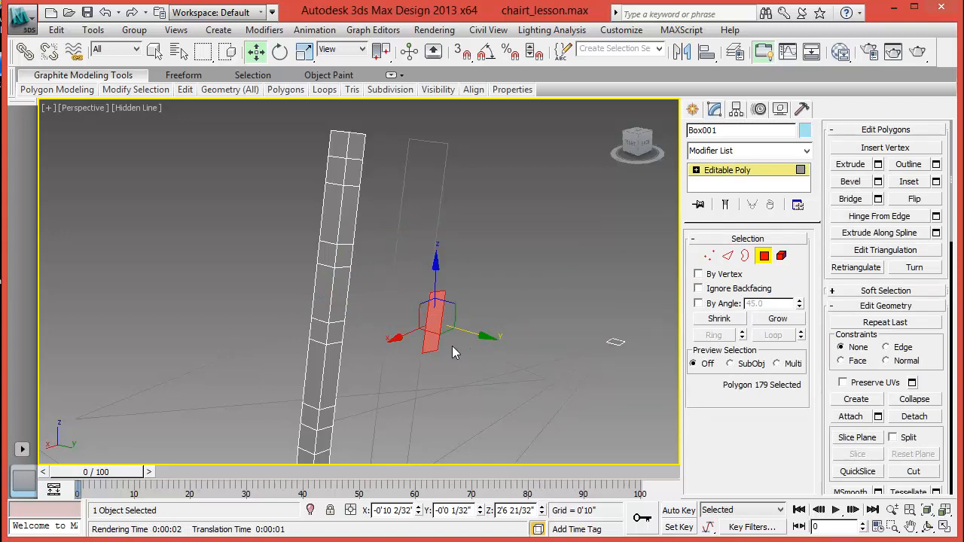
click(764, 256)
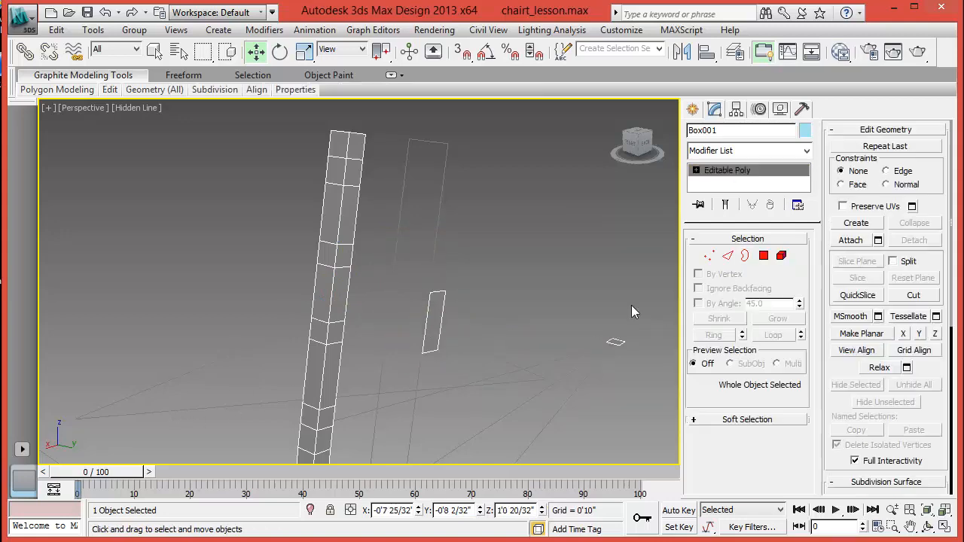
- Move the copied polygon in the Top view near the arc's pointed end, to about X 1'0 13/32", Z 2'9 9/32"
click(221, 420)
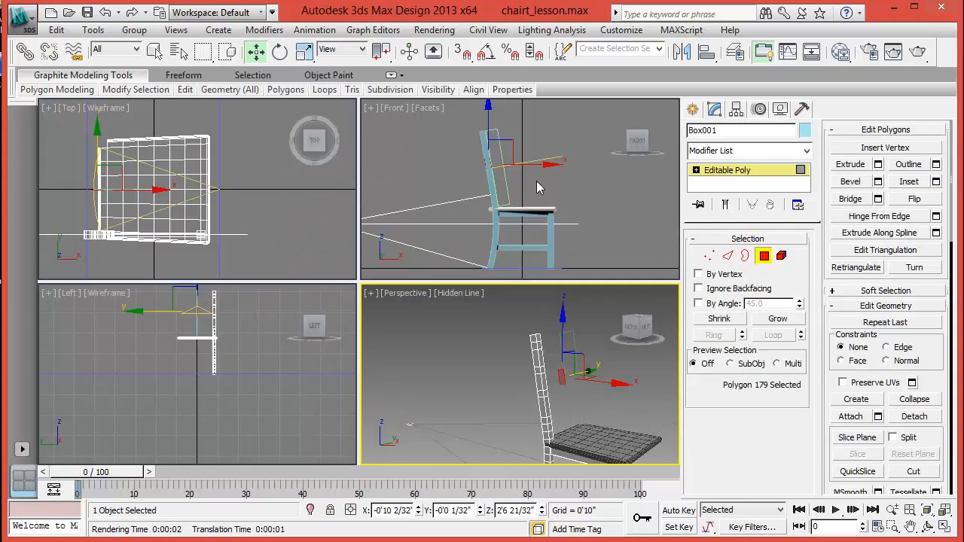
click(179, 204)
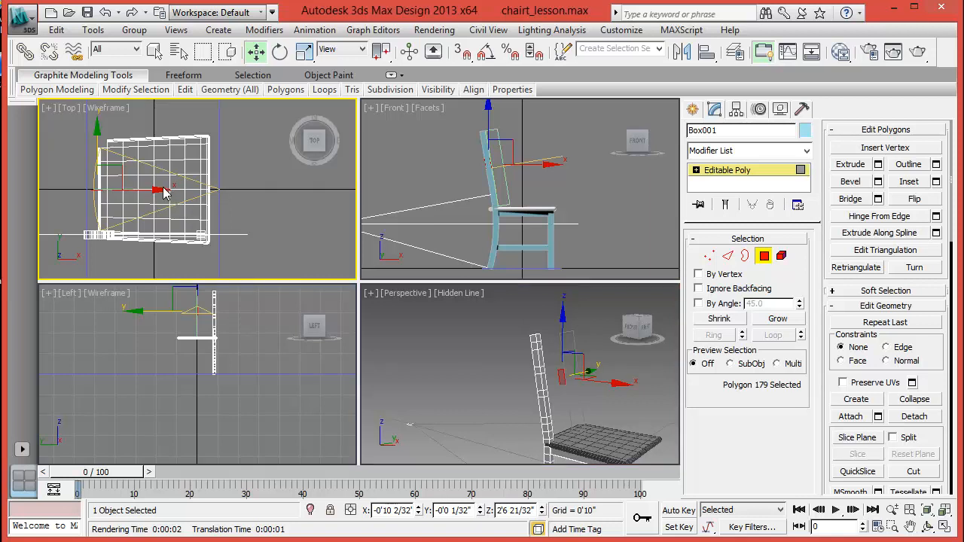
drag(155, 200, 288, 197)
scroll(235, 217, up, 3)
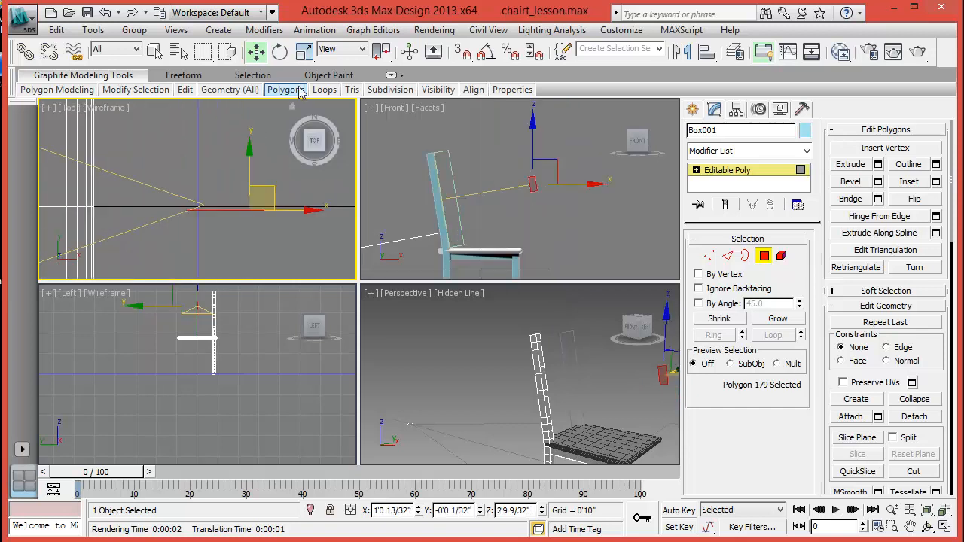
- In the Front view, snap the copied polygon's lower corner to the raised end of the tilted arc, using 3D snaps only for this move
click(461, 52)
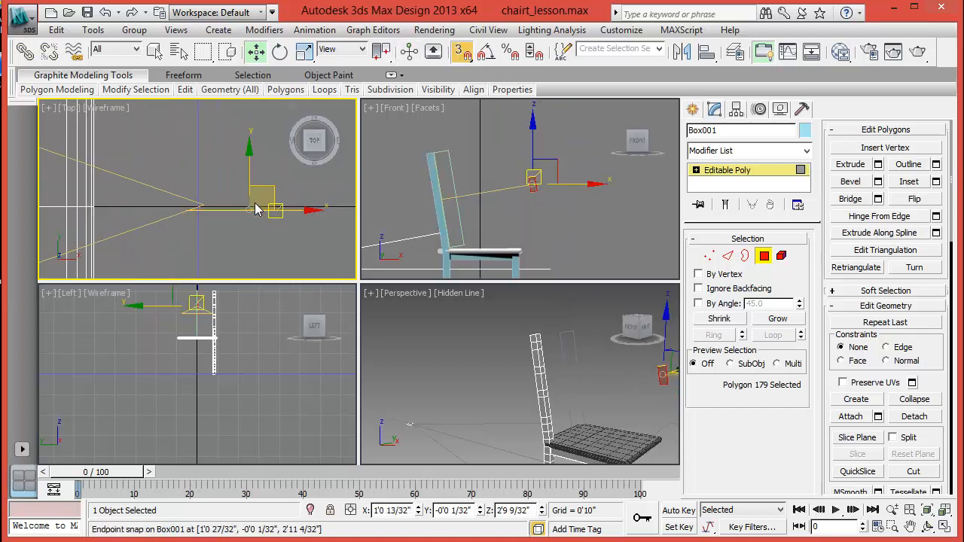
right_click(561, 206)
scroll(542, 227, up, 5)
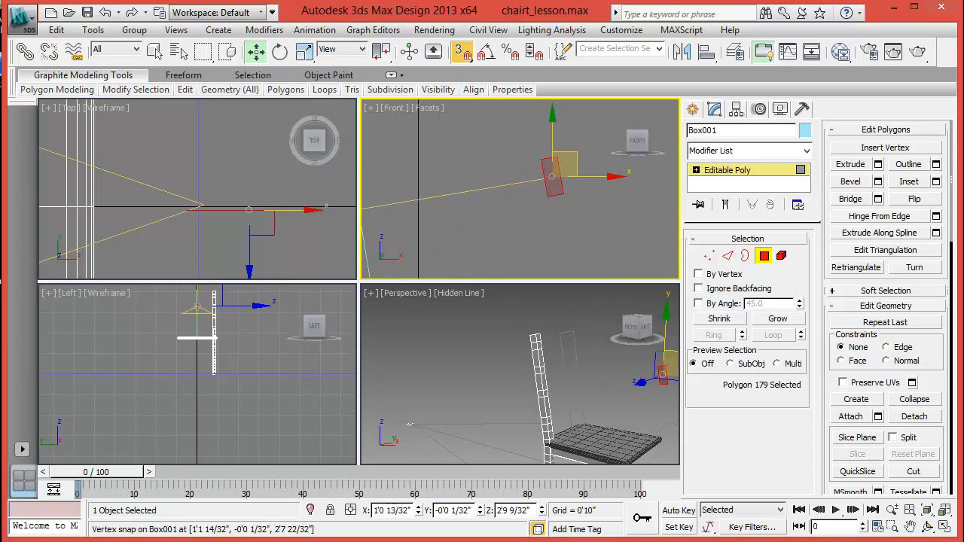
middle_drag(559, 228, 513, 253)
scroll(514, 253, up, 5)
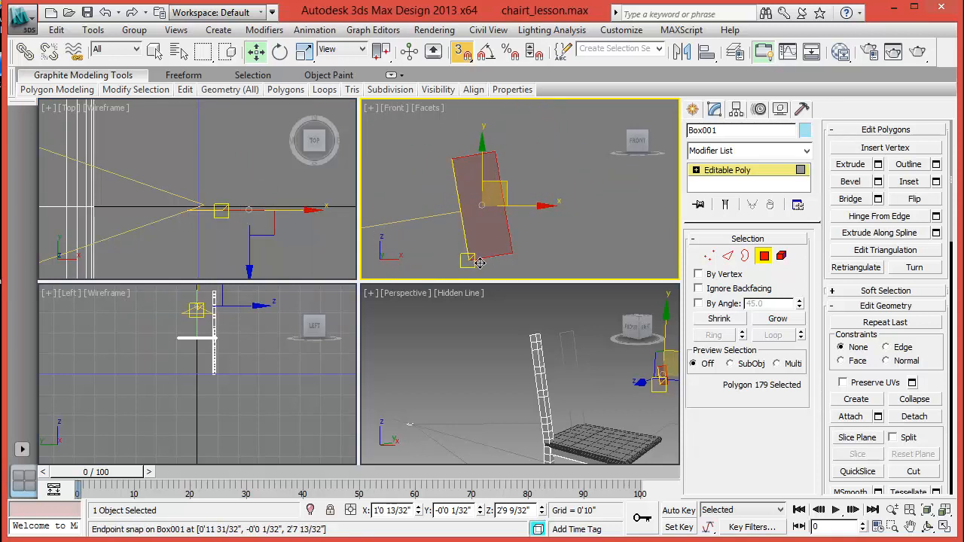
drag(480, 266, 486, 227)
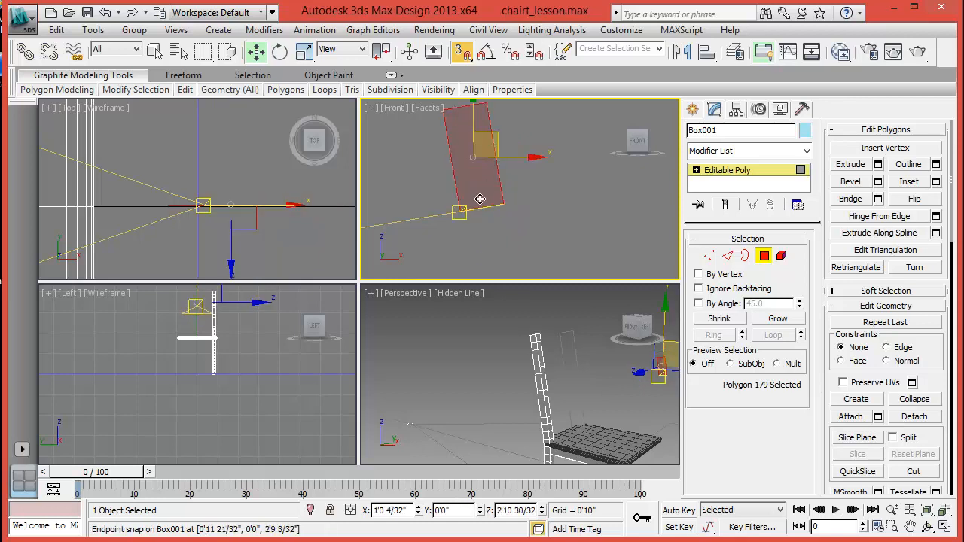
click(464, 53)
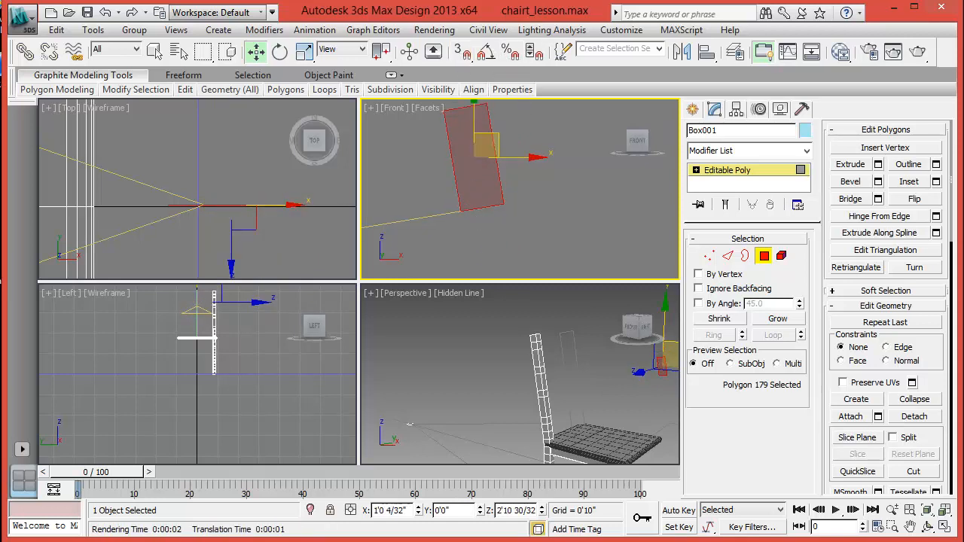
- Activate the Perspective view and maximize it
scroll(490, 210, down, 3)
middle_drag(490, 208, 571, 222)
scroll(496, 216, down, 2)
right_click(483, 373)
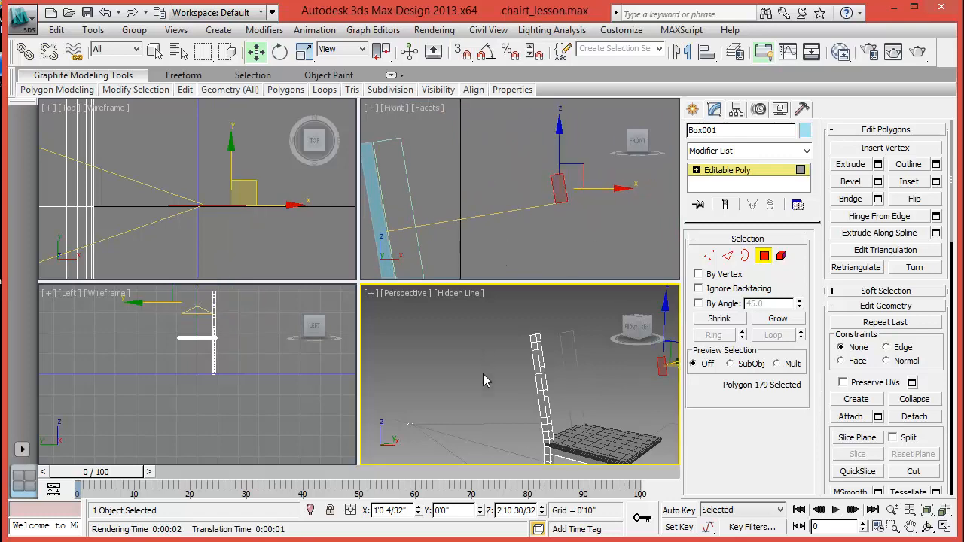
key(alt+w)
alt+middle_drag(447, 321, 295, 320)
scroll(391, 325, up, 4)
middle_drag(415, 293, 385, 319)
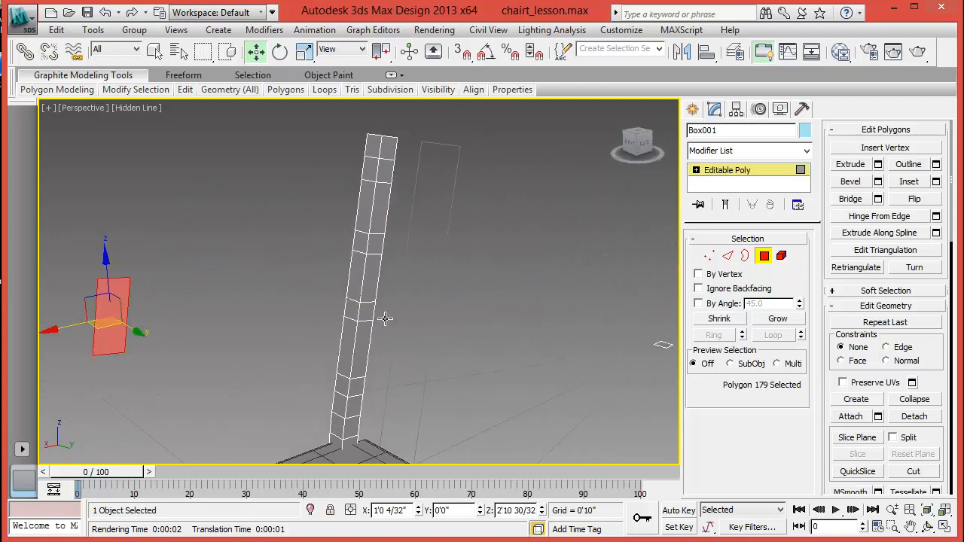
- Select four pairs of horizontal edges along the upper back leg's inner side face, eight edges in all
scroll(407, 150, up, 4)
key(2)
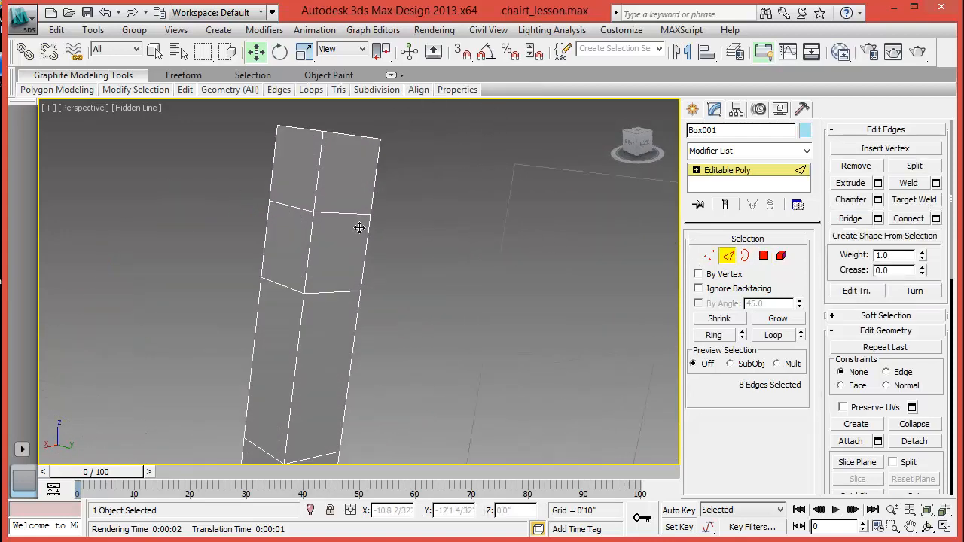
click(357, 217)
ctrl+click(350, 294)
middle_drag(435, 403, 475, 202)
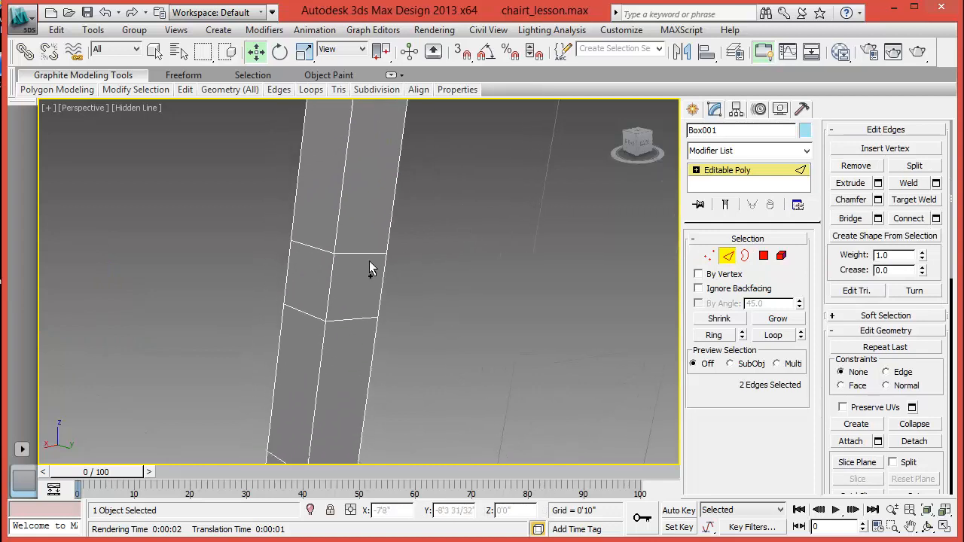
ctrl+click(369, 260)
ctrl+click(354, 321)
middle_drag(452, 411, 469, 216)
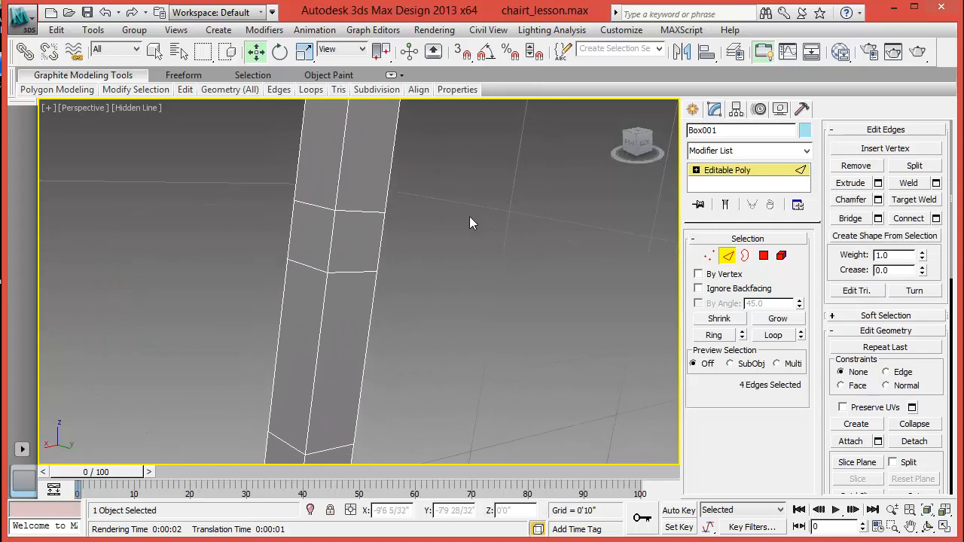
ctrl+click(365, 211)
ctrl+click(353, 272)
middle_drag(450, 443, 501, 252)
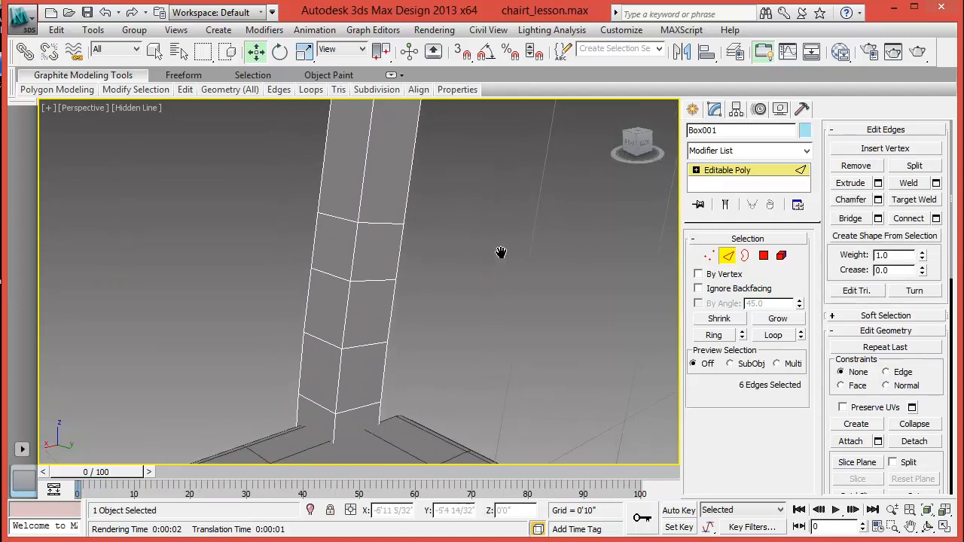
ctrl+click(398, 234)
ctrl+click(383, 286)
scroll(527, 259, down, 5)
alt+middle_drag(593, 274, 617, 396)
scroll(428, 257, up, 4)
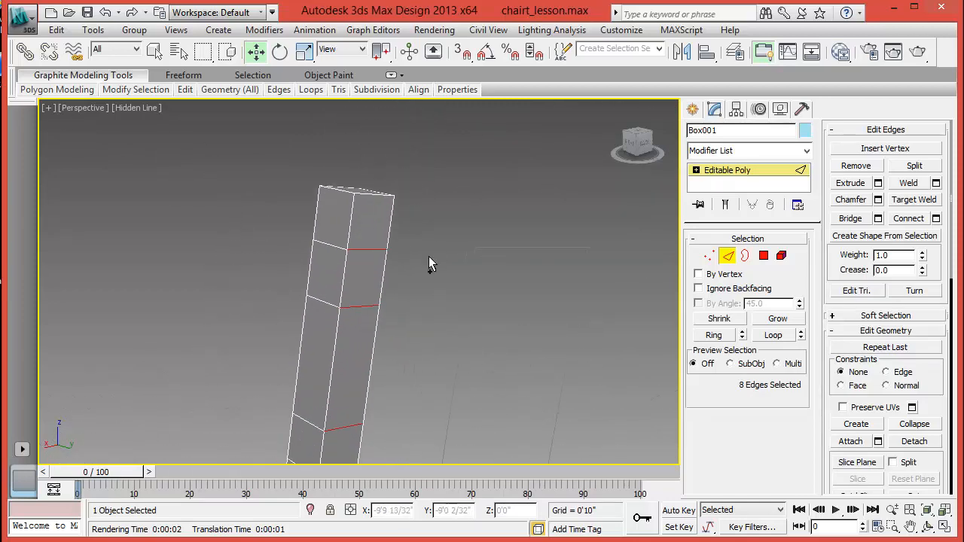
- Connect the selected leg edges with 2 segments, a pinch of 19 and a slide of 0
click(935, 218)
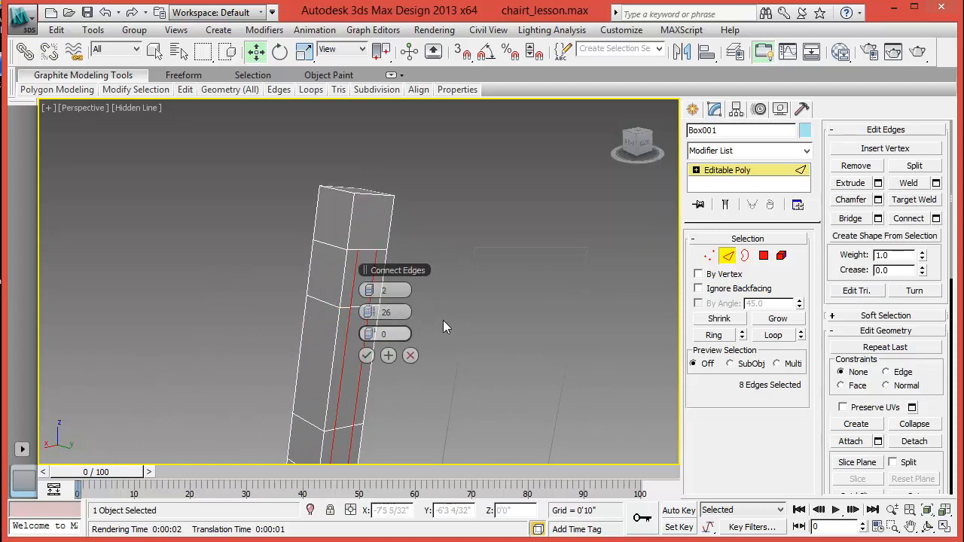
alt+middle_drag(457, 302, 427, 284)
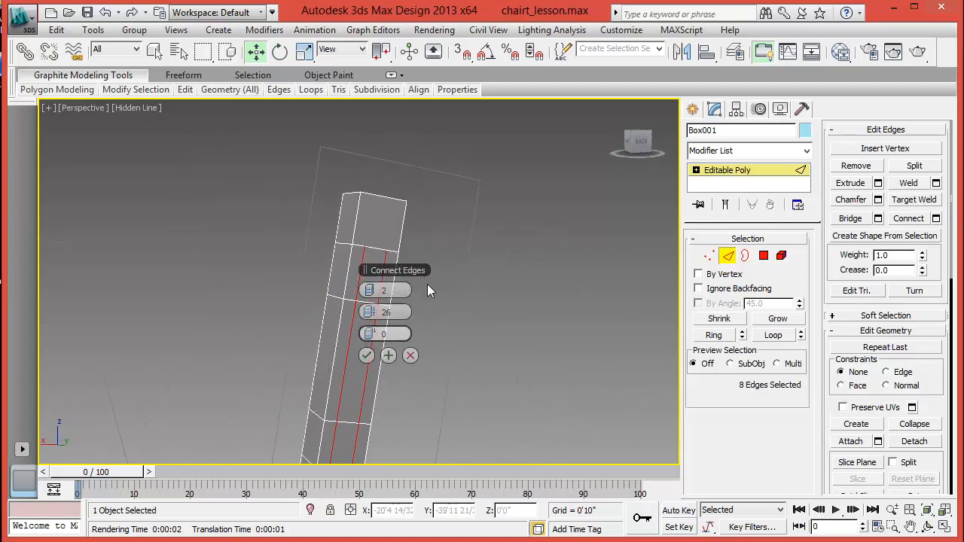
drag(370, 312, 350, 320)
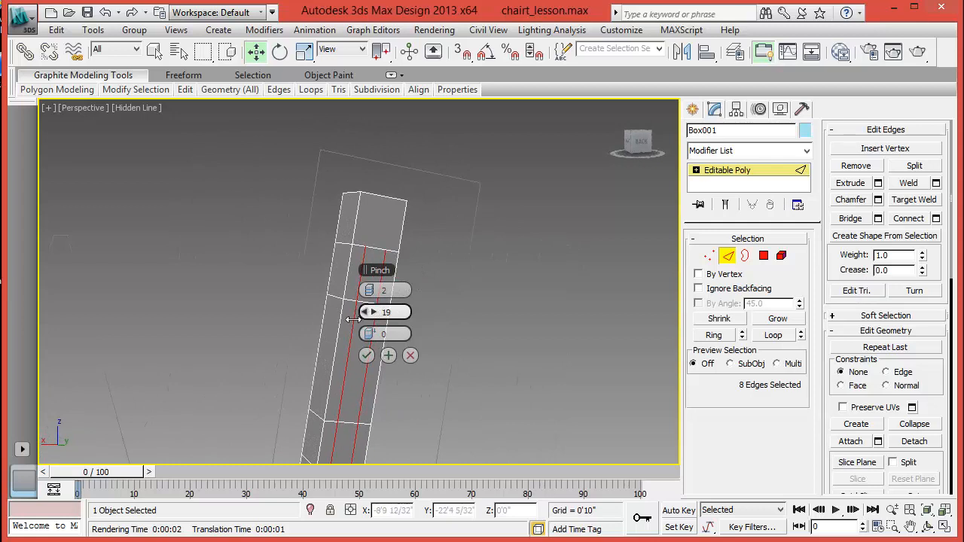
click(367, 355)
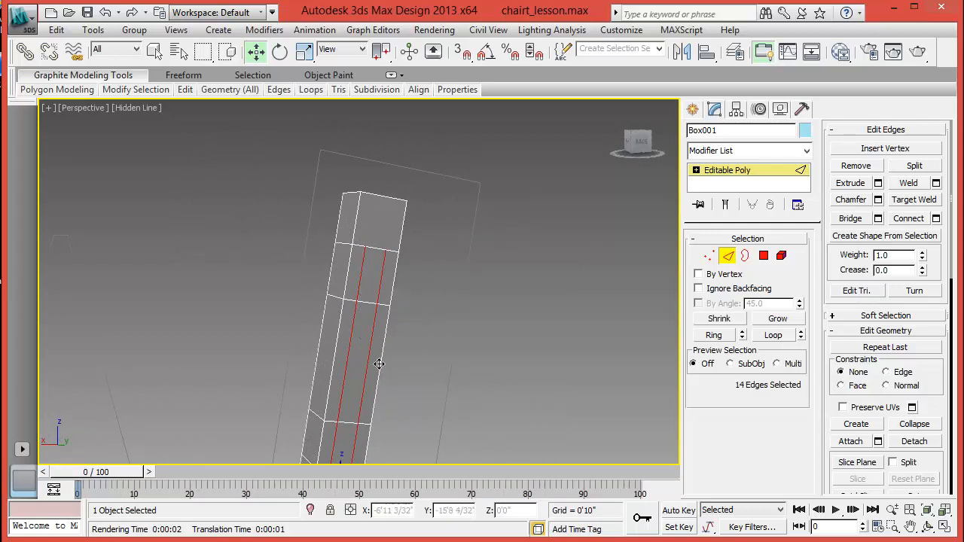
- Chamfer the vertices of the new edge loops on the back leg's inner side face by 0'0 2/32"
click(709, 256)
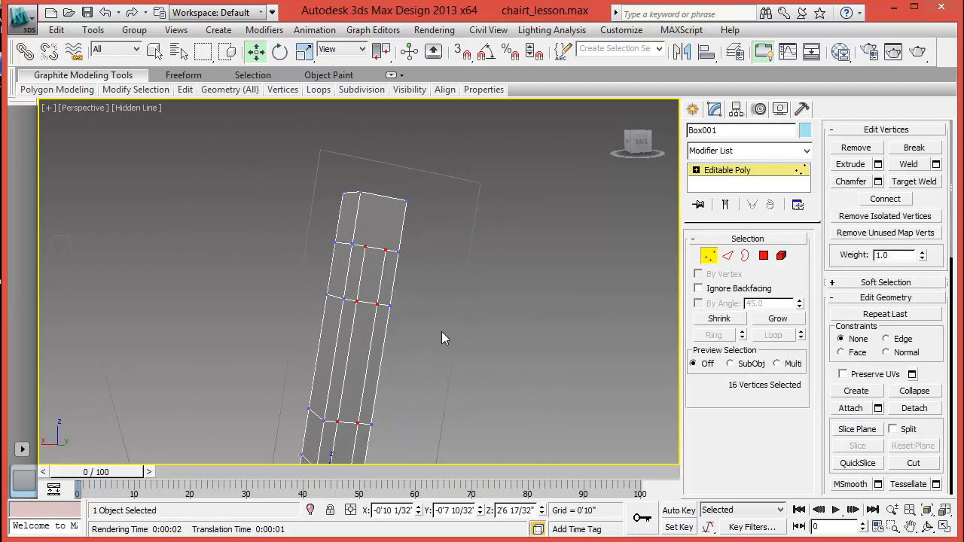
scroll(455, 329, down, 4)
middle_drag(456, 333, 434, 350)
scroll(434, 351, up, 5)
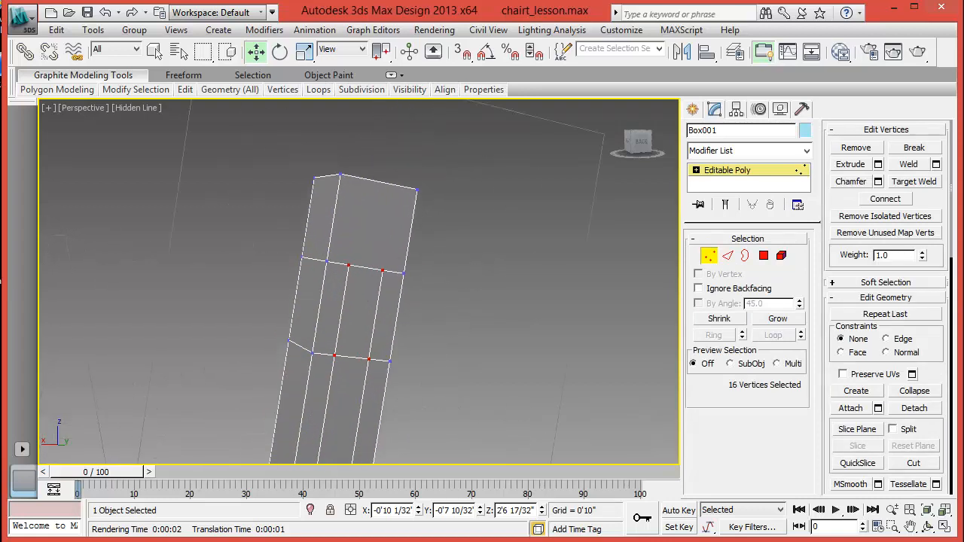
click(878, 182)
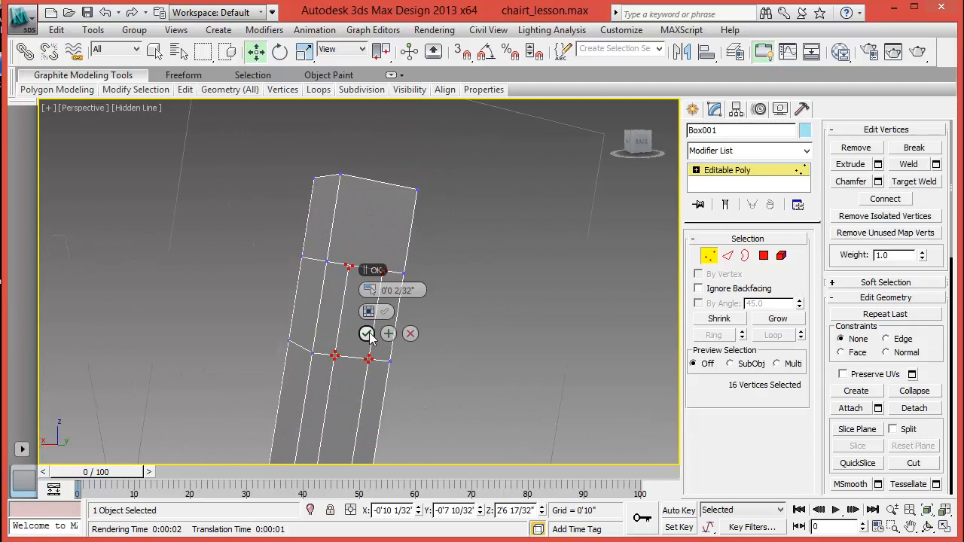
drag(369, 291, 381, 293)
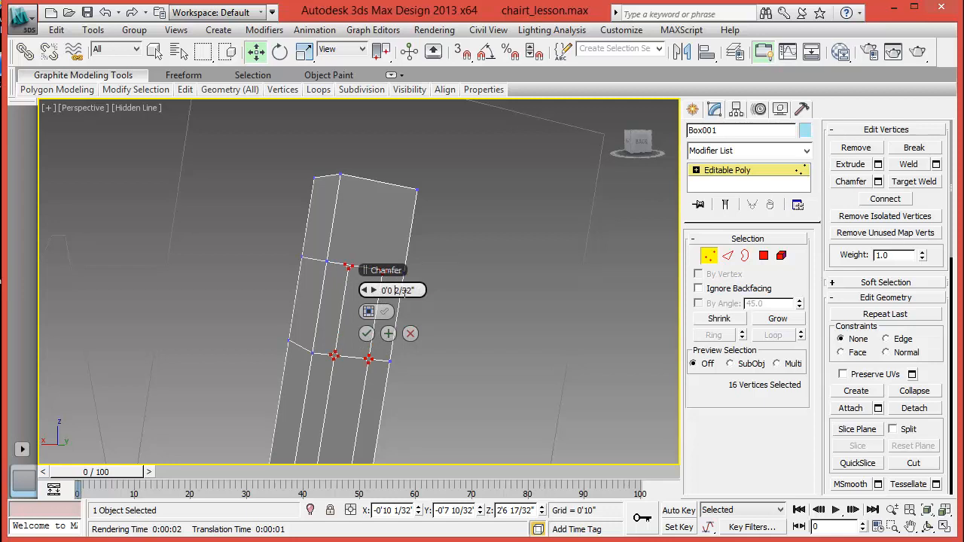
click(367, 334)
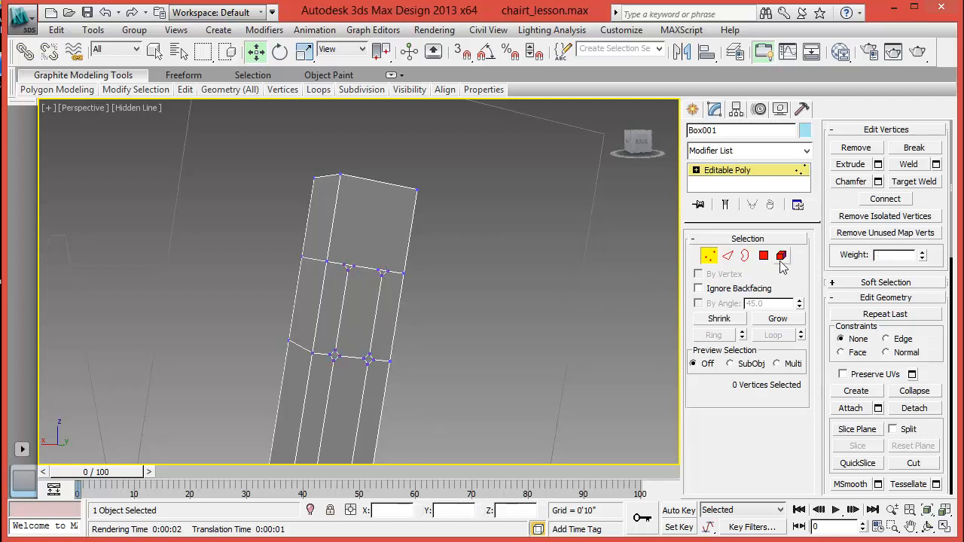
- Select the four chamfered slat-shaped polygons along the upper back leg's inner side face
ctrl+click(764, 255)
click(366, 322)
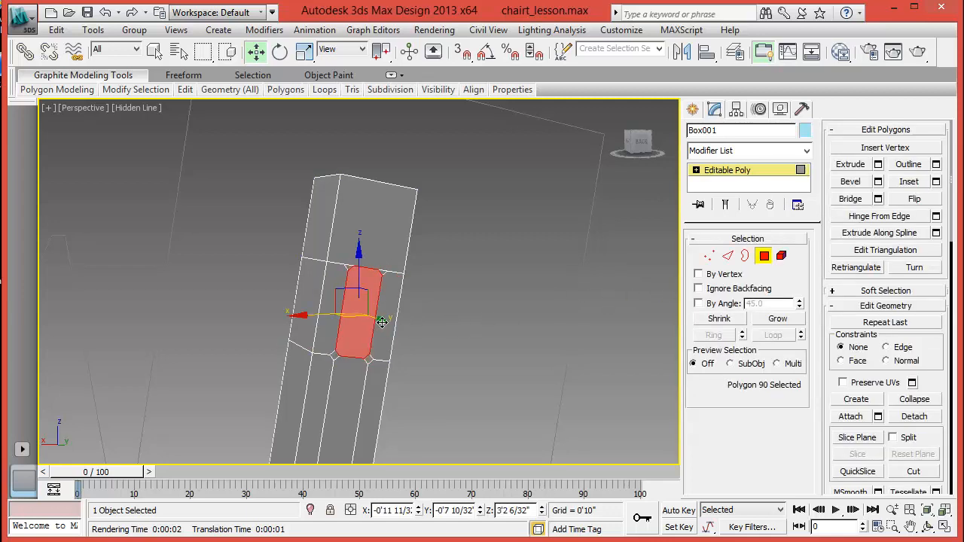
scroll(439, 353, down, 5)
middle_drag(436, 376, 451, 326)
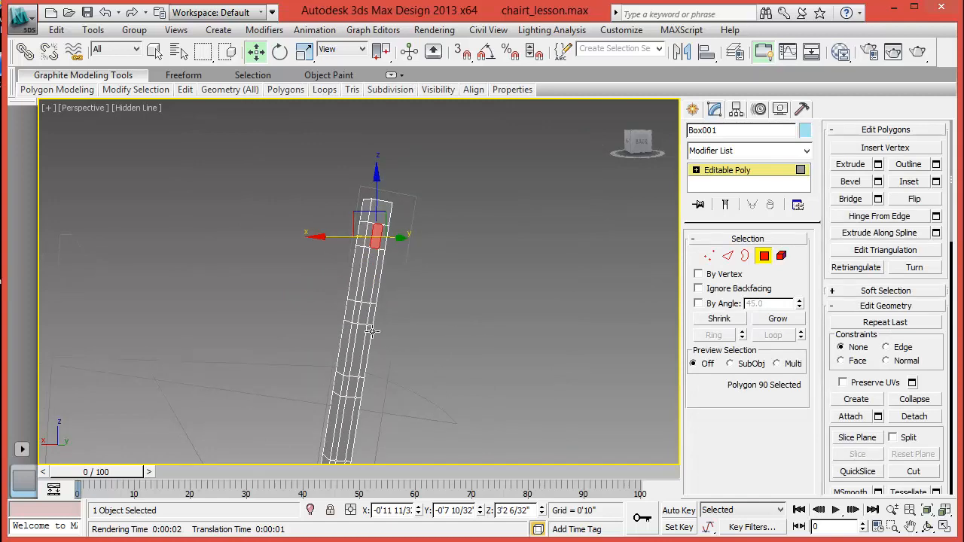
ctrl+click(365, 320)
ctrl+click(354, 389)
middle_drag(428, 394, 454, 305)
ctrl+click(366, 379)
scroll(437, 274, down, 5)
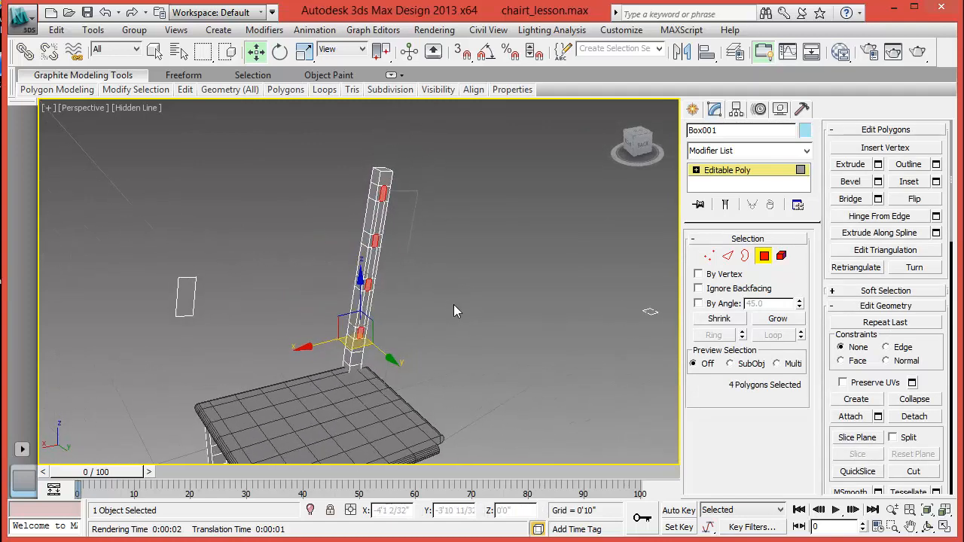
- Start Hinge From Edge on the four polygons, picking a vertical edge of the standalone profile polygon as the hinge
click(935, 216)
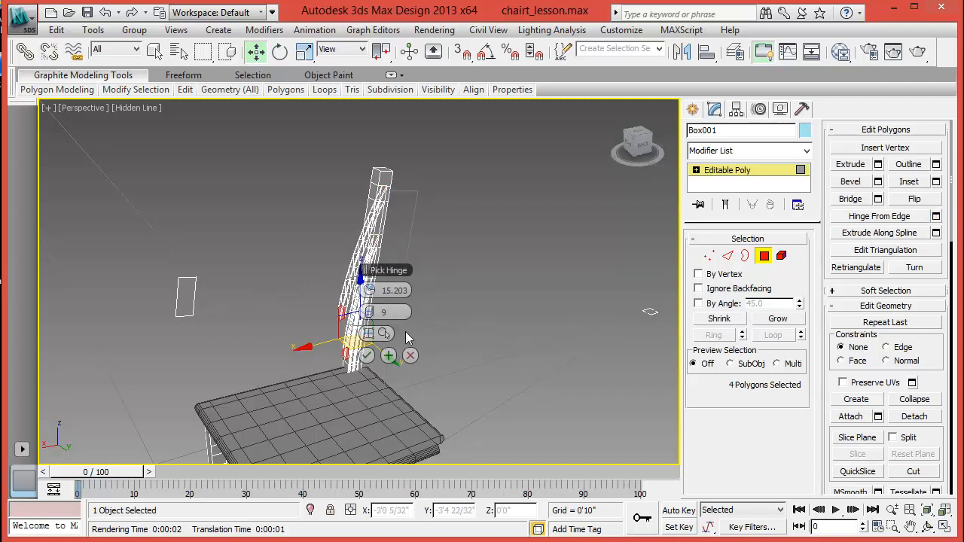
scroll(384, 312, up, 2)
drag(388, 272, 498, 235)
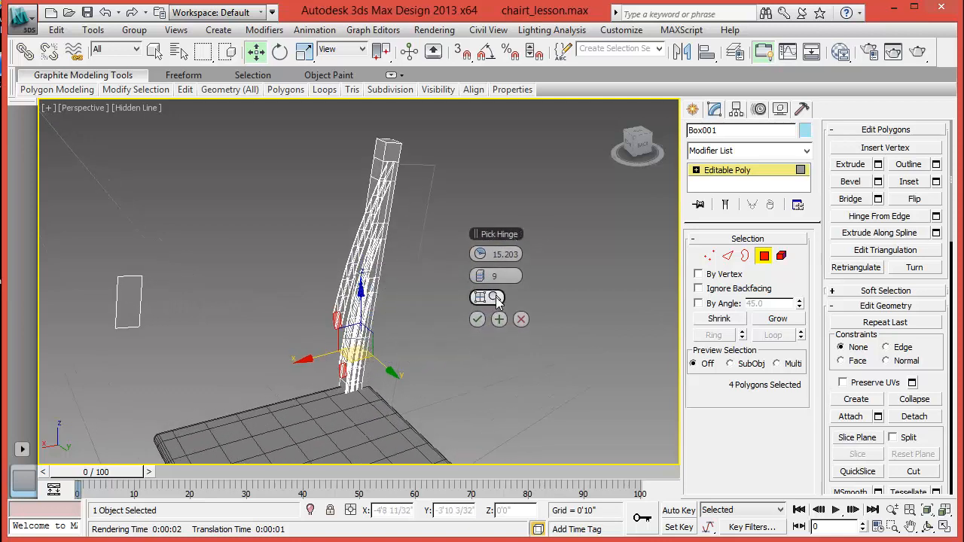
click(494, 297)
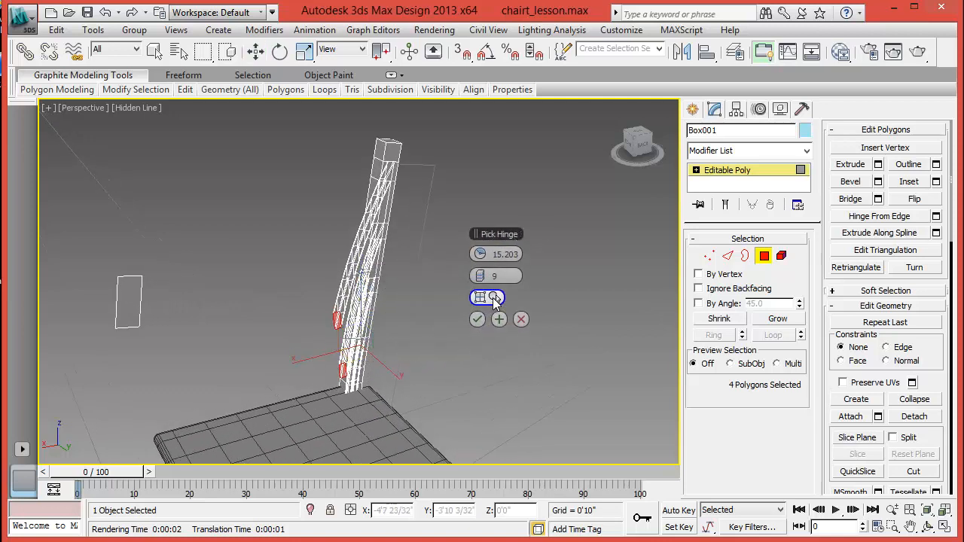
click(153, 312)
alt+middle_drag(223, 307, 290, 314)
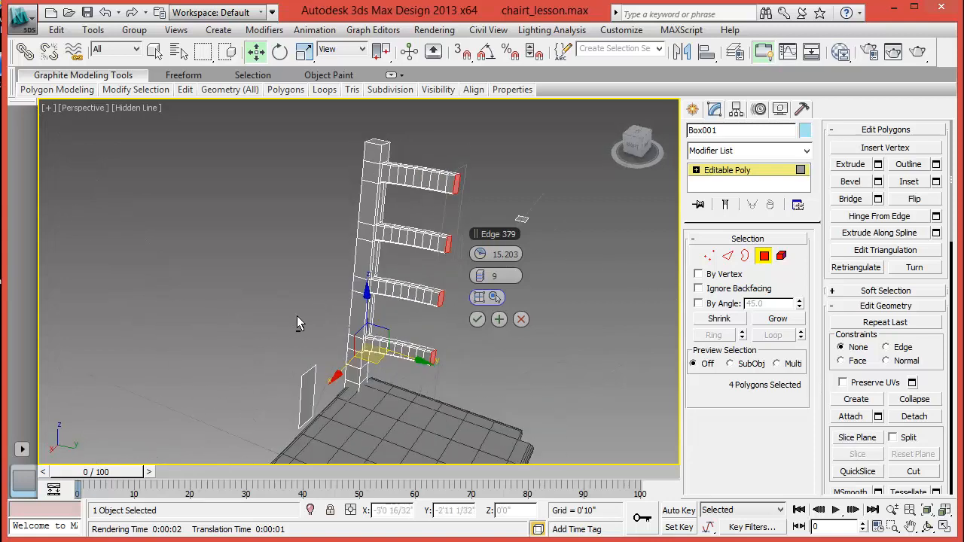
- Show all four viewports and restore the upper one to the Top view
key(alt+w)
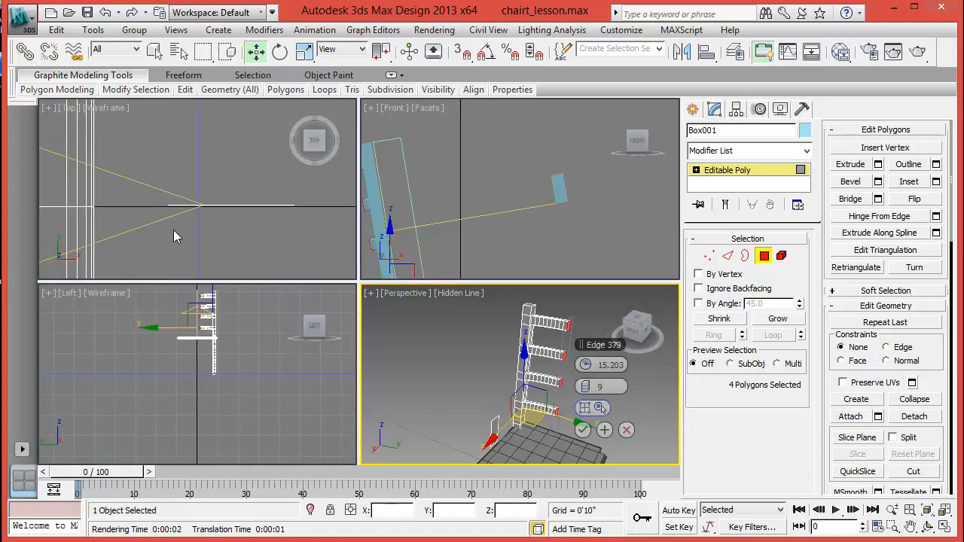
alt+middle_drag(173, 229, 253, 262)
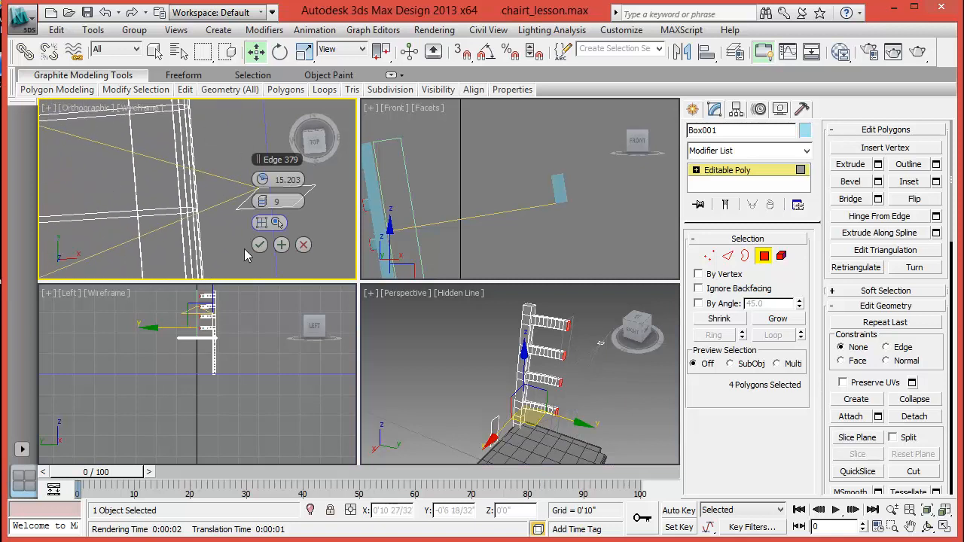
click(315, 142)
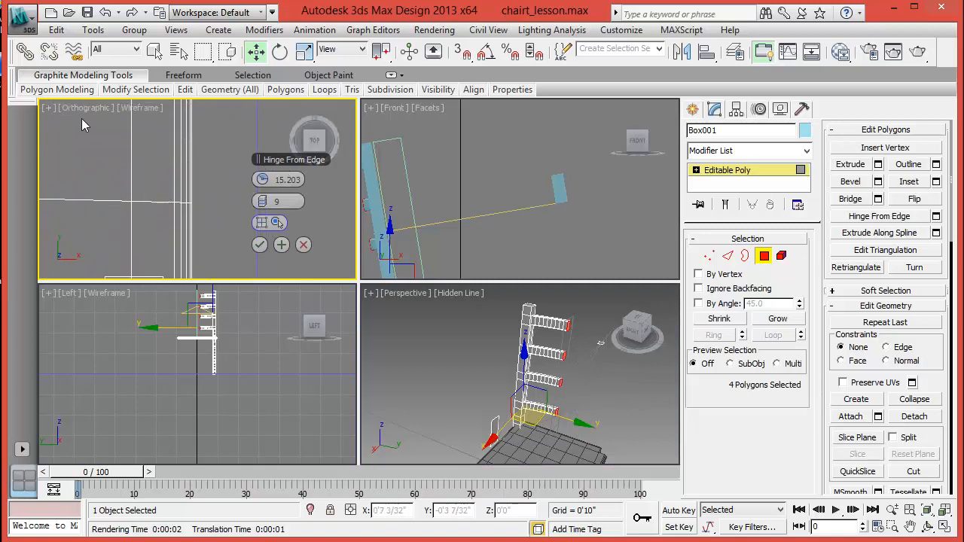
click(75, 112)
click(112, 197)
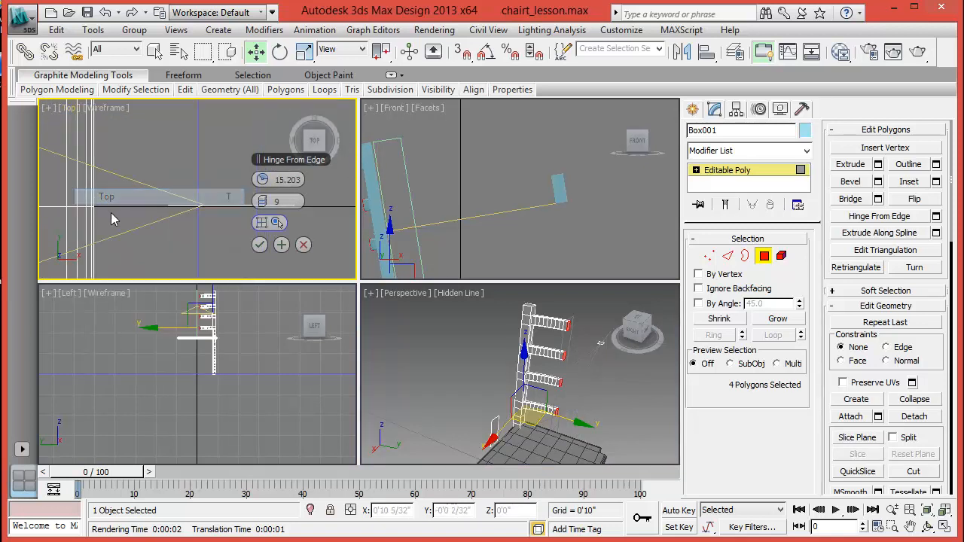
- In the maximized Top view, apply the hinge with an angle of 18.703 and 9 segments so the slats reach the centre line
scroll(168, 184, down, 5)
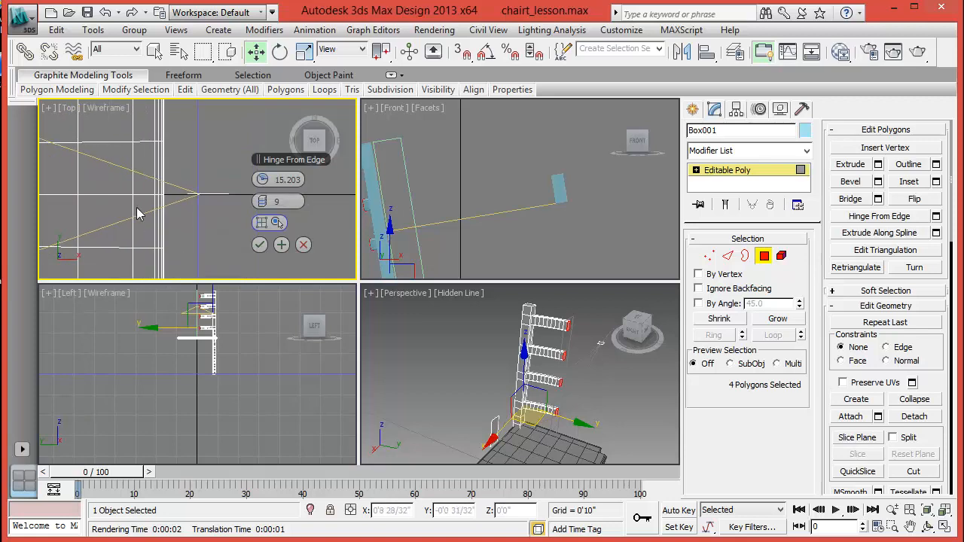
middle_drag(125, 204, 215, 213)
scroll(137, 178, down, 3)
middle_drag(97, 181, 206, 201)
scroll(155, 202, up, 1)
scroll(156, 207, up, 1)
scroll(191, 185, up, 1)
scroll(183, 185, up, 2)
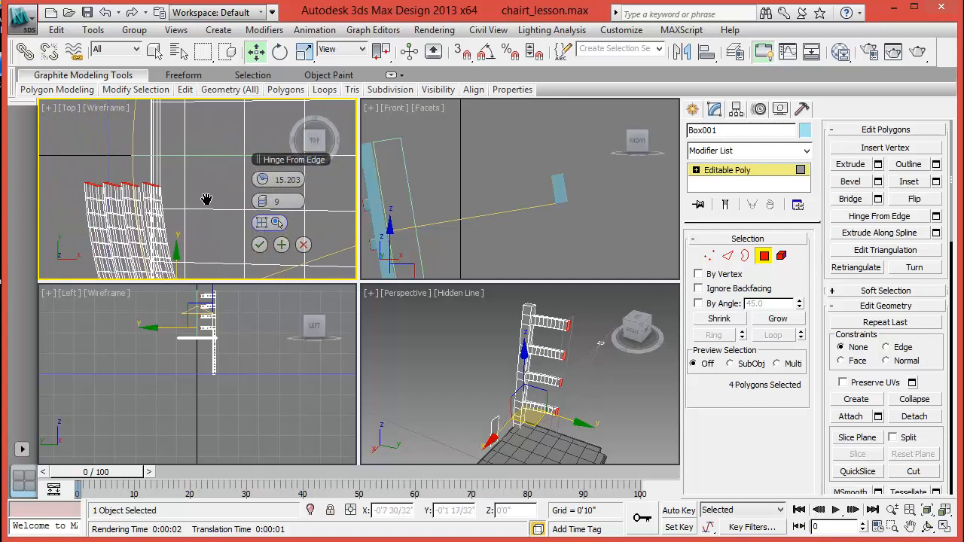
scroll(109, 160, down, 1)
scroll(106, 158, up, 1)
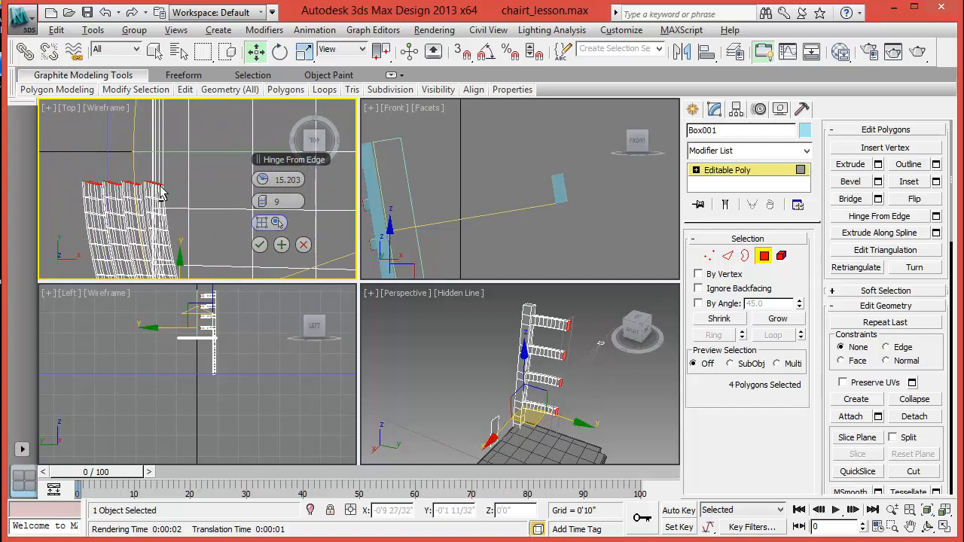
key(alt+w)
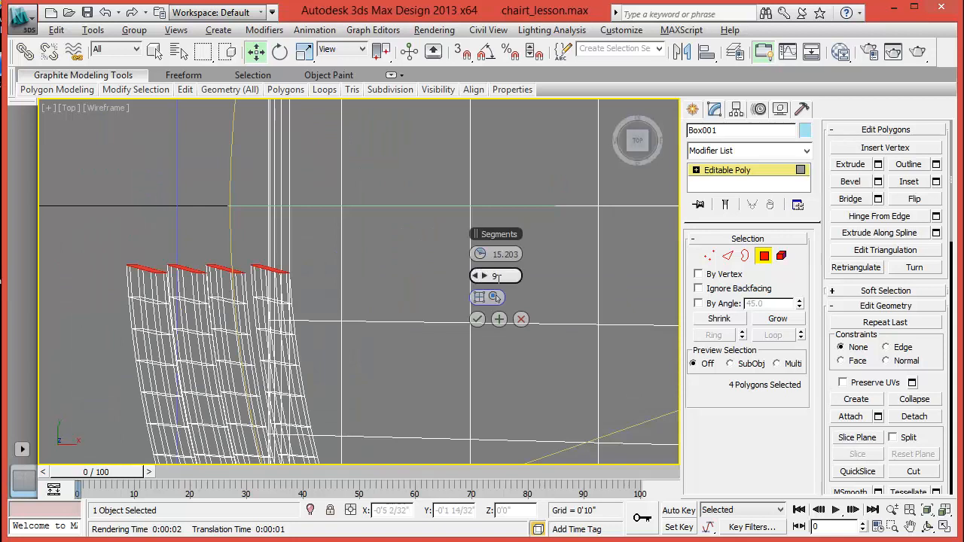
drag(496, 254, 498, 255)
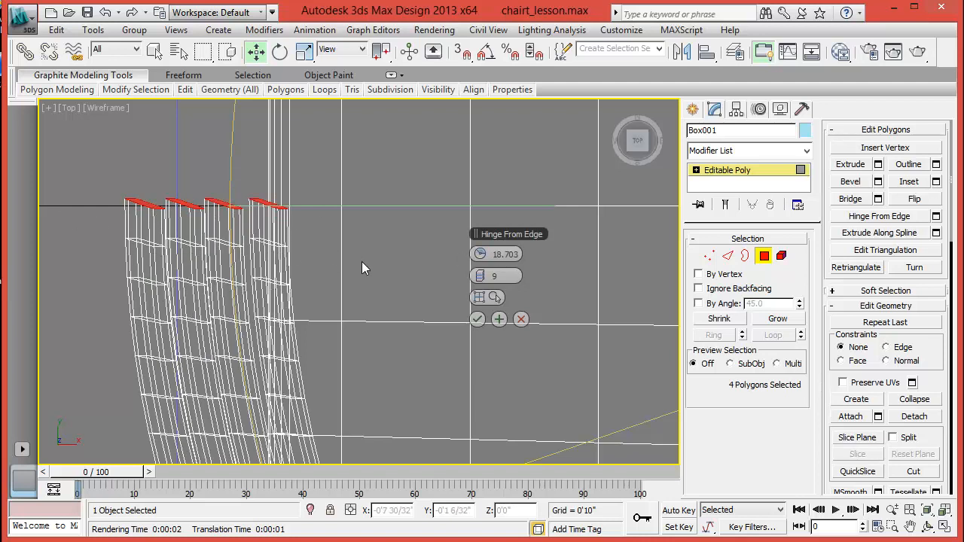
click(477, 319)
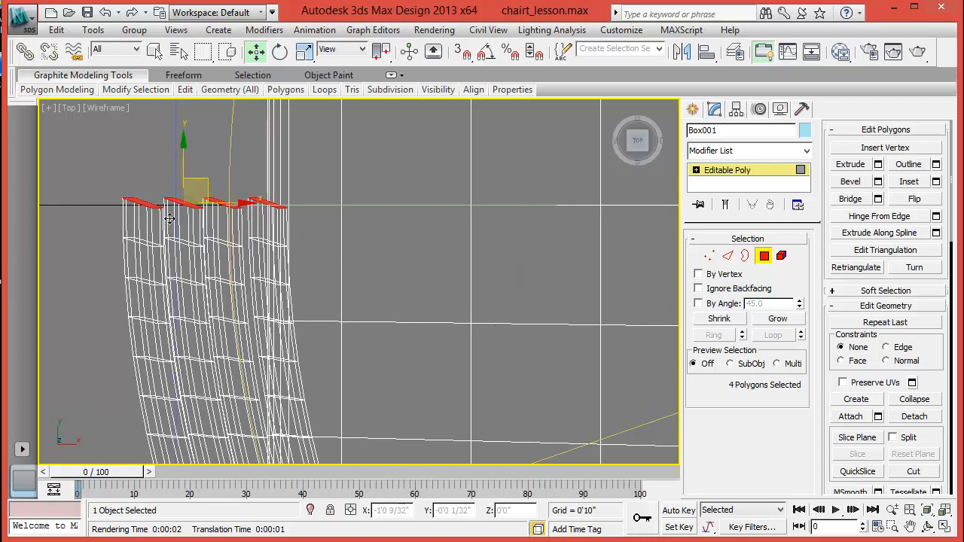
- Flatten the four slat end faces by scaling them along the Y axis, and return to the Move tool
click(304, 50)
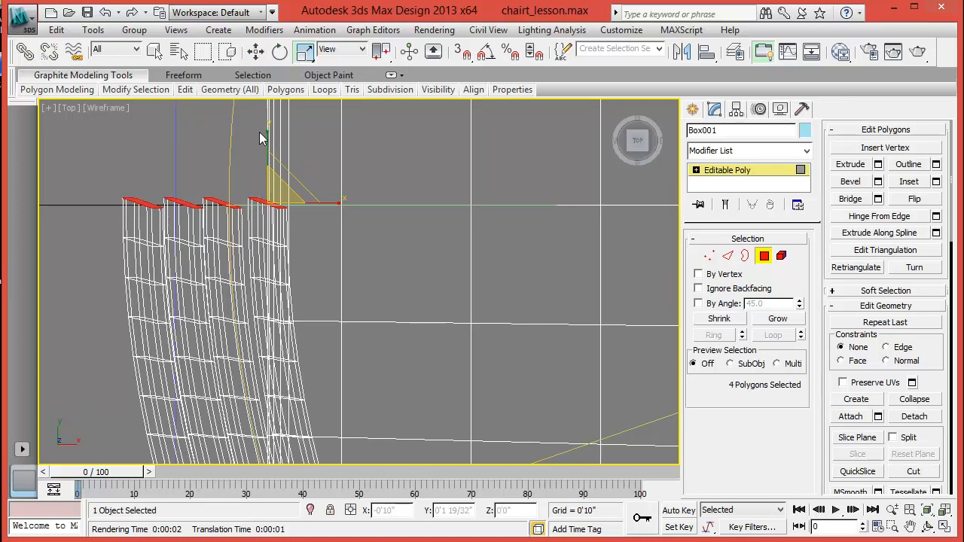
drag(280, 166, 286, 311)
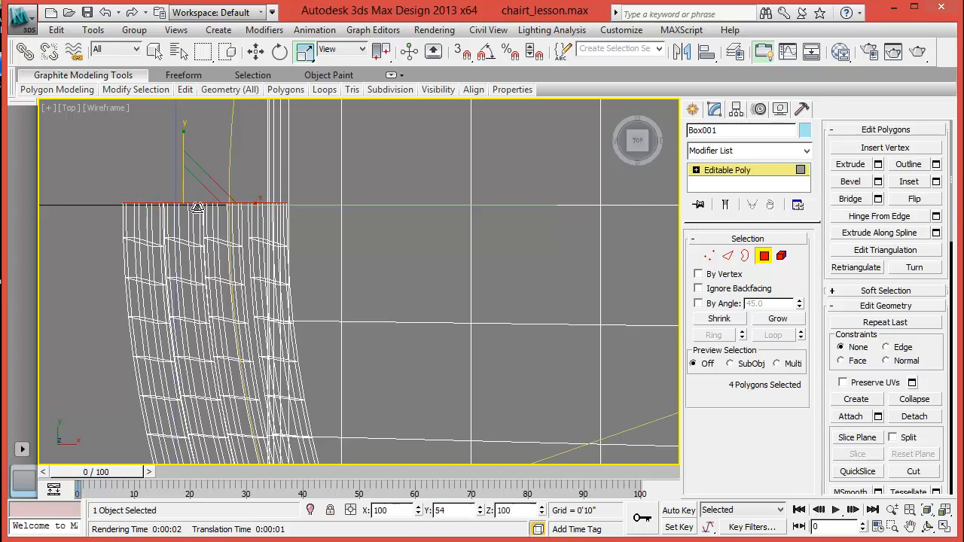
click(255, 52)
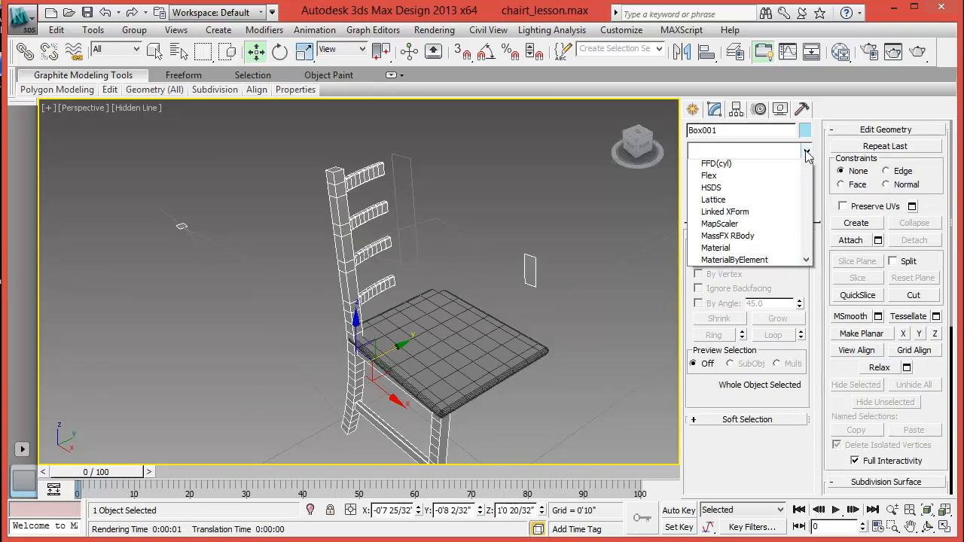
- Add a Symmetry modifier to the chair frame, select its Mirror sub-object and set the mirror axis to Y
scroll(805, 196, up, 5)
scroll(805, 195, down, 20)
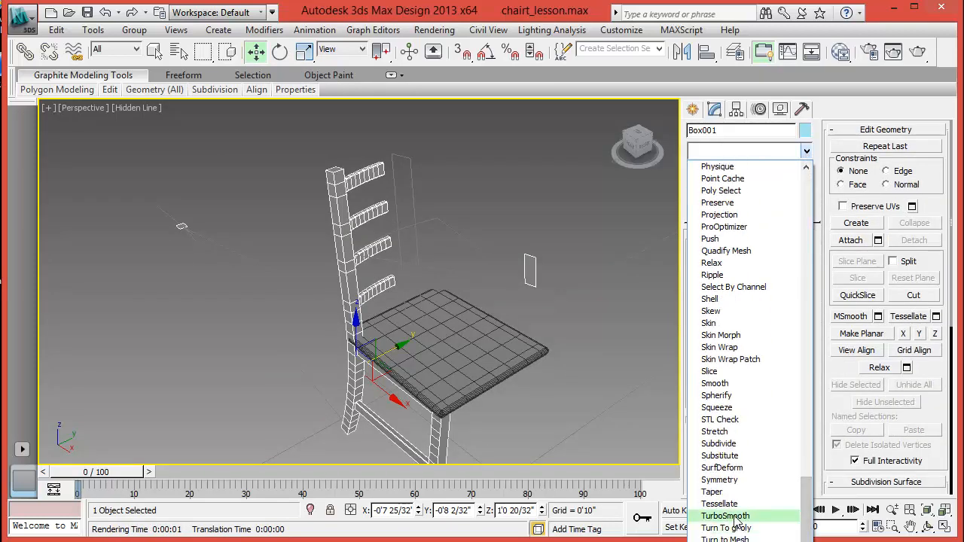
click(719, 479)
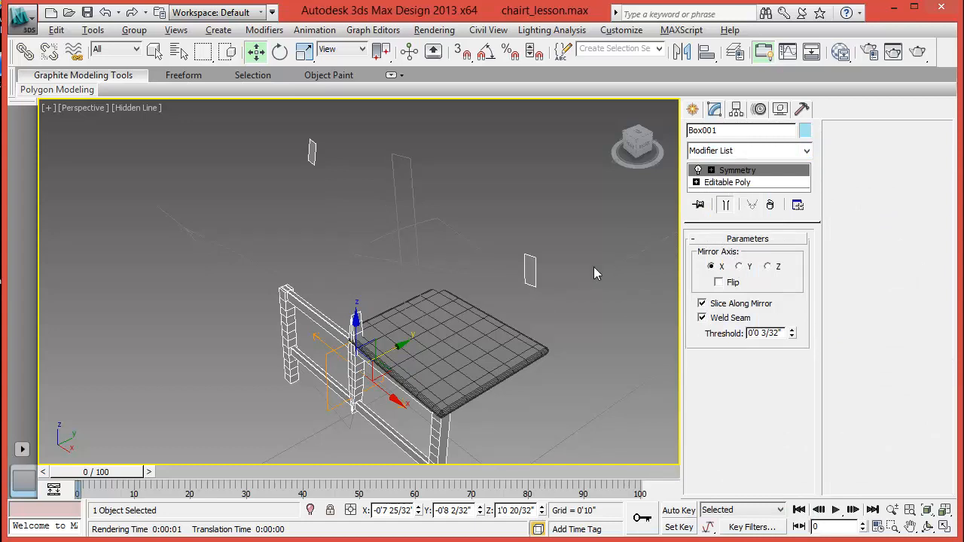
key(alt)
click(712, 171)
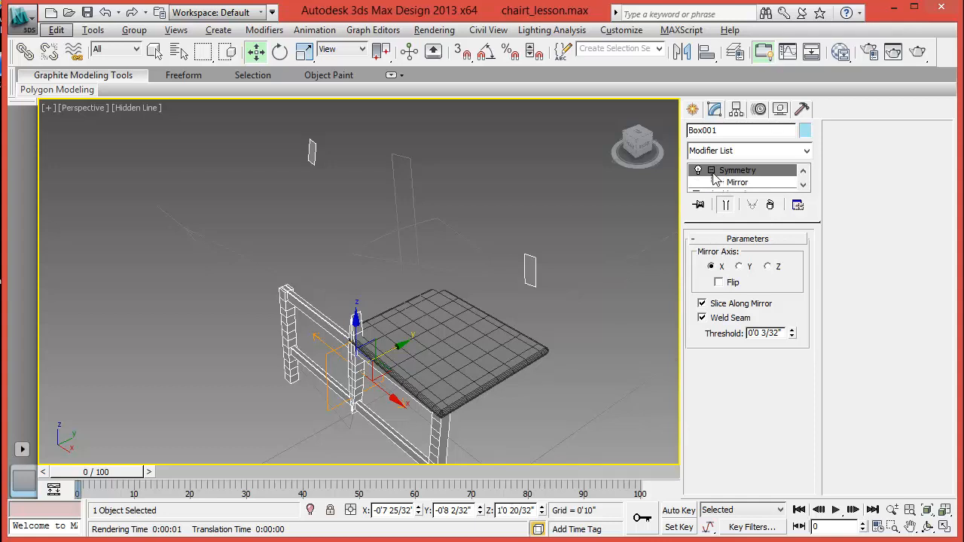
click(730, 183)
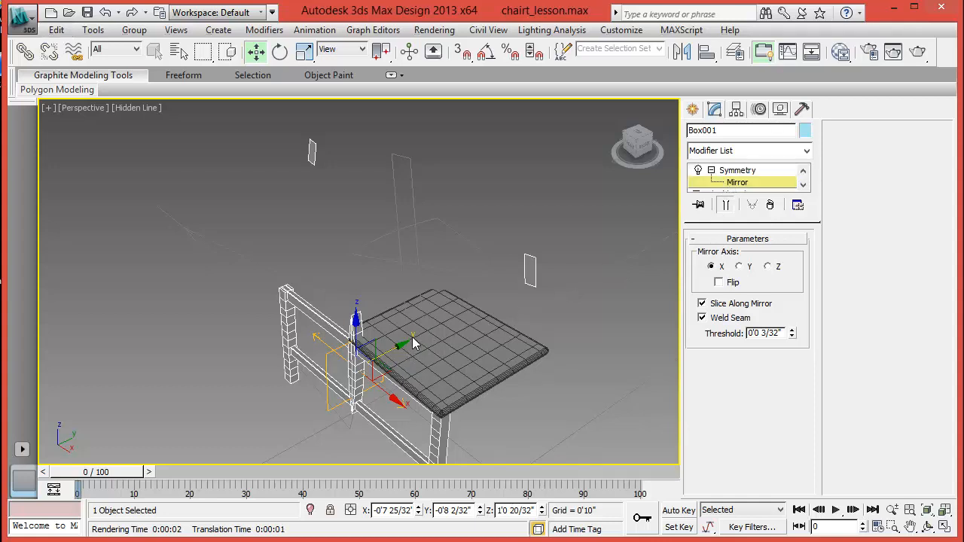
click(740, 267)
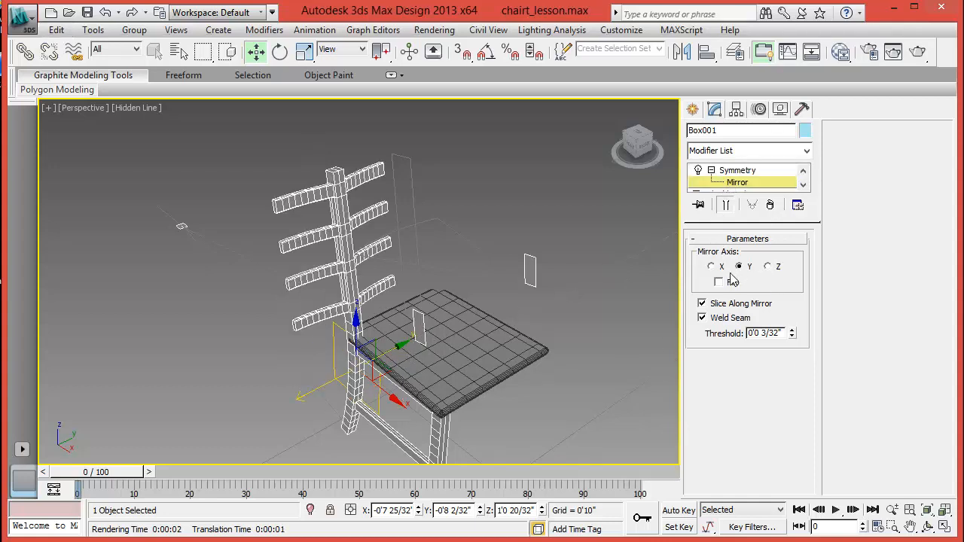
- Flip the symmetry and move the mirror plane along Y to about -0'0 1/32" so the slat halves join
drag(403, 361, 665, 342)
click(719, 282)
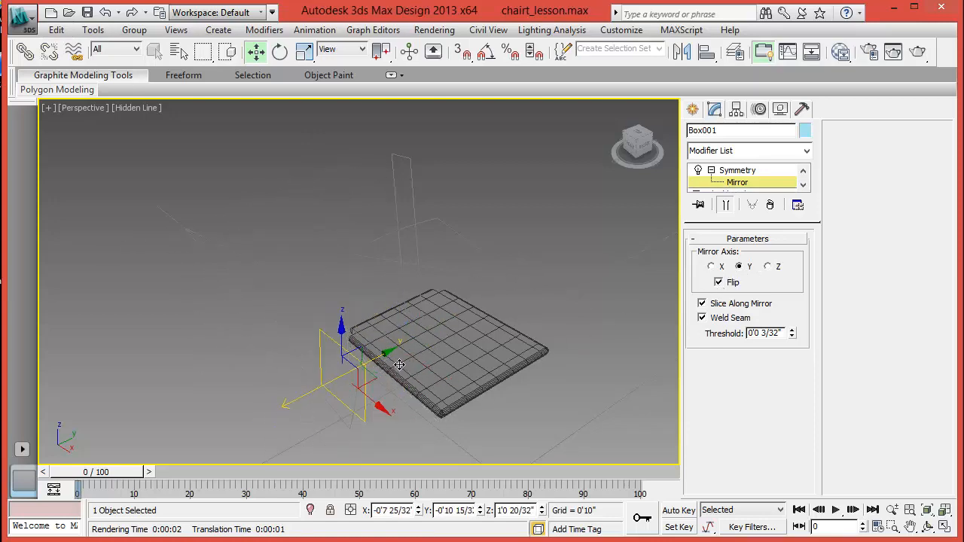
drag(399, 363, 467, 337)
scroll(424, 345, up, 4)
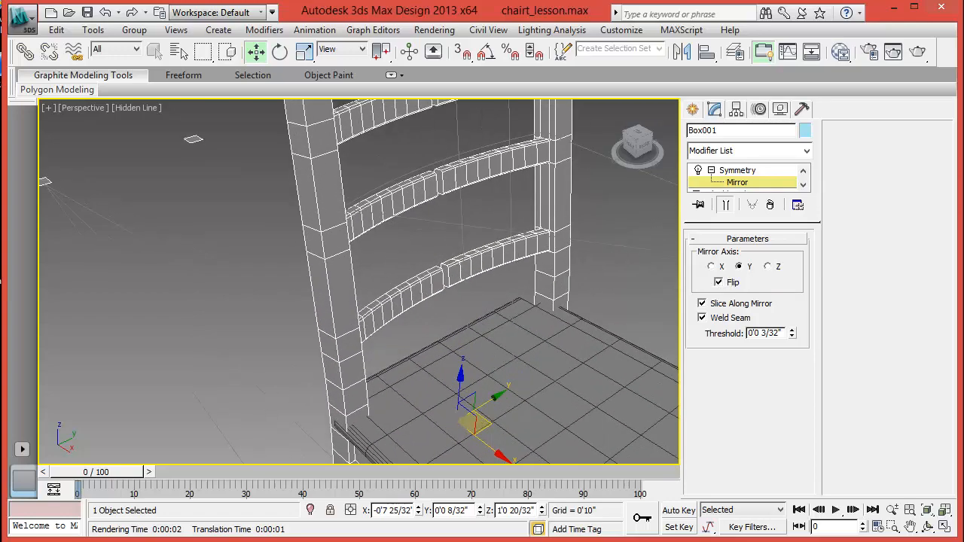
alt+middle_drag(454, 327, 418, 423)
drag(432, 442, 425, 440)
- Return to the frame's Editable Poly level and select all vertices of the front leg
alt+middle_drag(430, 409, 559, 351)
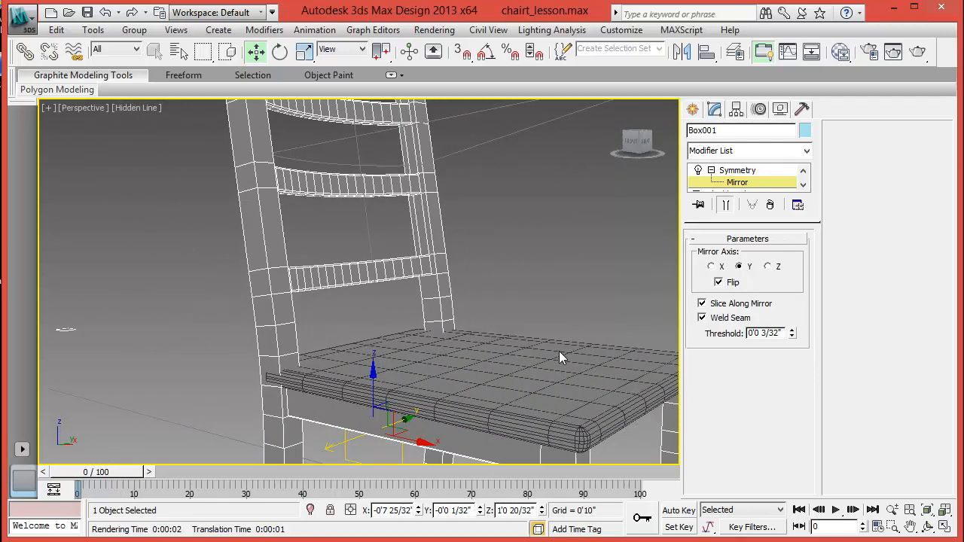
scroll(559, 351, down, 4)
click(803, 186)
click(729, 183)
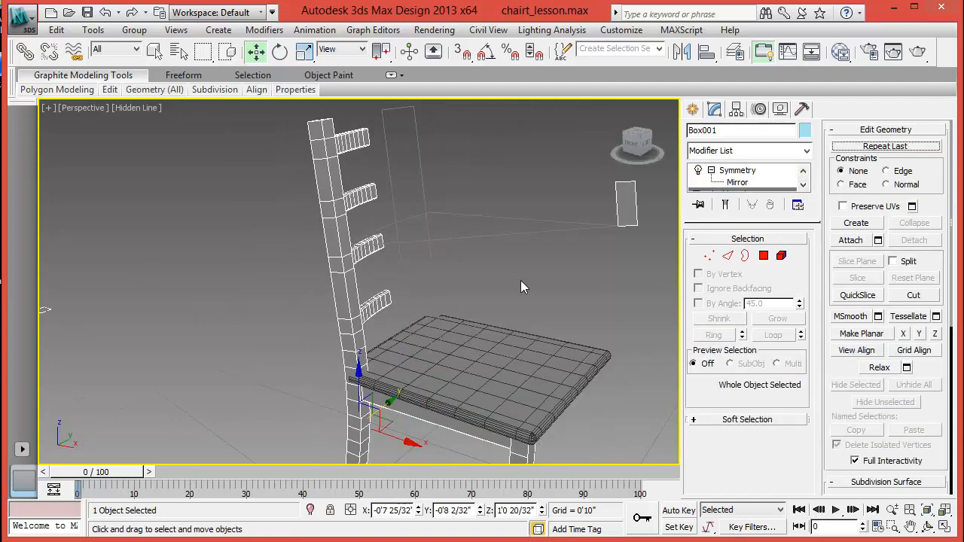
alt+middle_drag(520, 280, 545, 294)
key(2)
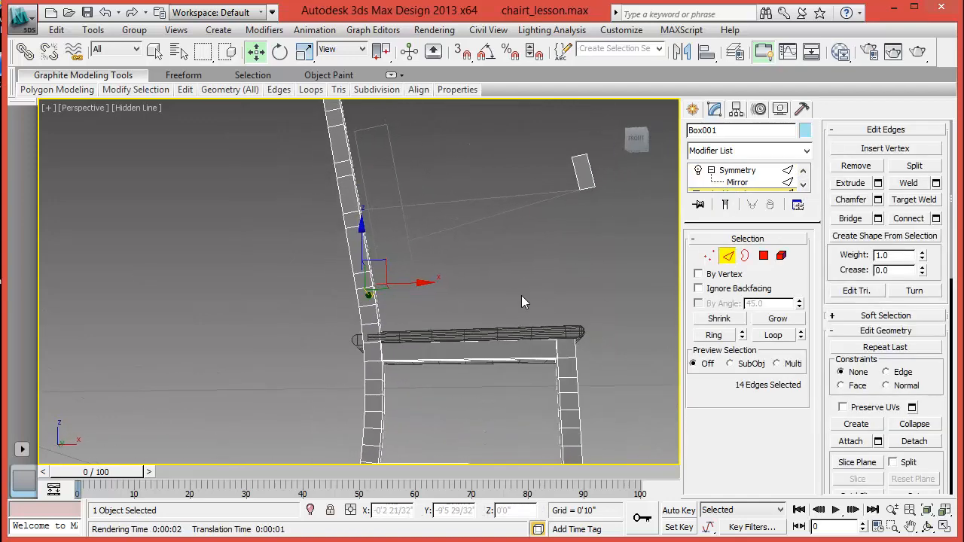
key(1)
alt+middle_drag(612, 288, 467, 263)
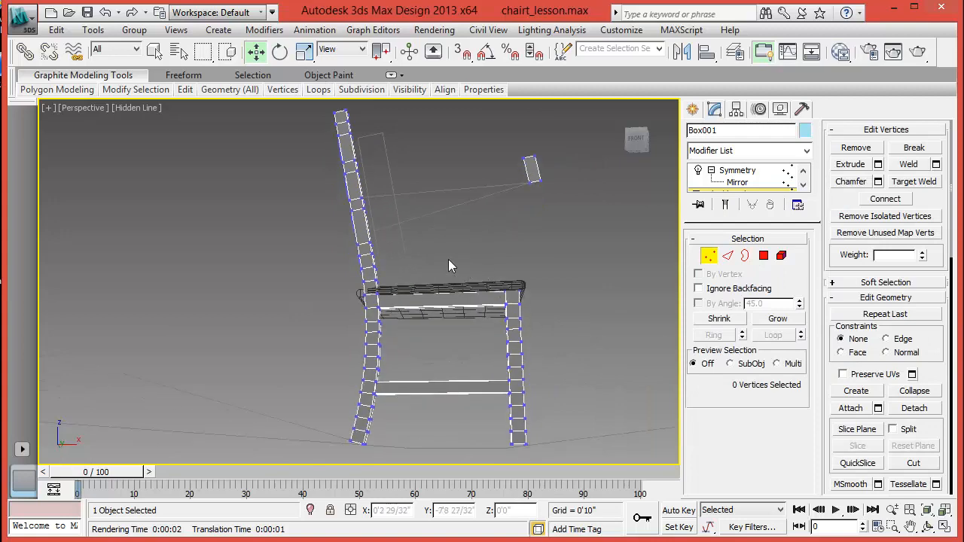
drag(448, 259, 554, 456)
scroll(469, 384, up, 6)
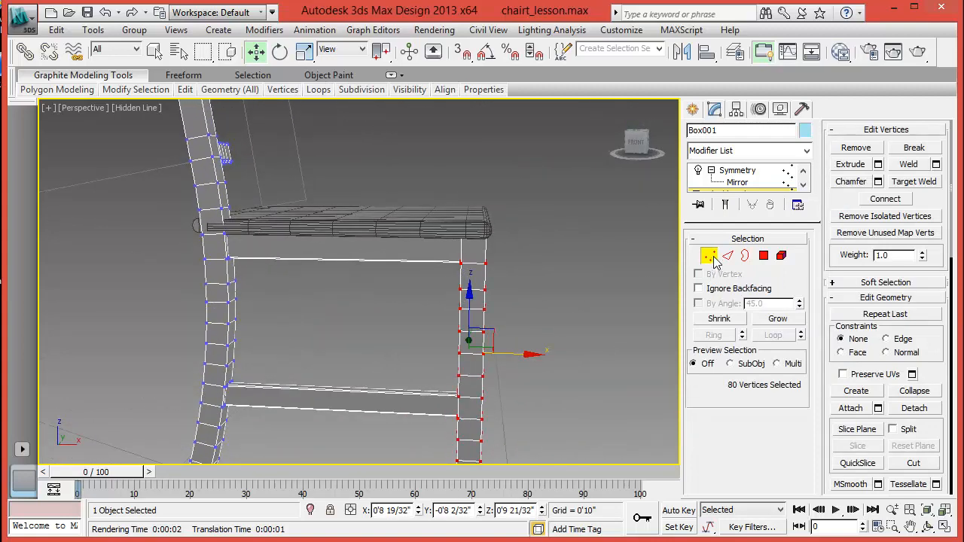
- Leave vertex editing, return to the Symmetry modifier and move the whole chair frame along X to about -0'8 30/32"
key(1)
alt+middle_drag(271, 310, 343, 417)
scroll(272, 347, up, 3)
alt+middle_drag(272, 347, 312, 341)
scroll(304, 385, up, 3)
alt+middle_drag(312, 341, 317, 286)
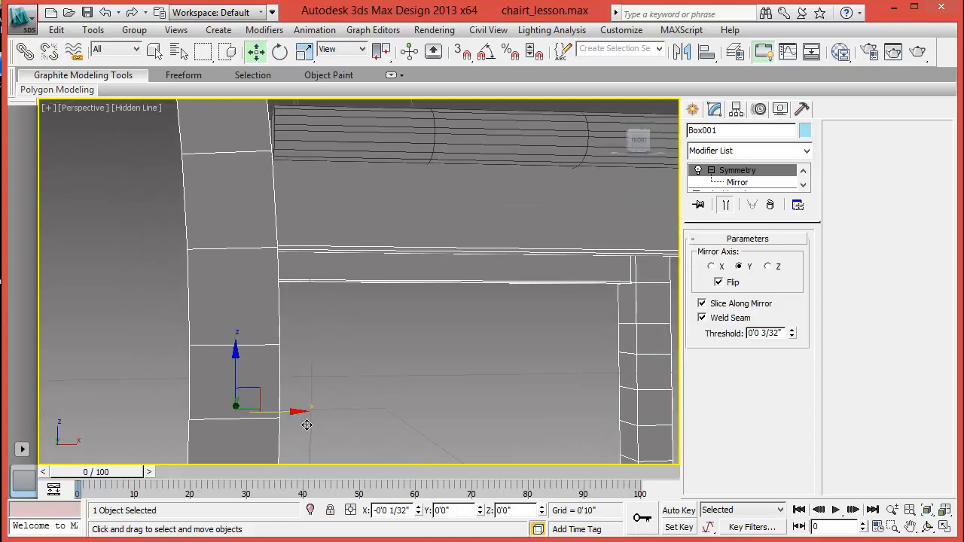
alt+middle_drag(305, 422, 384, 370)
- In the maximized Top view, move the front leg's vertices forward along X by about 0'0 25/32" and leave vertex editing
key(alt+w)
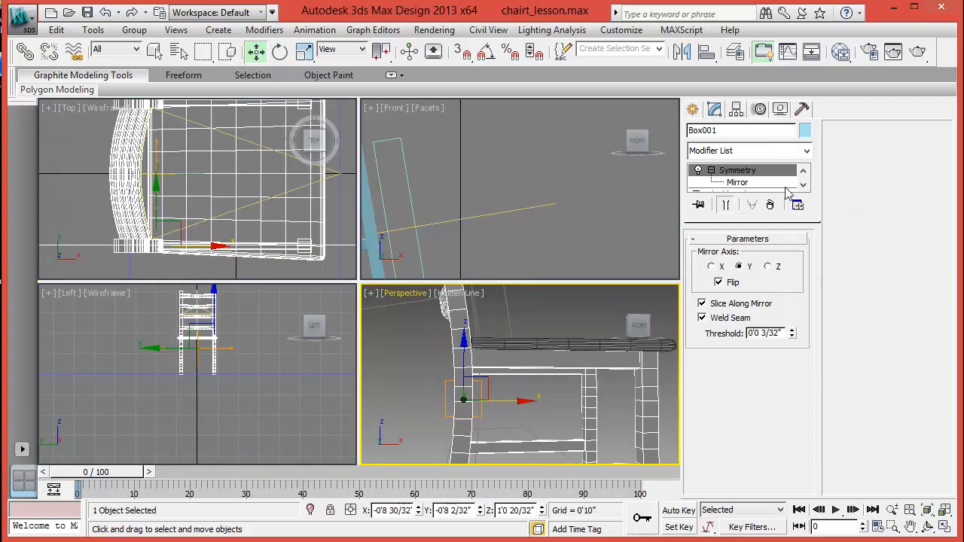
scroll(787, 192, down, 1)
click(753, 182)
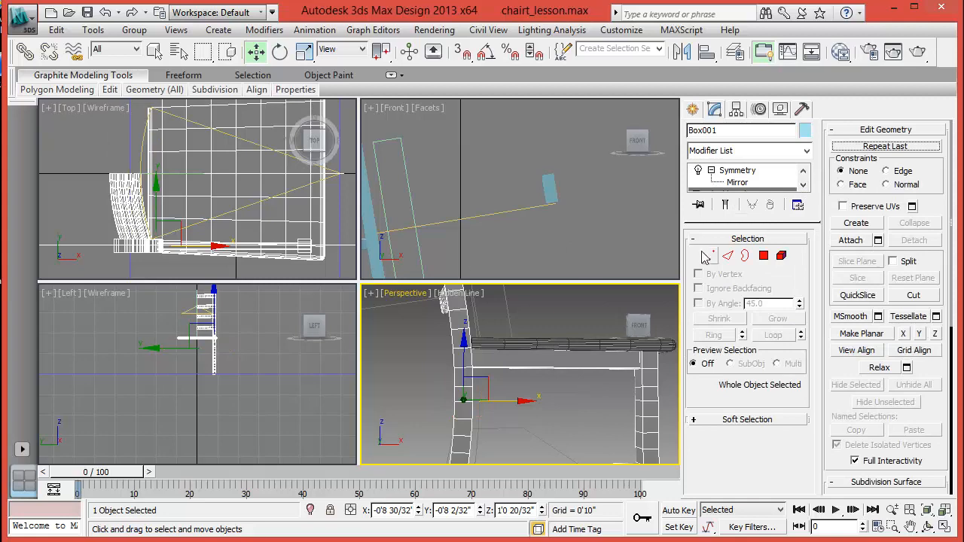
click(707, 256)
right_click(251, 231)
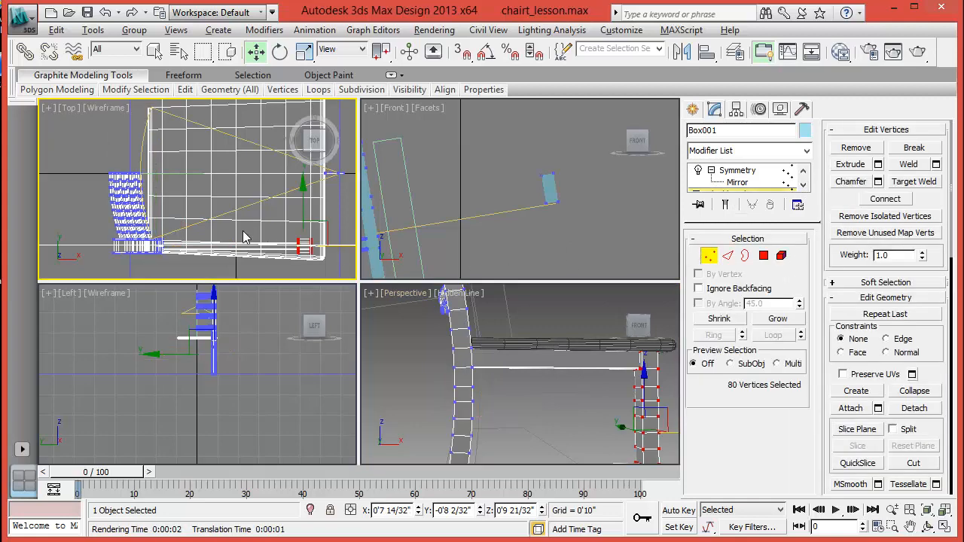
key(alt+w)
scroll(319, 318, up, 3)
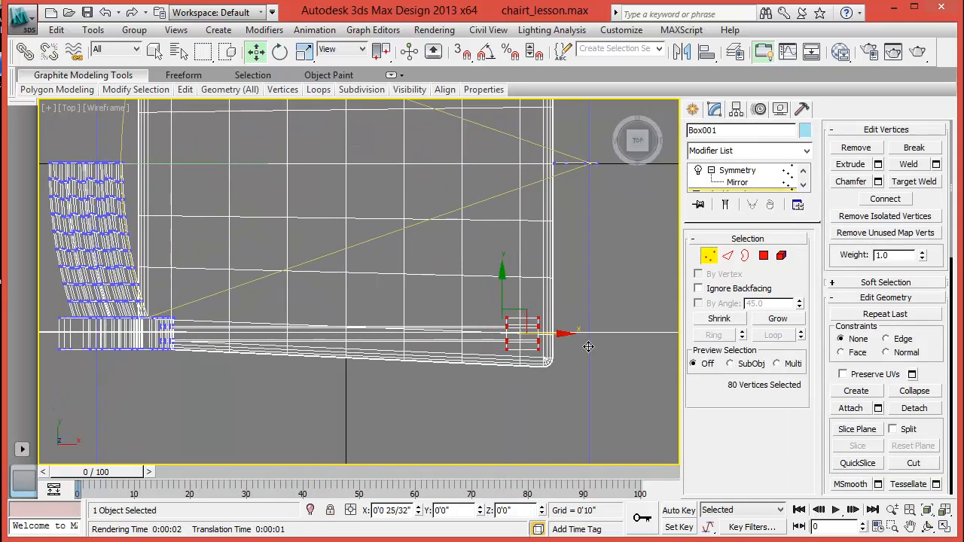
click(707, 256)
- Maximize the Perspective view and examine the mirrored backrest around the top of the back leg
scroll(377, 250, down, 4)
key(alt+w)
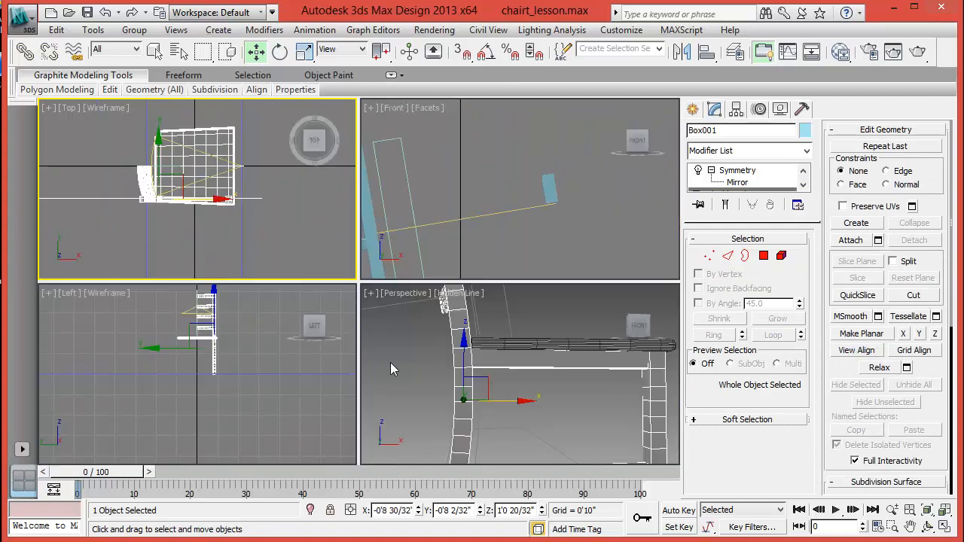
right_click(423, 374)
alt+middle_drag(423, 374, 531, 376)
key(alt+w)
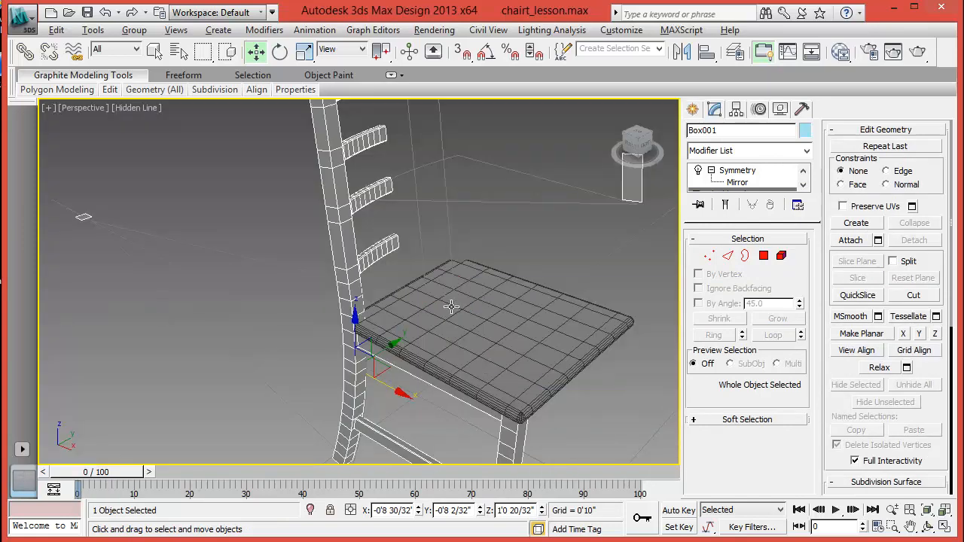
scroll(421, 314, up, 5)
scroll(415, 319, up, 4)
middle_drag(431, 303, 399, 296)
click(338, 266)
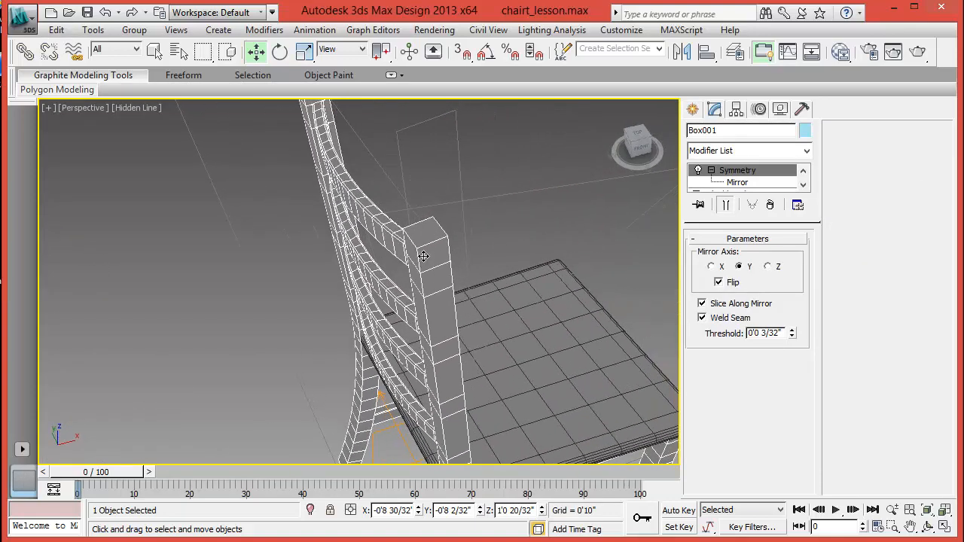
- In the Editable Poly, connect the two opposite side edges of the back leg's top face with 1 segment slid close to the rear edge
click(804, 185)
click(802, 186)
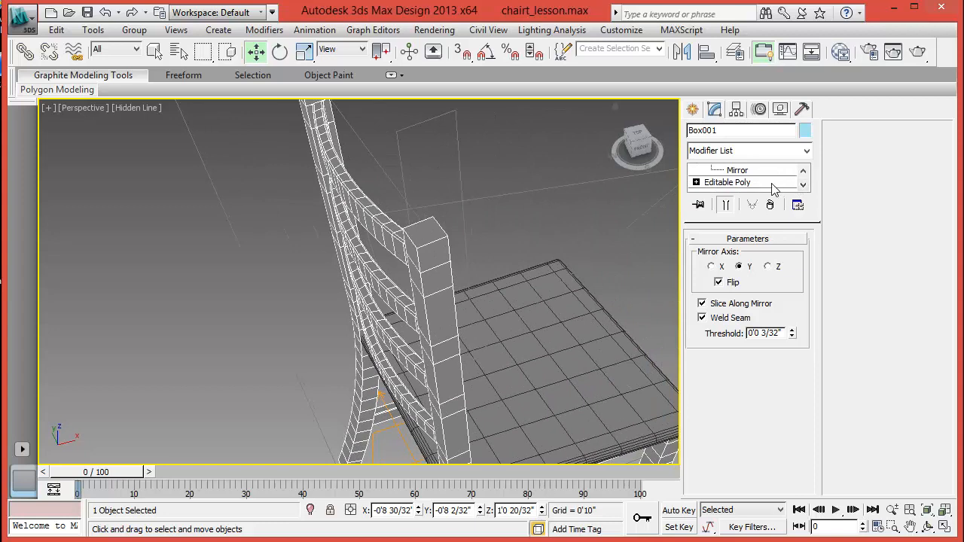
click(774, 186)
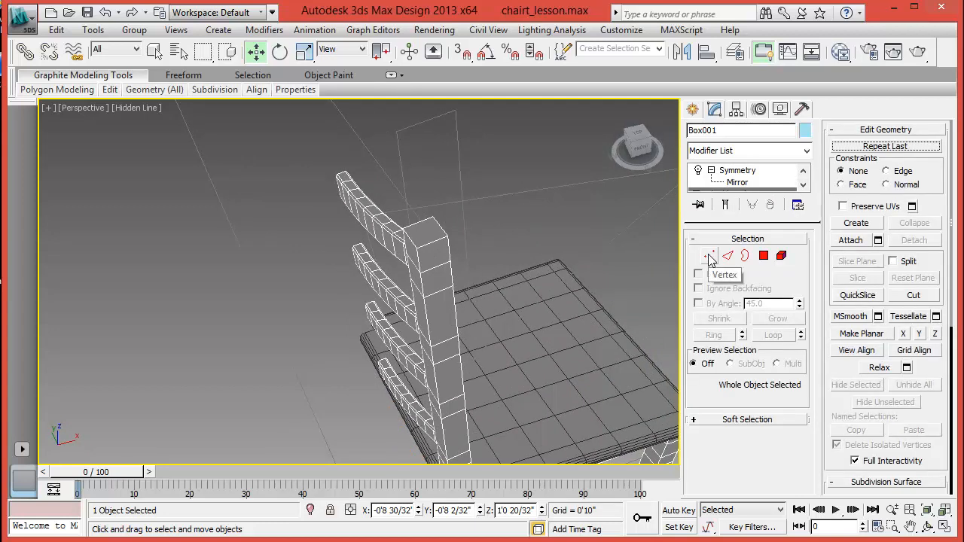
click(728, 257)
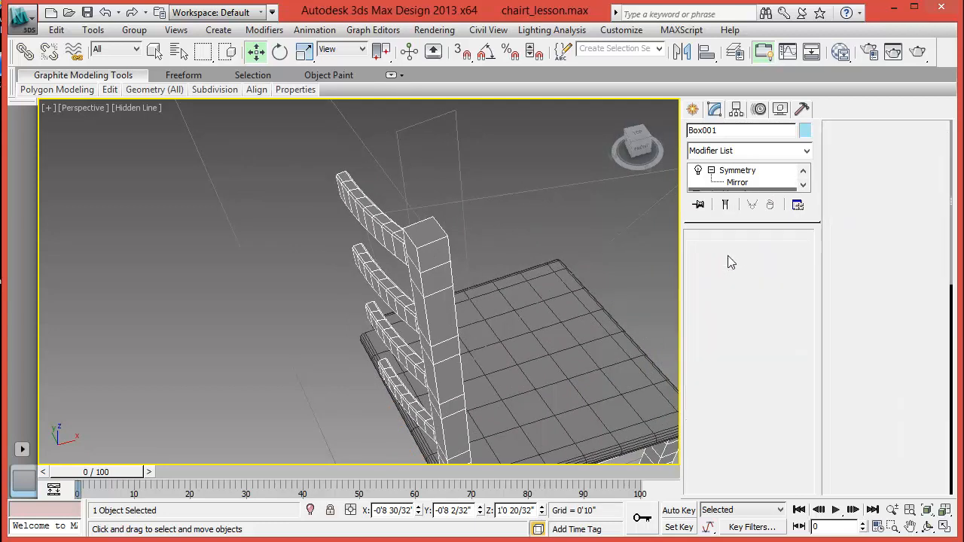
click(427, 242)
alt+middle_drag(427, 242, 395, 246)
click(396, 247)
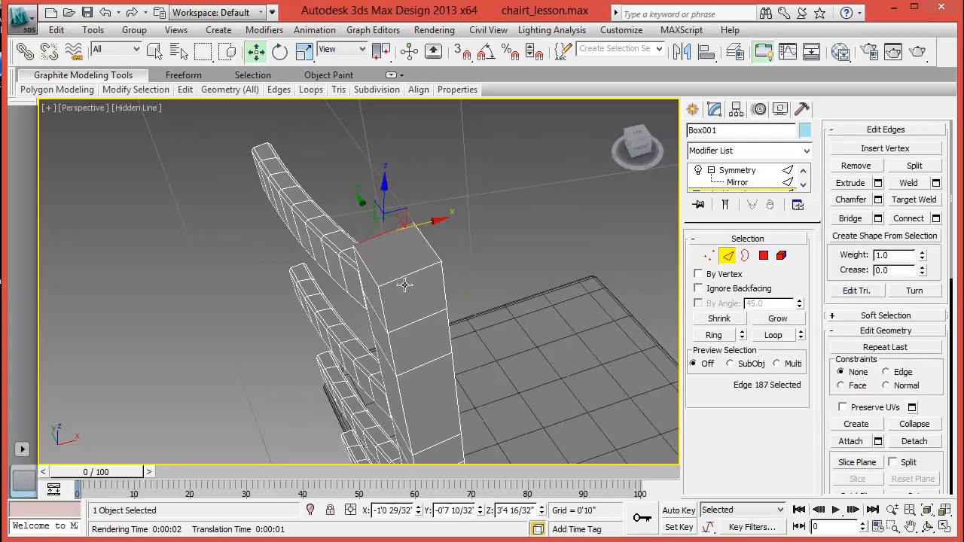
ctrl+click(415, 275)
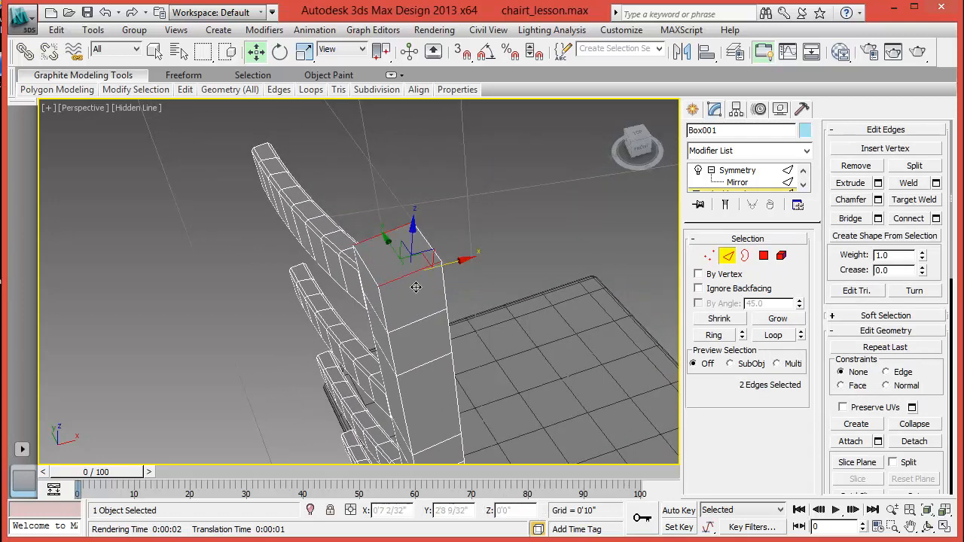
click(934, 218)
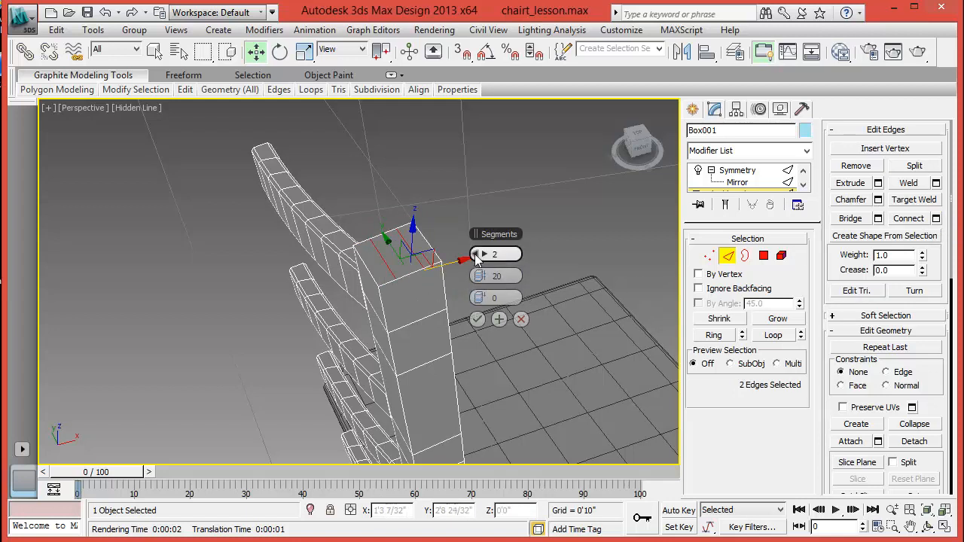
click(475, 255)
drag(493, 298, 268, 323)
click(476, 319)
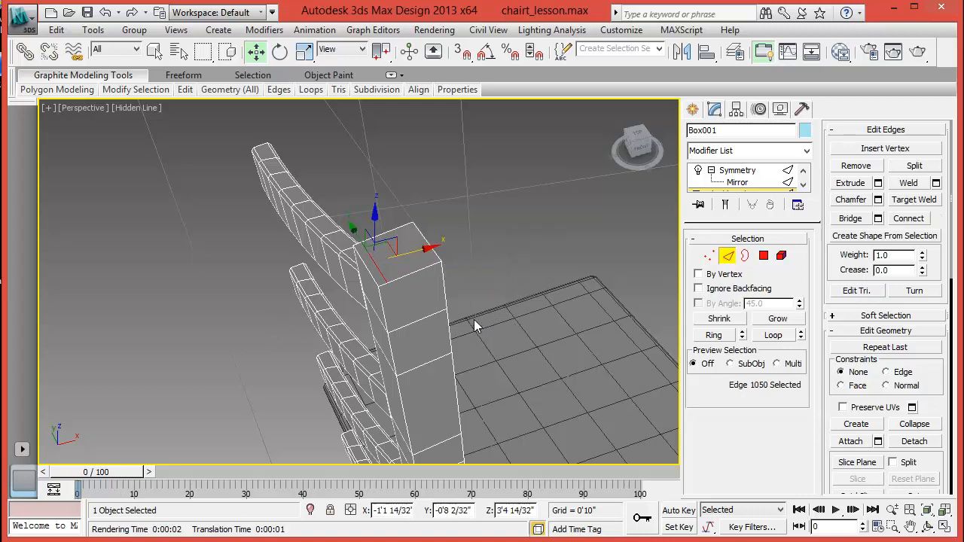
- Select the larger polygon in front of the new edge on the back leg's top face
click(763, 256)
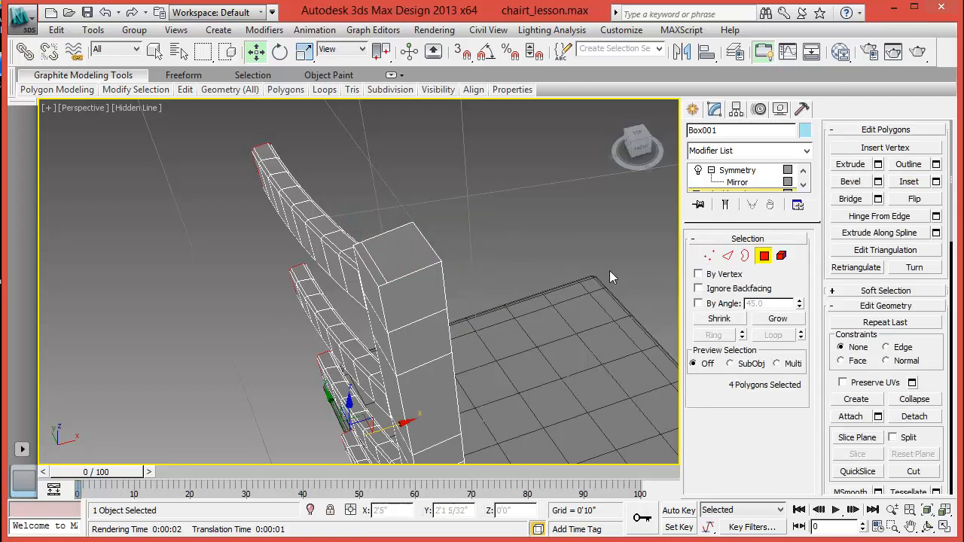
click(431, 261)
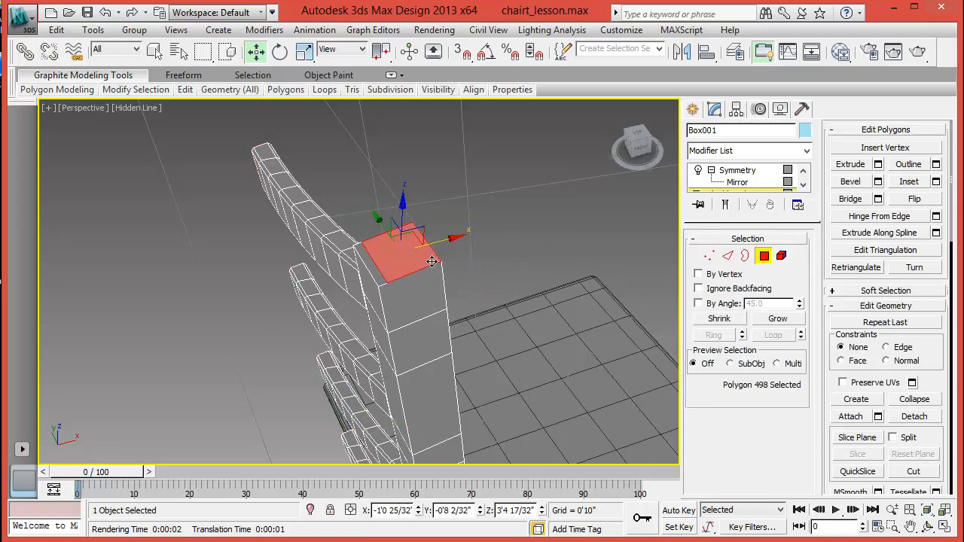
click(936, 216)
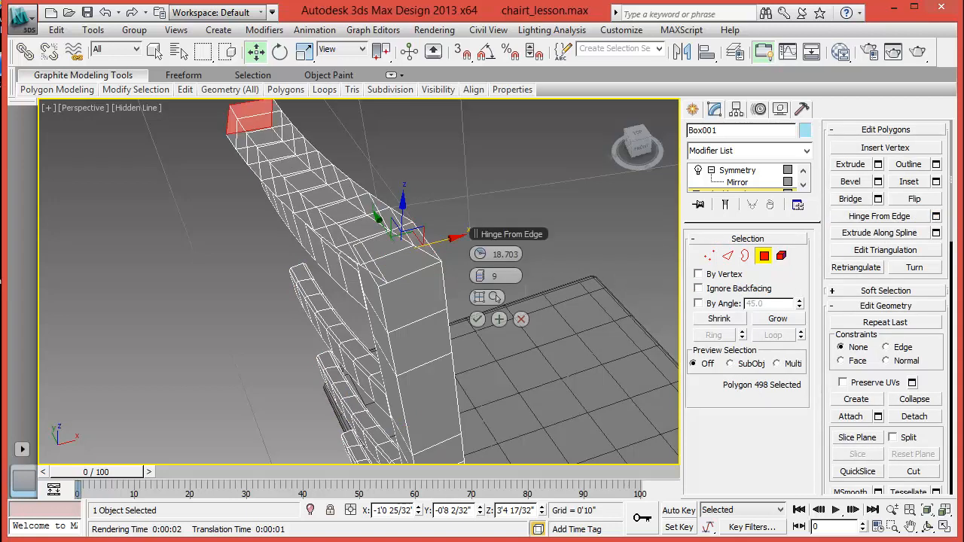
click(495, 298)
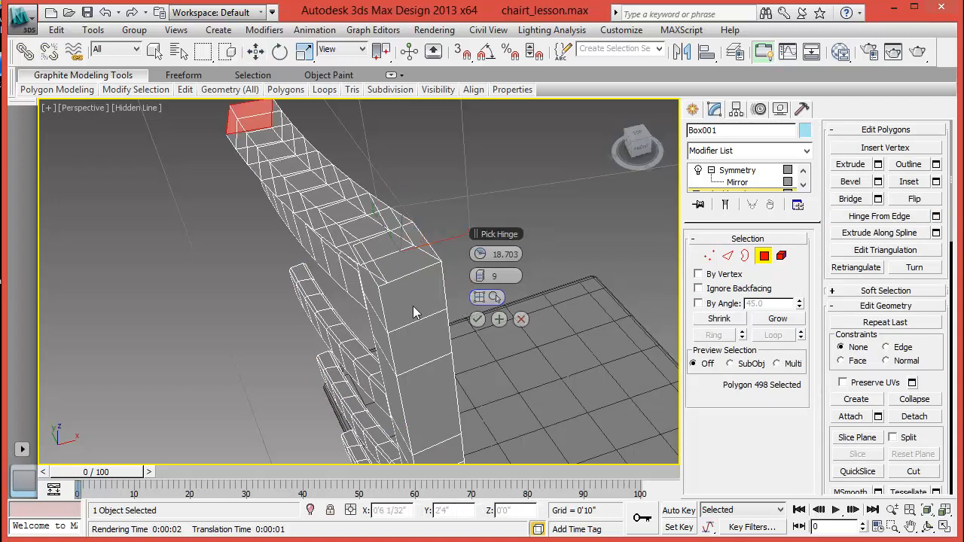
alt+middle_drag(413, 312, 409, 294)
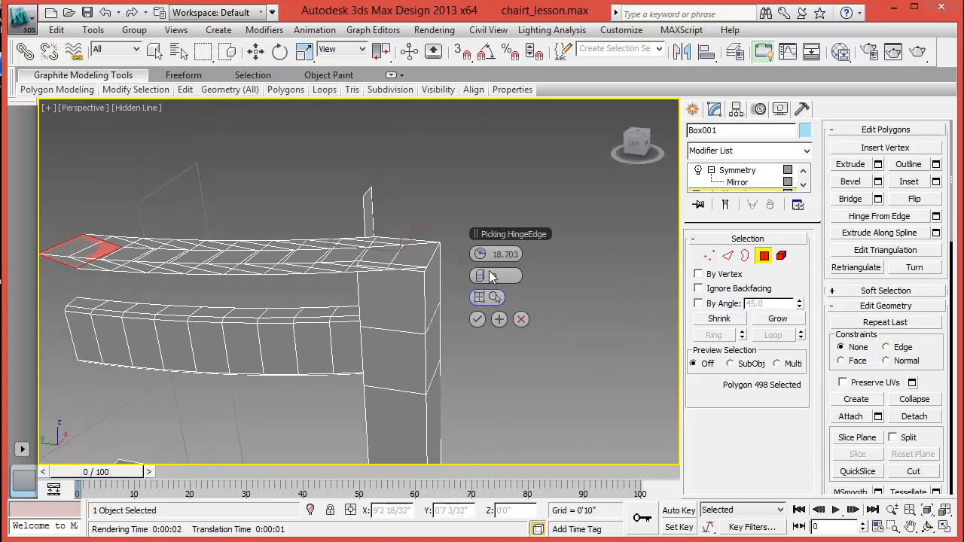
click(421, 283)
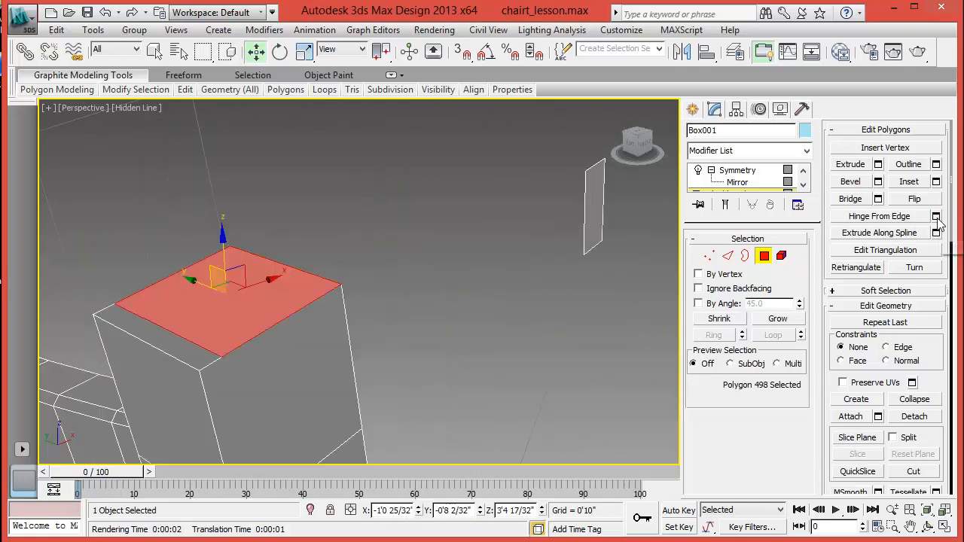
- Start Hinge From Edge on the leg's selected top polygon and pick its rear edge as the hinge
click(935, 217)
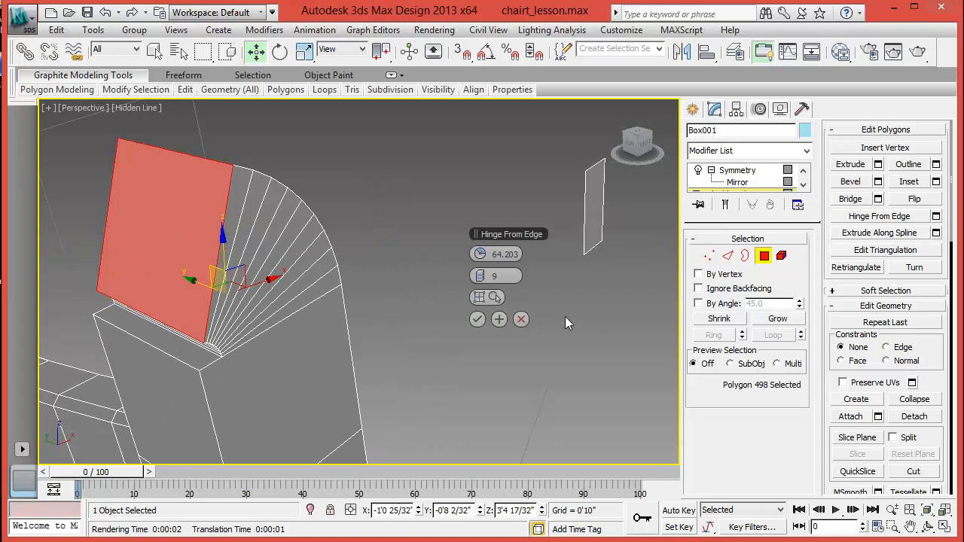
click(488, 297)
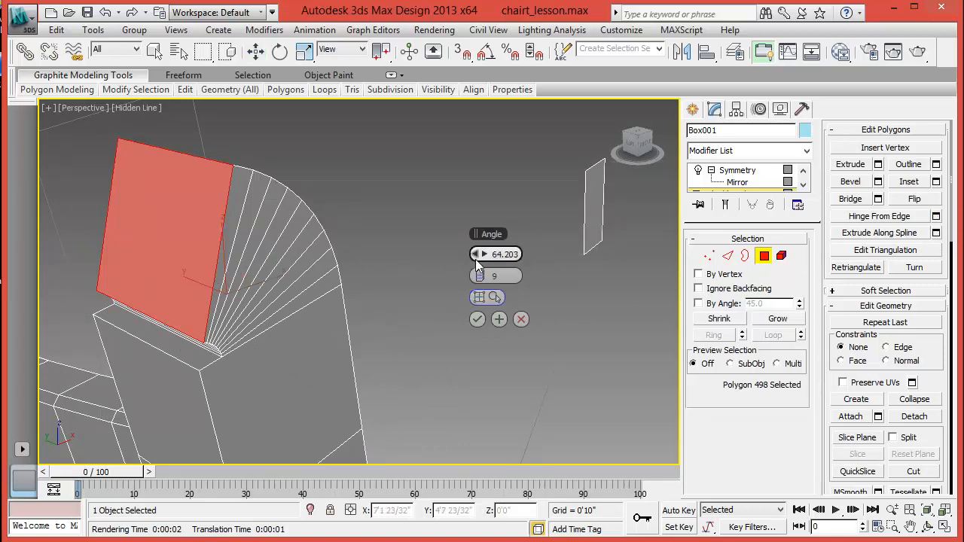
drag(478, 257, 372, 267)
alt+middle_drag(320, 326, 267, 349)
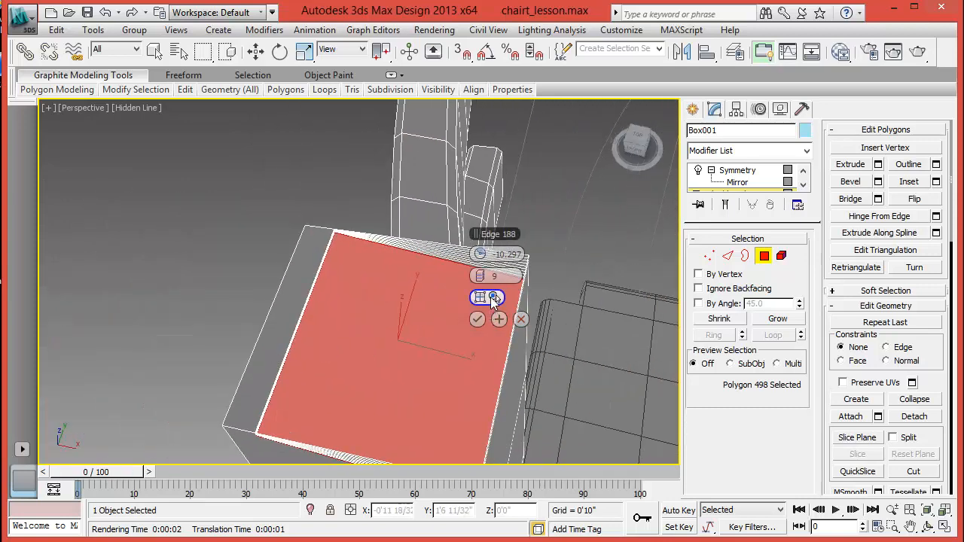
click(302, 344)
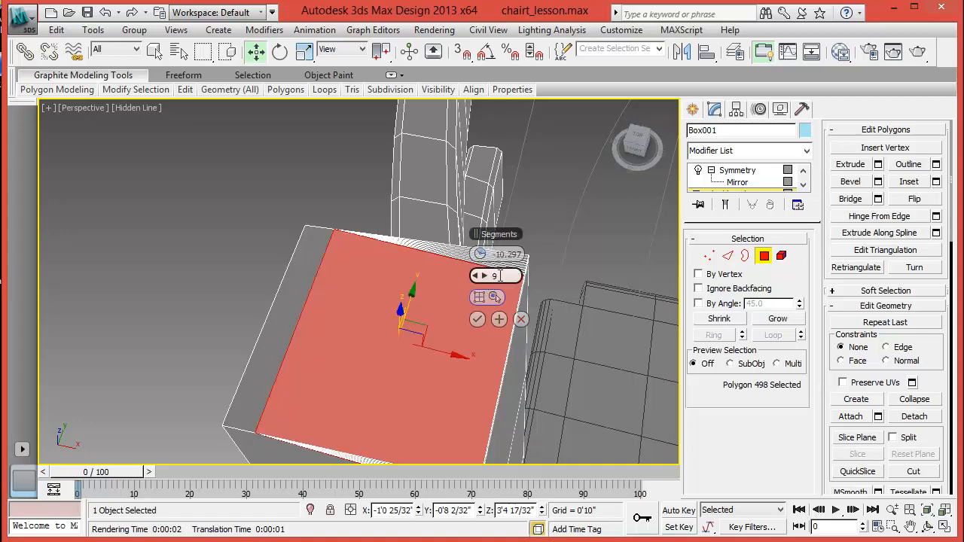
- Set the hinge angle to 90 degrees with 8 segments and apply it to round the top of the back leg
drag(487, 256, 595, 256)
alt+middle_drag(525, 338, 516, 272)
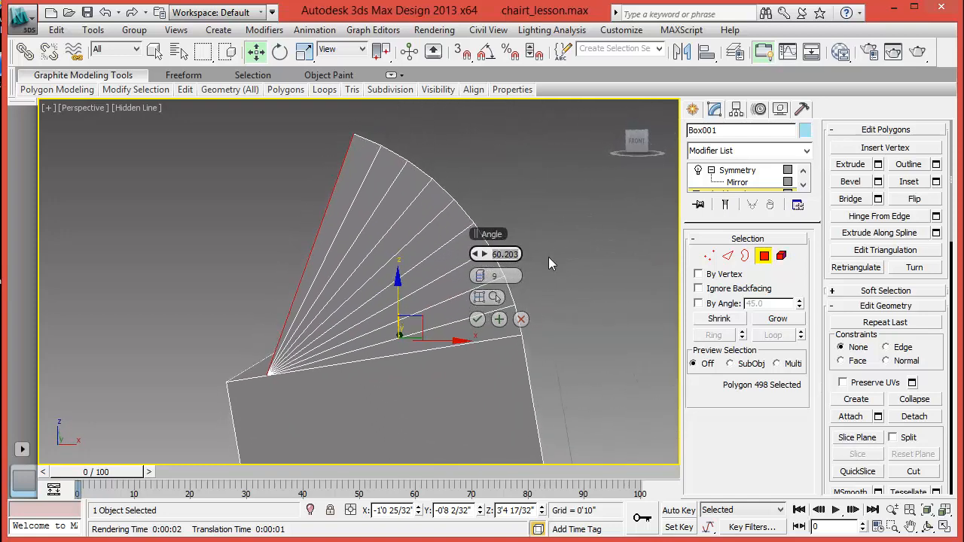
text(90)
key(Return)
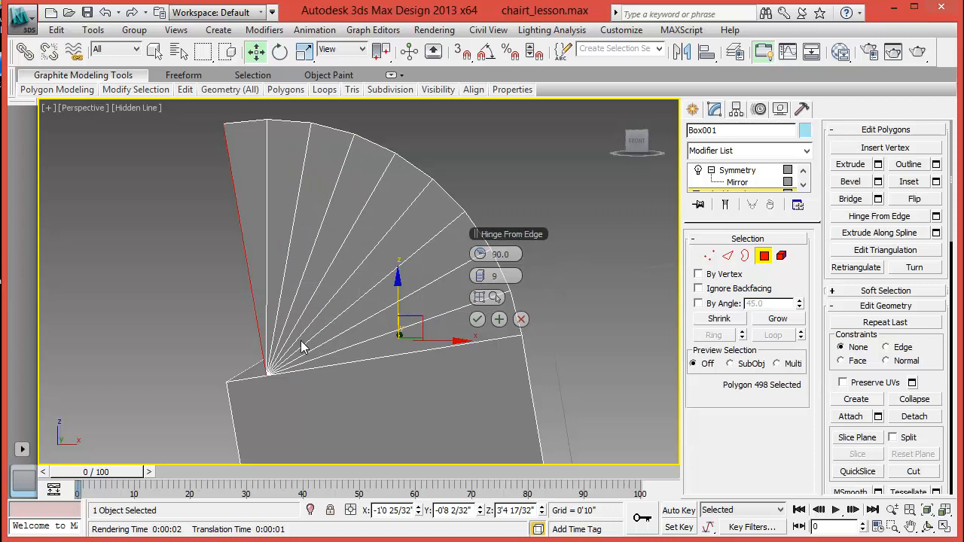
alt+middle_drag(301, 344, 336, 351)
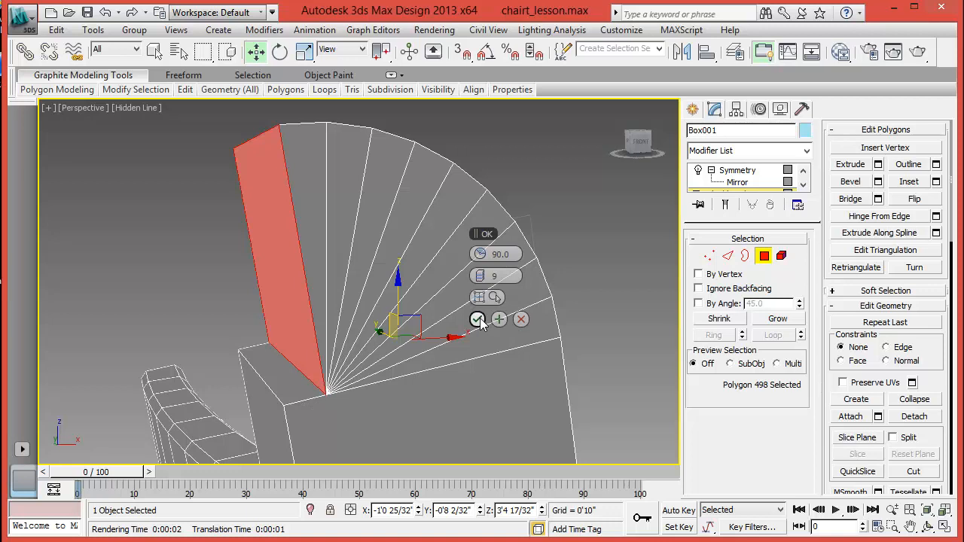
click(477, 277)
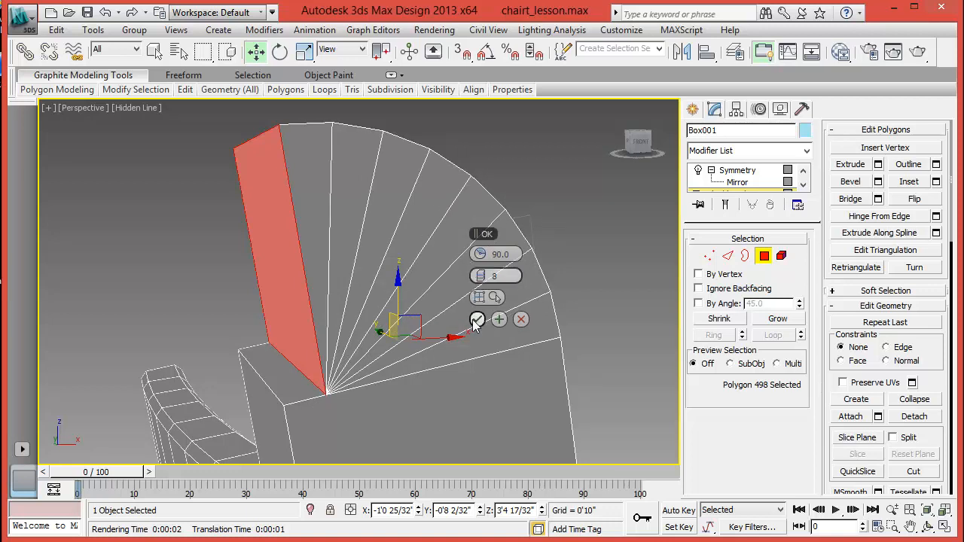
click(475, 319)
alt+middle_drag(302, 315, 336, 322)
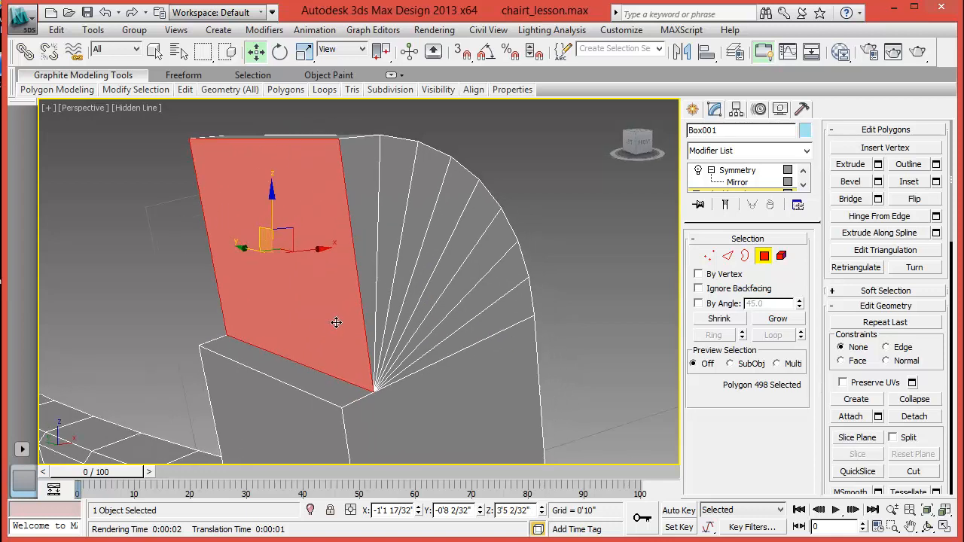
- Connect the two side edges of the hinged face on the back leg's top with 1 segment, pinch 20 and slide -72
click(727, 256)
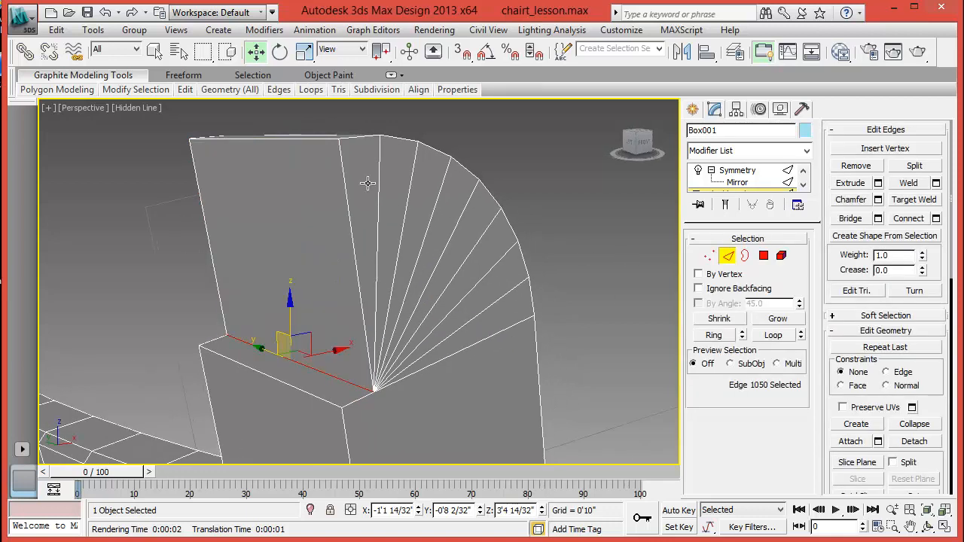
click(317, 154)
ctrl+click(295, 357)
alt+middle_drag(295, 357, 320, 375)
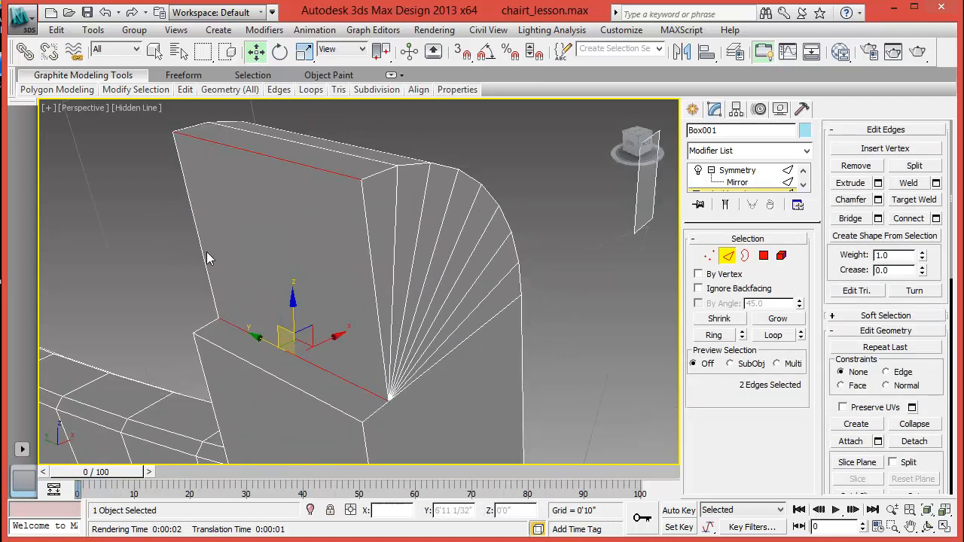
click(206, 255)
ctrl+click(380, 290)
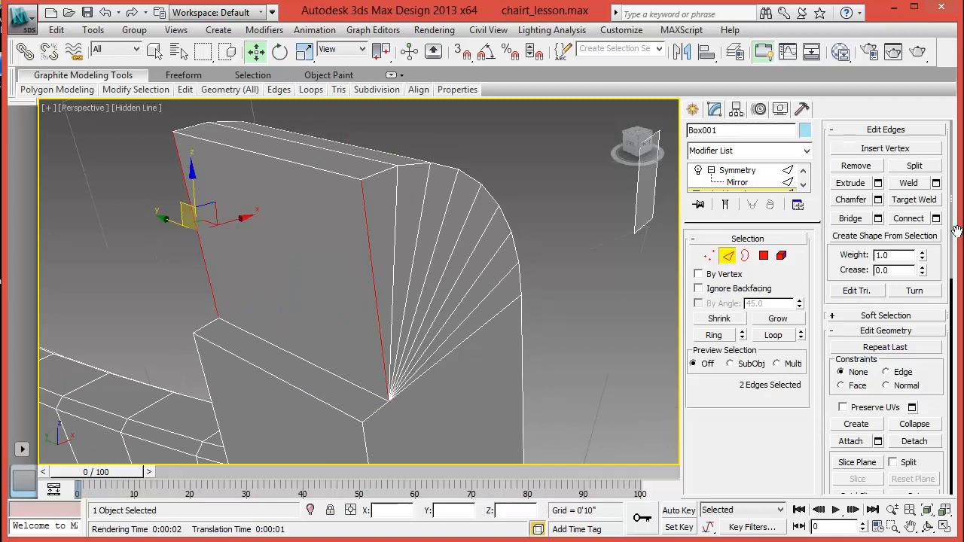
click(935, 218)
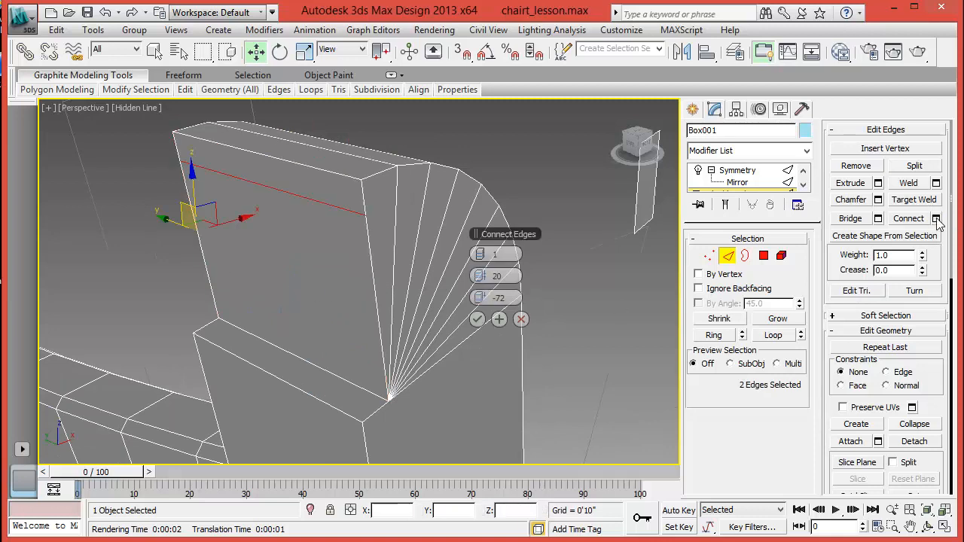
click(478, 319)
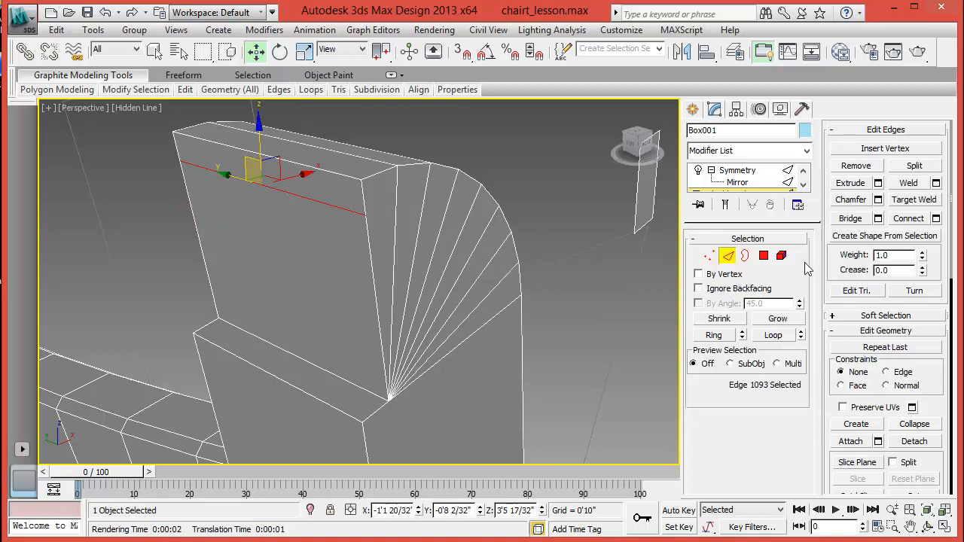
- Extrude the narrow upper polygon of the hinged face by 0'0 6/32" so it reaches over the leg's front edge
click(764, 255)
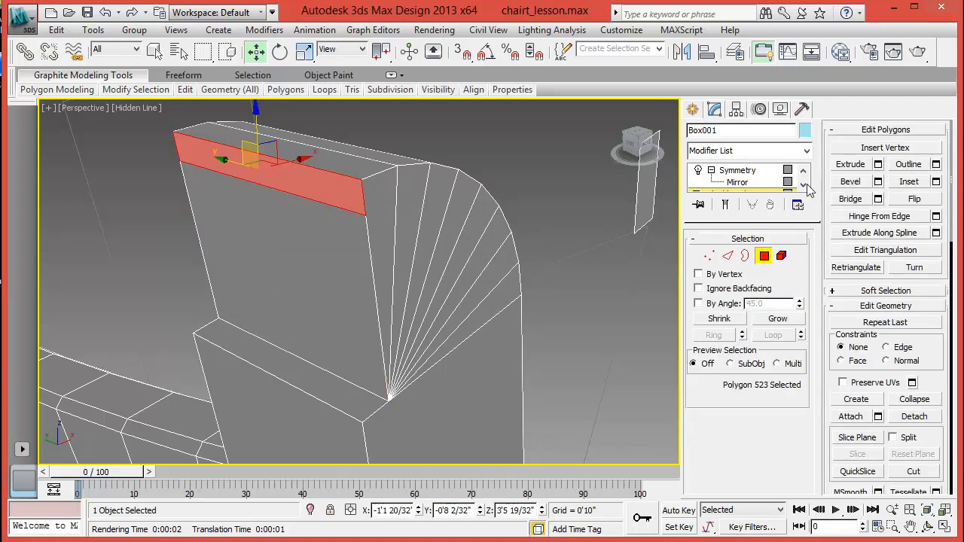
click(878, 164)
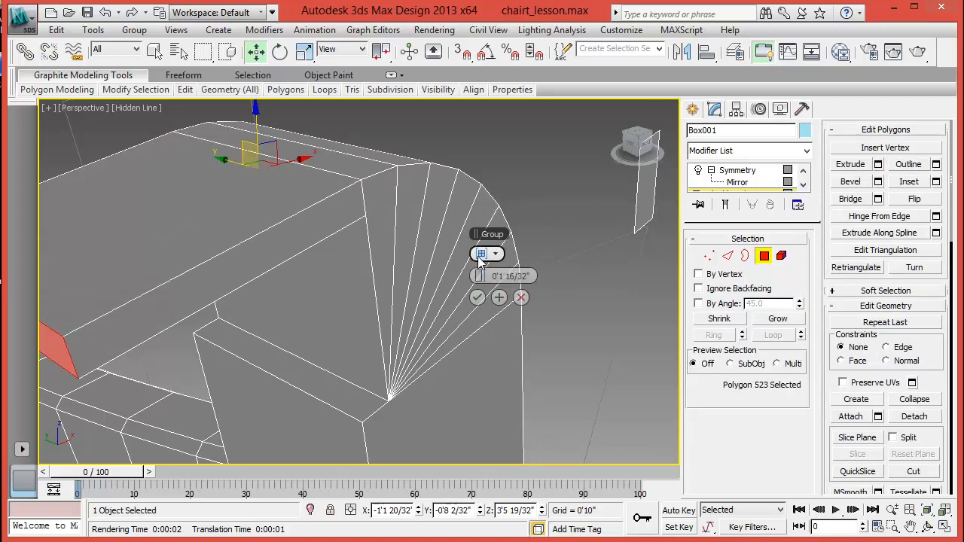
drag(475, 276, 475, 316)
key(alt+w)
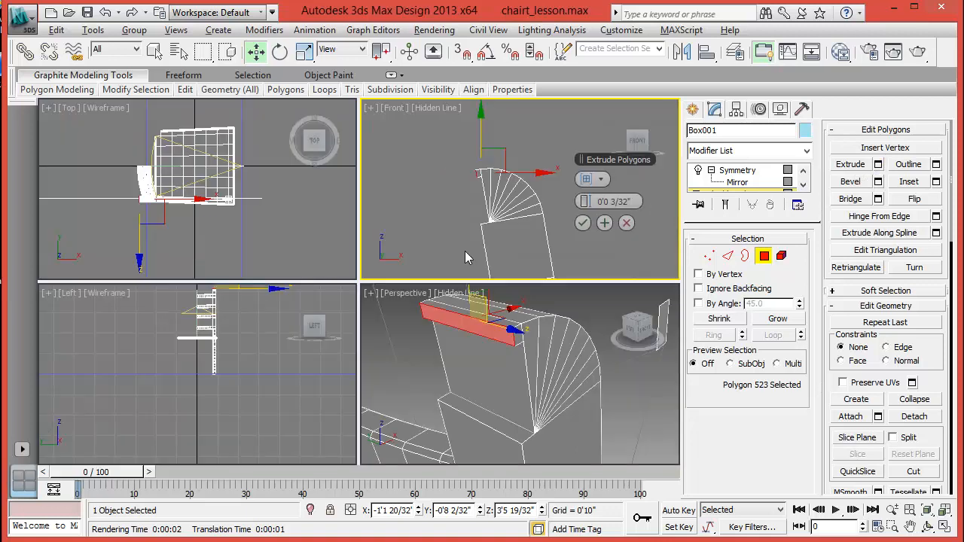
key(alt+w)
scroll(404, 256, up, 5)
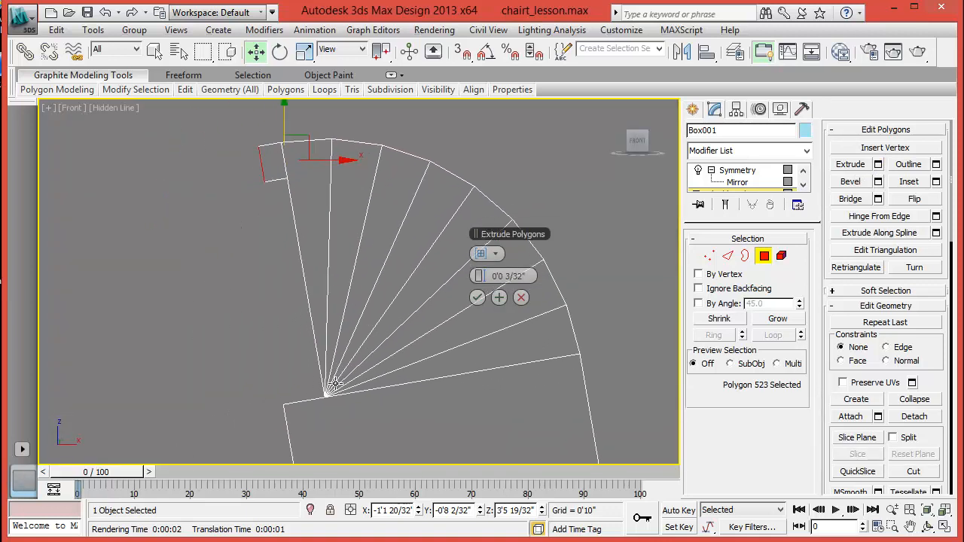
drag(500, 276, 509, 276)
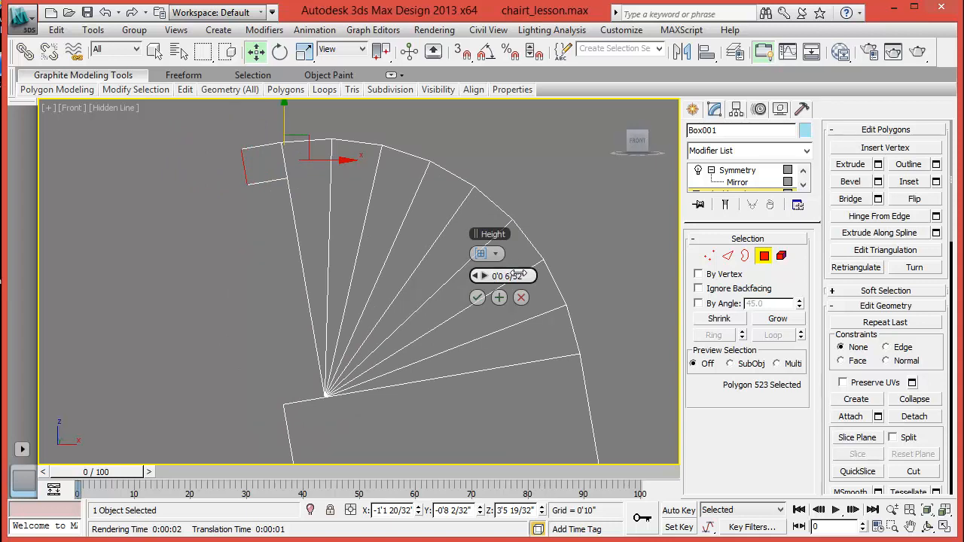
click(477, 298)
- Bridge the underside of the extruded lip to the narrow top polygon of the back leg to close the gap
key(alt+w)
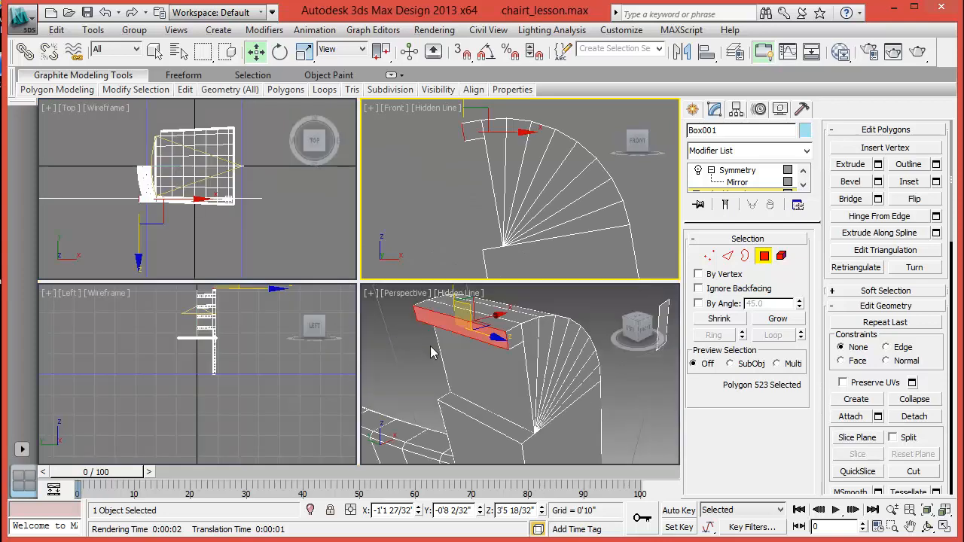
right_click(470, 372)
key(alt+w)
alt+middle_drag(425, 368, 418, 278)
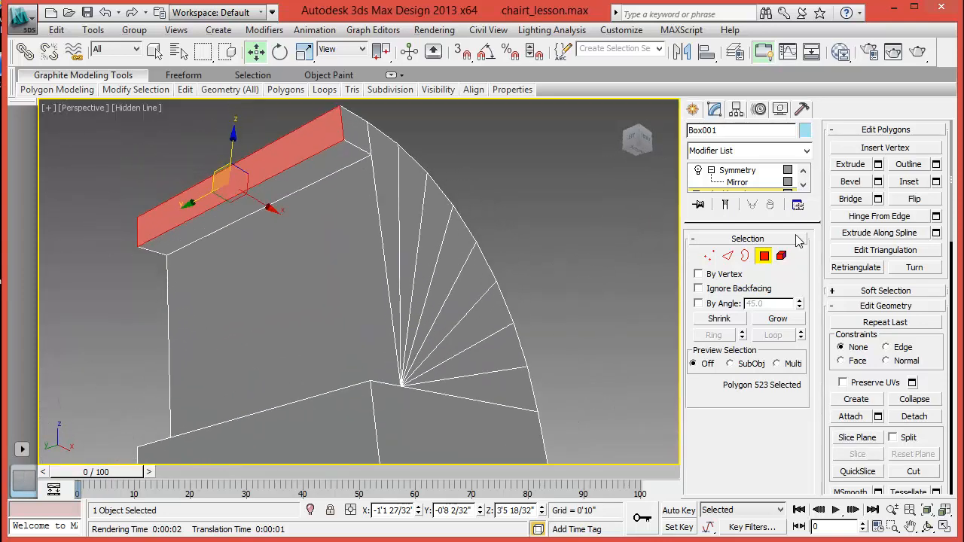
click(599, 239)
click(851, 199)
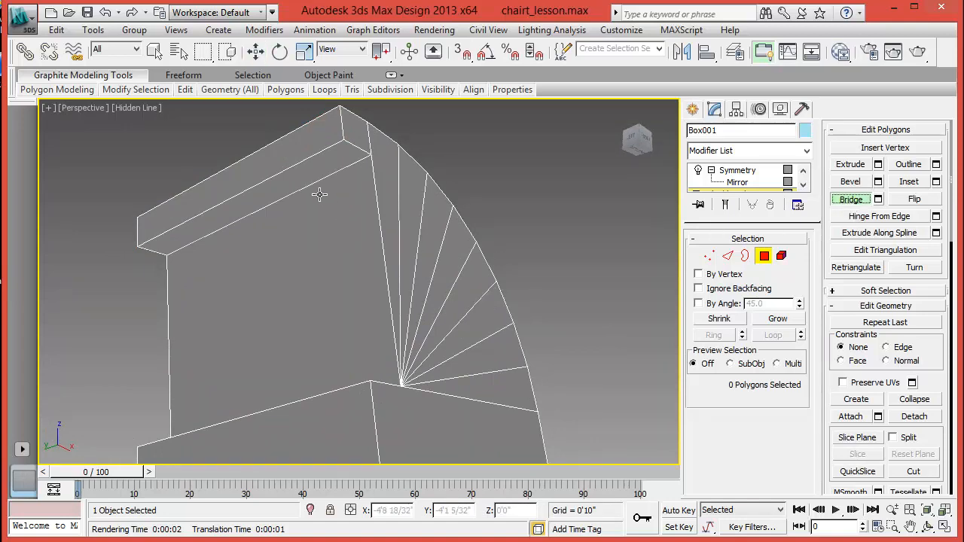
click(303, 179)
scroll(338, 245, down, 5)
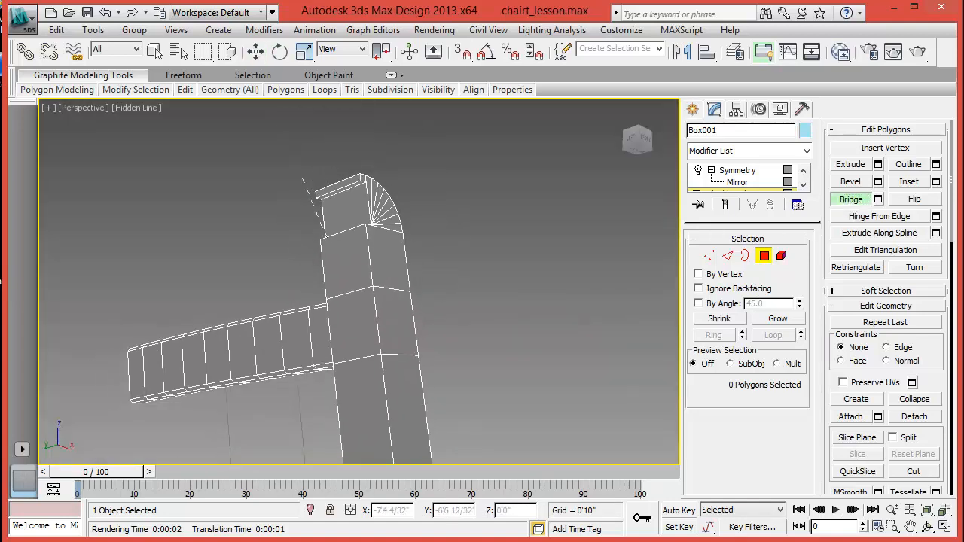
alt+middle_drag(326, 235, 302, 368)
scroll(305, 233, down, 3)
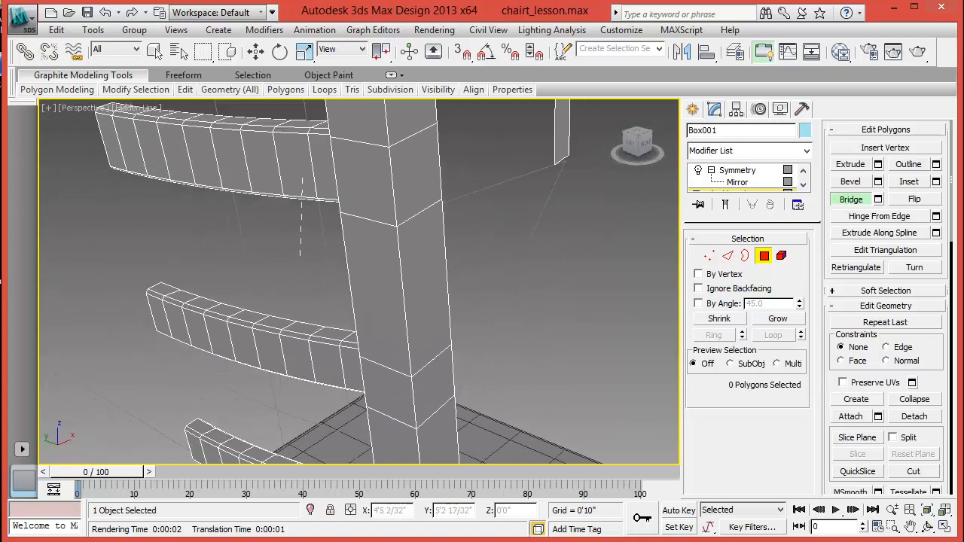
middle_drag(314, 245, 330, 317)
scroll(332, 313, down, 2)
scroll(363, 245, up, 4)
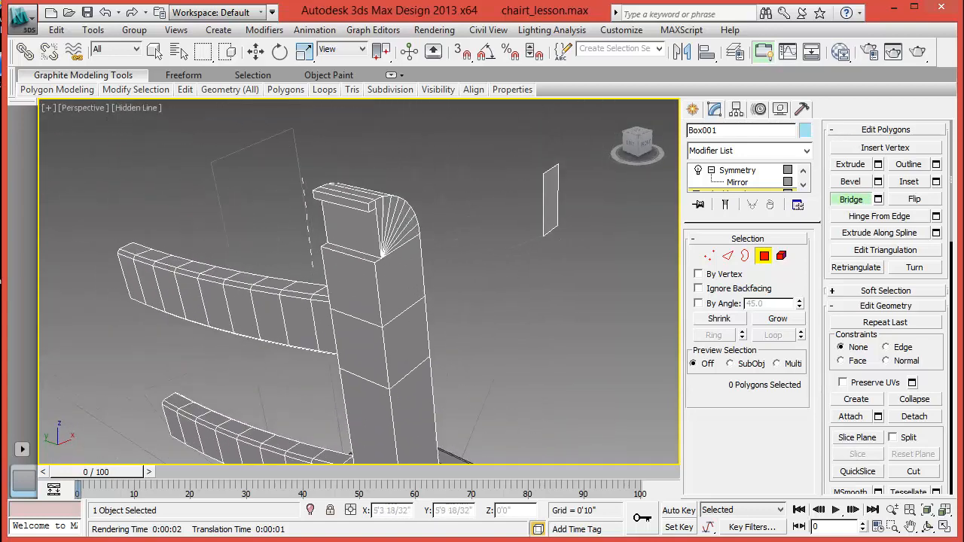
click(364, 231)
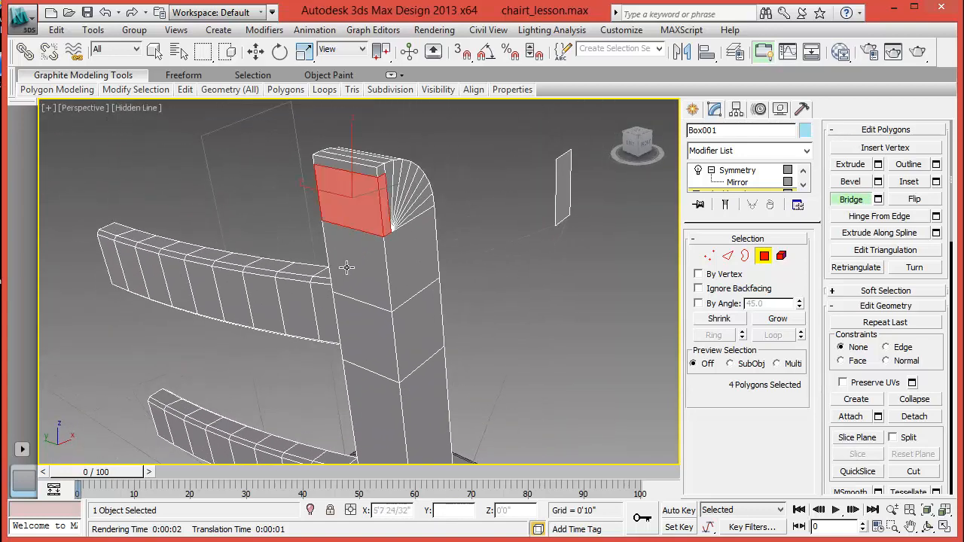
- Leave polygon editing and render the perspective view to check the rounded top of the back leg
click(765, 257)
click(563, 265)
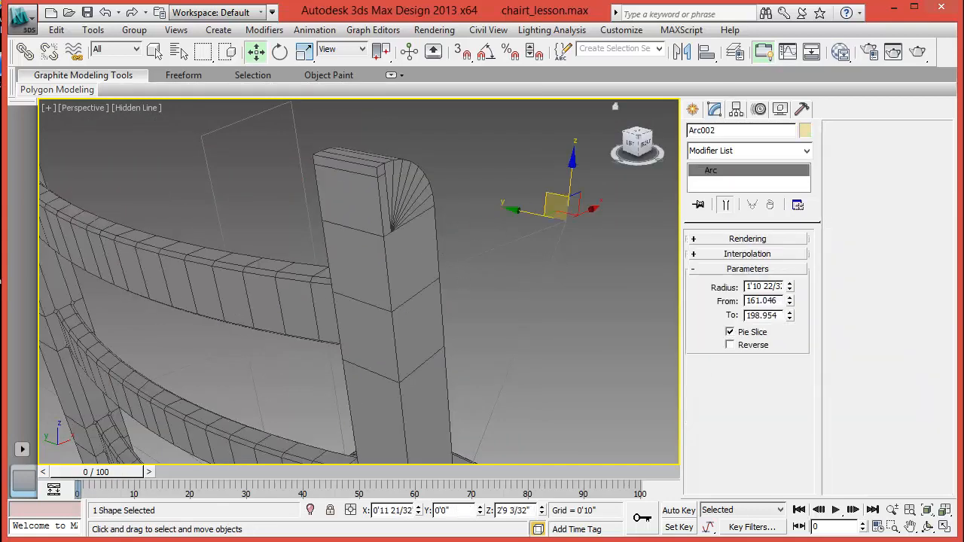
click(917, 51)
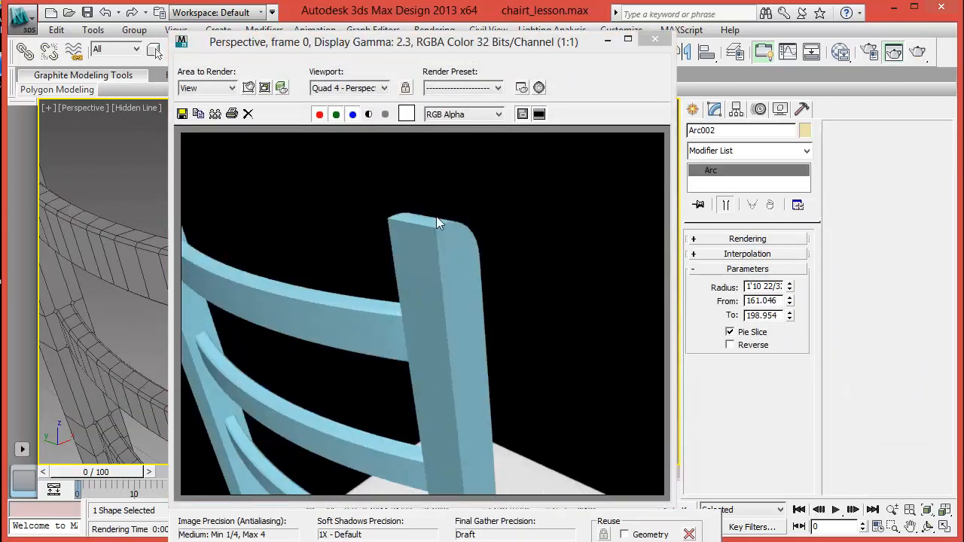
click(654, 38)
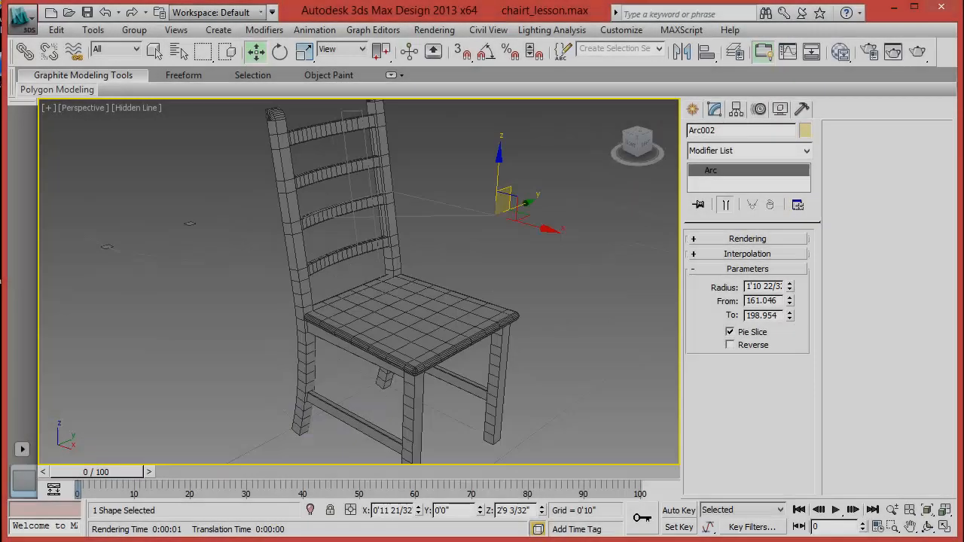
- Select the chair frame and return to edge editing in the Editable Poly below its Symmetry modifier
scroll(430, 344, up, 5)
middle_drag(430, 344, 425, 186)
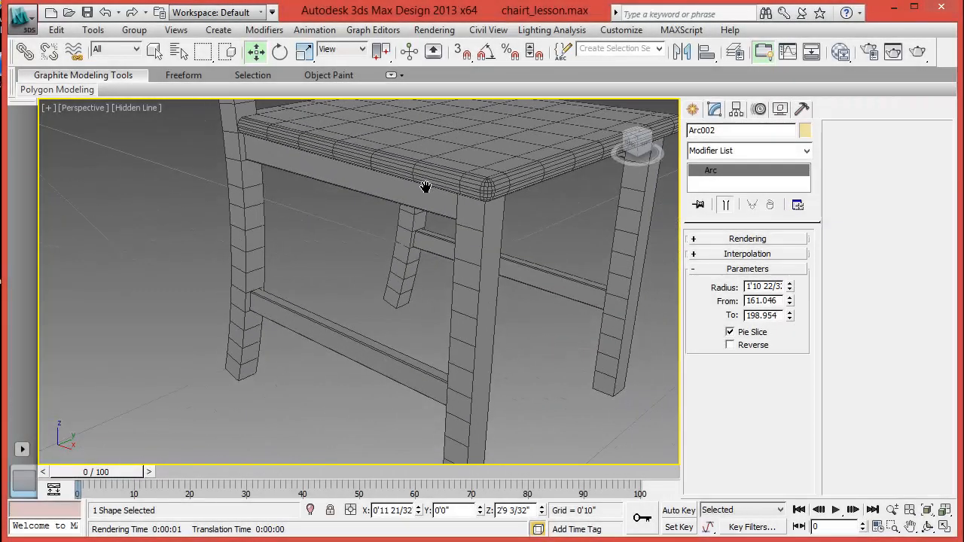
click(502, 275)
click(803, 185)
click(768, 185)
click(725, 257)
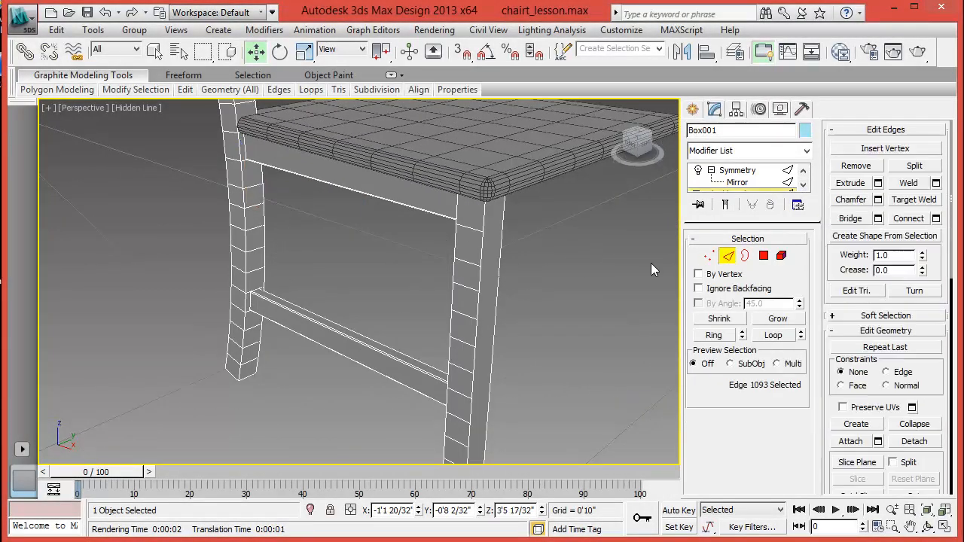
- Try to select the front leg's vertical corner edges one segment at a time
click(496, 232)
click(773, 335)
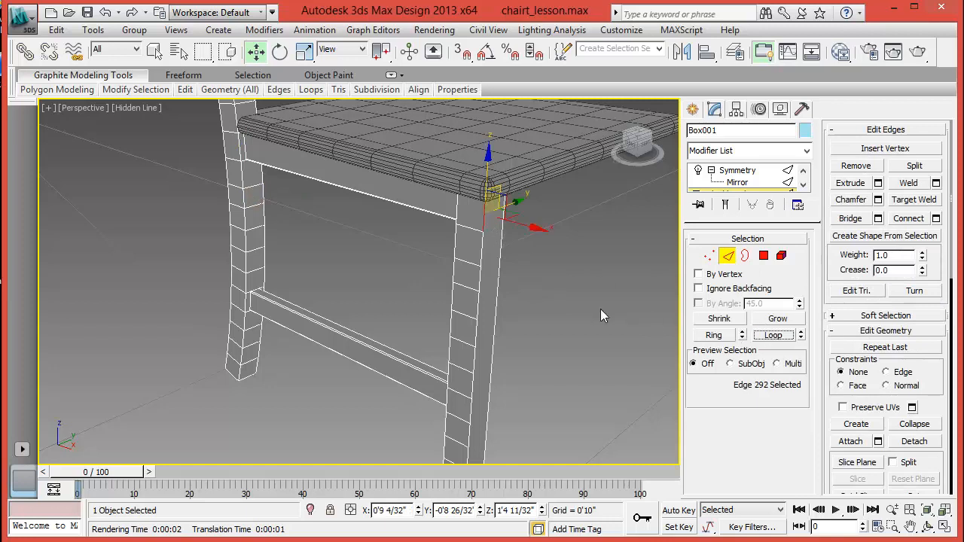
ctrl+click(493, 261)
ctrl+click(490, 295)
ctrl+click(488, 322)
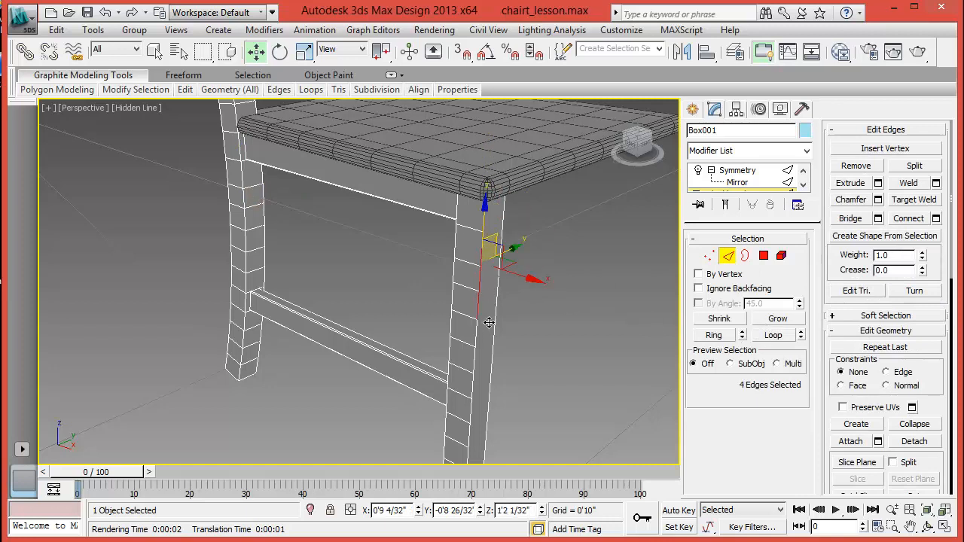
- Select the front leg's long front polygon, convert it to its border edges and add the rear vertical edge loop
click(763, 256)
click(488, 315)
ctrl+click(727, 256)
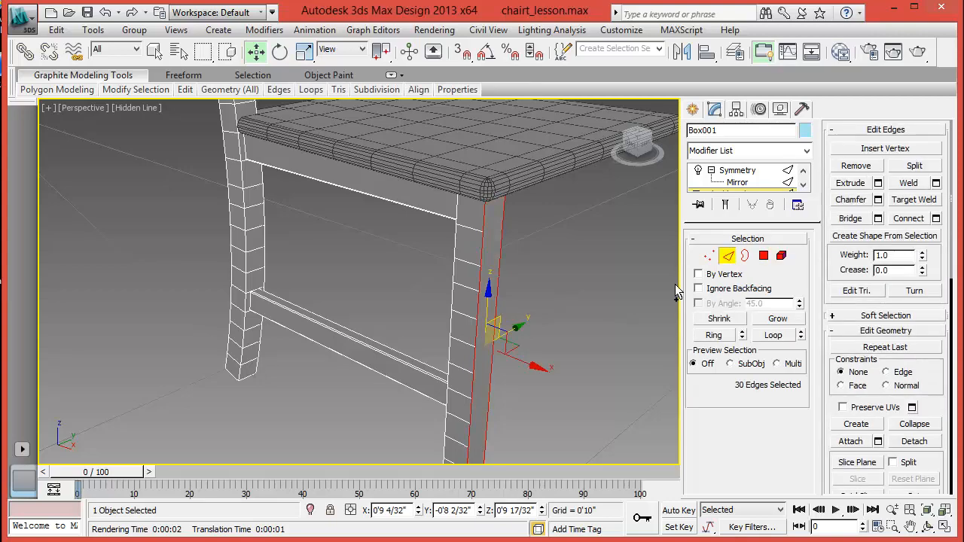
alt+middle_drag(538, 304, 650, 302)
ctrl+click(490, 237)
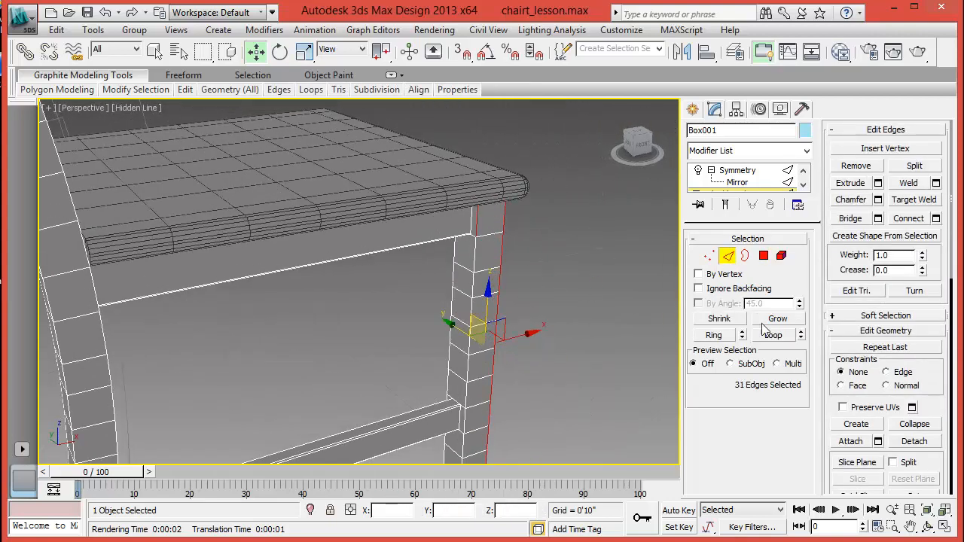
click(769, 338)
- Add the back leg's long corner edge loop and the side edge loop of its rounded top to the selection
middle_drag(520, 388, 572, 305)
middle_drag(351, 283, 461, 310)
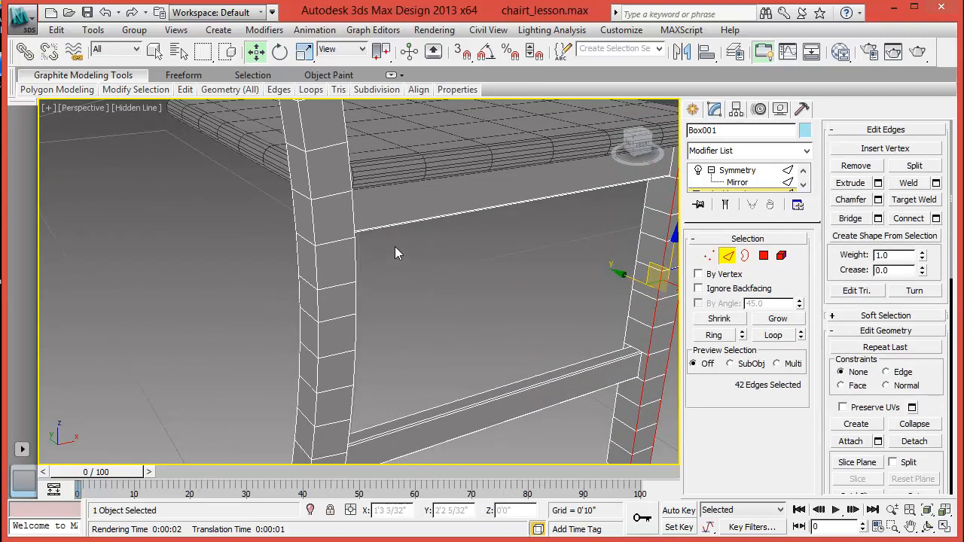
middle_drag(396, 248, 454, 331)
middle_drag(453, 253, 460, 317)
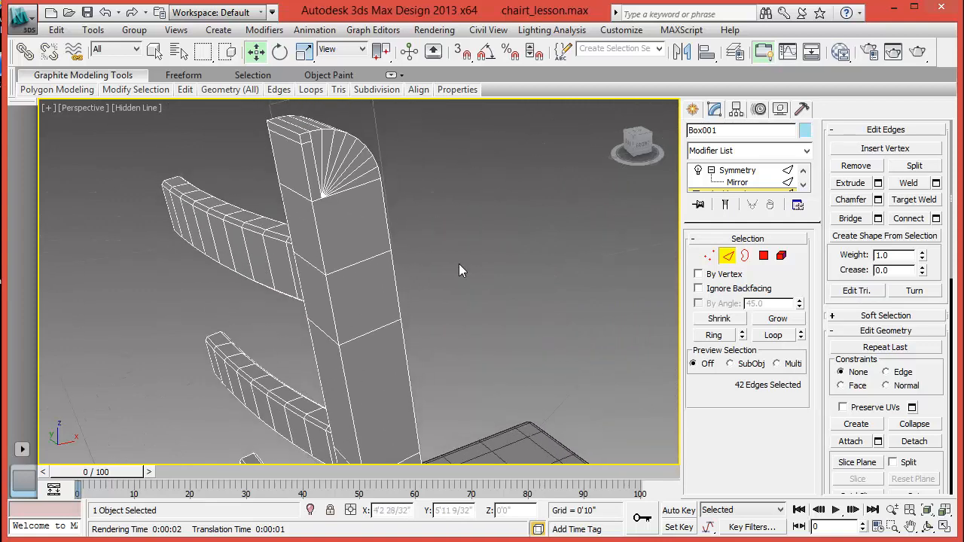
ctrl+click(317, 190)
click(773, 335)
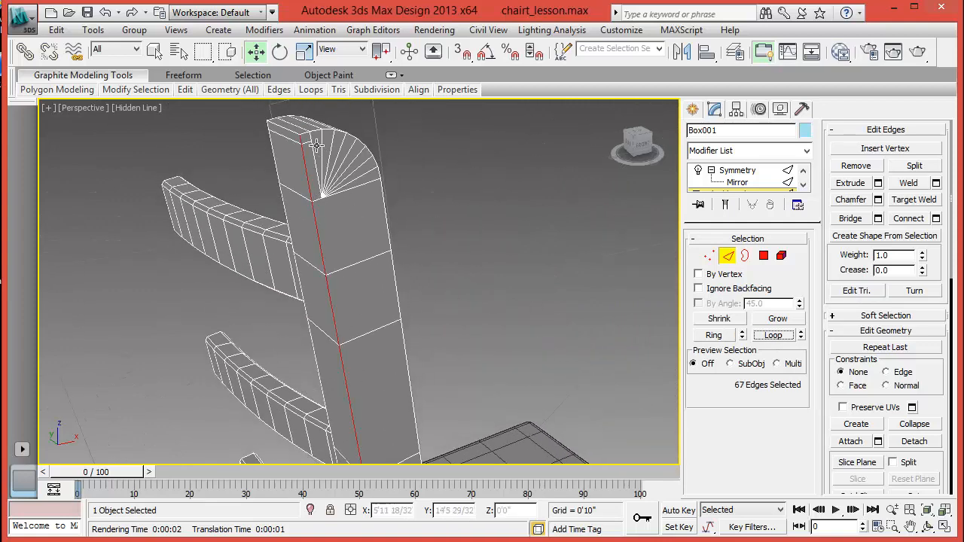
ctrl+click(312, 134)
click(784, 335)
- Add the edge loop along the back leg's slat-side vertical corner to the selection
alt+middle_drag(394, 236, 421, 259)
middle_drag(421, 260, 544, 263)
scroll(424, 253, down, 5)
middle_drag(527, 264, 473, 244)
ctrl+click(531, 200)
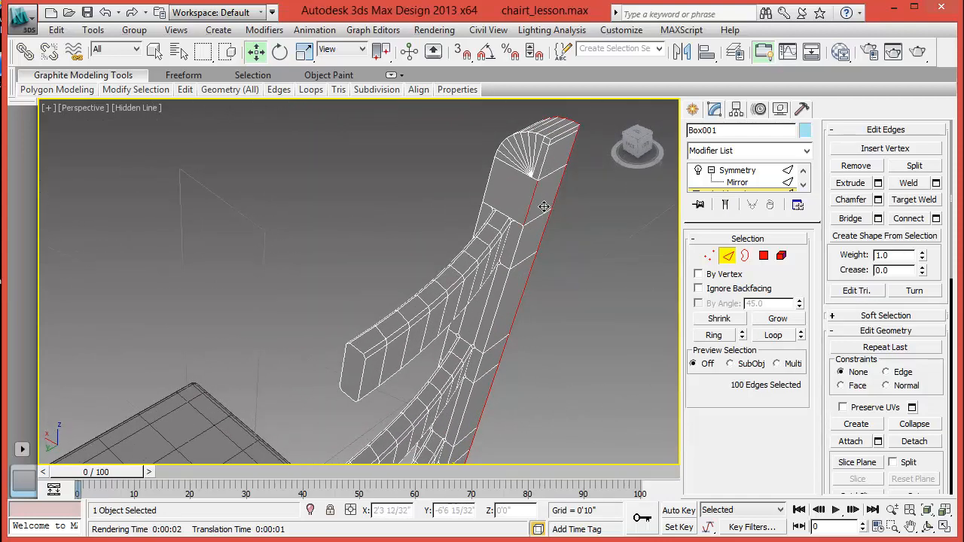
click(781, 338)
- Add the crosswise edge at the front of the back leg's rounded top to the selection and extend it as a loop
alt+middle_drag(589, 271, 431, 279)
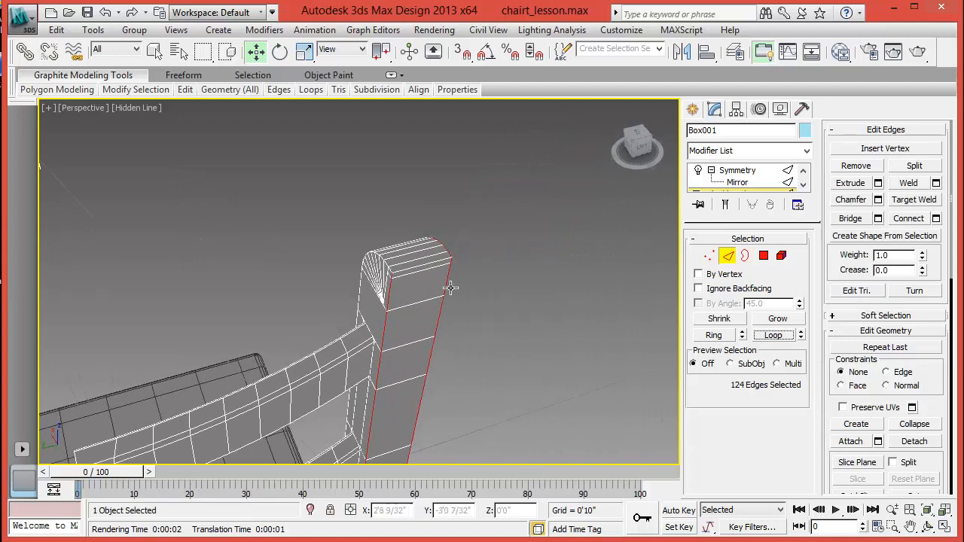
ctrl+click(431, 279)
scroll(425, 299, up, 2)
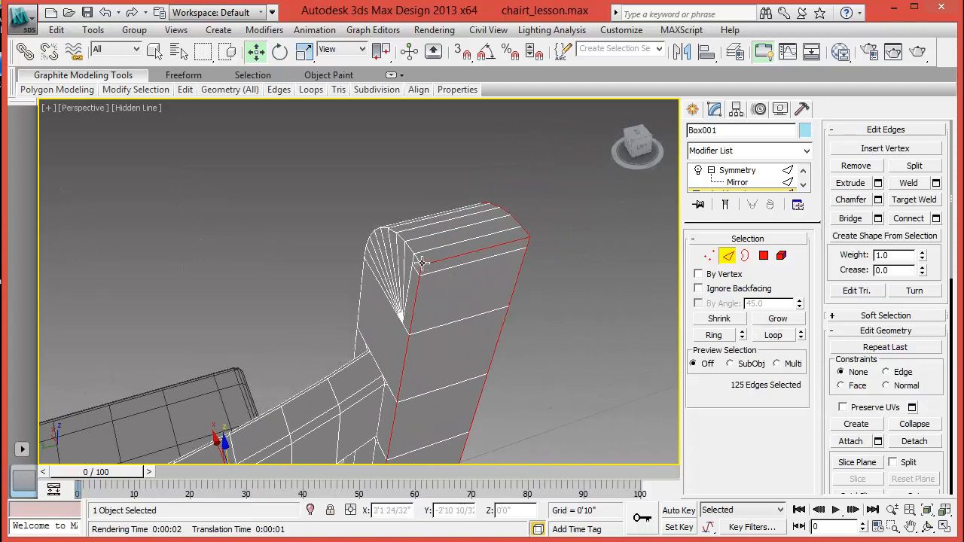
click(774, 335)
- Chamfer the selected long edges of the front and back legs by 1/16 inch with one segment
alt+middle_drag(567, 343, 354, 354)
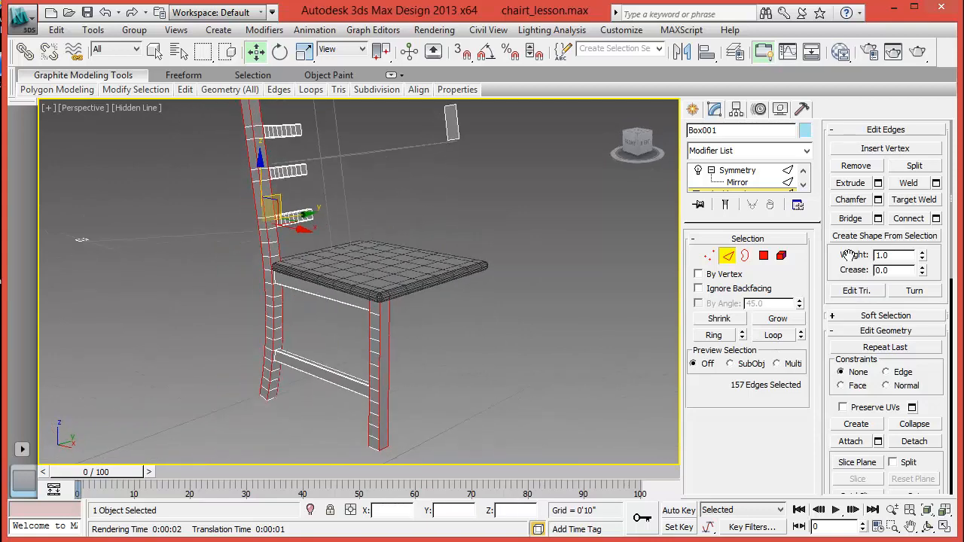
click(877, 200)
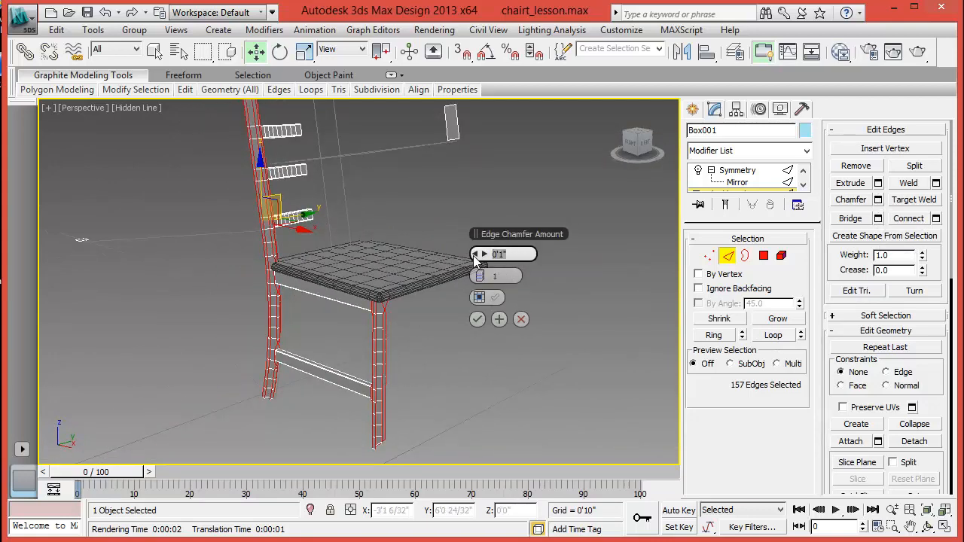
text(/16)
key(Return)
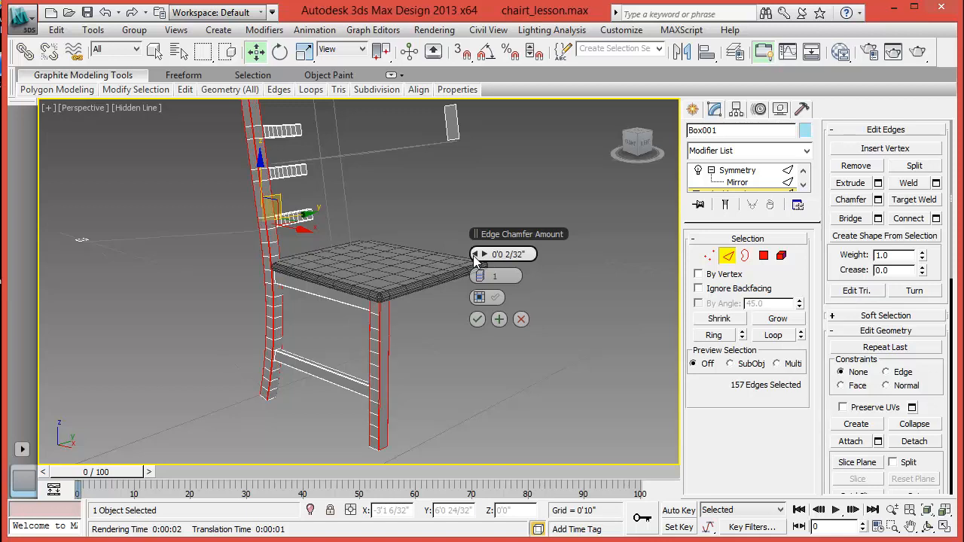
click(478, 320)
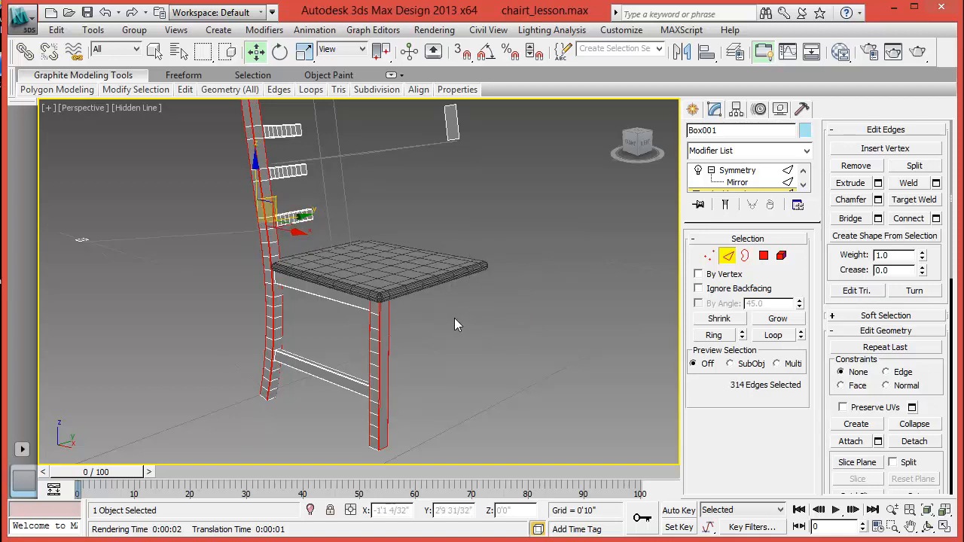
- Flatten the back leg's foot by scaling its bottom vertices vertically in the Front view until they are level
key(alt+w)
scroll(501, 252, up, 5)
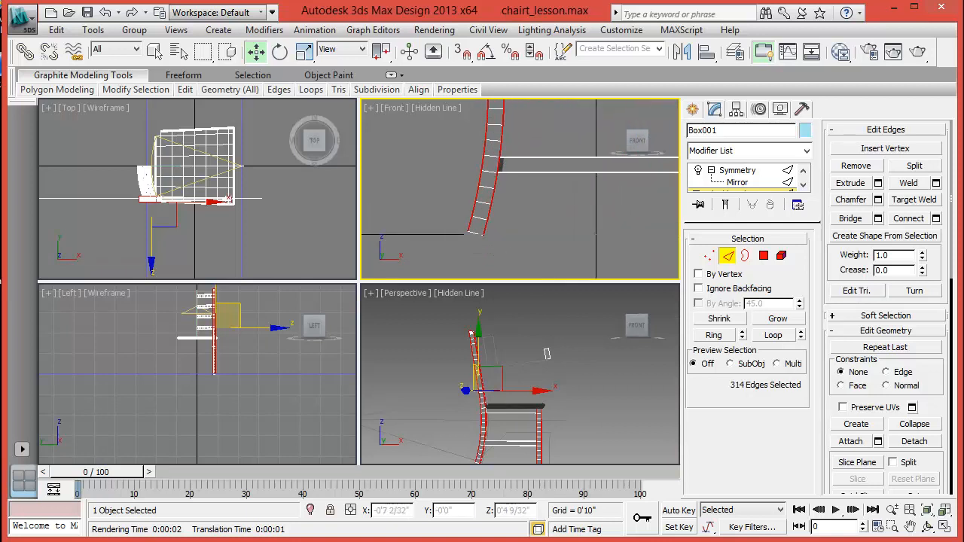
key(alt+w)
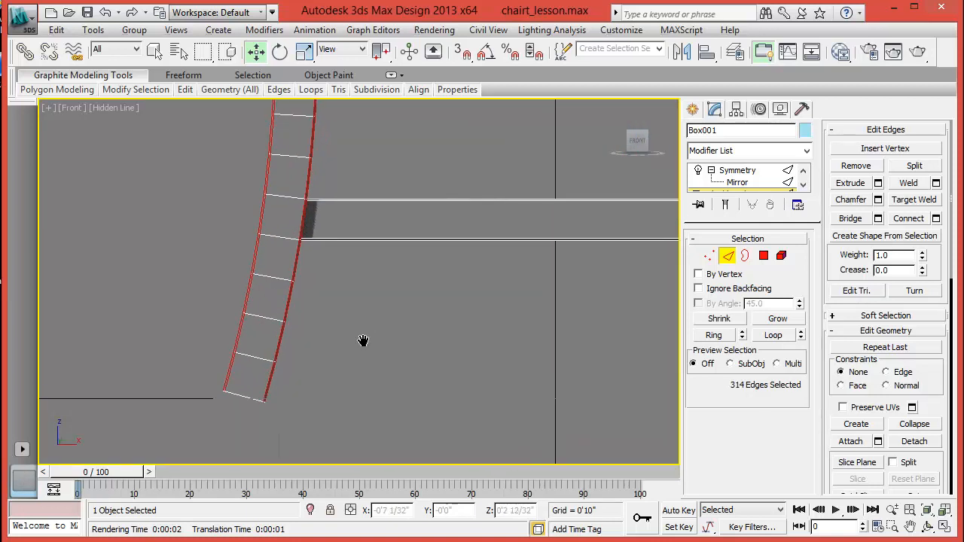
middle_drag(366, 340, 572, 302)
click(709, 256)
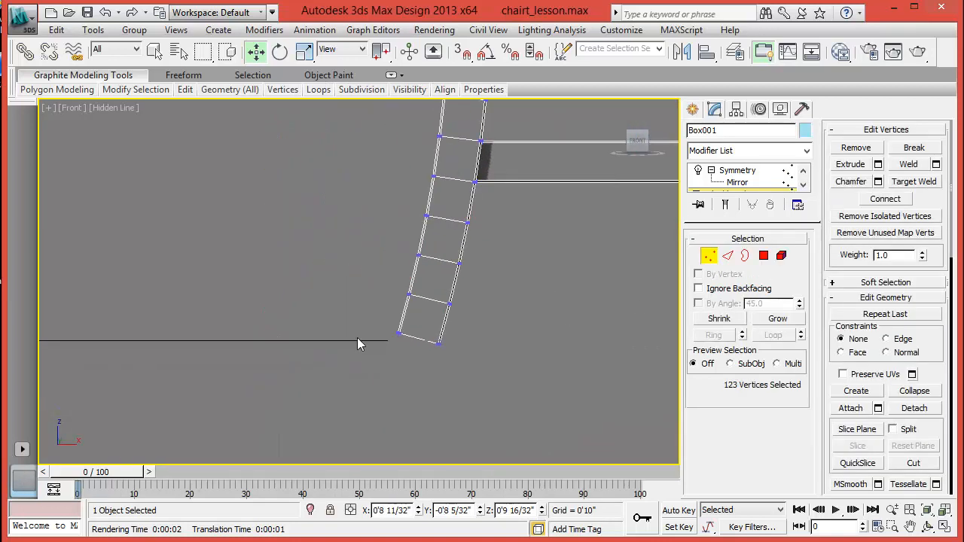
drag(372, 323, 458, 363)
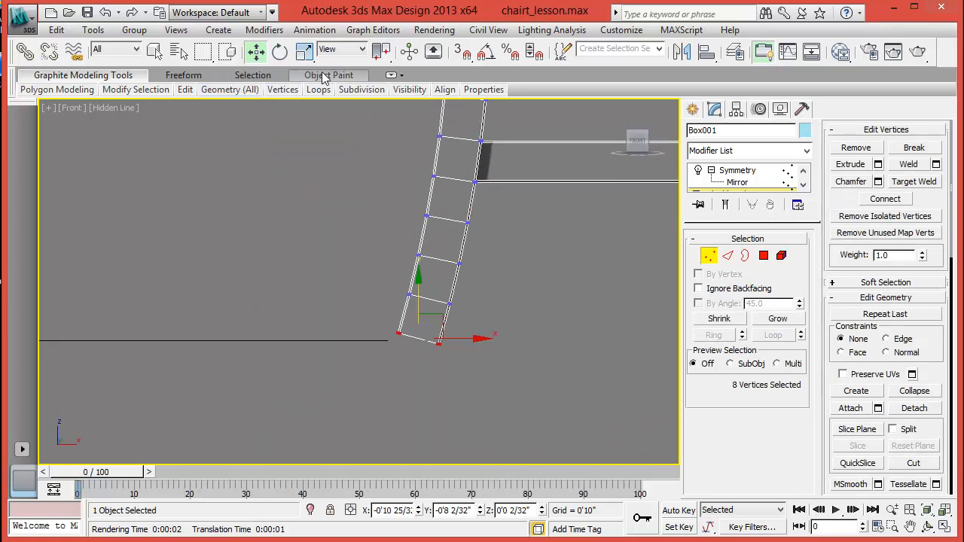
click(304, 51)
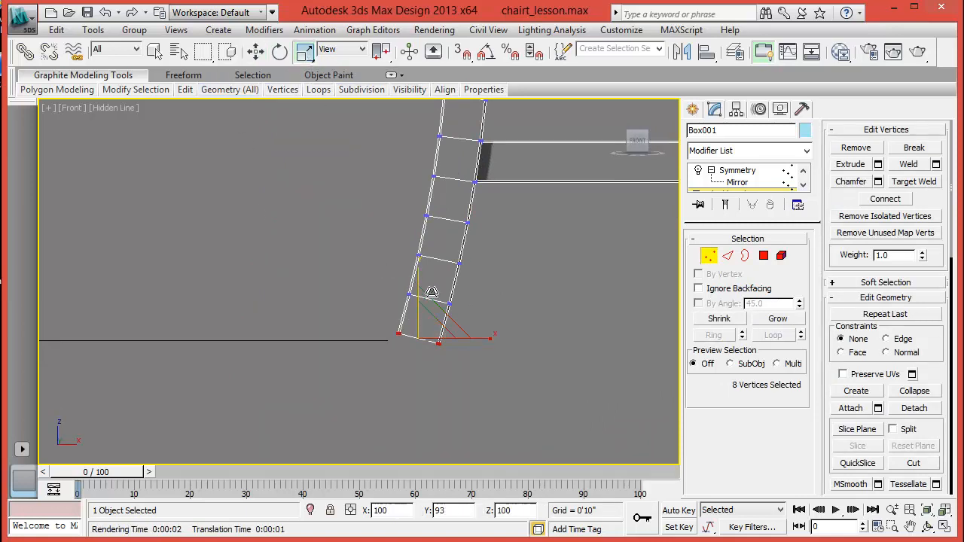
drag(432, 287, 430, 399)
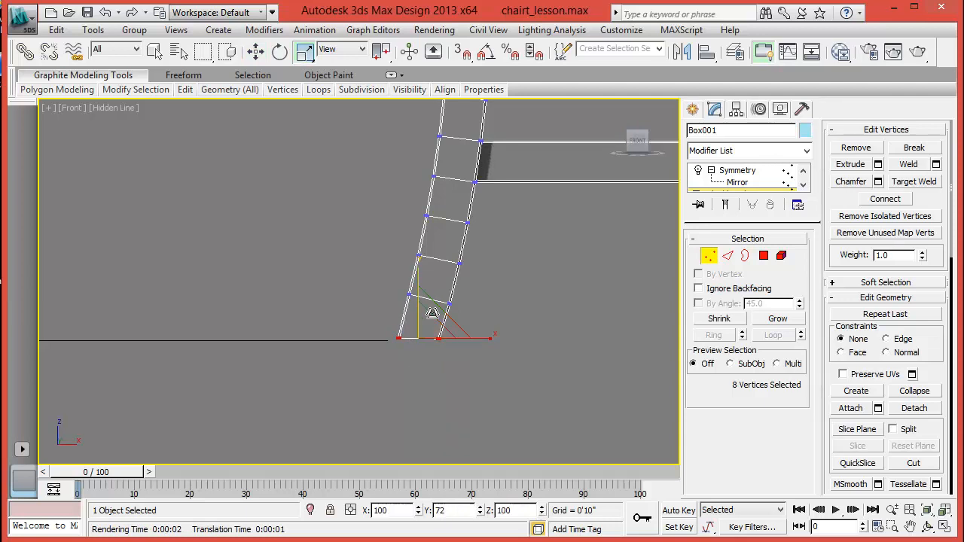
click(256, 52)
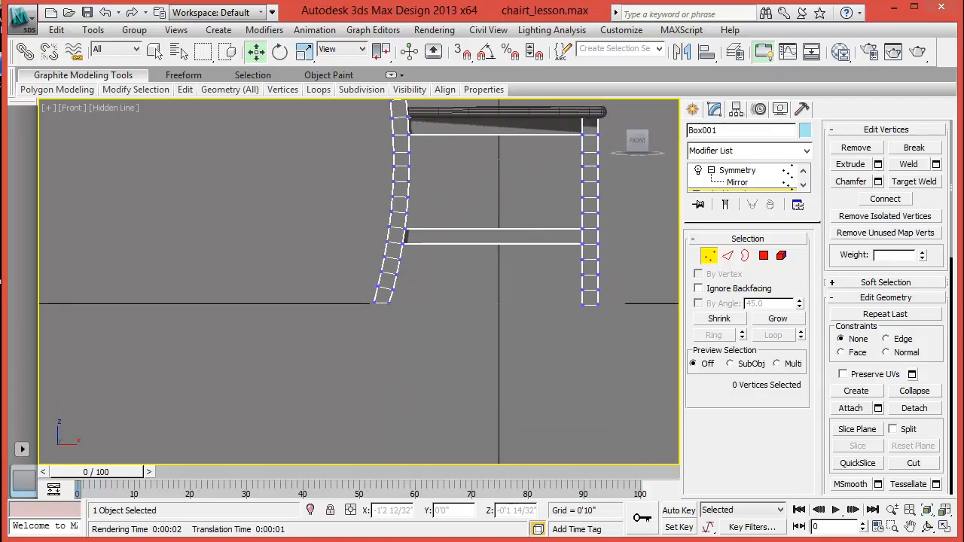
scroll(326, 204, down, 5)
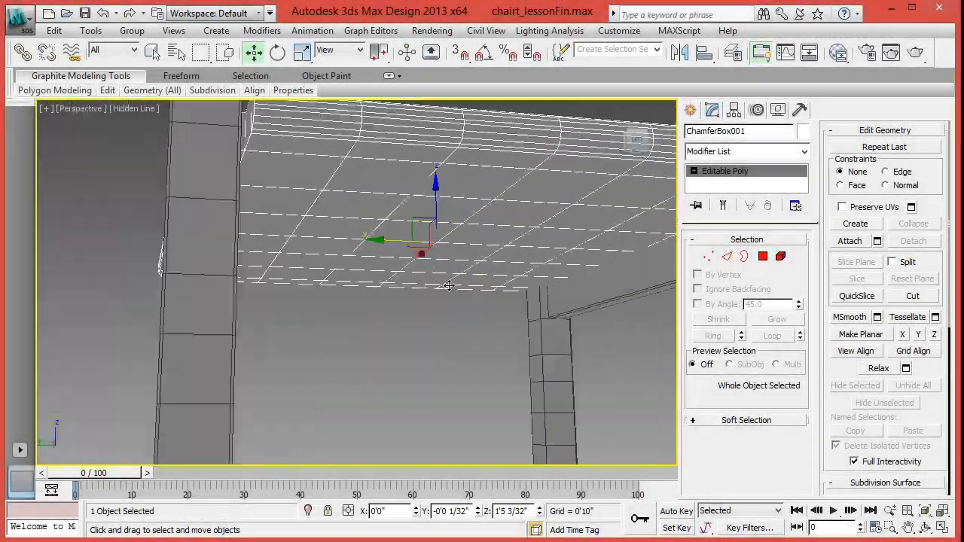
- Raise the seat clear of the frame, to a Z position of about 1'7 16/32"
alt+middle_drag(448, 286, 622, 280)
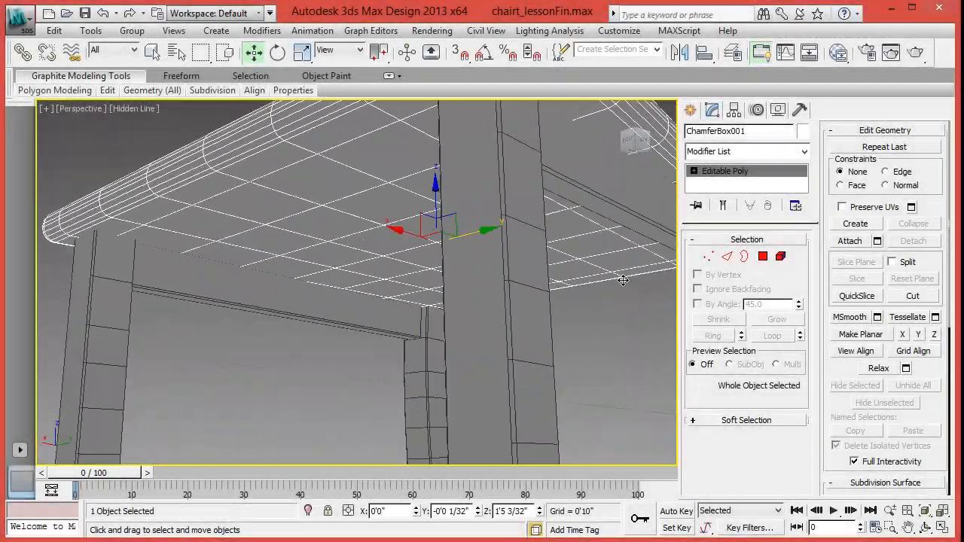
alt+middle_drag(415, 306, 334, 320)
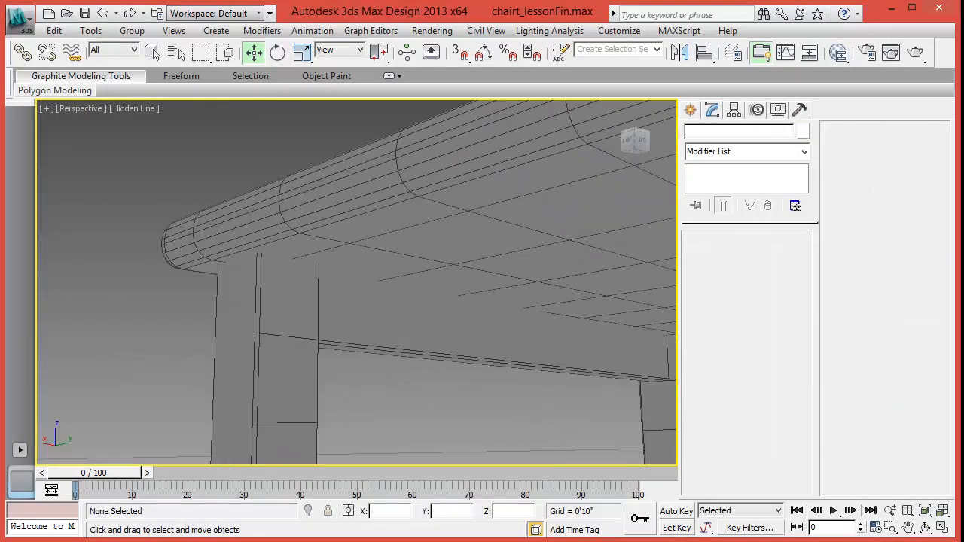
click(413, 204)
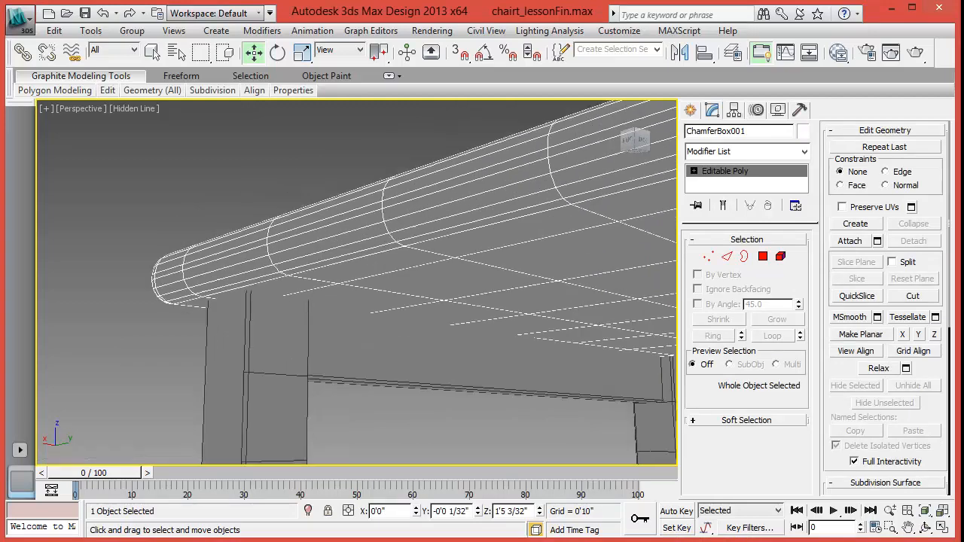
key(z)
drag(493, 238, 493, 197)
scroll(374, 326, up, 5)
scroll(430, 339, up, 1)
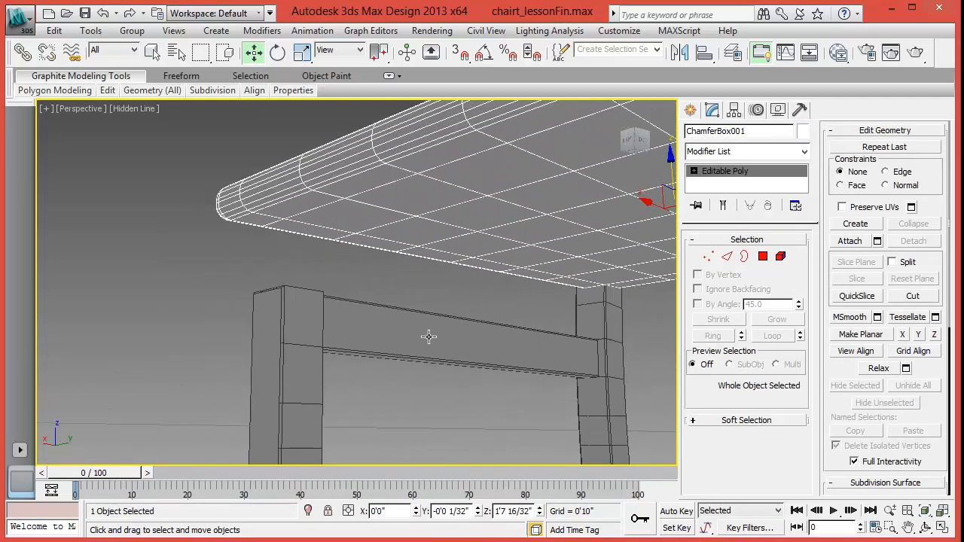
- Select the four short crosswise edges bounding the inner faces of the front and back legs at the upper side rail's height
click(401, 347)
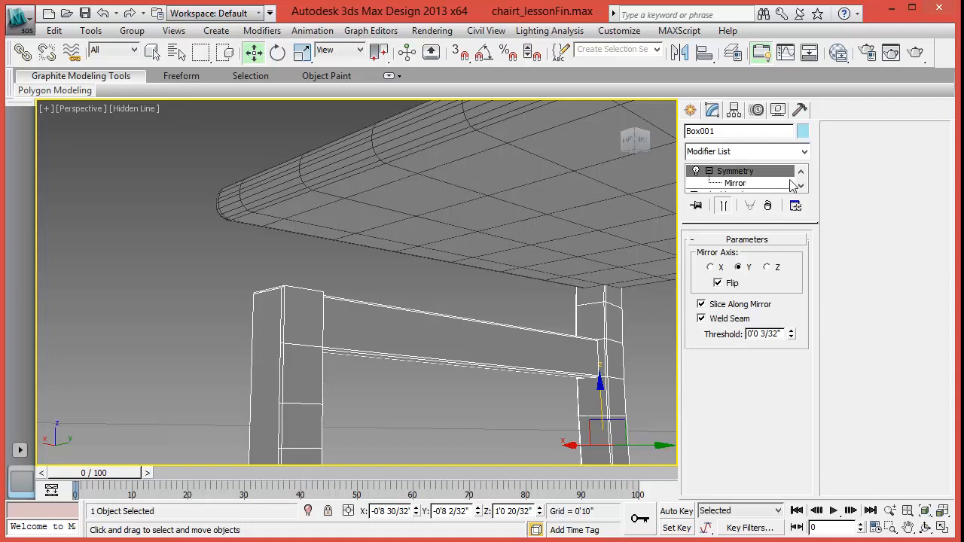
click(801, 186)
click(744, 189)
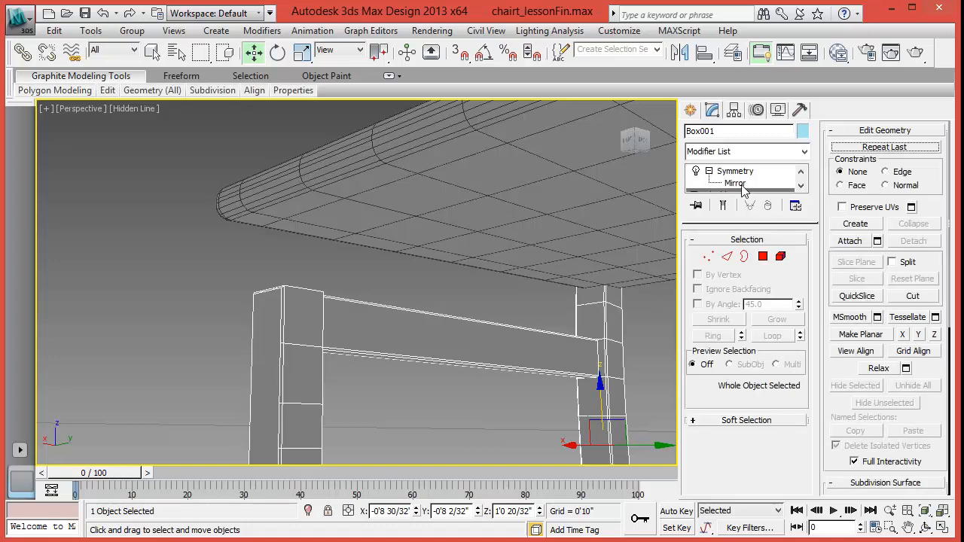
click(727, 259)
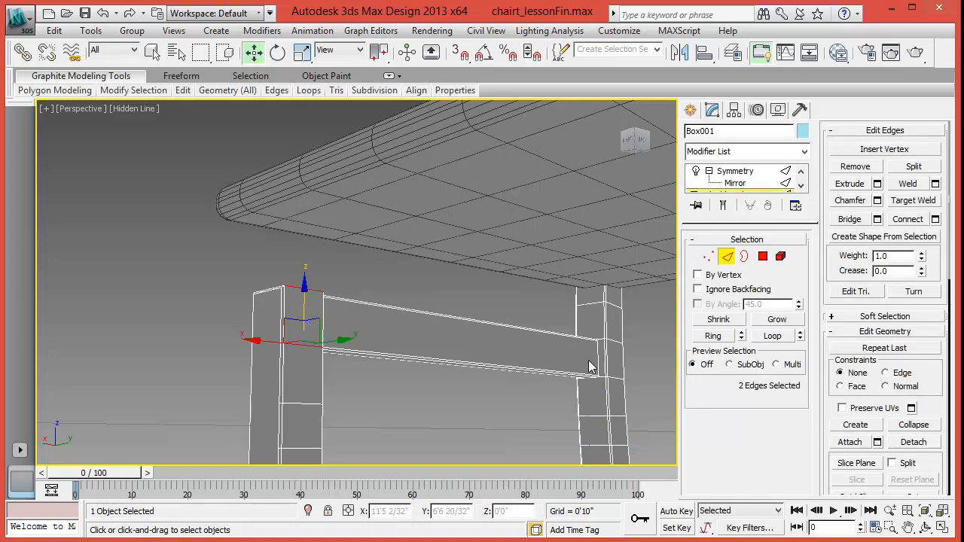
ctrl+click(621, 385)
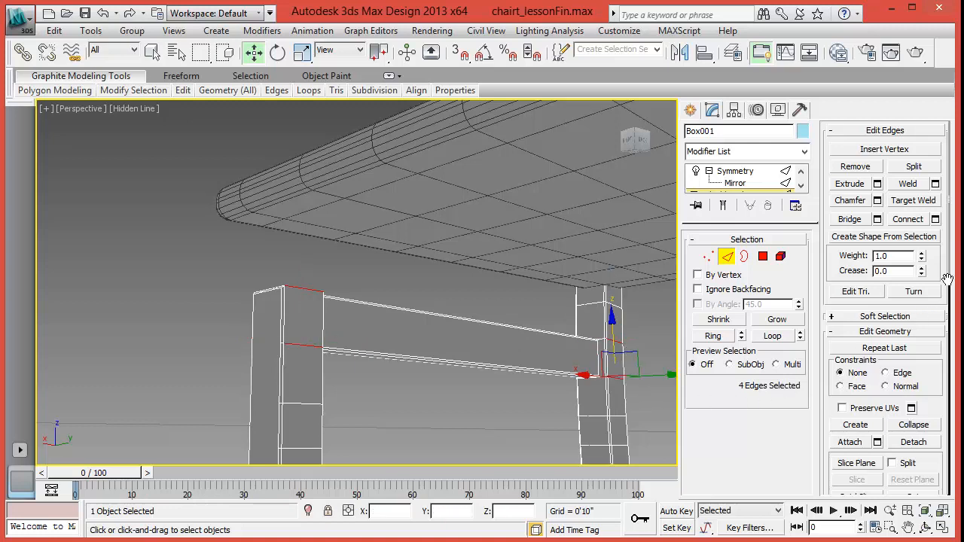
- Connect the selected edges with 2 segments, pinch 23 and slide 0
click(935, 219)
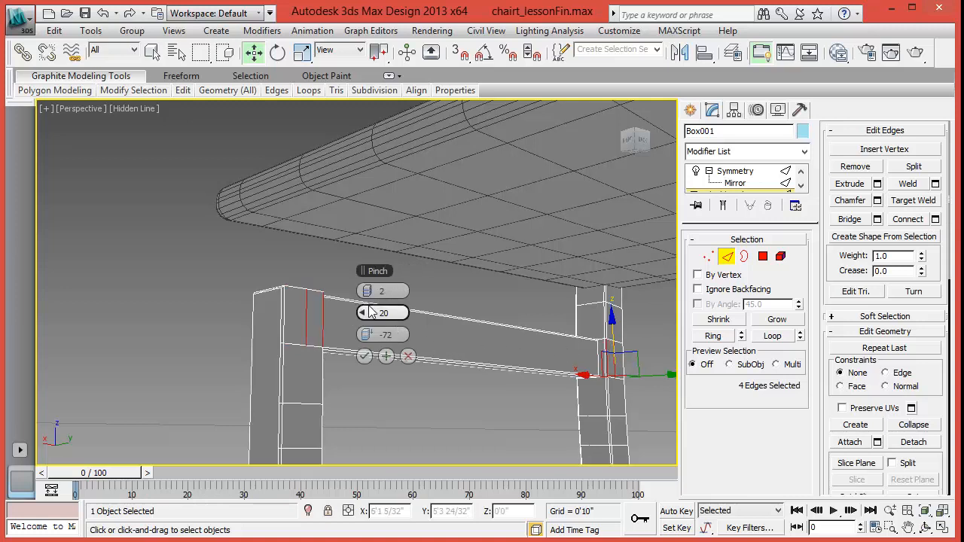
click(406, 338)
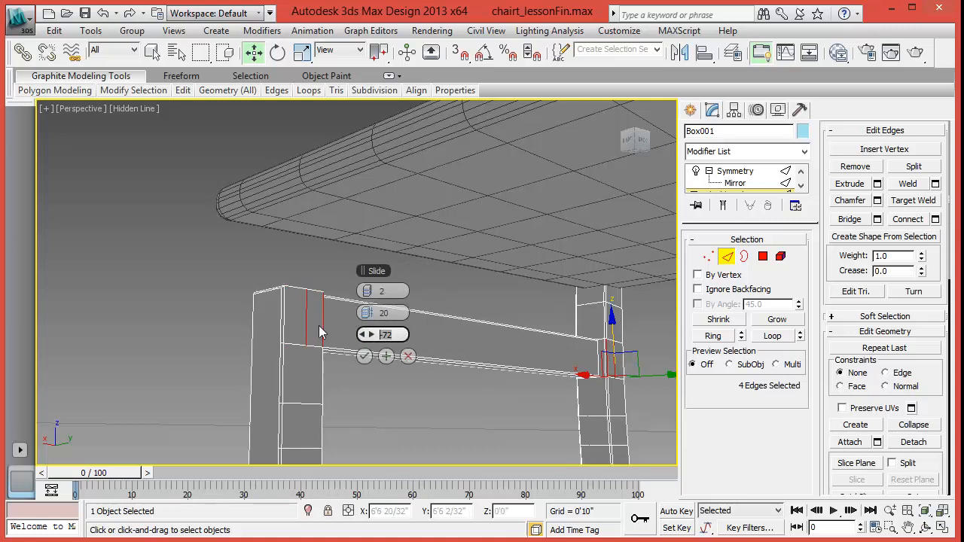
text(0)
mouse_move(372, 316)
mouse_down()
mouse_move(454, 306)
mouse_move(388, 311)
mouse_up()
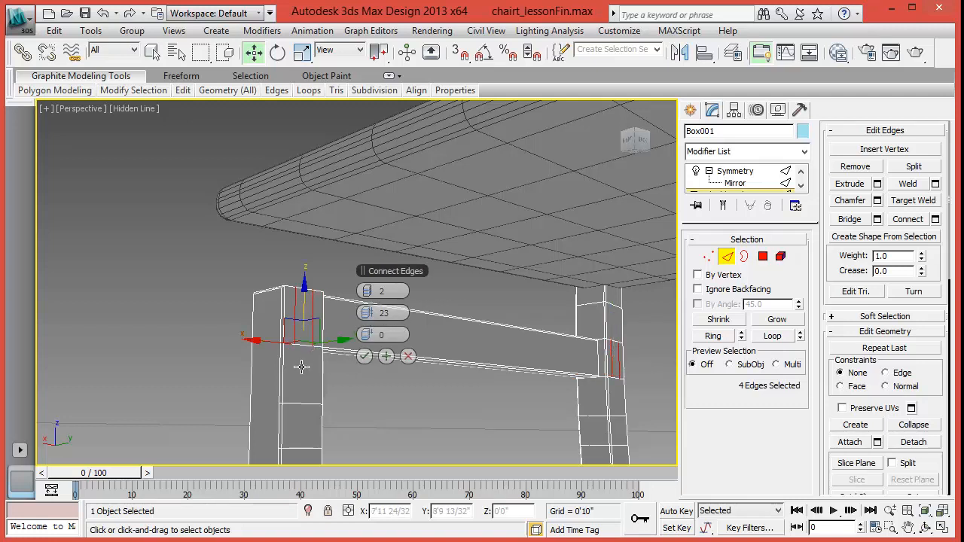
scroll(296, 363, up, 3)
scroll(295, 361, down, 2)
middle_drag(289, 361, 332, 384)
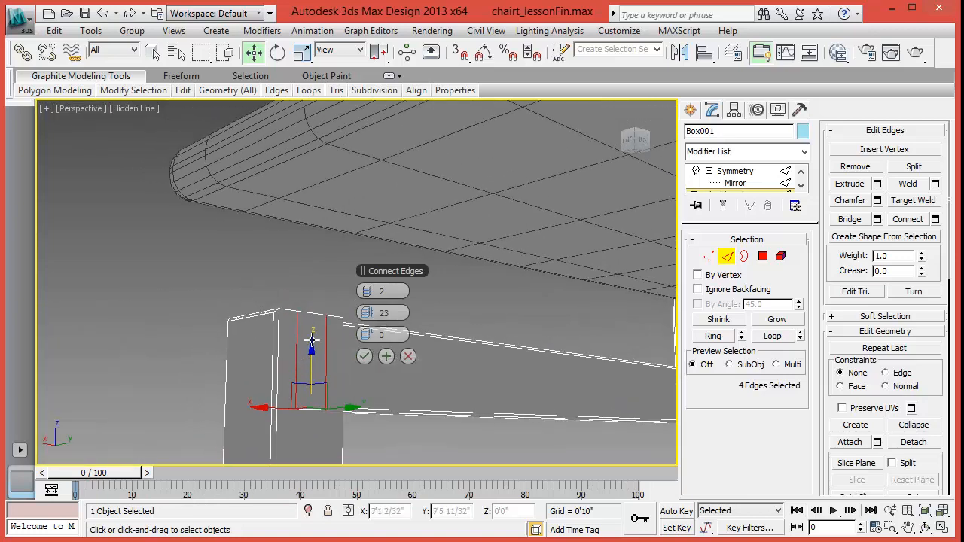
click(364, 357)
- Select the narrow middle polygon between the new edges on both the front leg and the back leg
click(763, 256)
click(324, 372)
scroll(409, 344, down, 5)
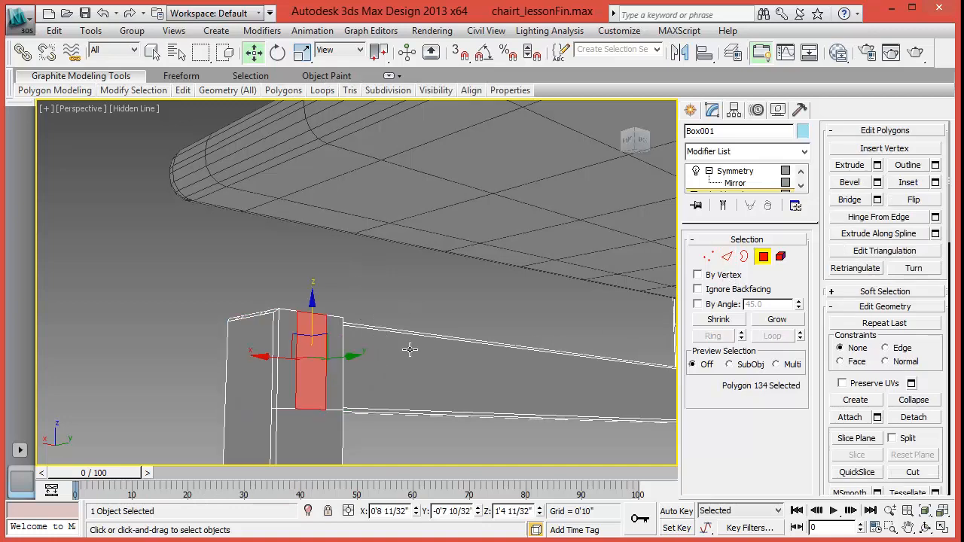
ctrl+click(473, 253)
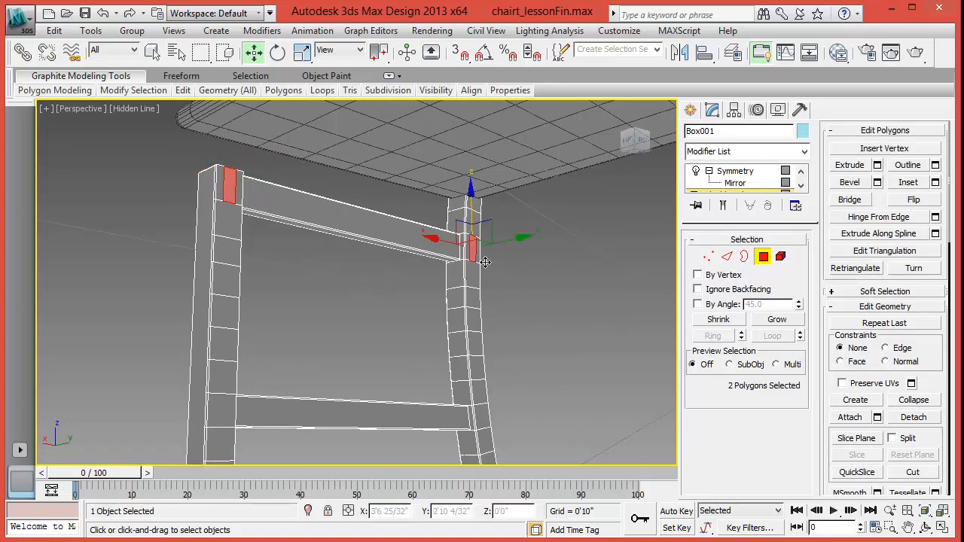
- Convert the two selected polygons to their corner vertices and chamfer those vertices by 0'0 3/32"
scroll(389, 285, up, 5)
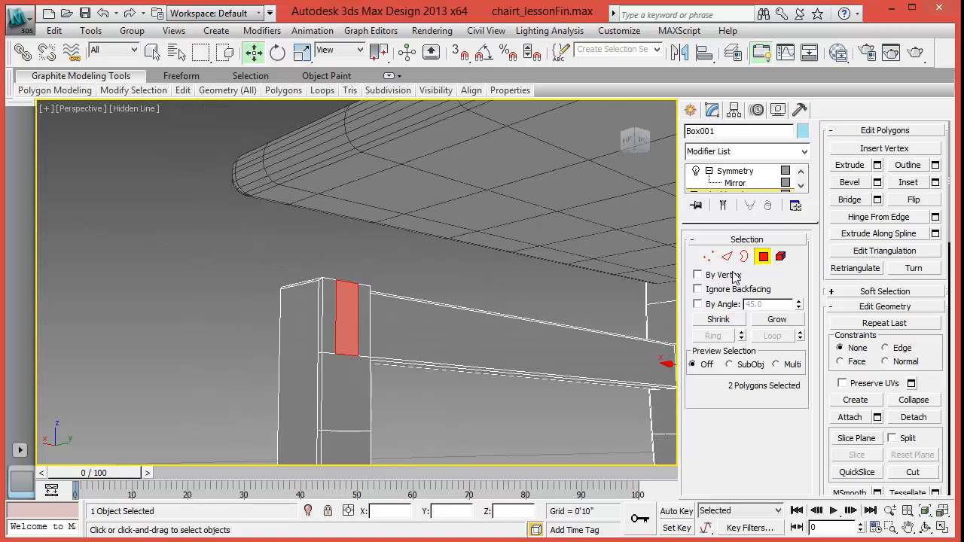
ctrl+click(708, 257)
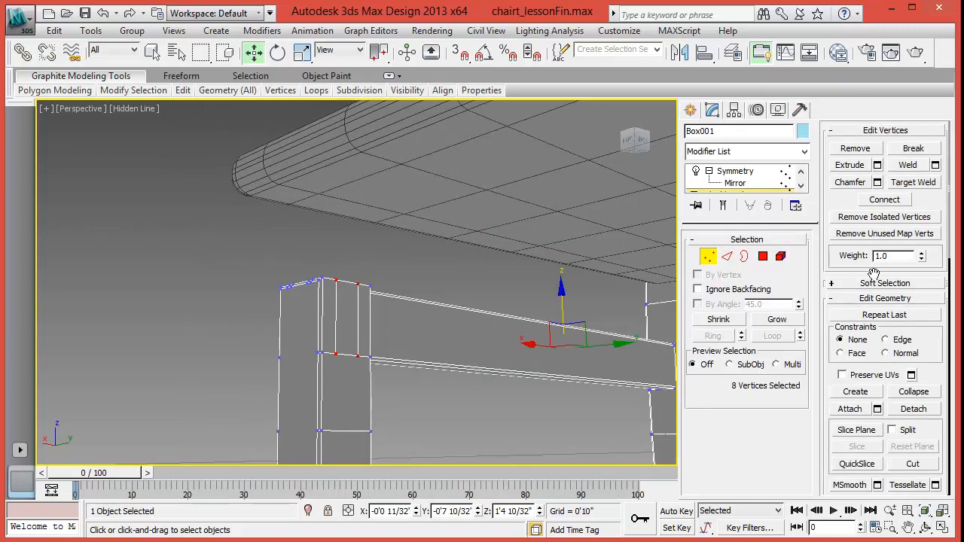
click(877, 182)
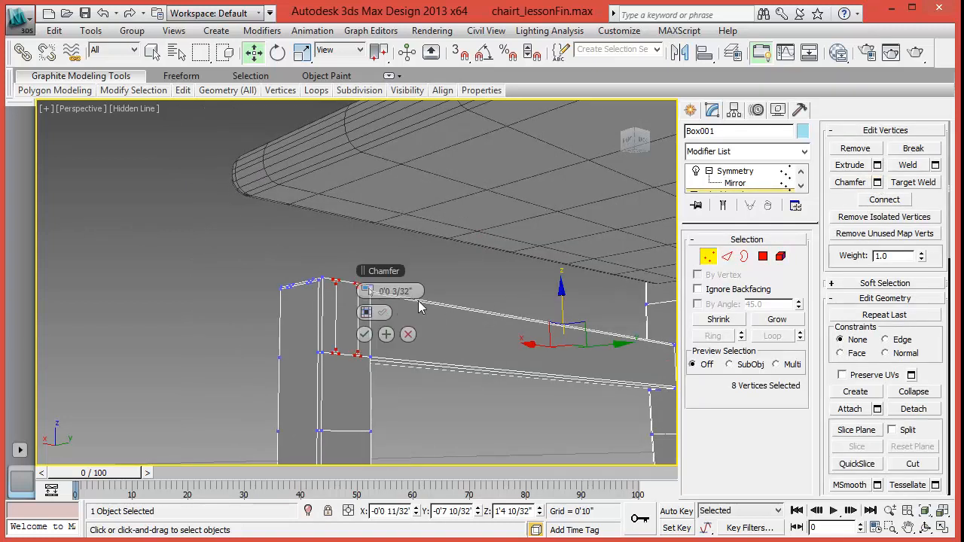
click(364, 335)
- Extrude the two chamfered polygons on the front and back legs 0'7 10/32" inward to the chair's centre line
click(763, 256)
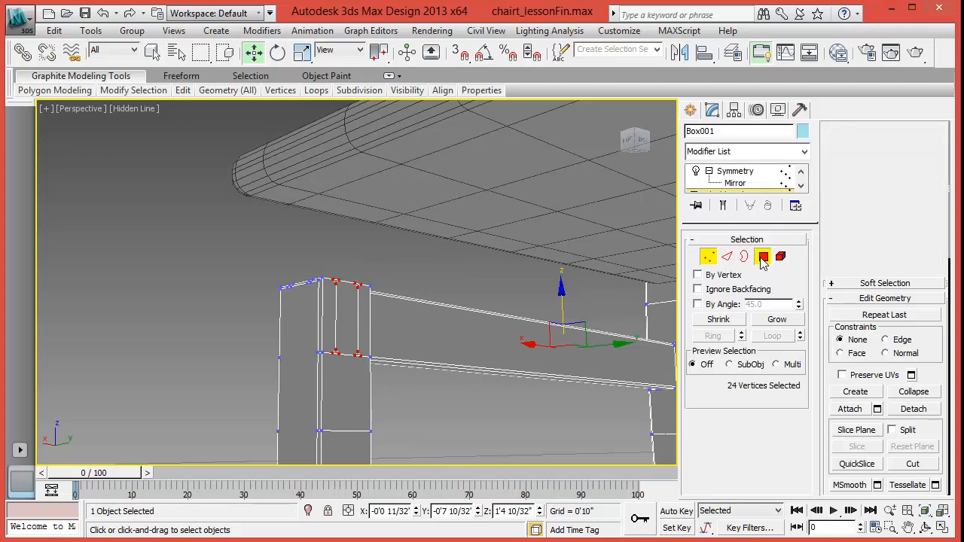
alt+middle_drag(399, 352, 343, 347)
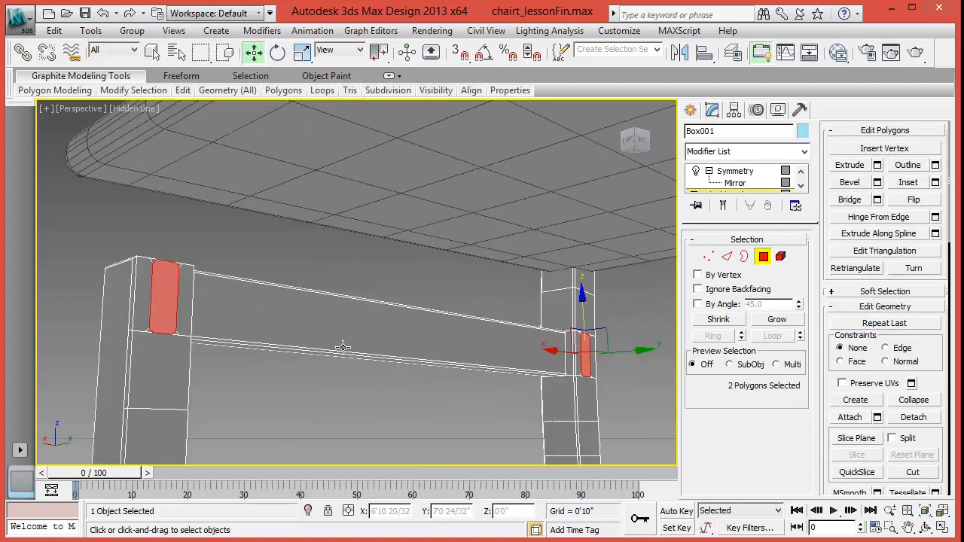
click(878, 165)
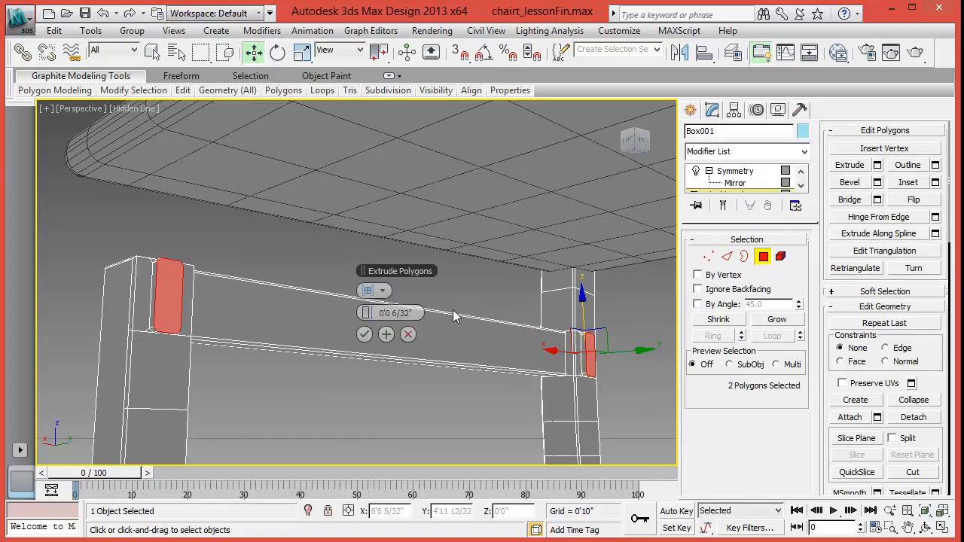
key(alt+w)
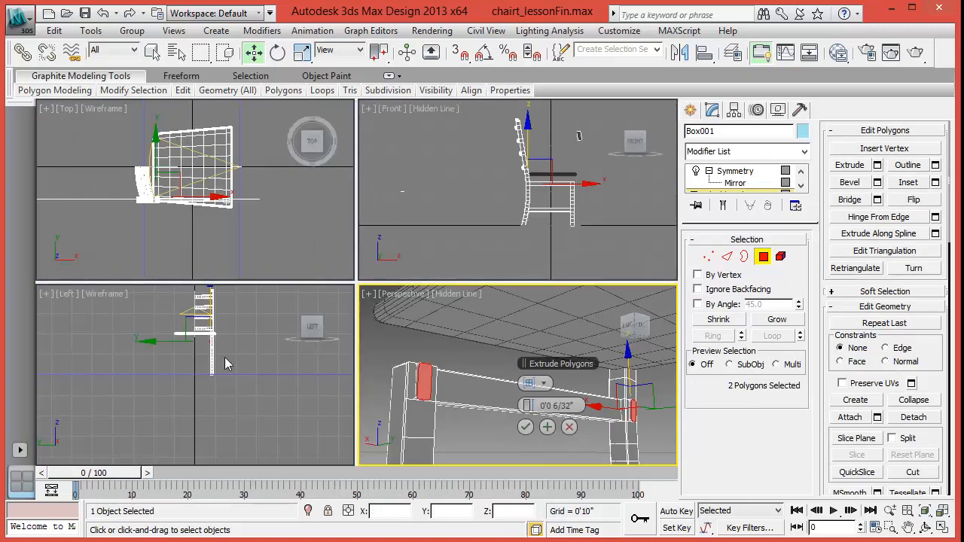
middle_click(226, 365)
key(alt+w)
scroll(160, 397, up, 5)
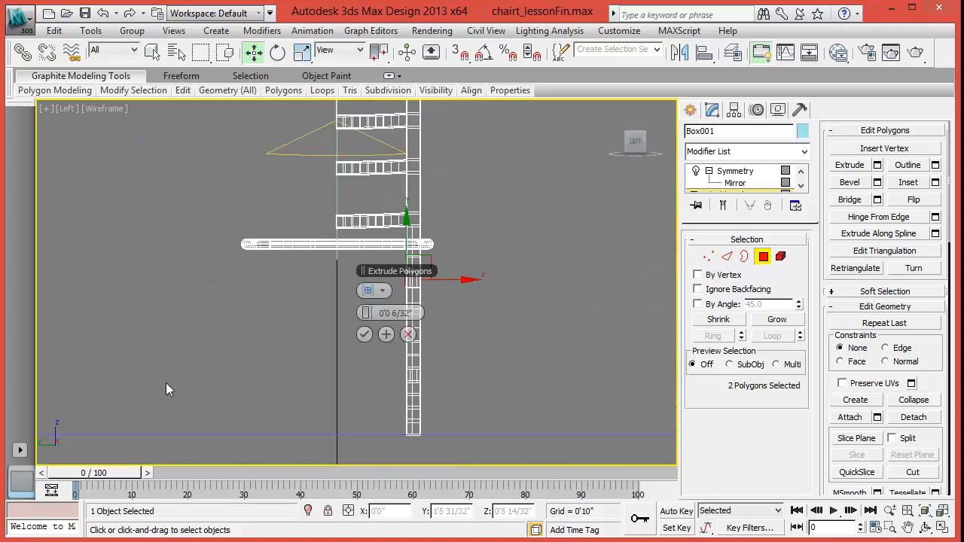
scroll(166, 383, up, 5)
middle_drag(198, 343, 199, 352)
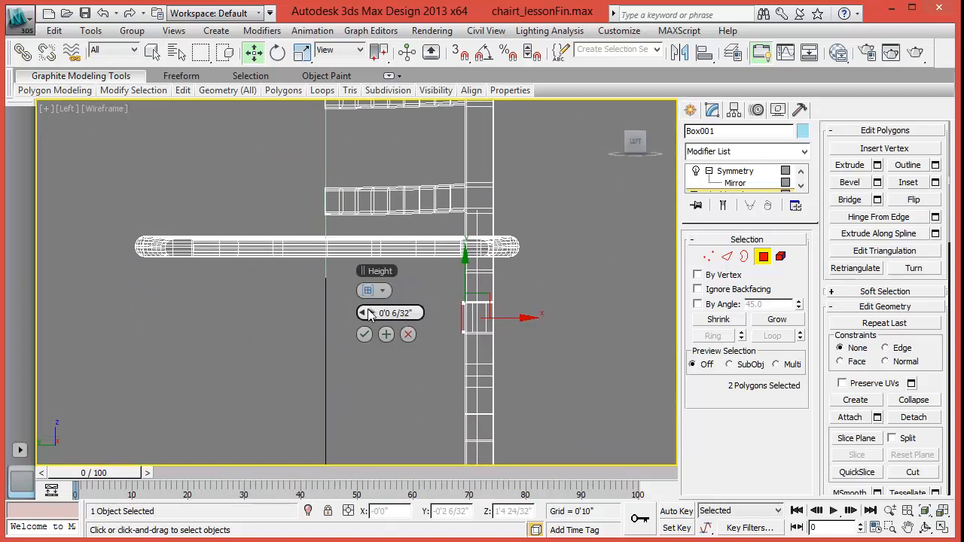
drag(373, 313, 511, 286)
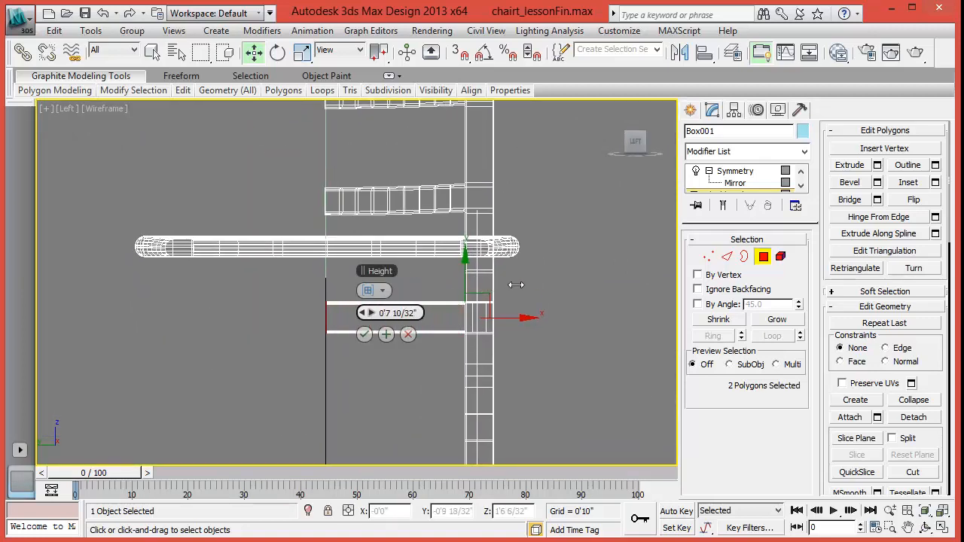
key(alt+w)
right_click(466, 391)
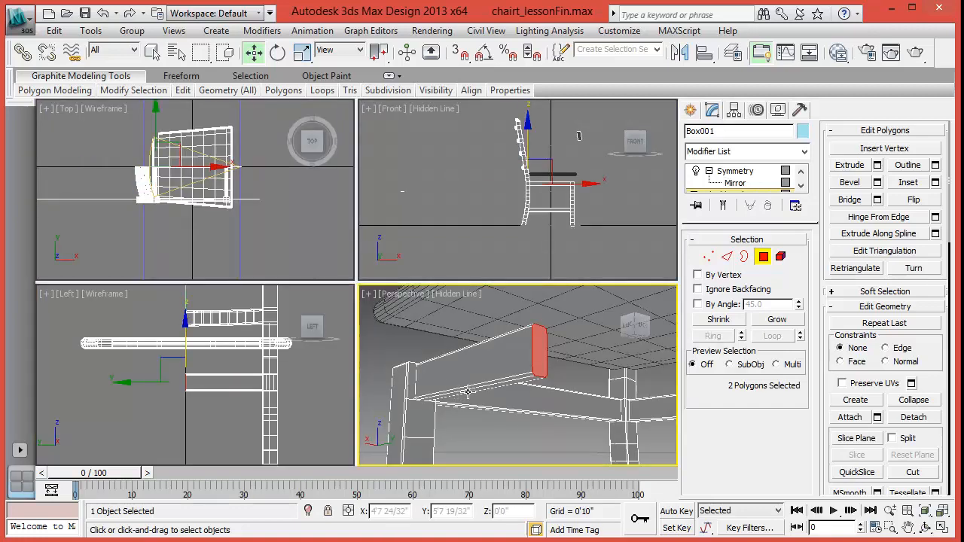
- Return to the Symmetry modifier of the frame and inspect the mirrored cross rails beneath the seat
key(alt+w)
scroll(474, 362, down, 6)
alt+middle_drag(423, 335, 542, 399)
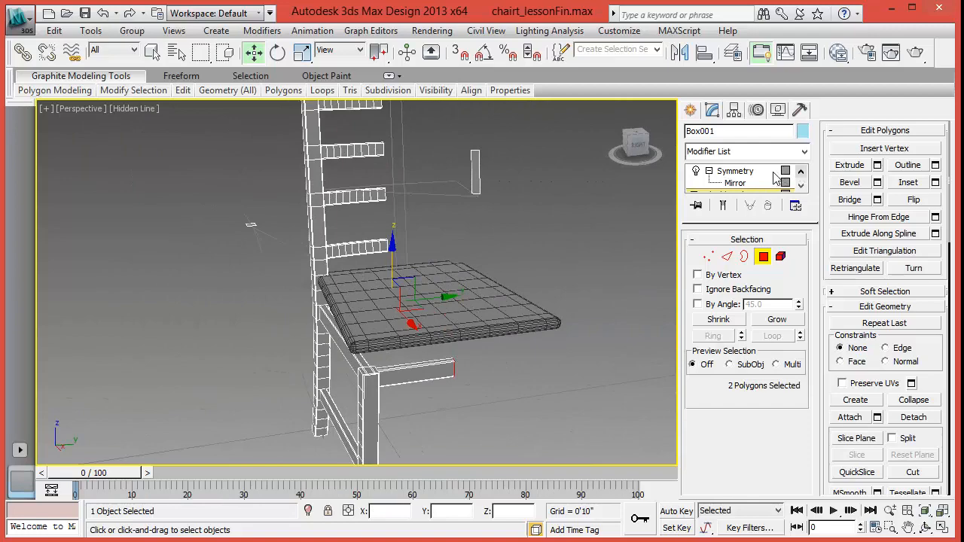
click(738, 172)
scroll(486, 286, up, 10)
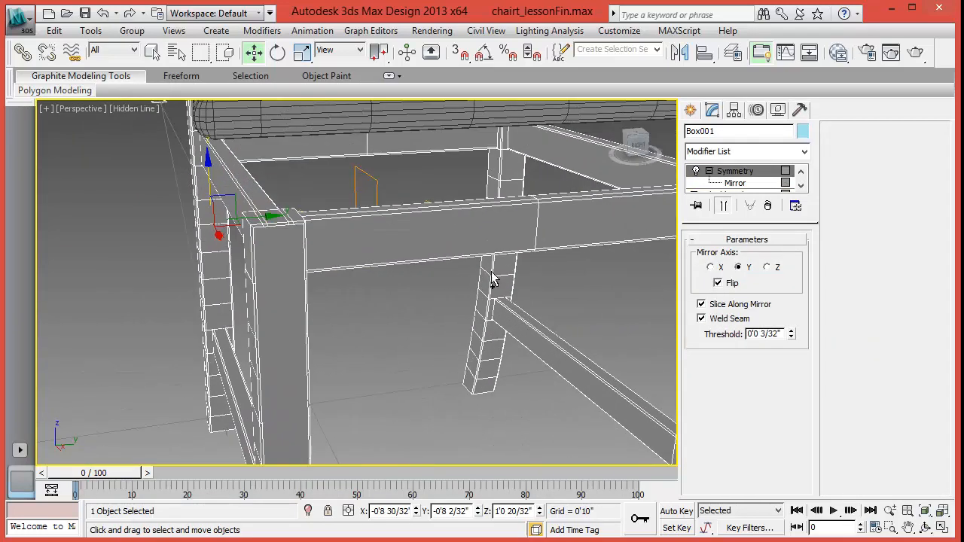
scroll(478, 260, down, 8)
scroll(482, 288, up, 3)
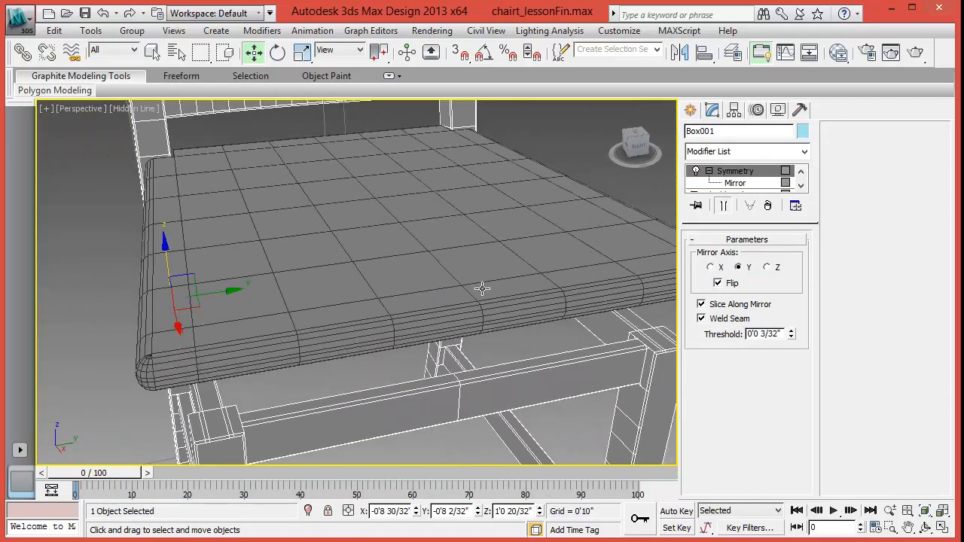
- Select the seat cushion and lower it vertically until it rests on the upper rails of the frame
click(311, 220)
drag(388, 185, 388, 243)
alt+middle_drag(264, 309, 437, 260)
drag(381, 239, 382, 233)
alt+middle_drag(384, 290, 345, 265)
scroll(240, 335, down, 6)
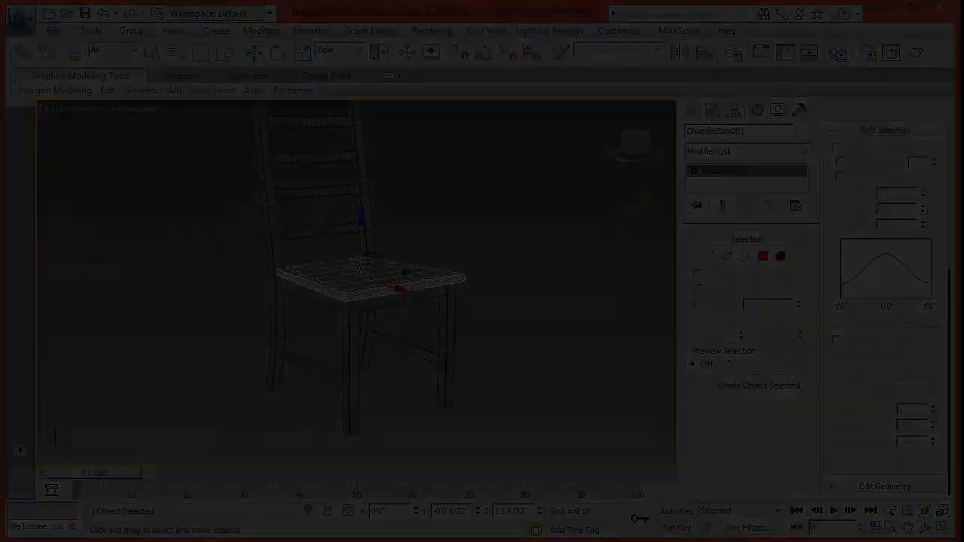